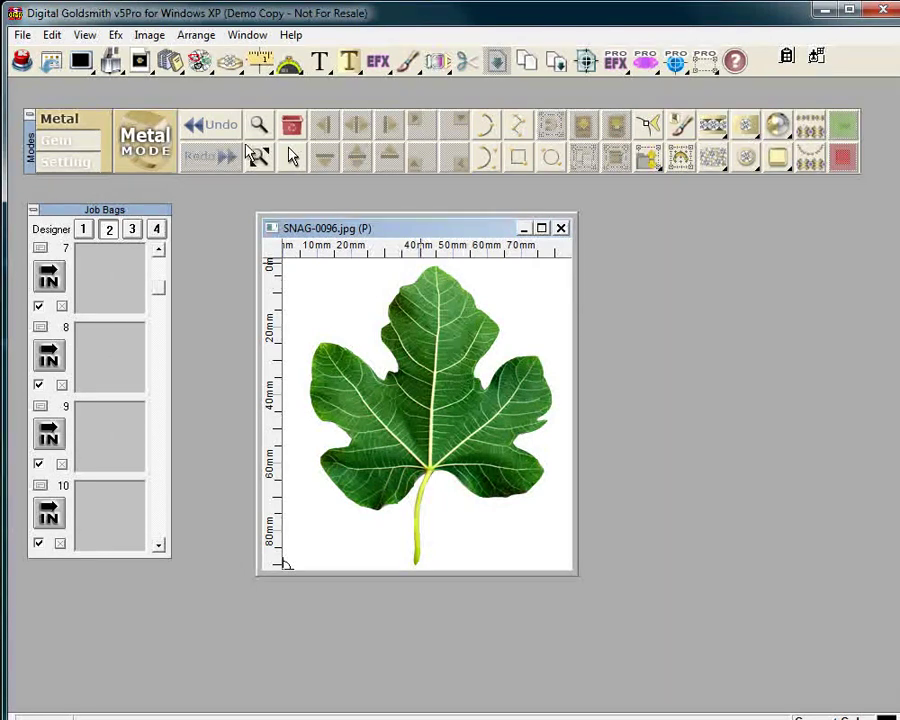
- Try to trace the leaf across the full image window, using luminance with a changed High range limit
left_click(293, 157)
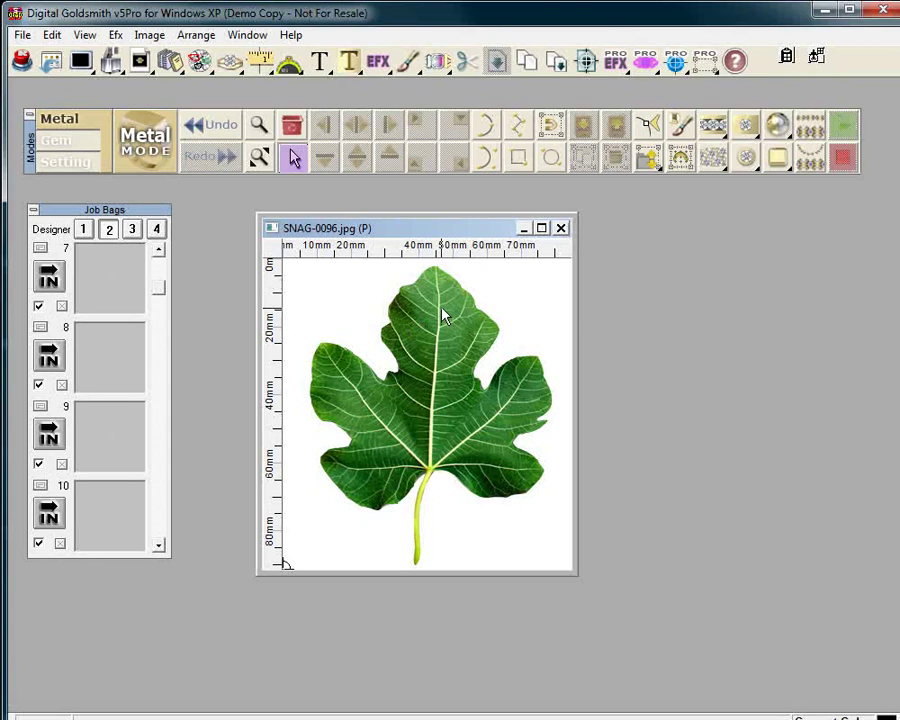
left_click(551, 127)
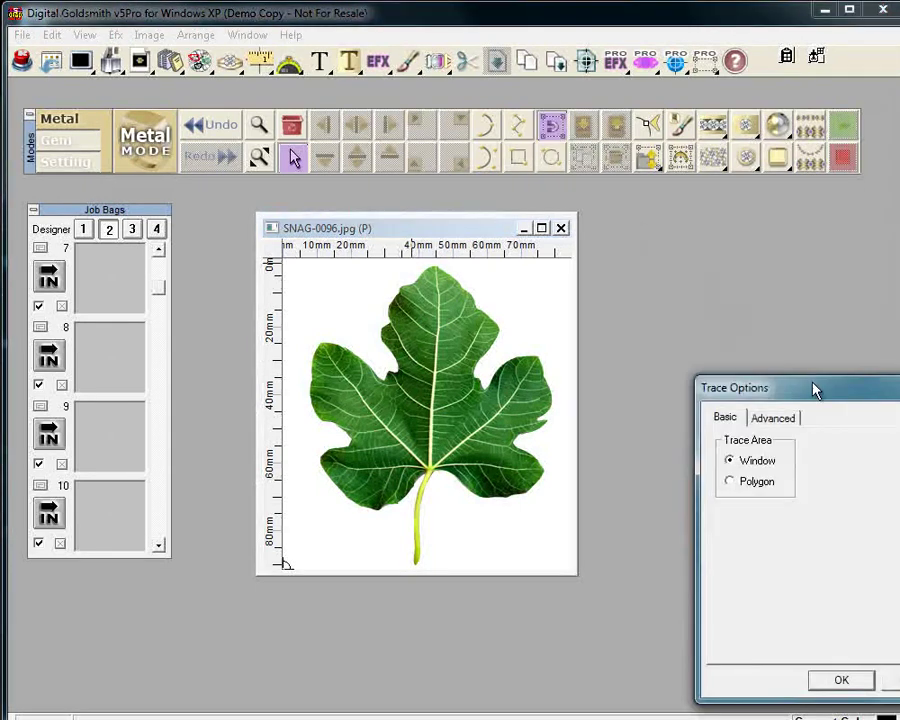
left_click_drag(815, 395, 614, 269)
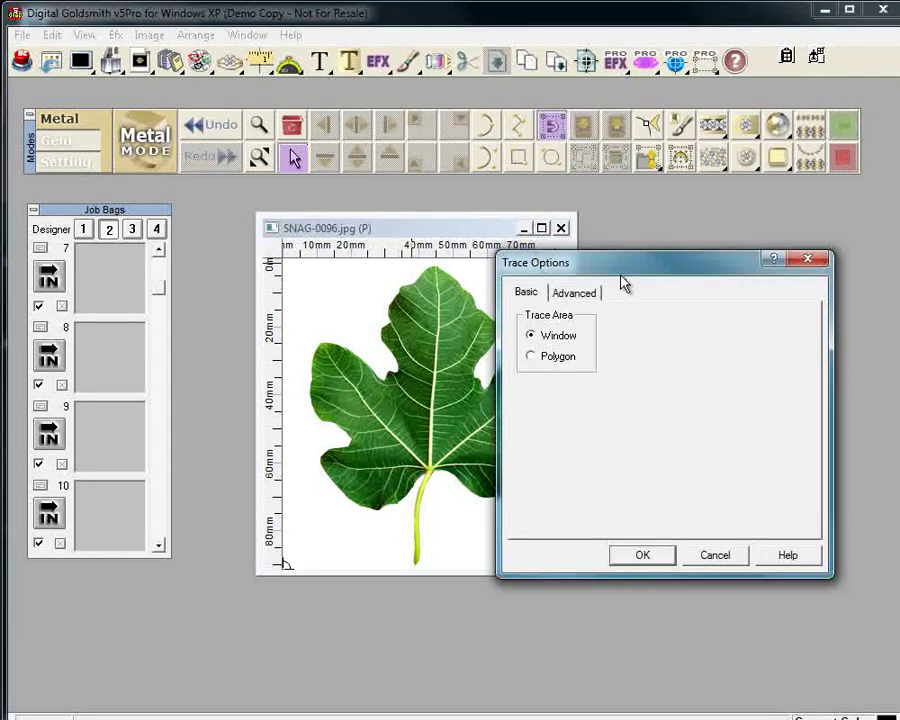
left_click(563, 296)
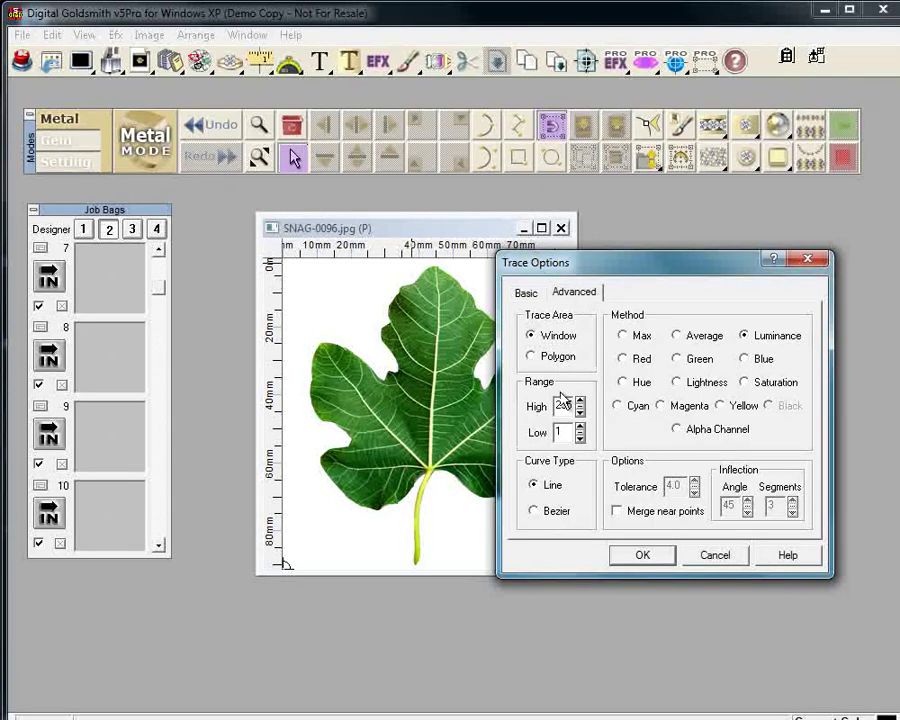
left_click(566, 405)
double_click(564, 405)
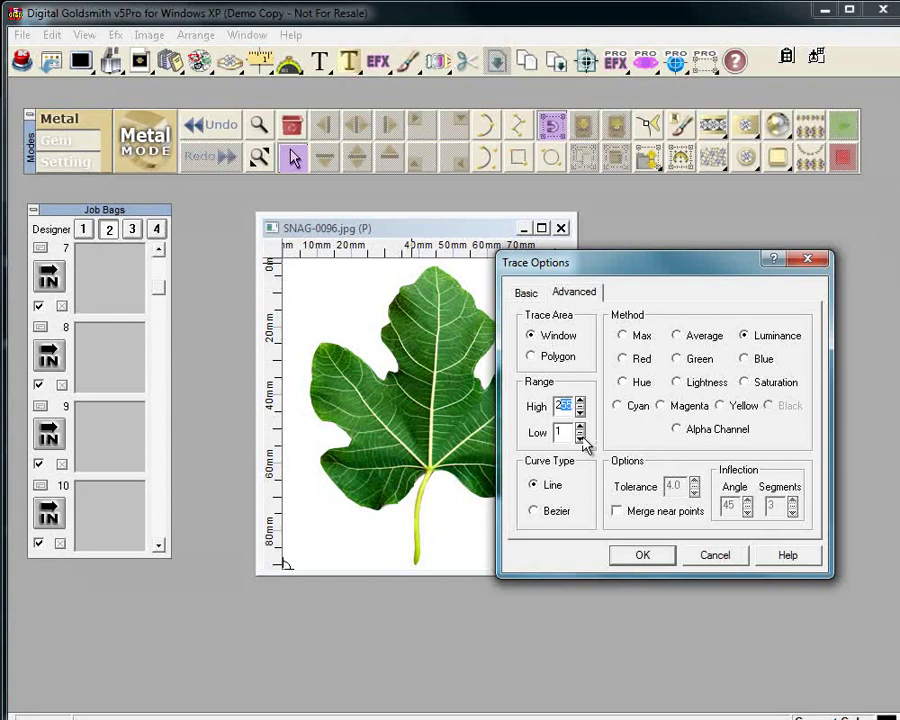
type("22")
left_click(646, 557)
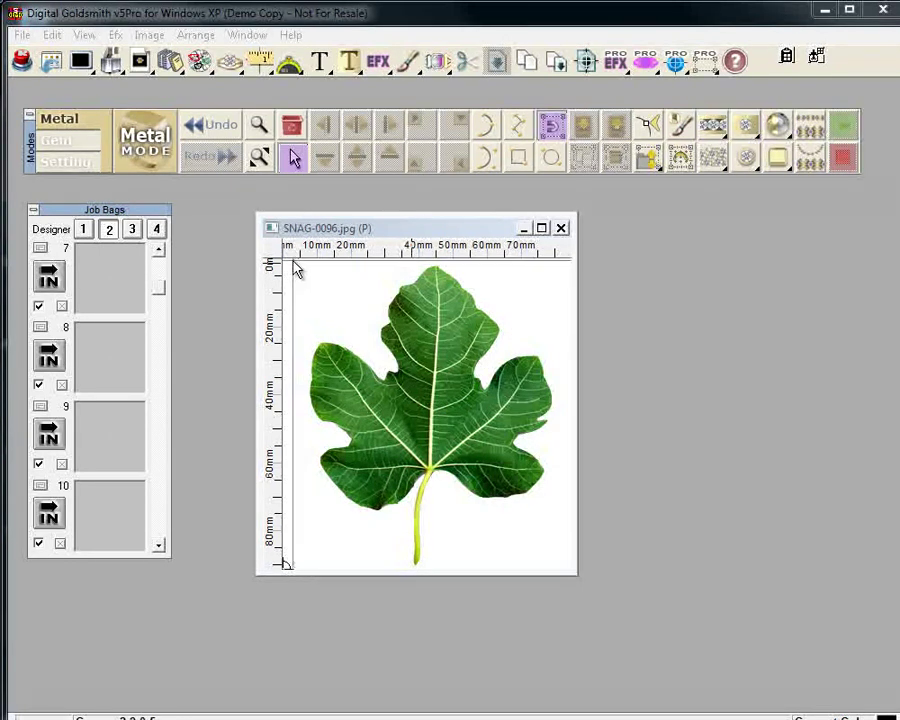
left_click_drag(293, 261, 567, 569)
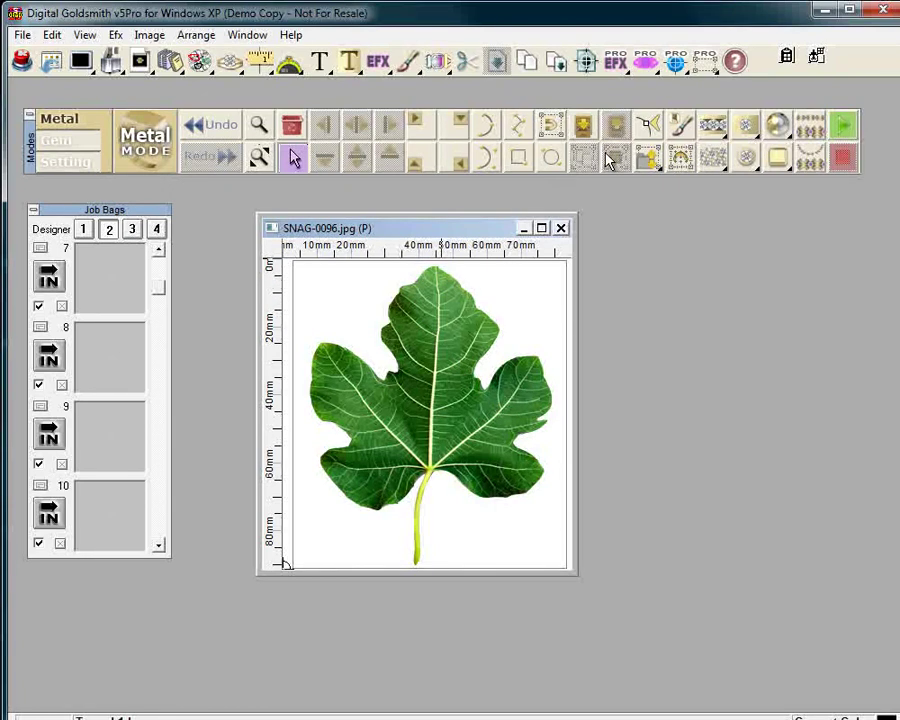
left_click(585, 127)
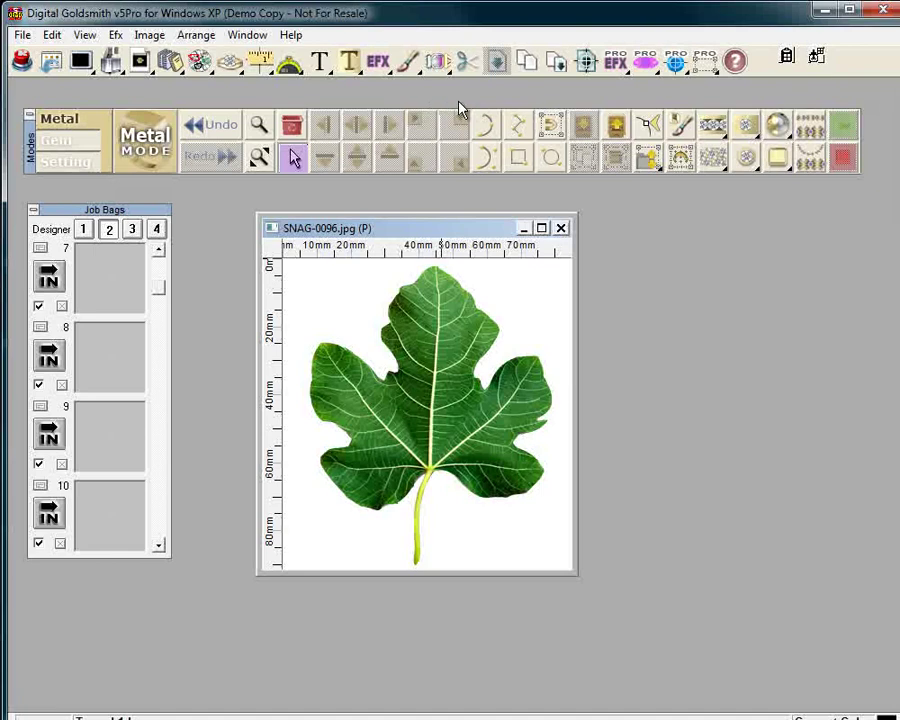
- Trace the whole leaf photo again with a different High range limit, keeping the Window area and Luminance method
left_click(550, 125)
mouse_move(762, 385)
left_mouse_down()
mouse_move(575, 335)
mouse_move(484, 295)
left_mouse_up()
left_click(499, 322)
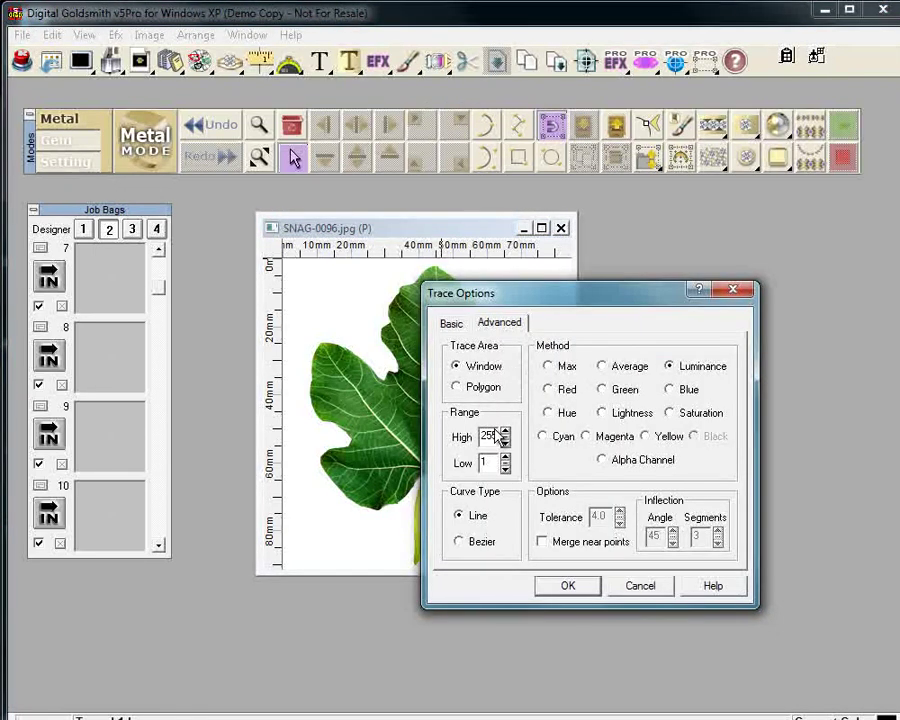
left_click_drag(499, 432, 486, 435)
type("25")
left_click(570, 587)
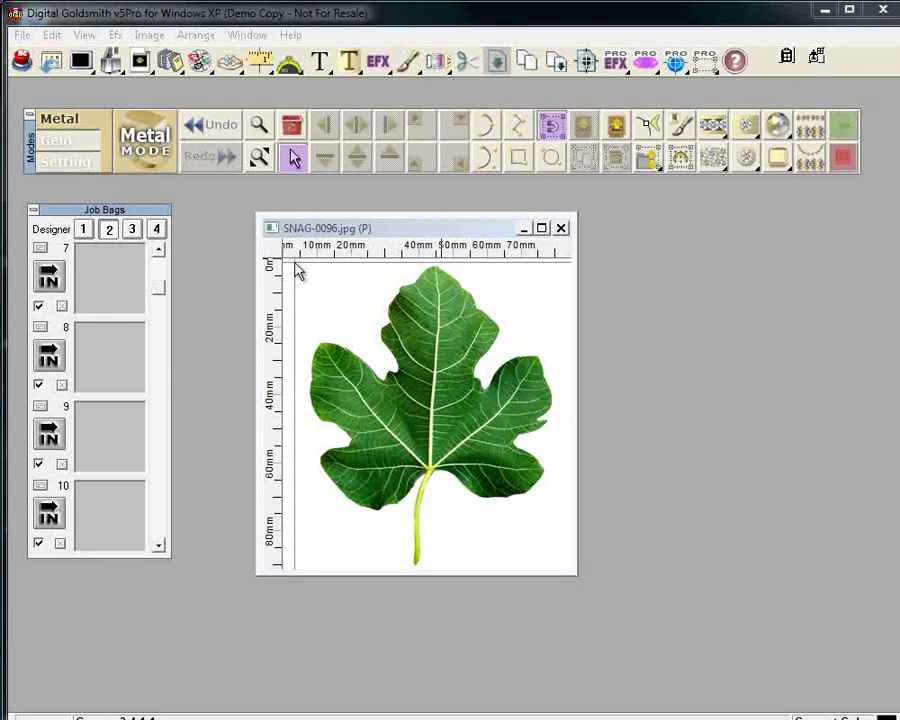
left_click_drag(295, 265, 565, 578)
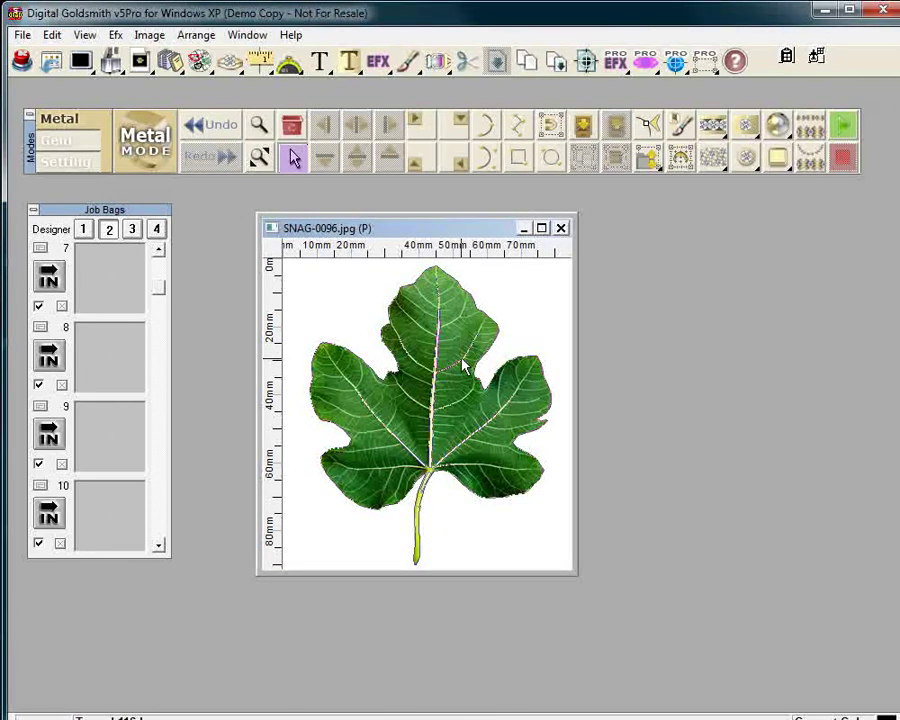
- Select the traced vein lines inside the leaf and delete them, keeping only the outer contour
scroll(440, 356, "up", 2)
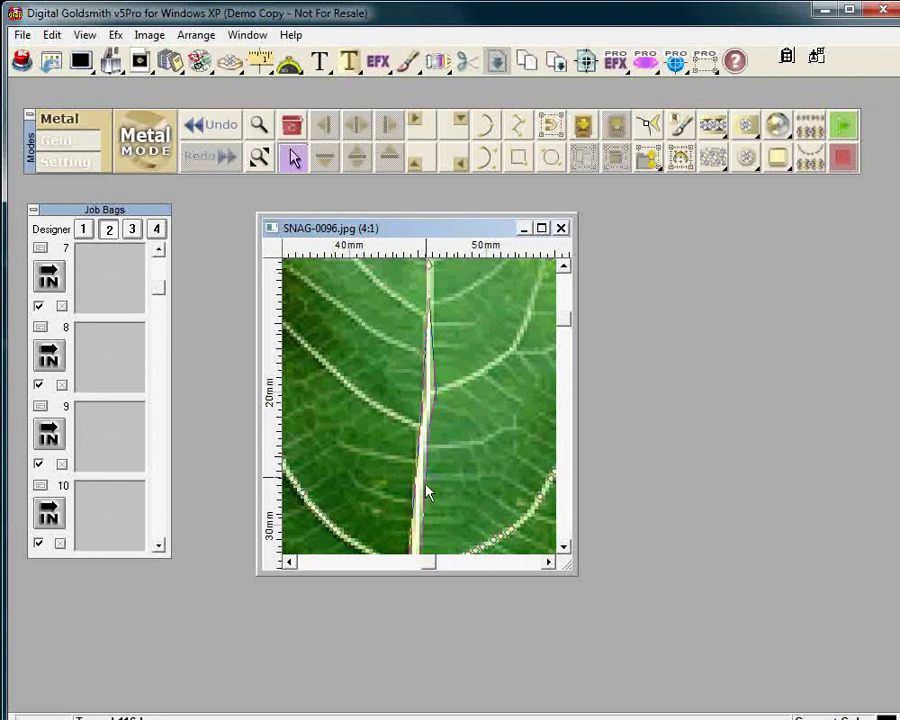
scroll(405, 455, "down", 1)
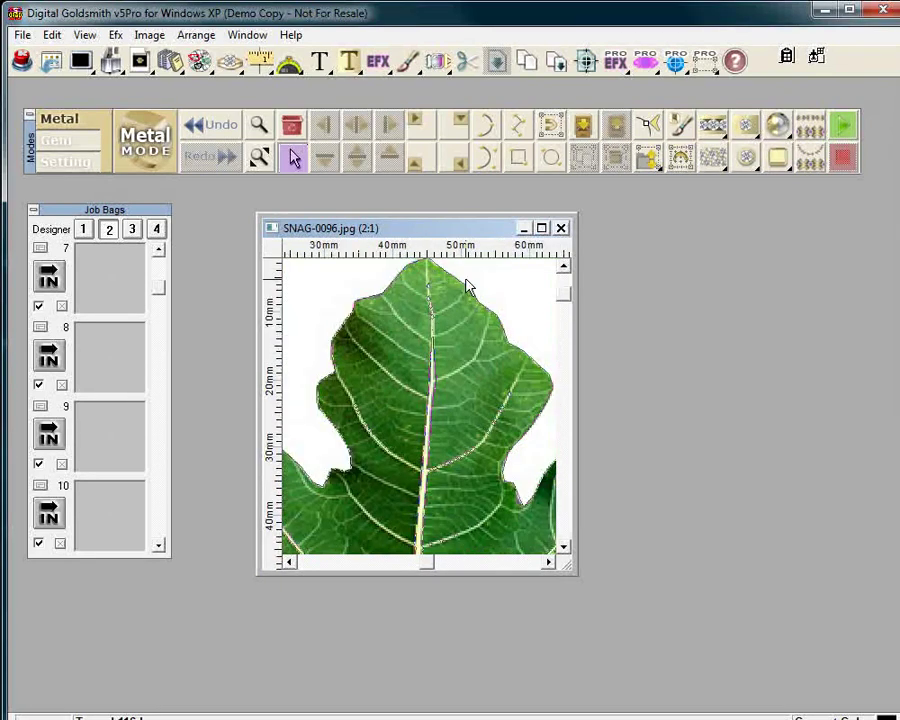
scroll(510, 340, "down", 1)
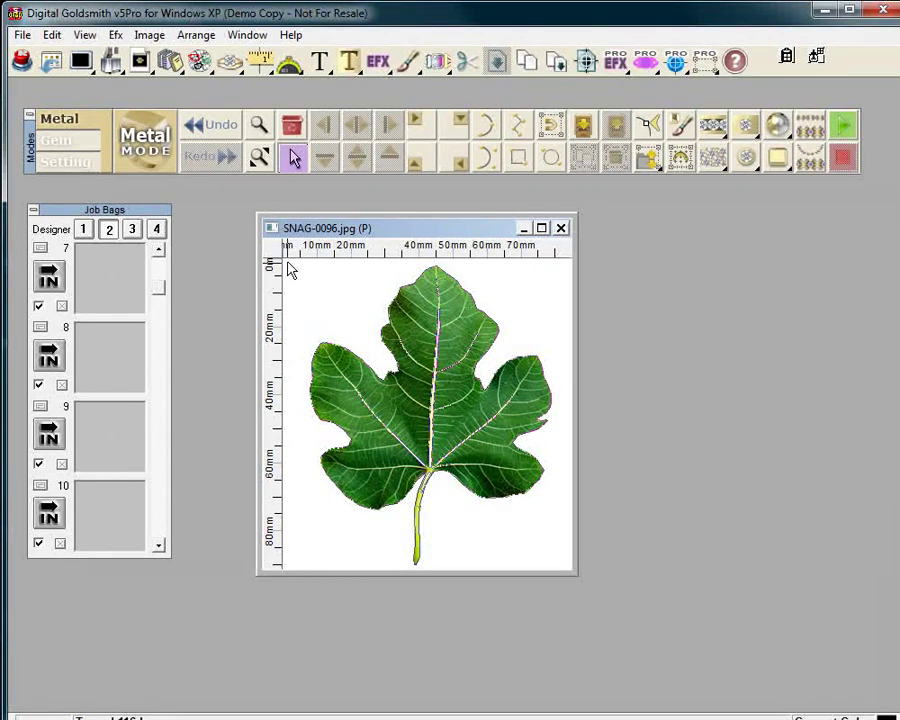
left_click_drag(288, 266, 568, 566)
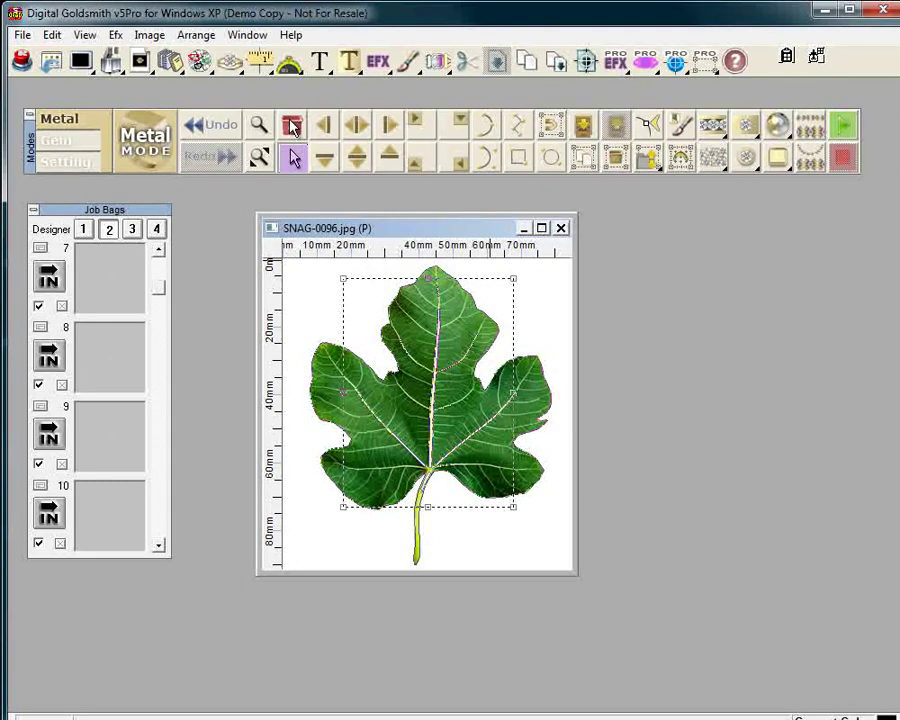
left_click(292, 125)
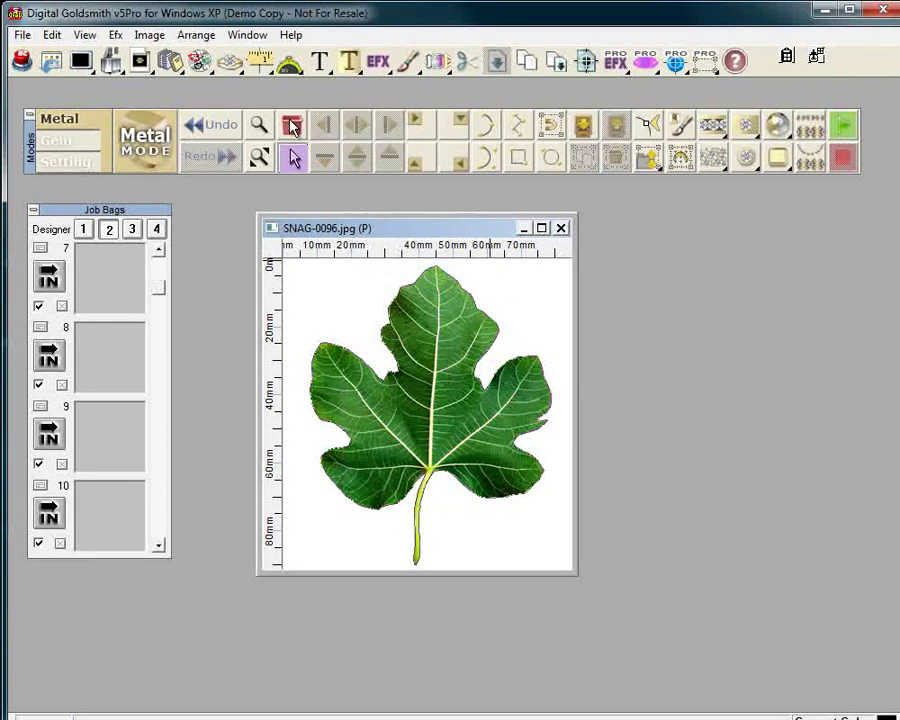
- Select the outer leaf contour and turn off edge anti-aliasing in its lasso options, with the fill set to Inside
left_click(410, 293)
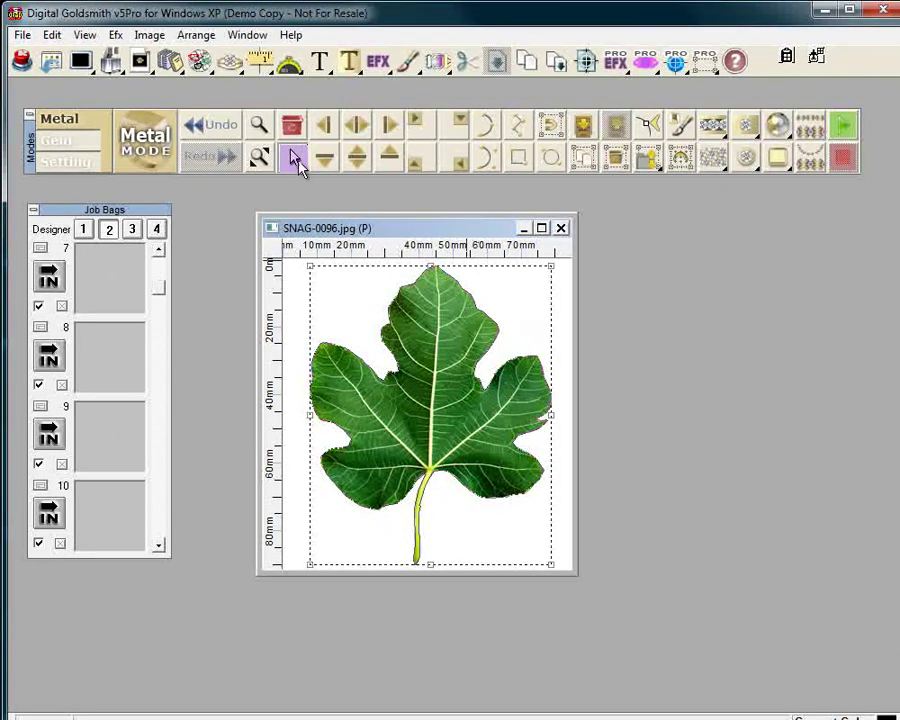
double_click(295, 160)
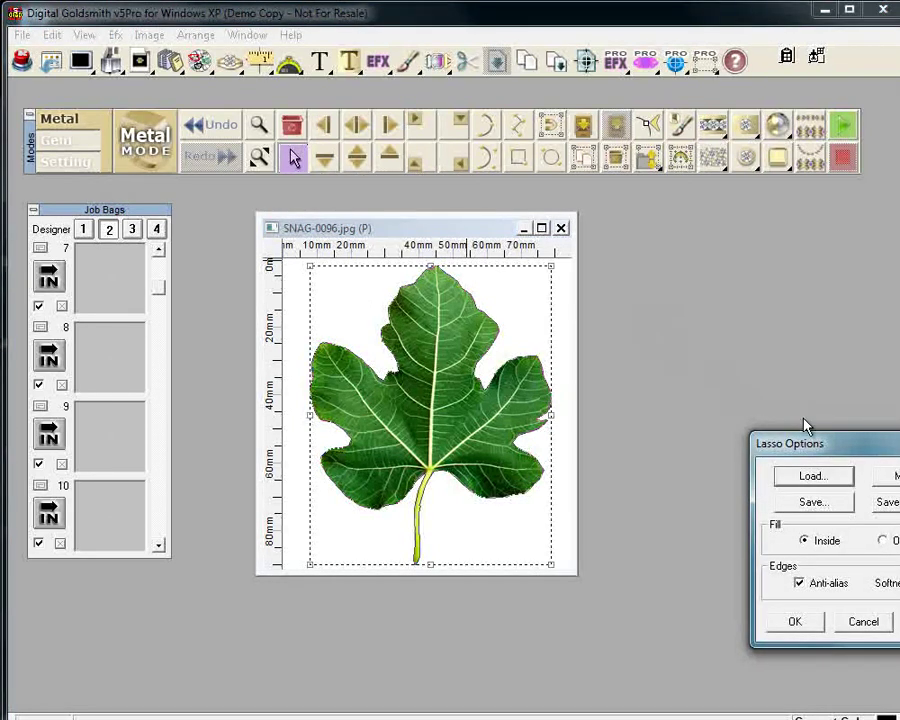
mouse_move(834, 449)
left_mouse_down()
mouse_move(769, 432)
mouse_move(605, 324)
mouse_move(601, 305)
left_mouse_up()
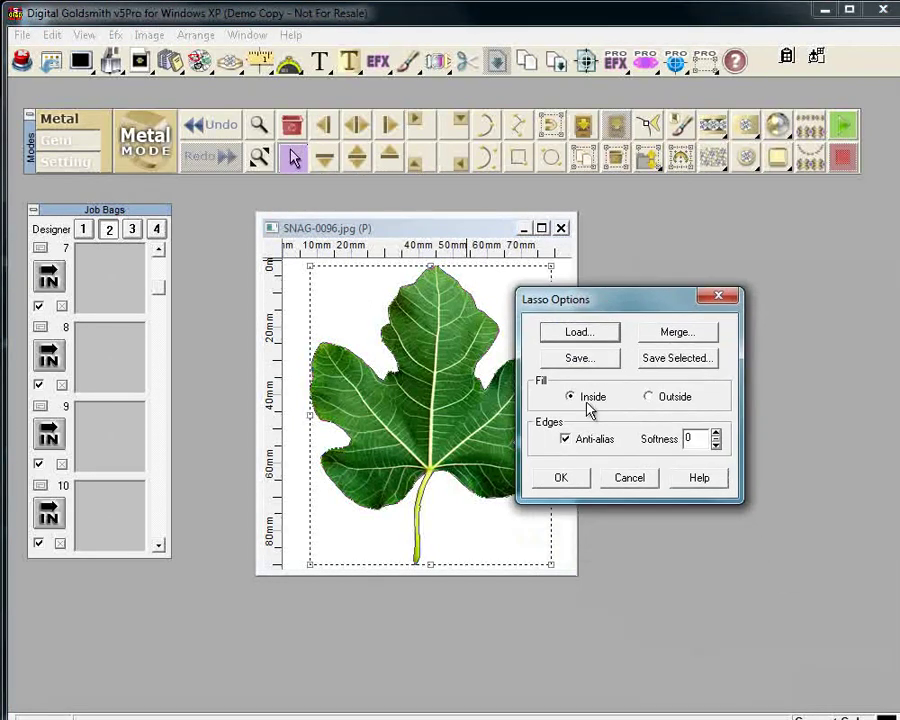
left_click(566, 440)
left_click(566, 482)
- Put the selected leaf into job bag 7 and clear the image to black
left_click(50, 278)
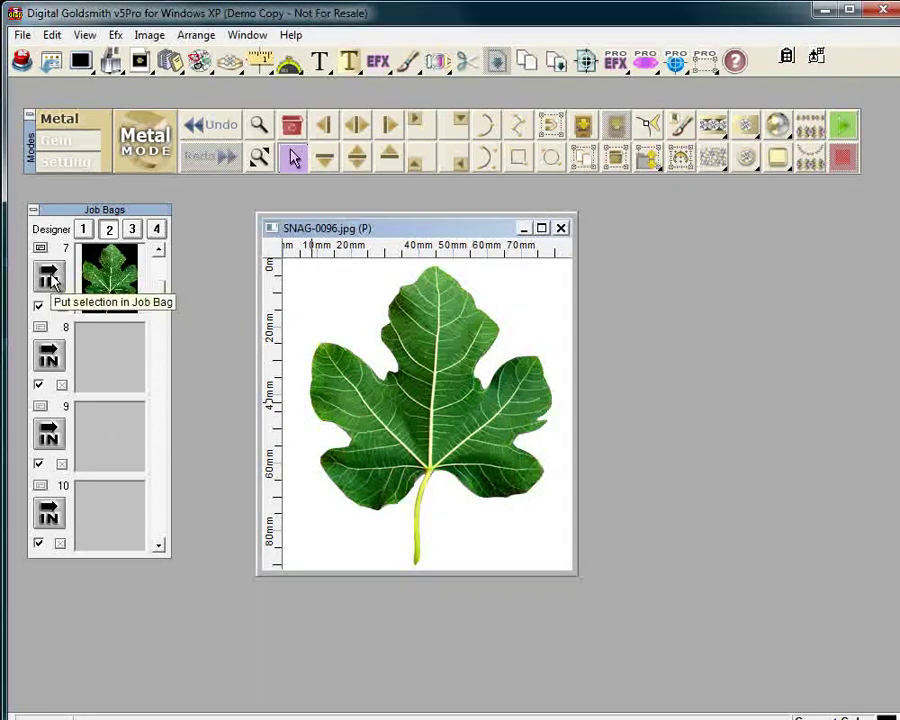
left_click(289, 123)
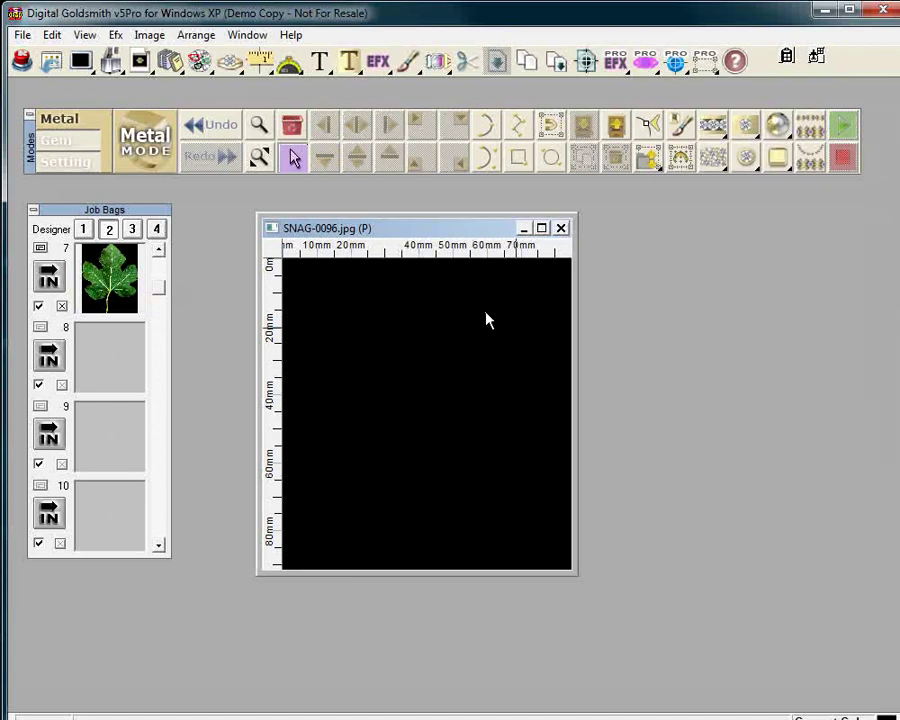
- Paste the leaf from job bag 7 onto the black image with Alpha masking at 100% scale
double_click(112, 280)
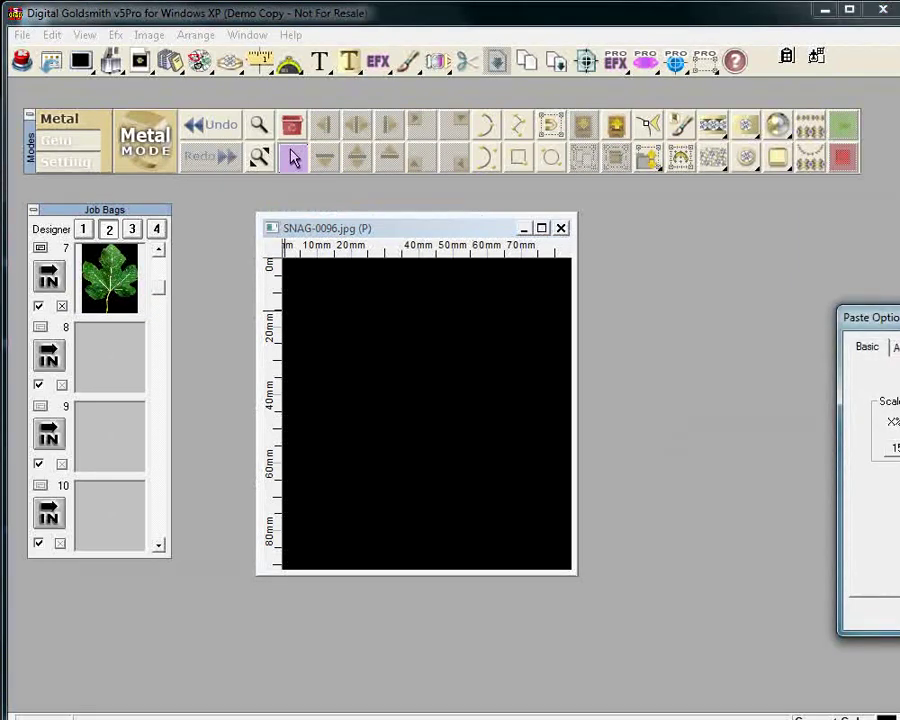
left_click_drag(895, 318, 370, 282)
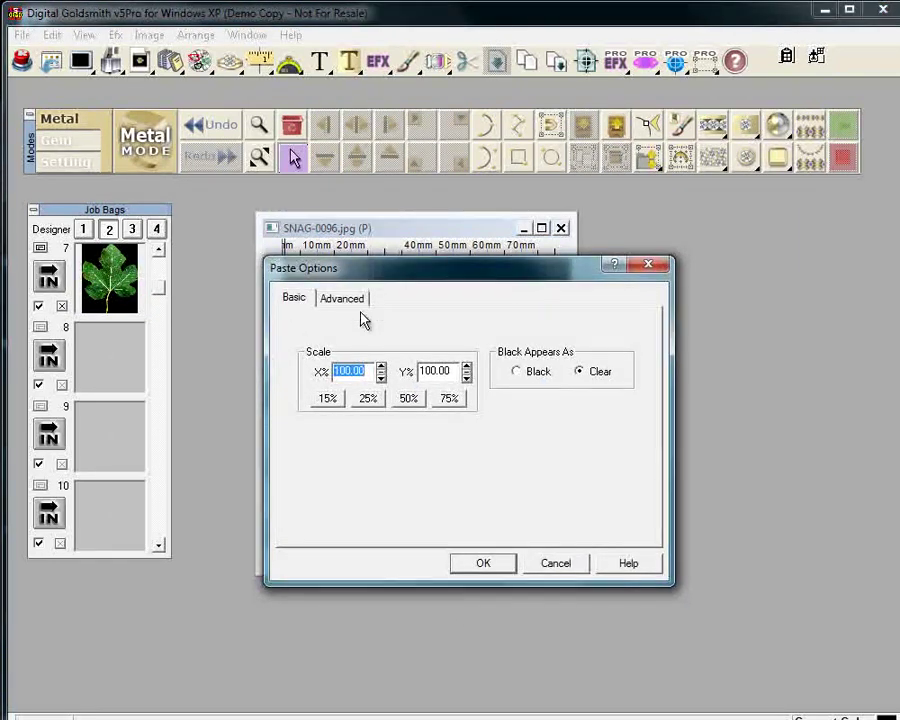
left_click(352, 299)
left_click(409, 357)
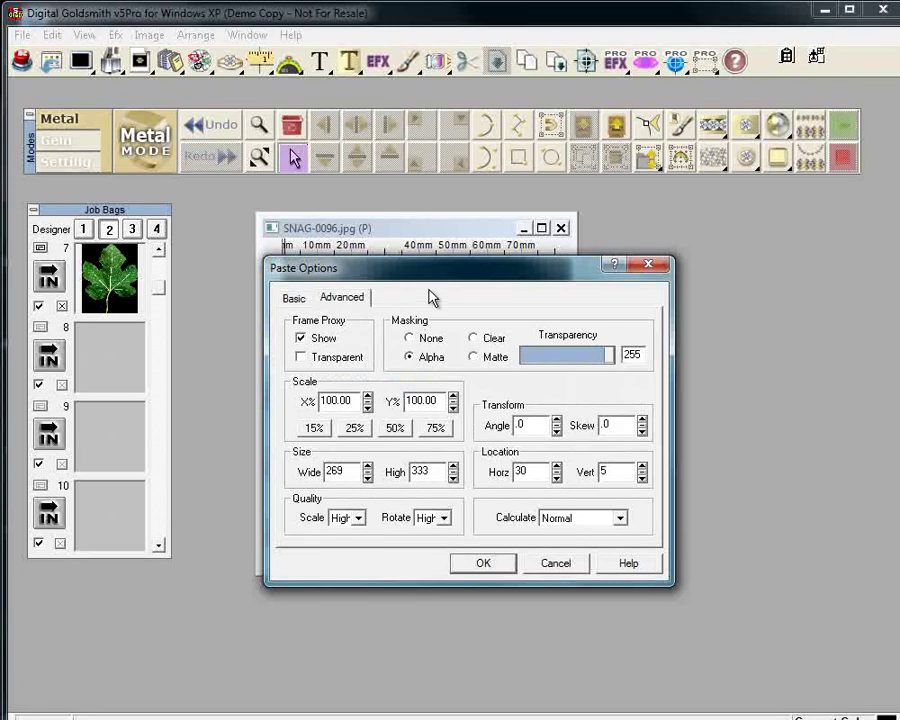
left_click_drag(424, 285, 359, 377)
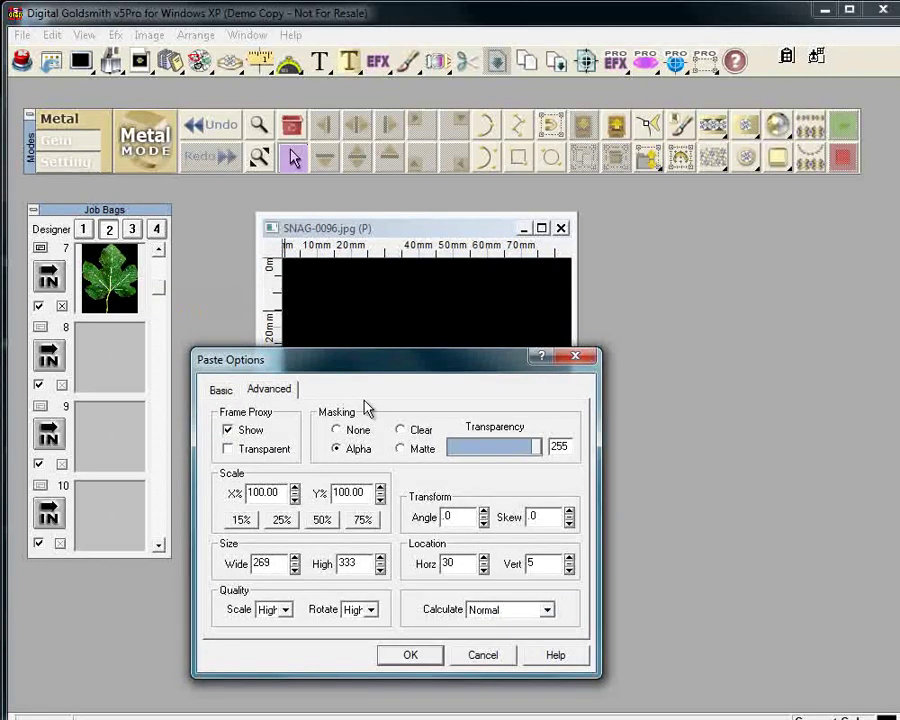
left_click(420, 651)
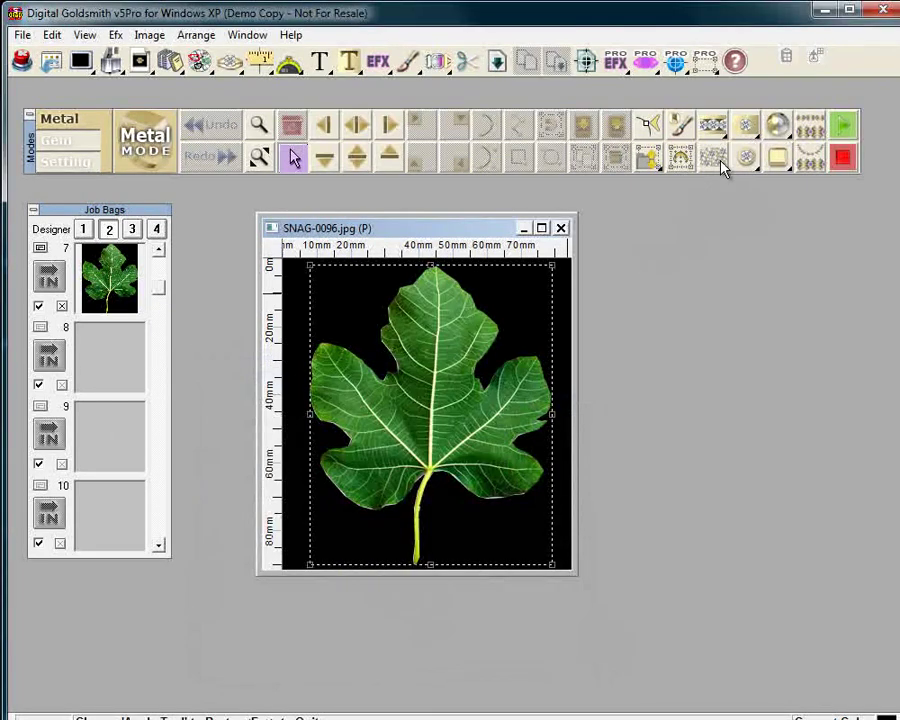
left_click(845, 127)
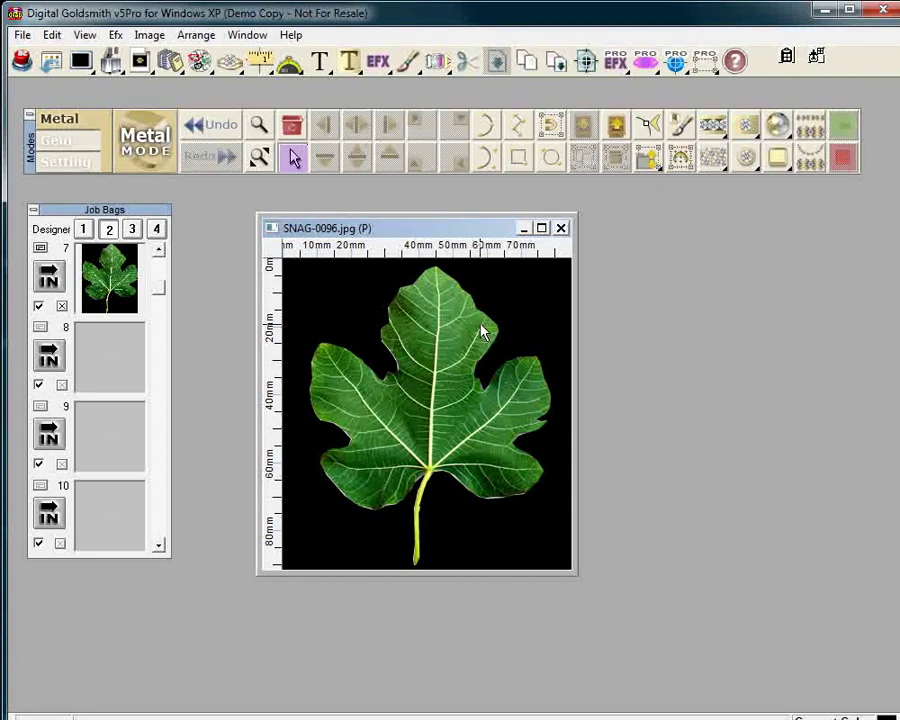
- Examine the pasted leaf's edges and stem up close for leftover white background pixels
scroll(480, 330, "up", 2)
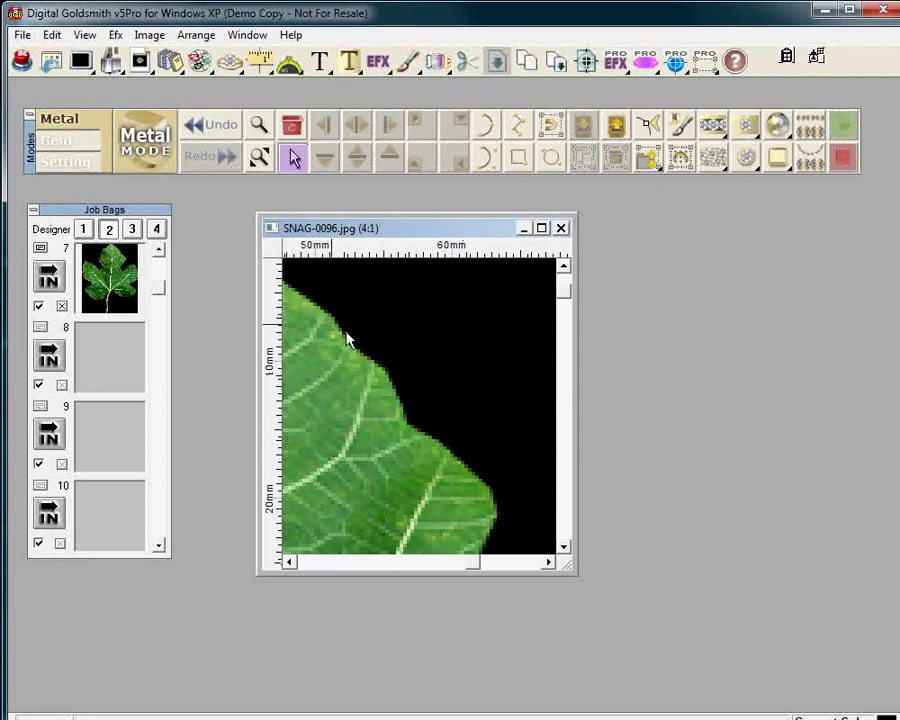
scroll(490, 500, "down", 1)
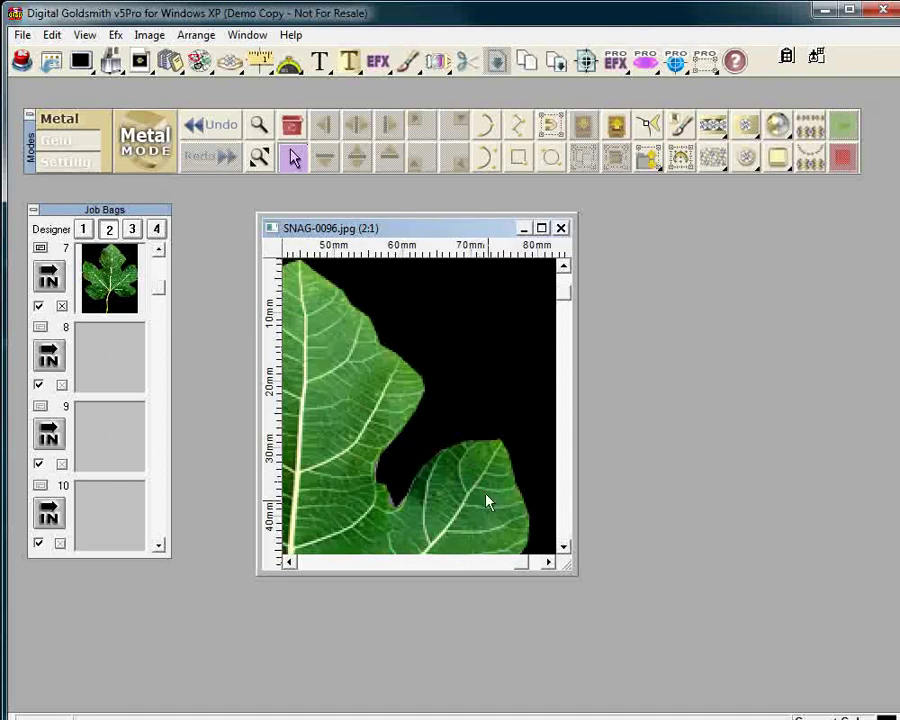
scroll(436, 508, "down", 1)
scroll(490, 509, "up", 1)
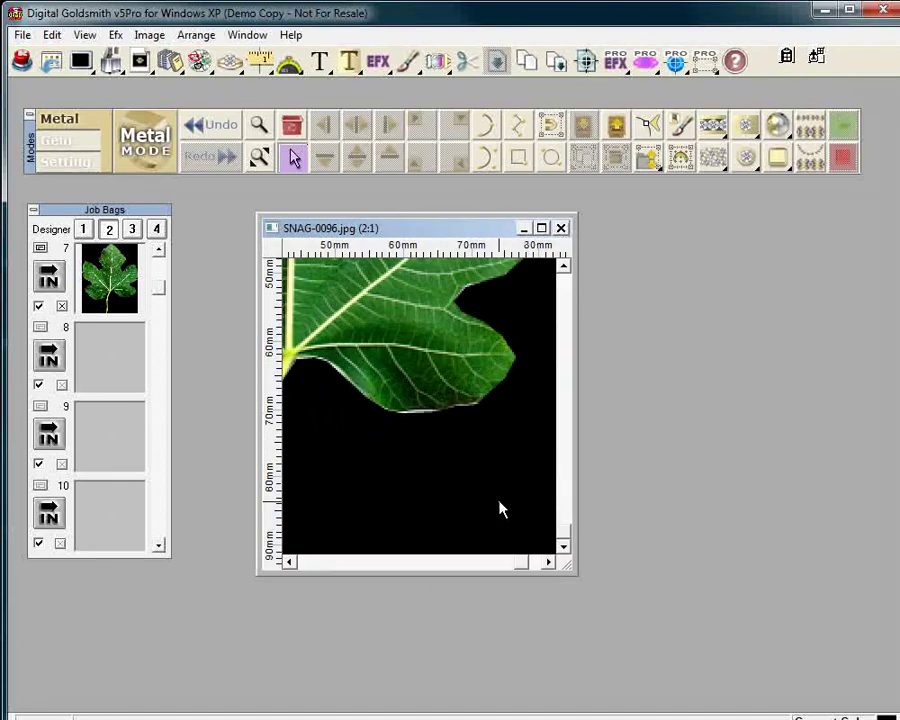
scroll(502, 509, "up", 1)
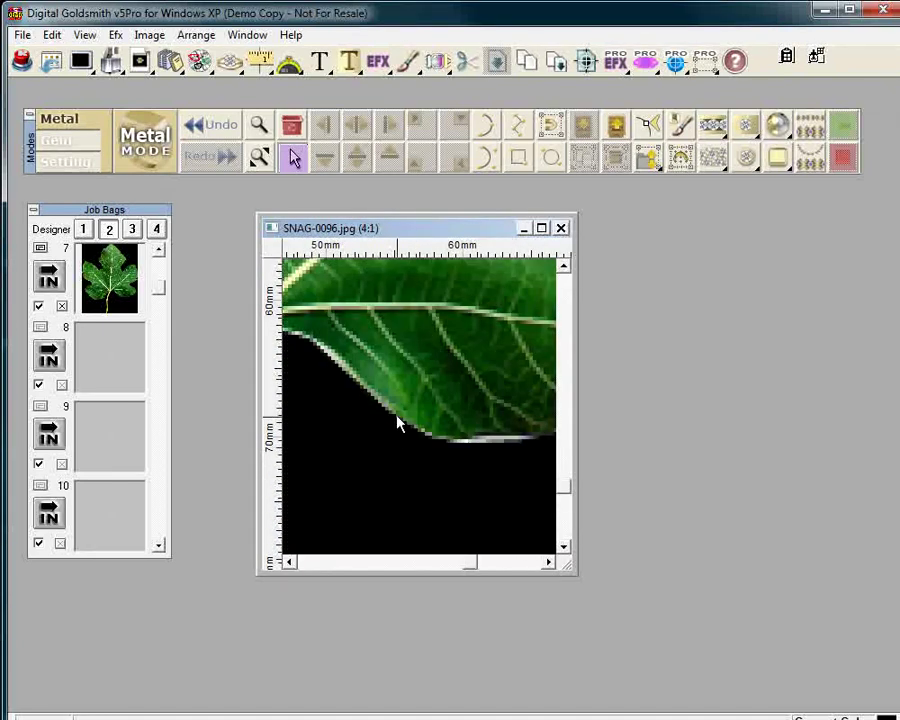
scroll(340, 374, "down", 1)
scroll(364, 430, "down", 1)
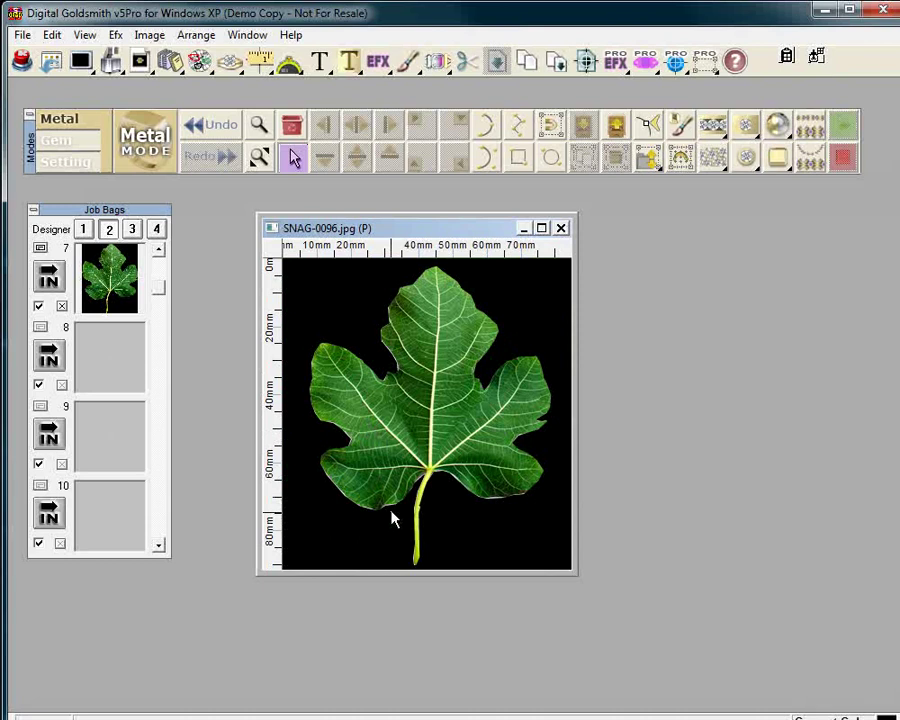
scroll(393, 519, "up", 1)
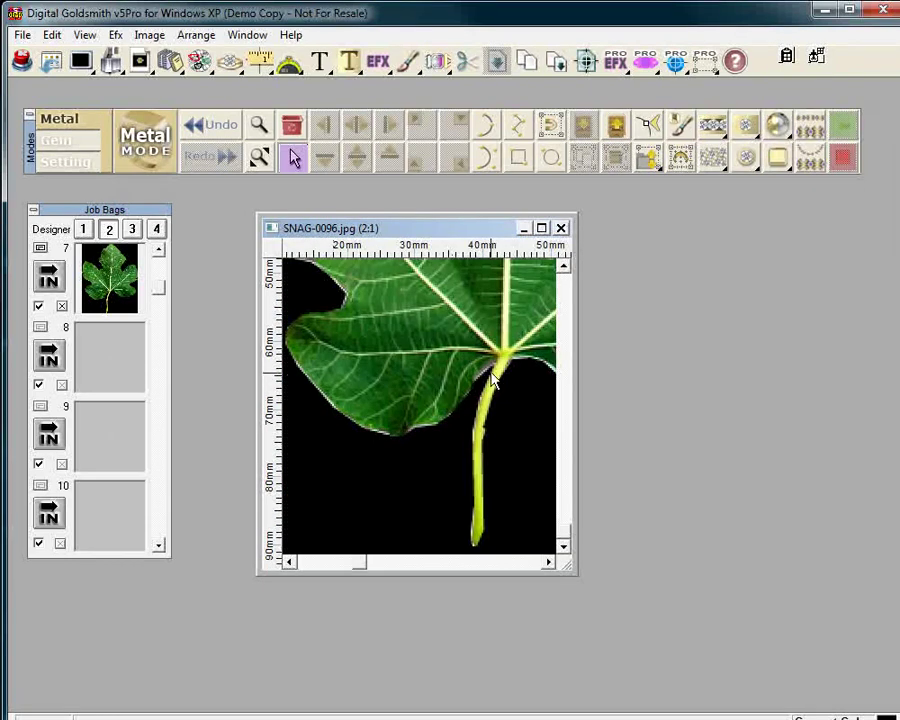
key("p")
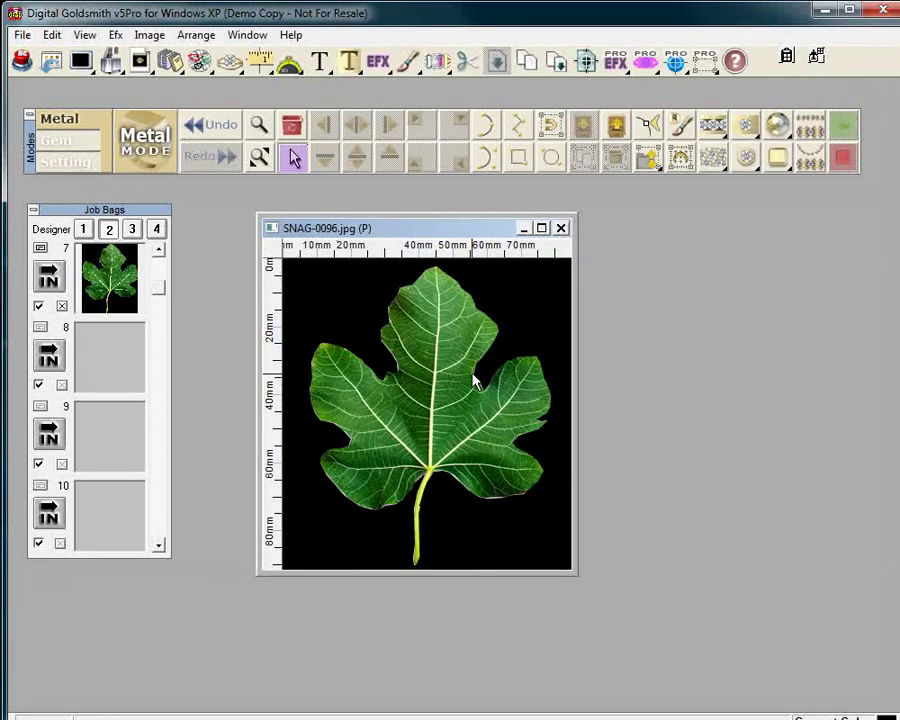
- Bring back the stored lasso contour around the pasted leaf
left_click(617, 130)
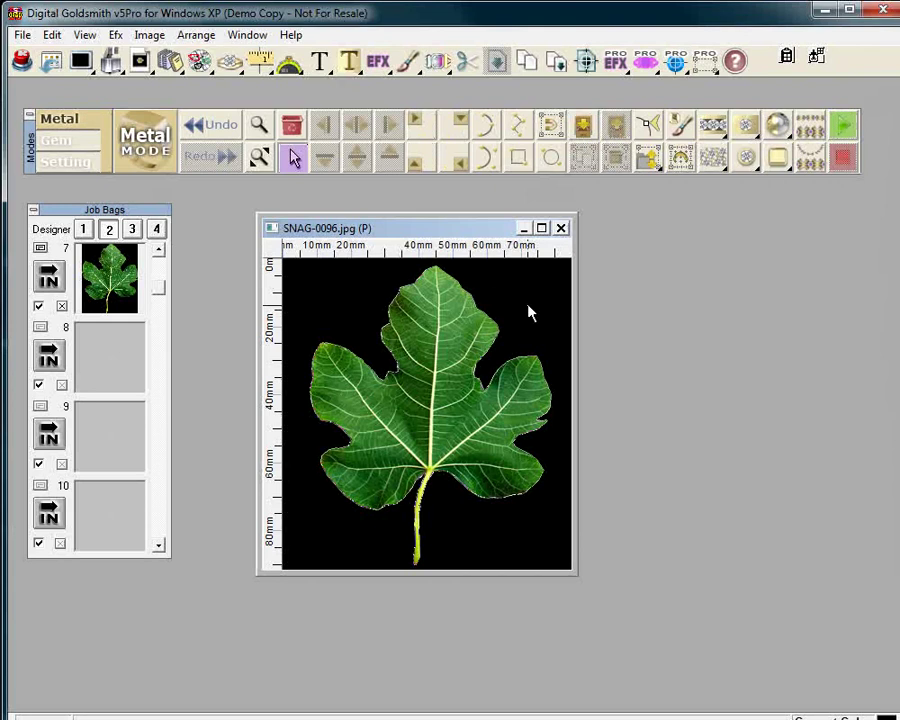
- Put the leaf enclosed by the contour into job bag 8 and clear the image to black
left_click(432, 429)
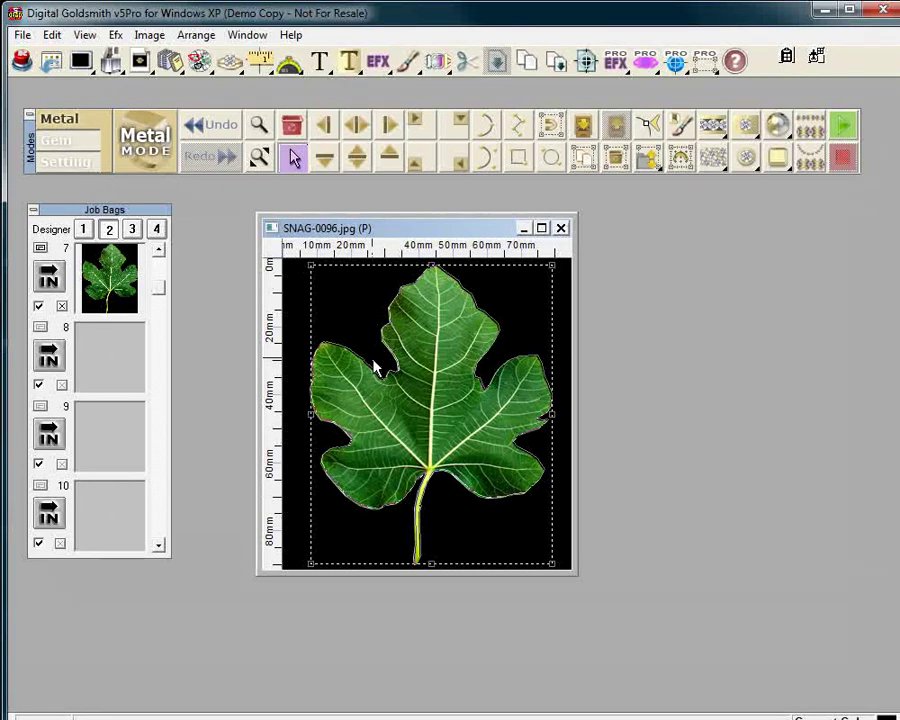
left_click(52, 360)
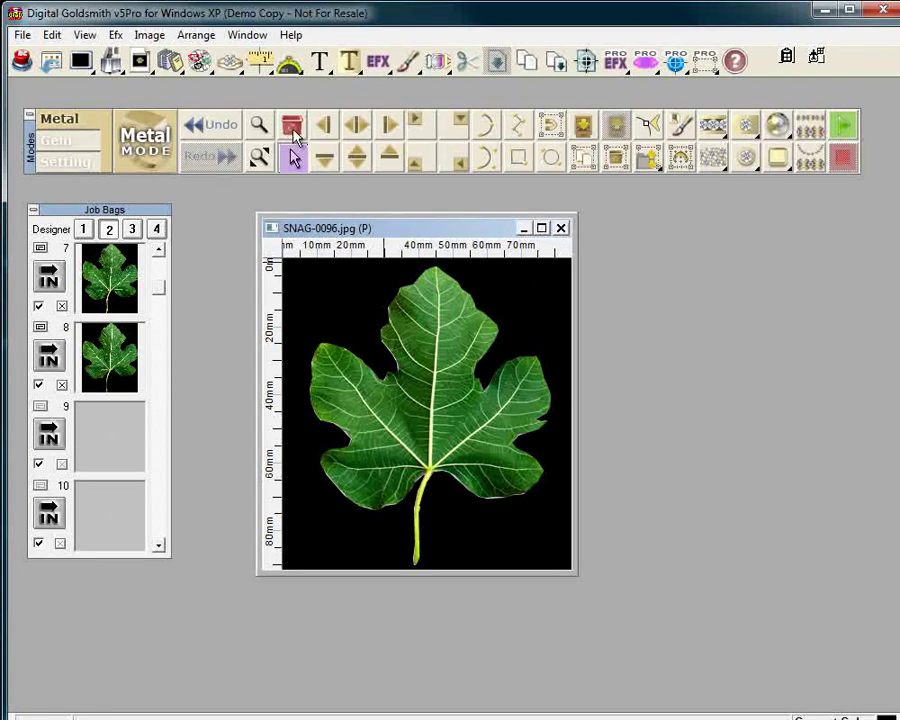
left_click(292, 128)
- Paste the leaf from job bag 8 onto the black image with Alpha masking at 100% scale
left_click(116, 360)
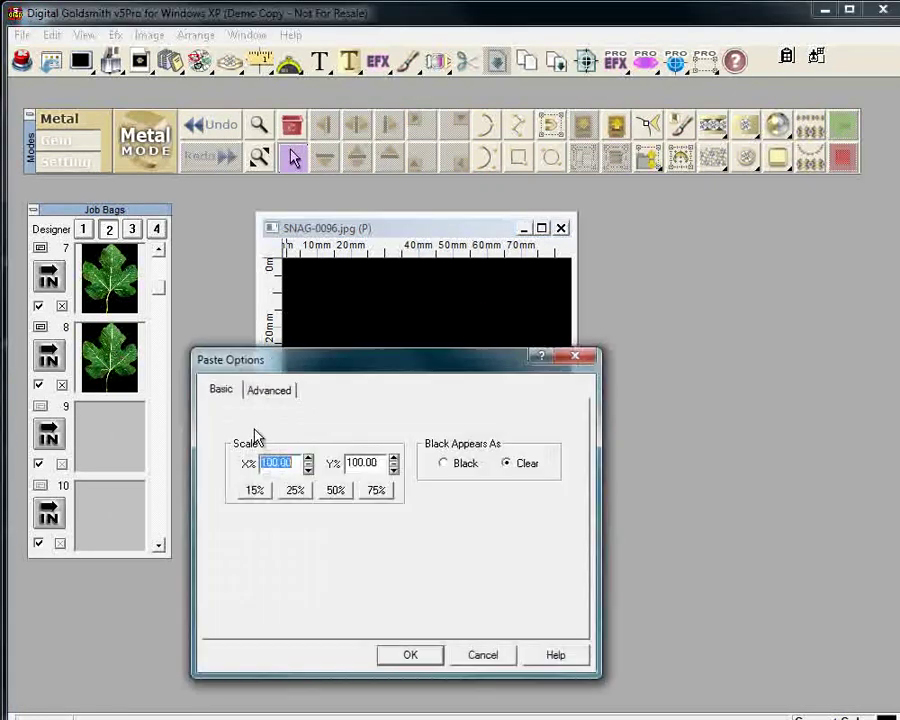
left_click(285, 392)
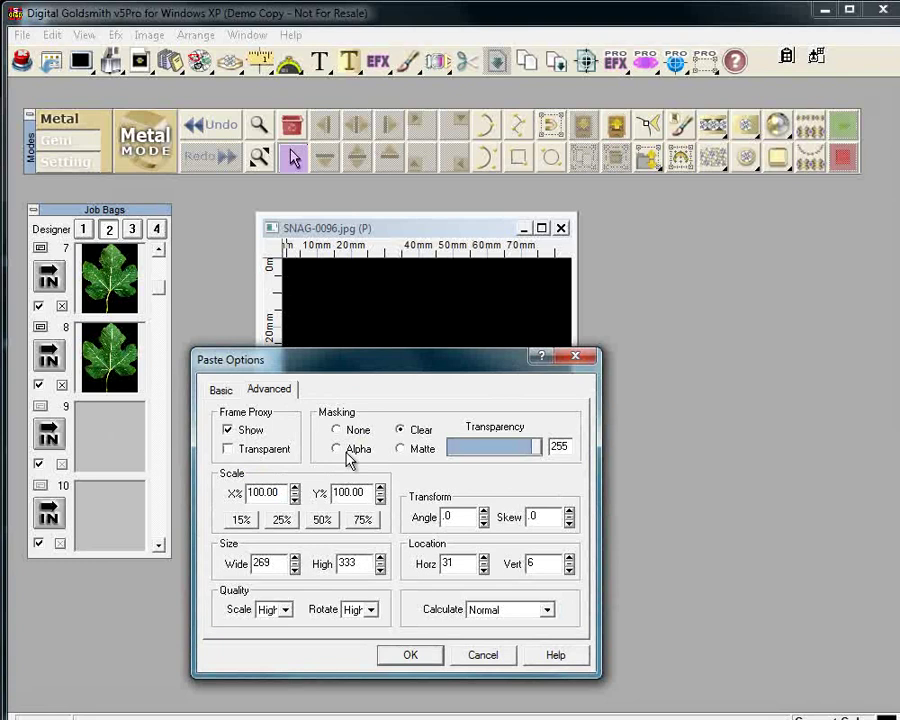
left_click(340, 449)
left_click(410, 654)
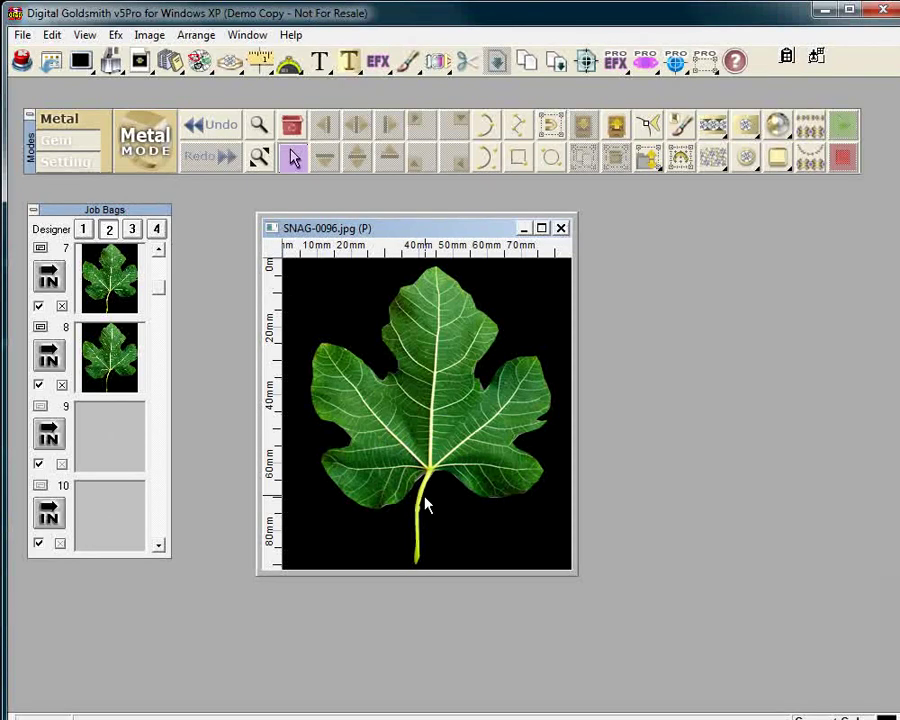
- Outline the leaf's stem with a loose closed contour and brighten it in several passes with the lightening effects
left_click(518, 127)
mouse_move(392, 545)
left_mouse_down()
mouse_move(414, 485)
mouse_move(446, 484)
mouse_move(456, 508)
mouse_move(444, 558)
mouse_move(410, 570)
mouse_move(393, 562)
left_mouse_up()
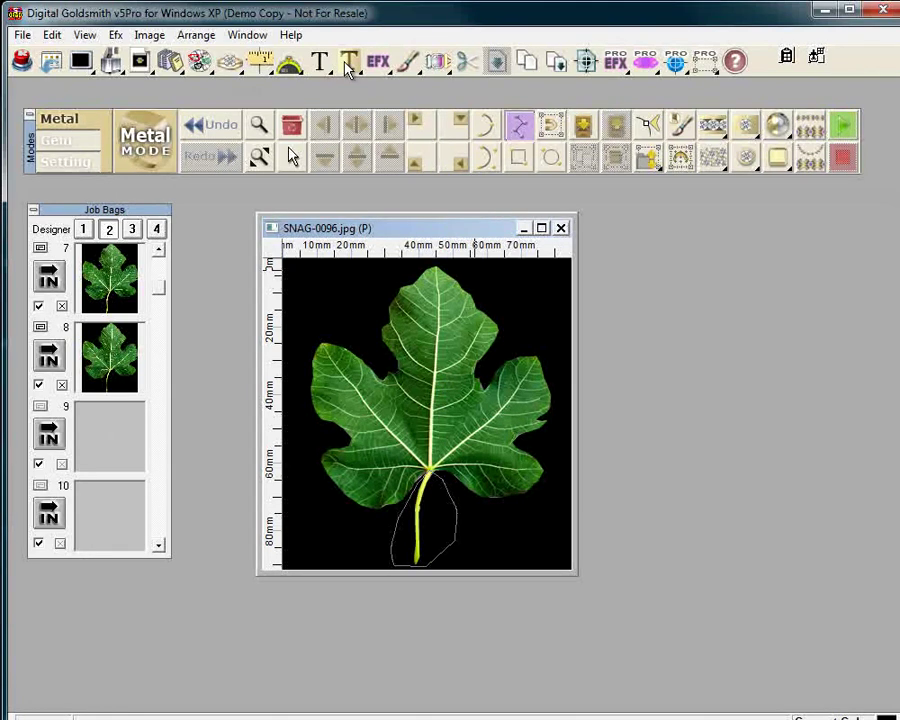
left_click(378, 64)
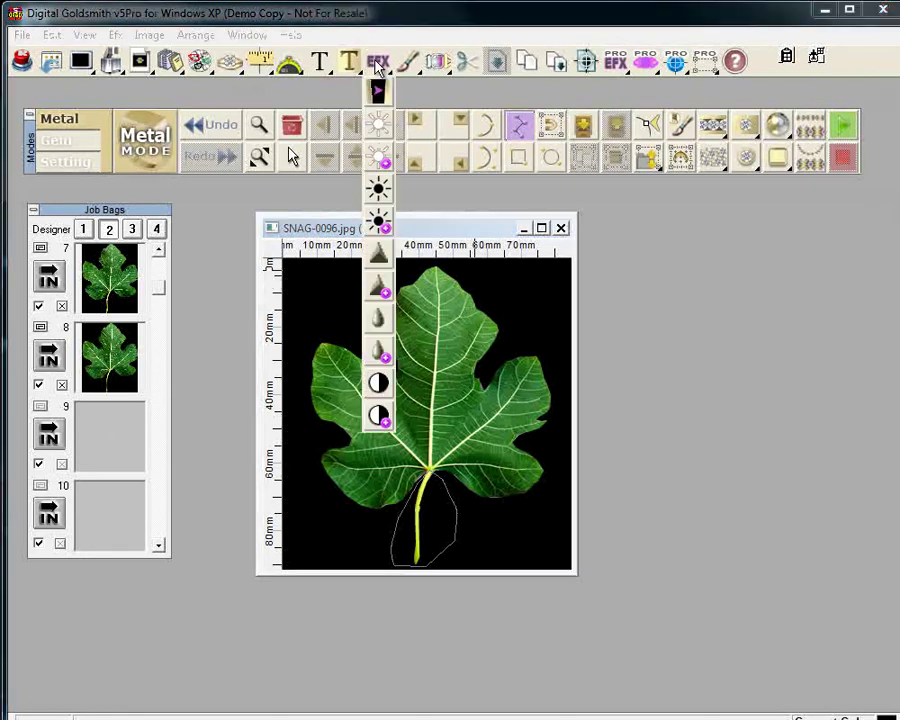
left_click(378, 130)
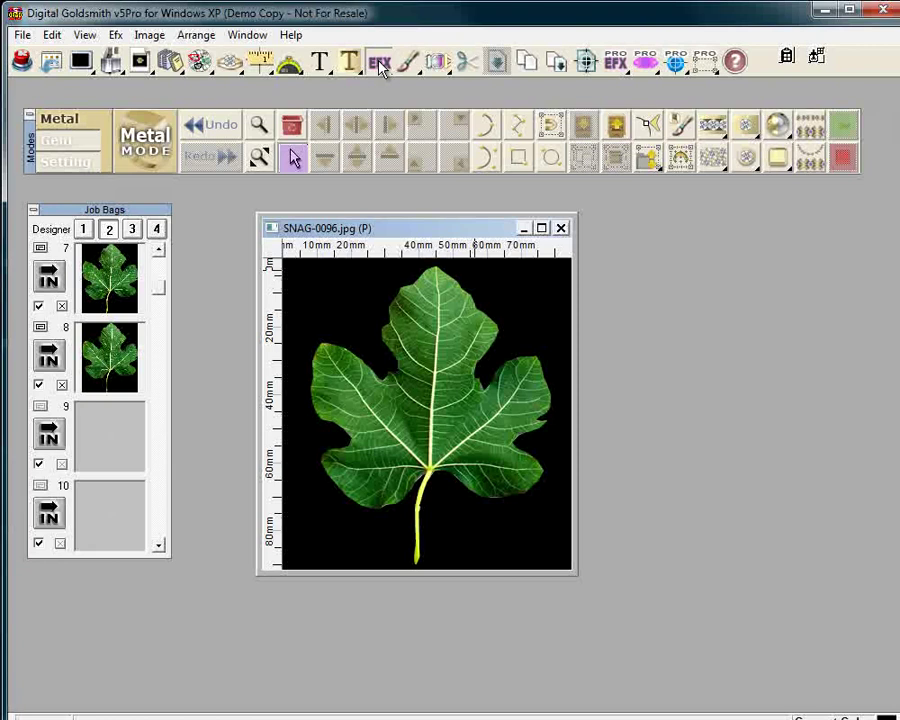
left_click(378, 62)
left_click(377, 160)
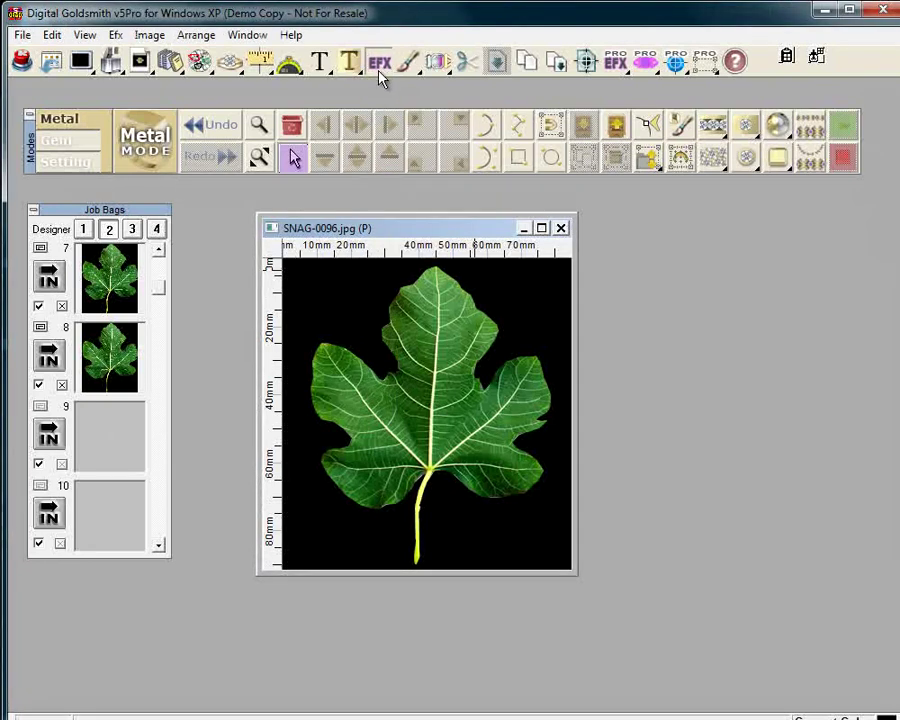
left_click(378, 70)
left_click(378, 154)
left_click(378, 66)
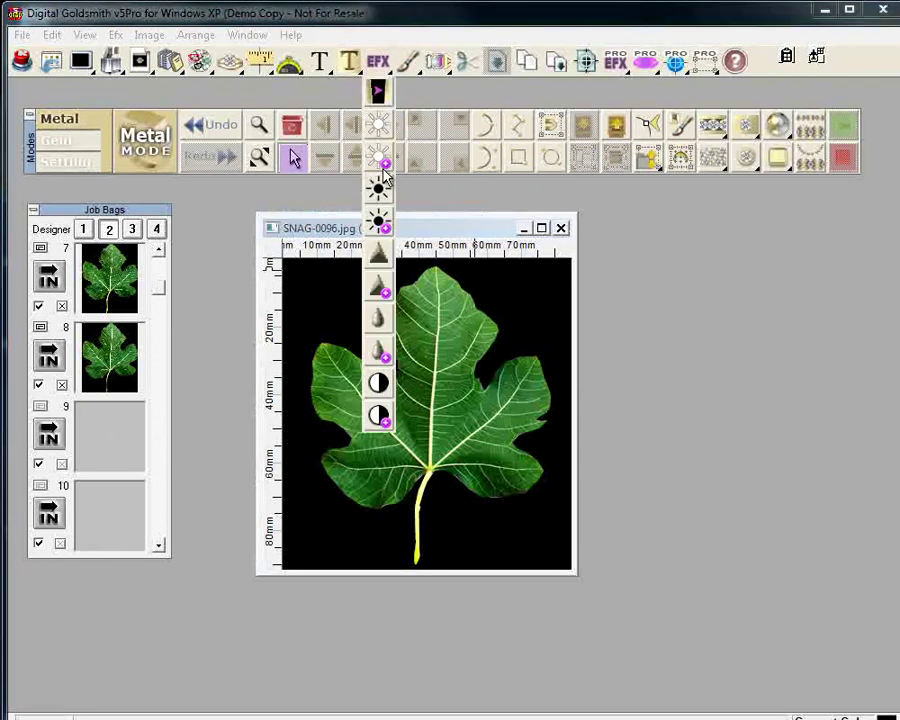
left_click(378, 159)
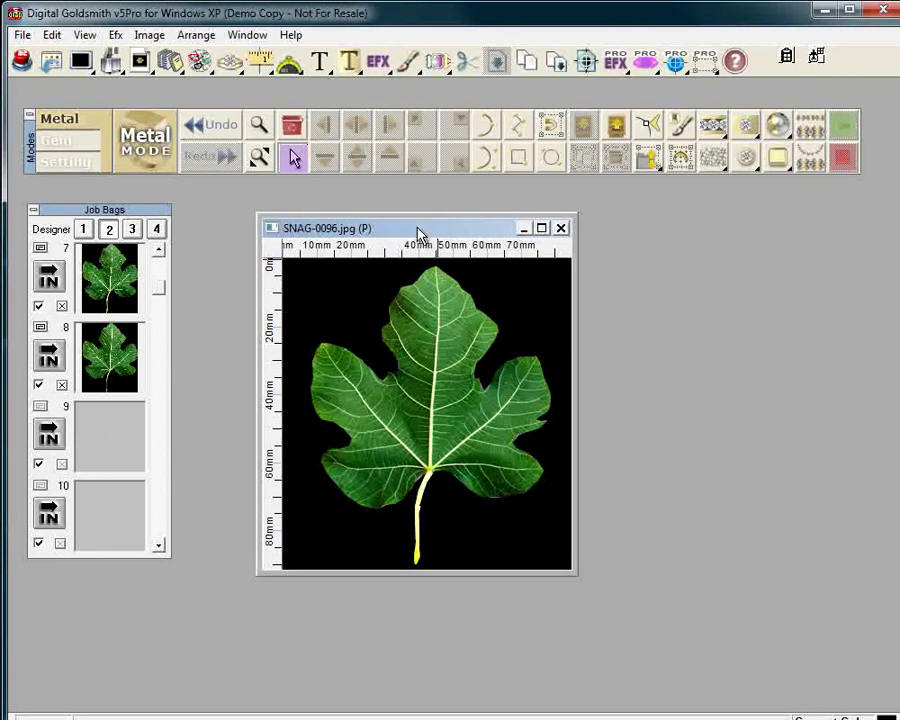
- Start saving the leaf image as a new file in the Snagit Captures folder with the Windows Bitmap (.BMP) type
mouse_move(417, 228)
left_mouse_down()
mouse_move(437, 232)
mouse_move(423, 224)
left_mouse_up()
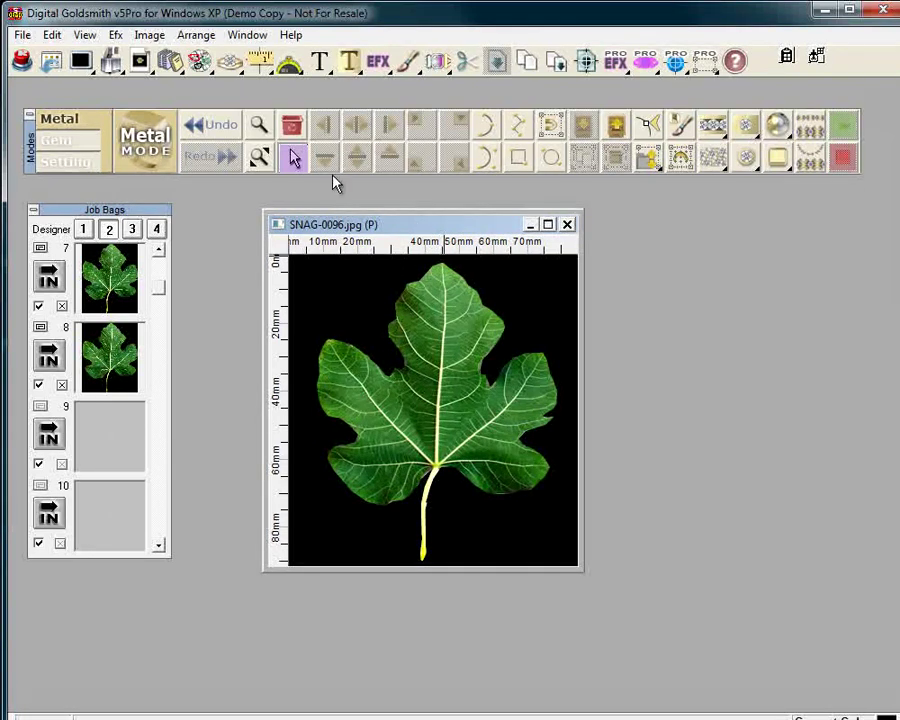
left_click(18, 36)
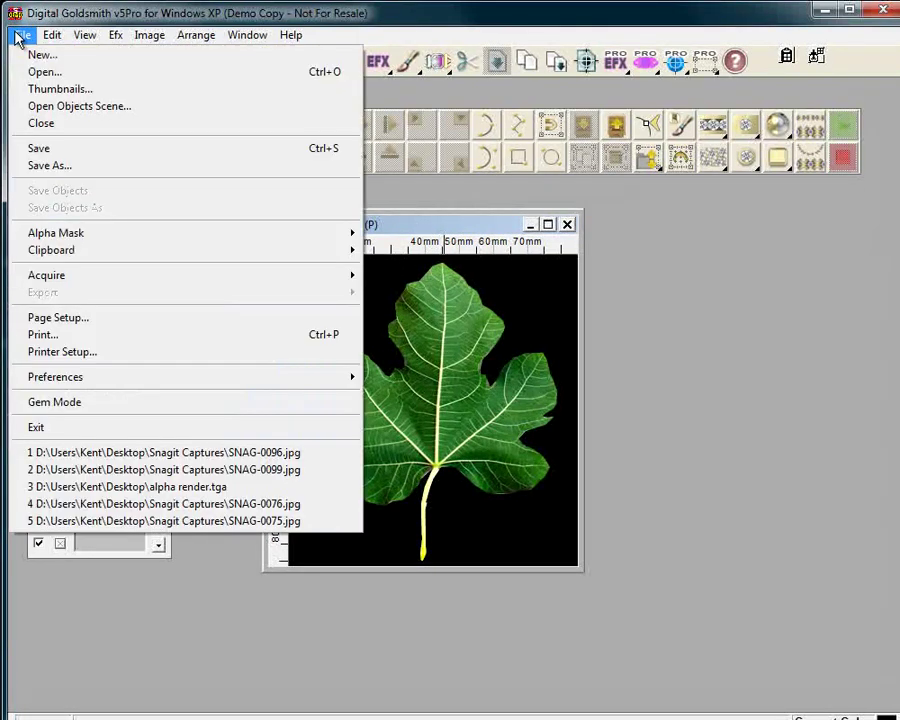
left_click(60, 170)
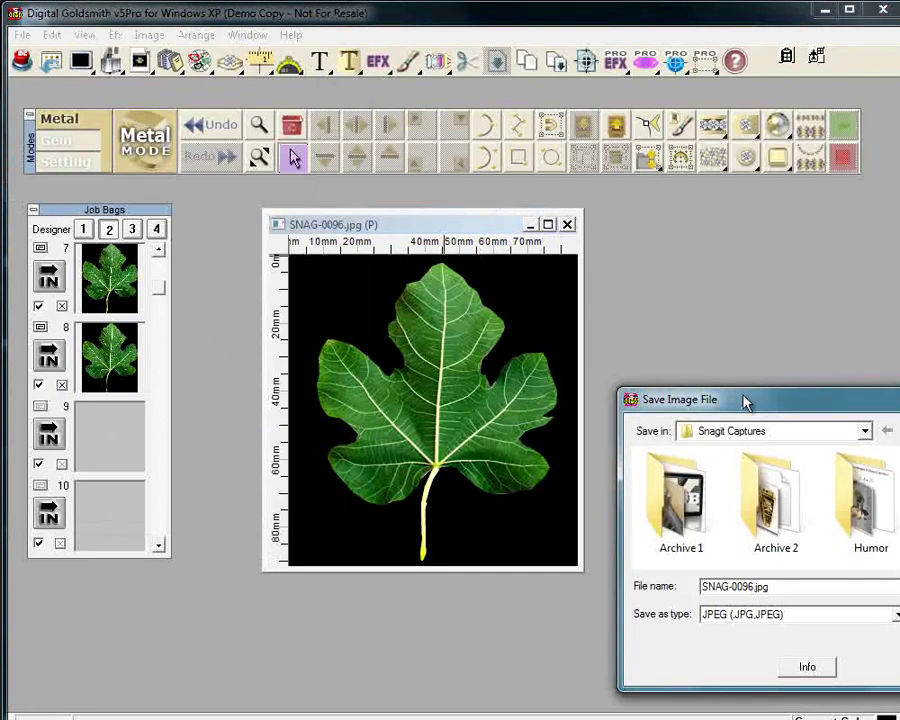
left_click_drag(745, 400, 576, 279)
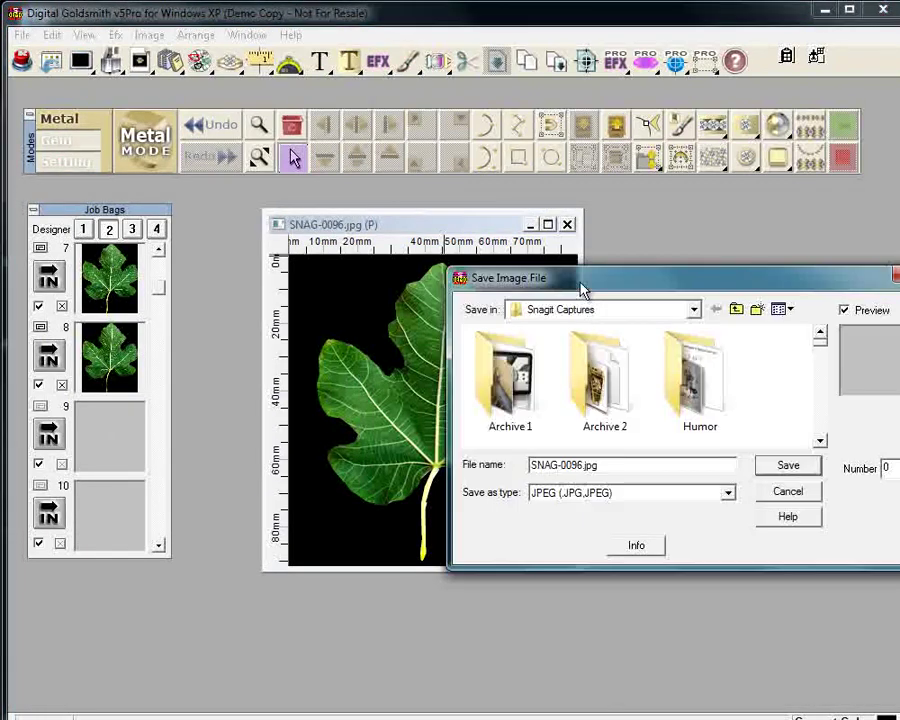
left_click(611, 497)
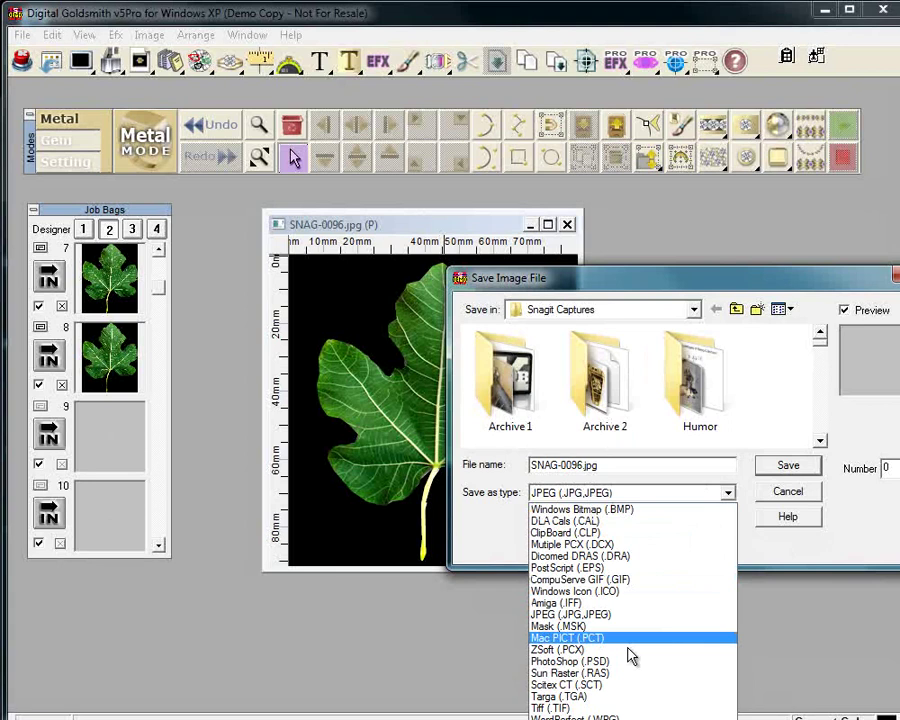
left_click(601, 498)
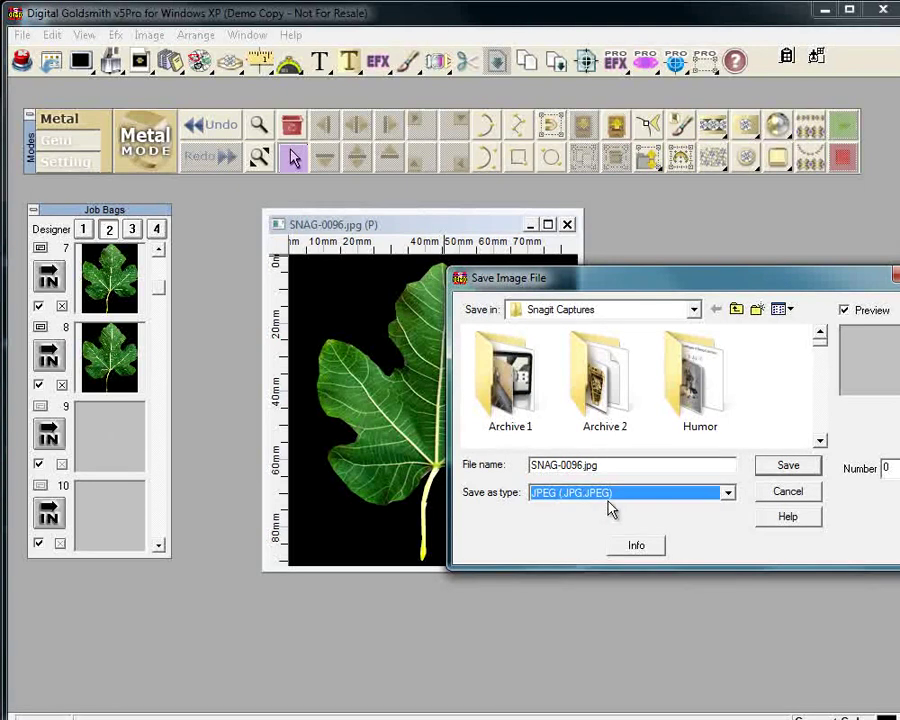
left_click(606, 498)
scroll(612, 512, "up", 2)
left_click(610, 506)
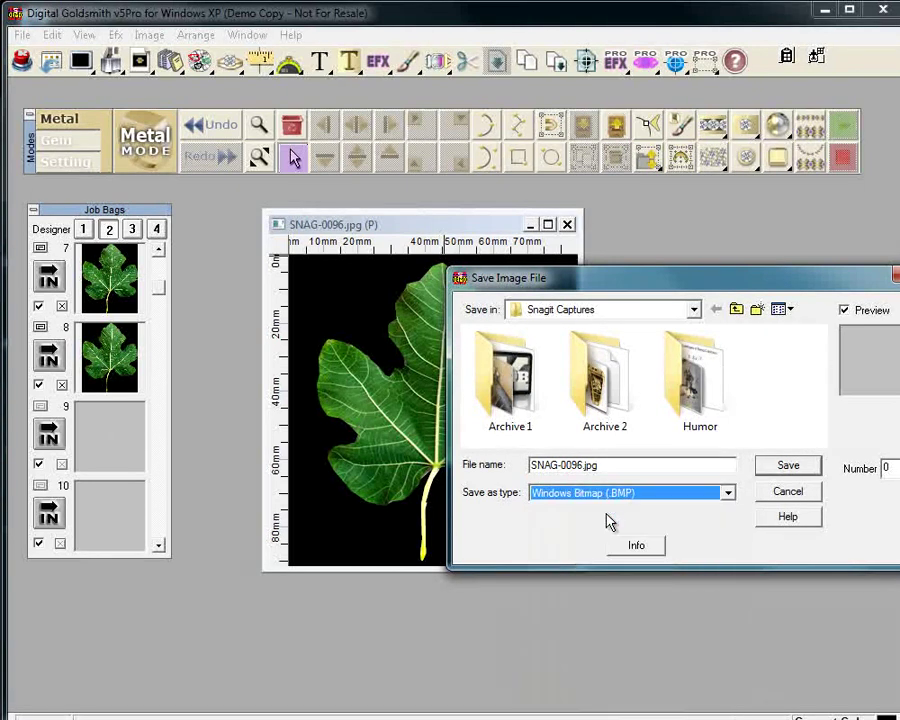
- Name the file new leaf and save the bitmap at 24 bits per pixel
left_click_drag(602, 465, 528, 466)
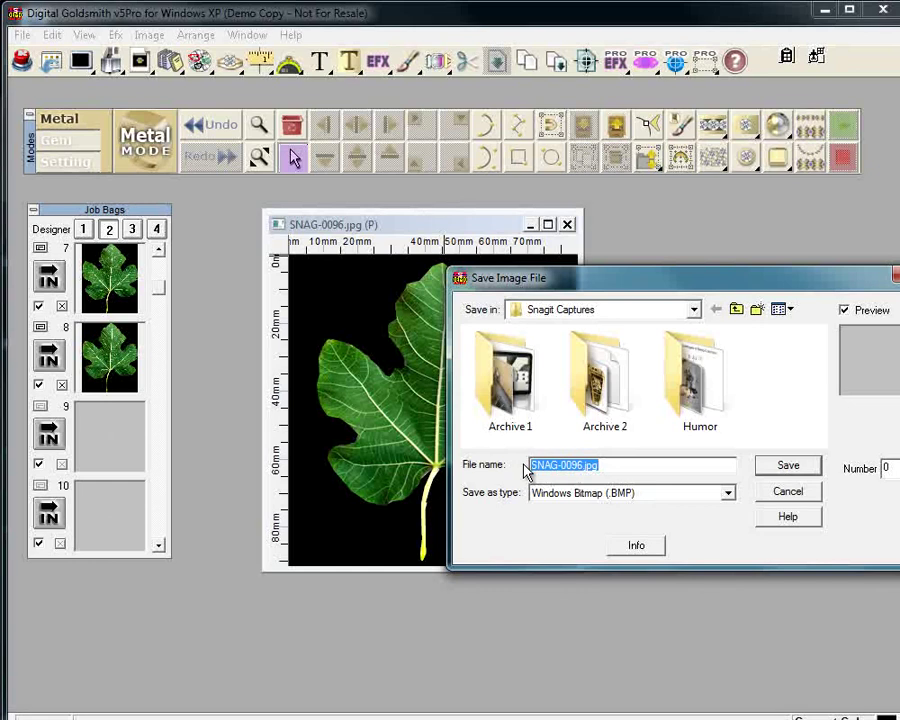
type("new lea")
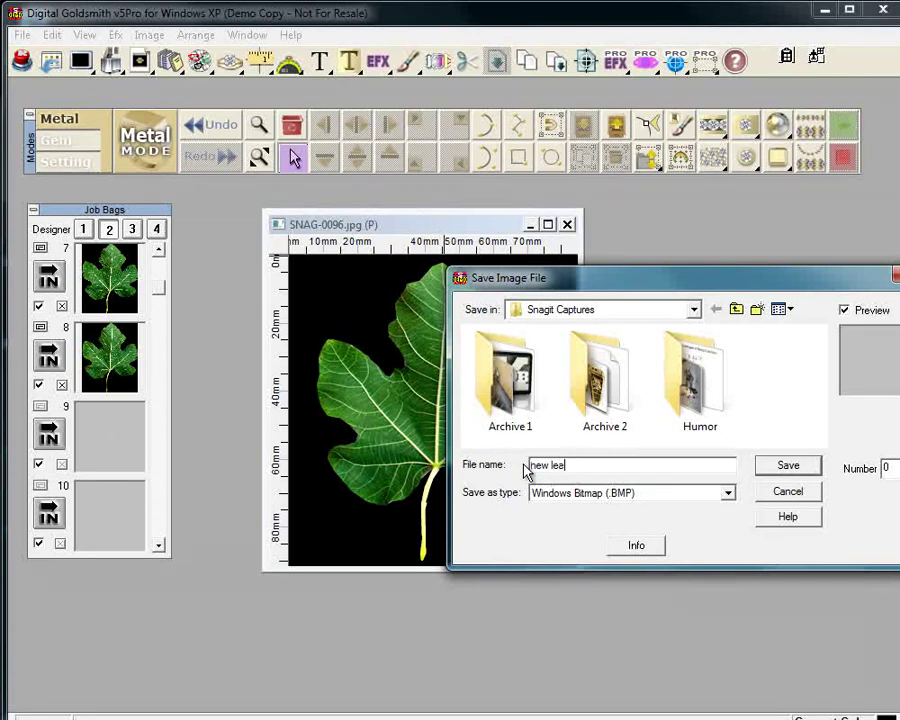
type("vf")
key("Return")
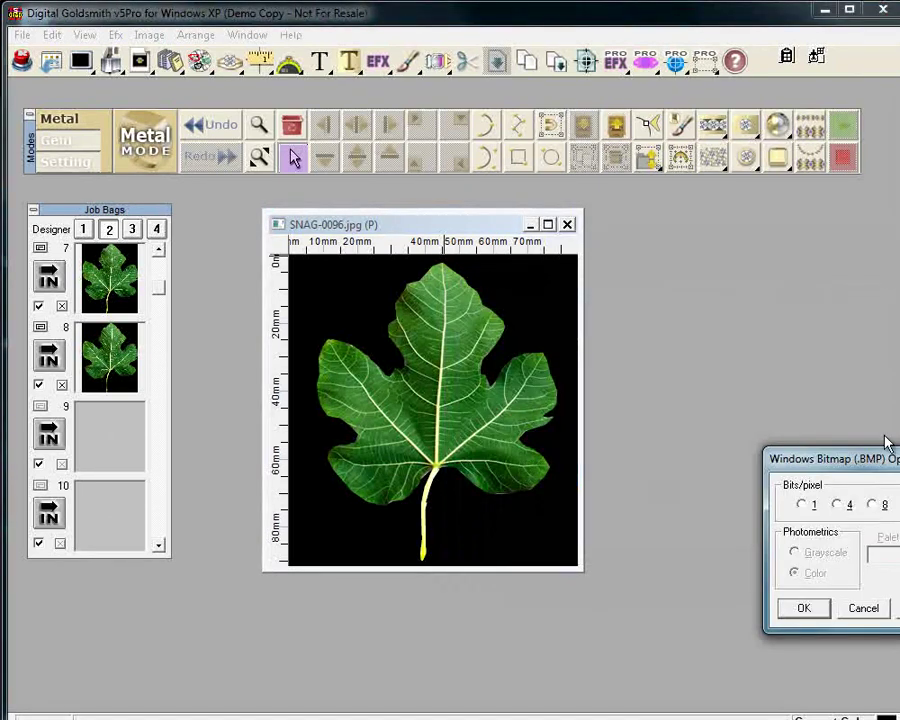
left_click_drag(874, 460, 556, 362)
left_click(596, 407)
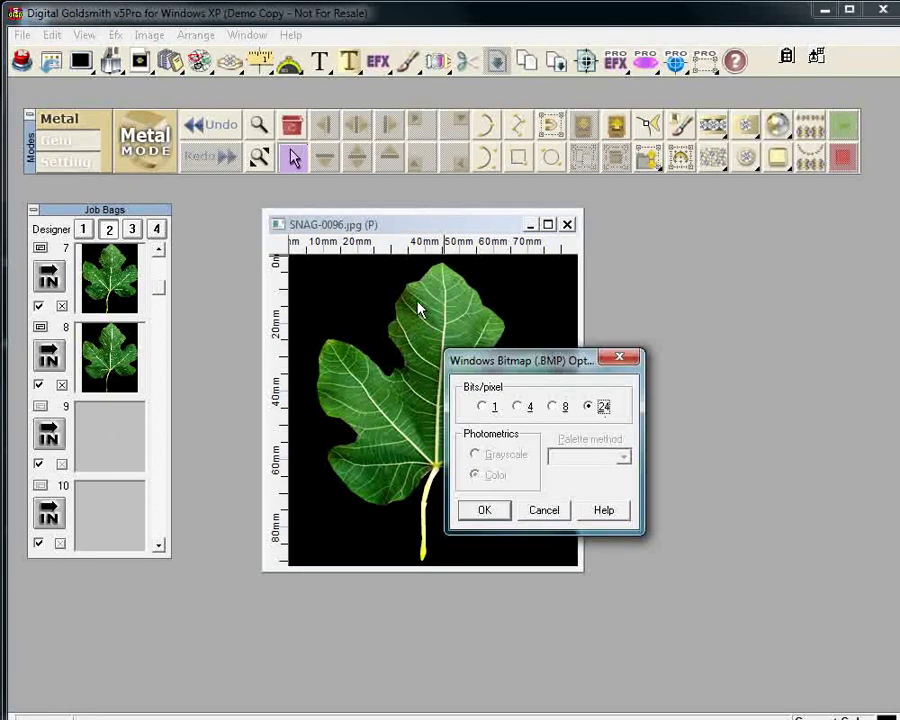
left_click(489, 511)
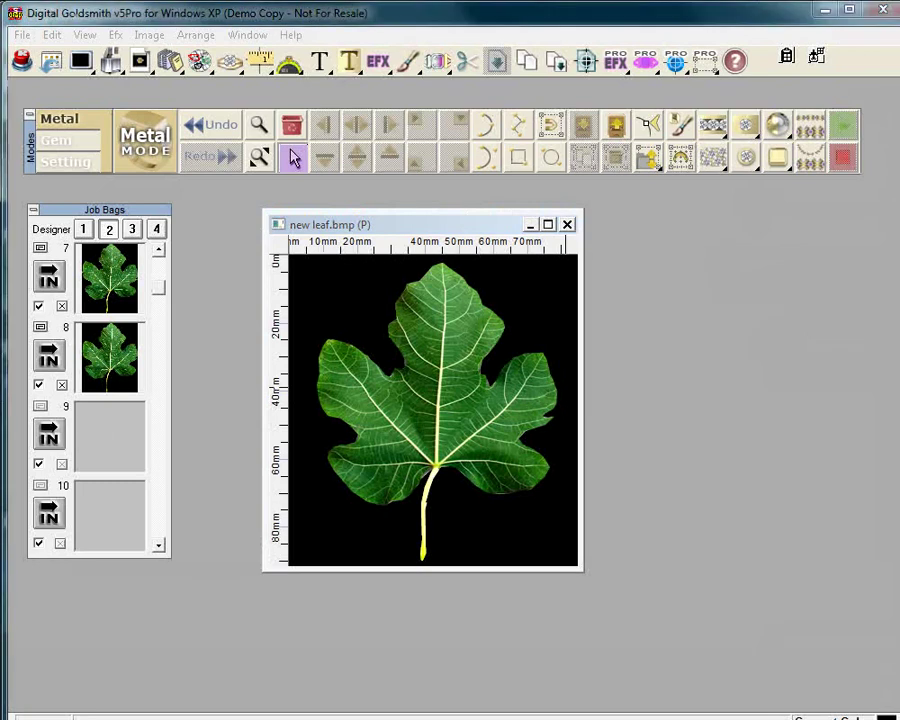
- Switch to Matrix and place new leaf.bmp as a picture frame roughly centred on the origin in the Looking Down view
left_click(822, 11)
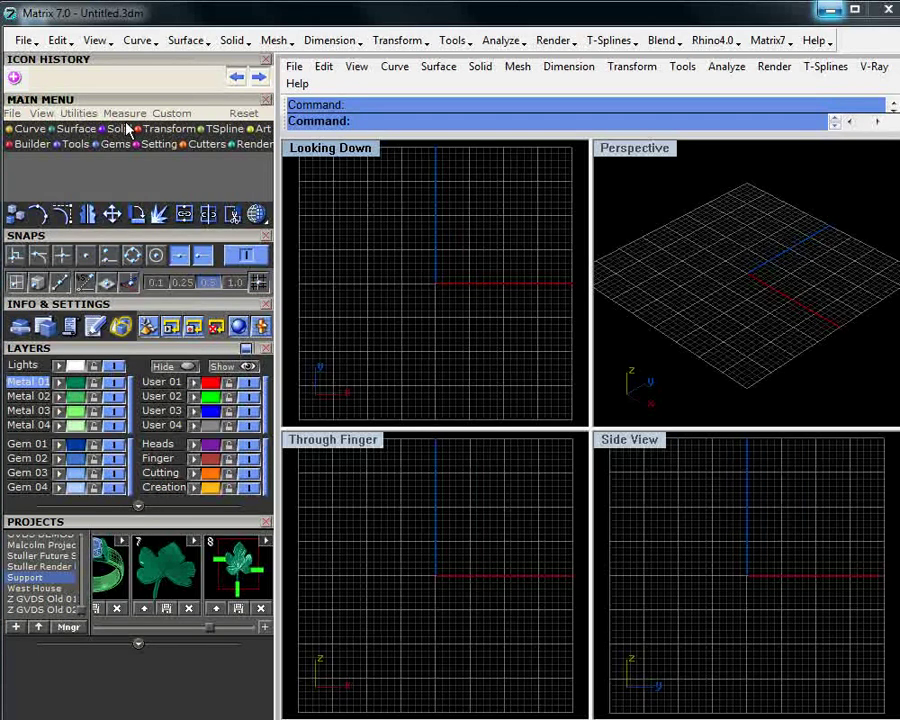
left_click(76, 113)
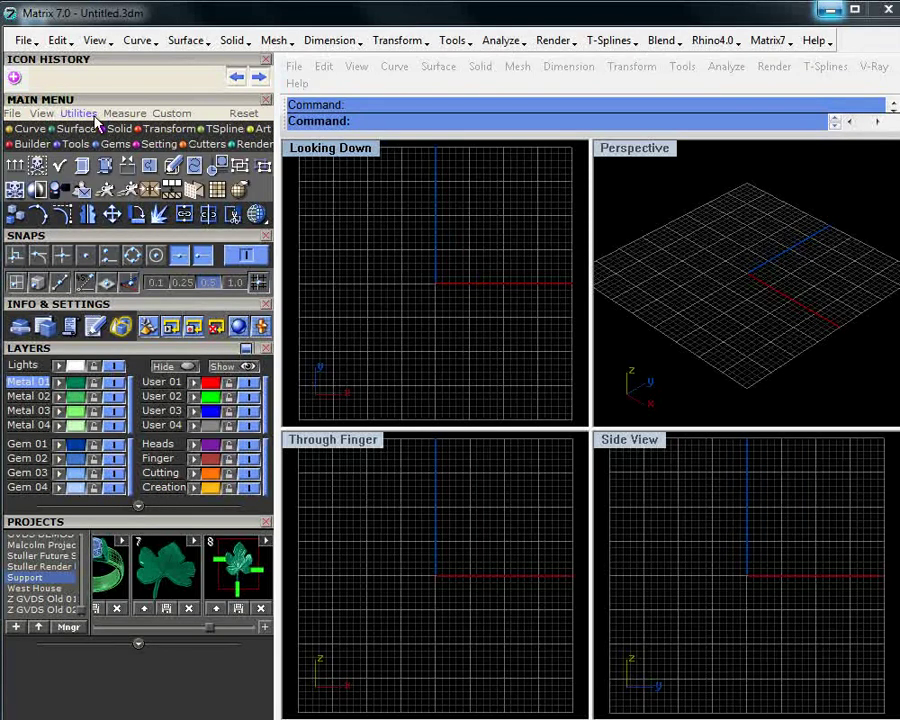
left_click(41, 113)
left_click(14, 165)
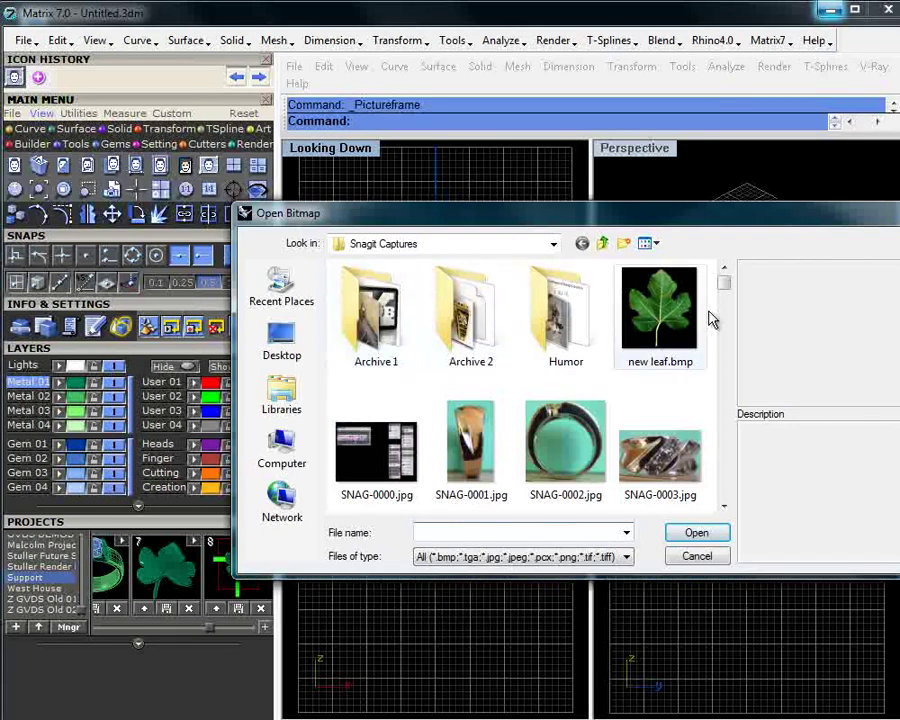
mouse_move(723, 291)
left_mouse_down()
mouse_move(718, 402)
mouse_move(723, 280)
left_mouse_up()
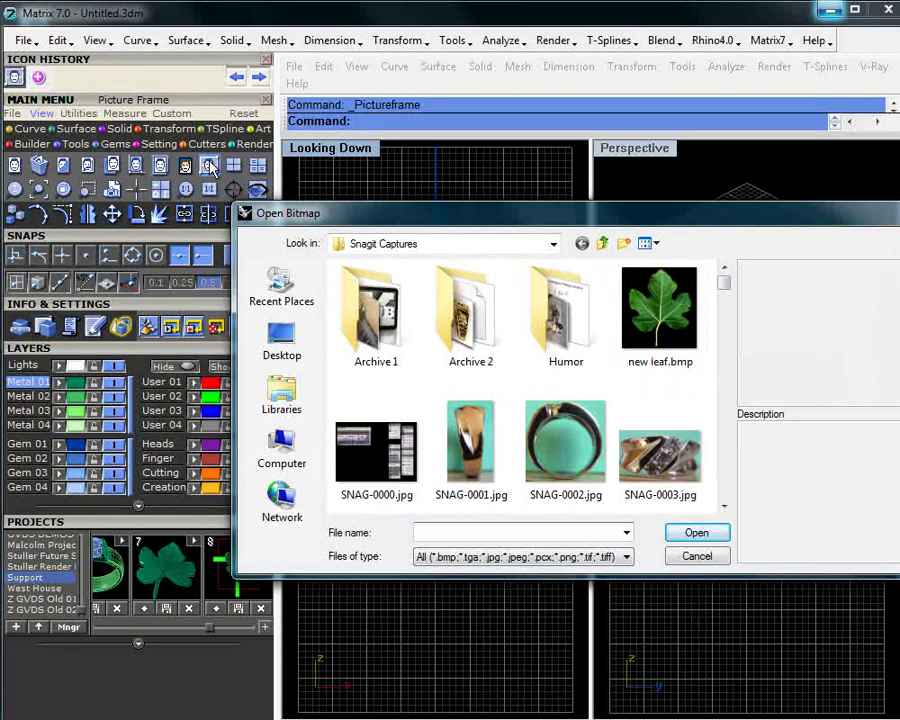
left_click(660, 310)
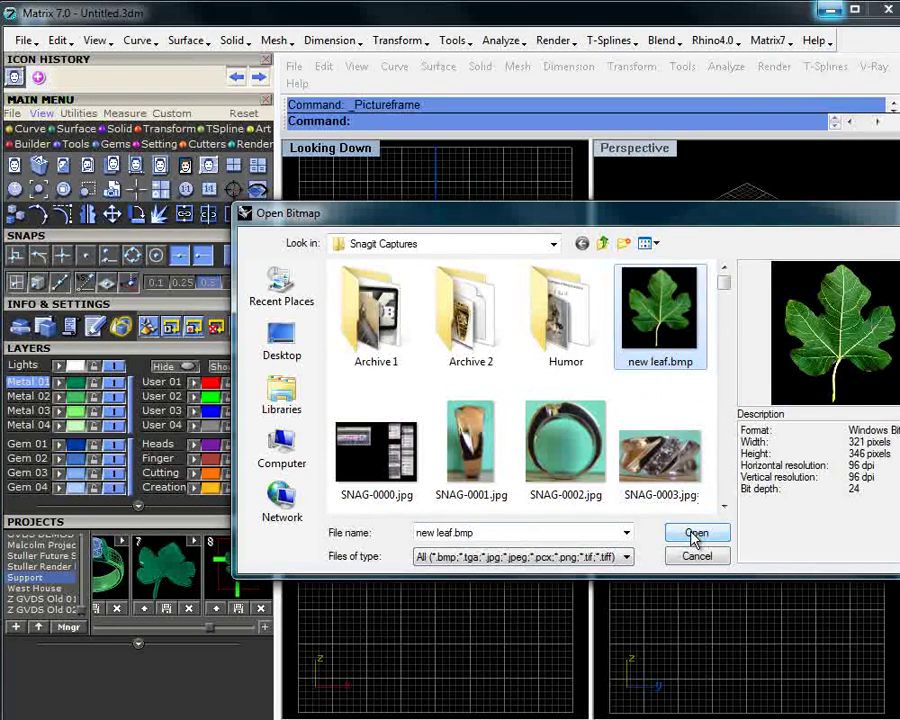
left_click(696, 533)
left_click(360, 369)
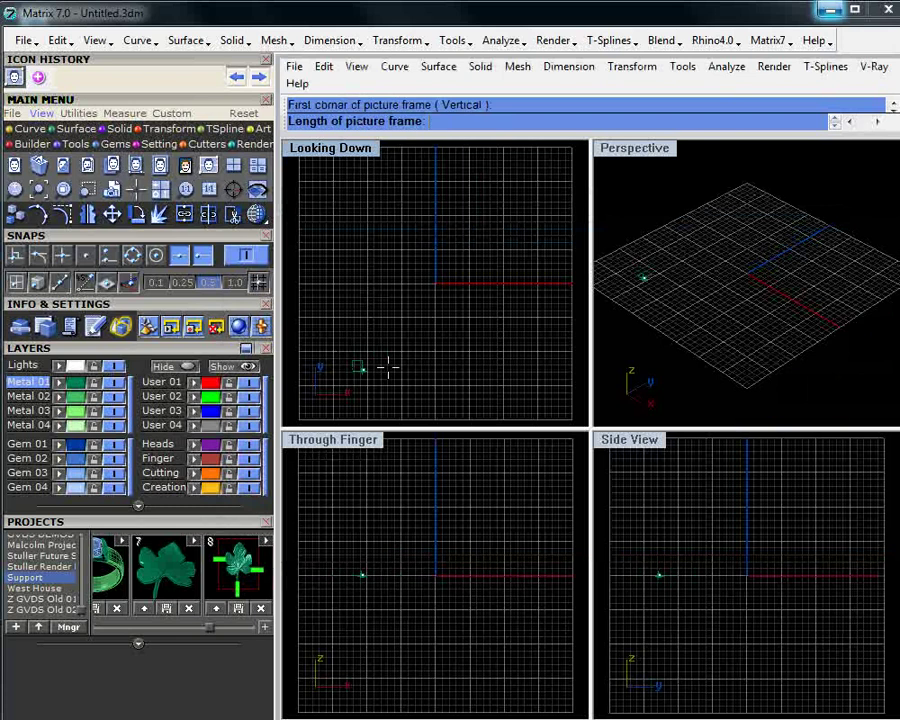
left_click(519, 322)
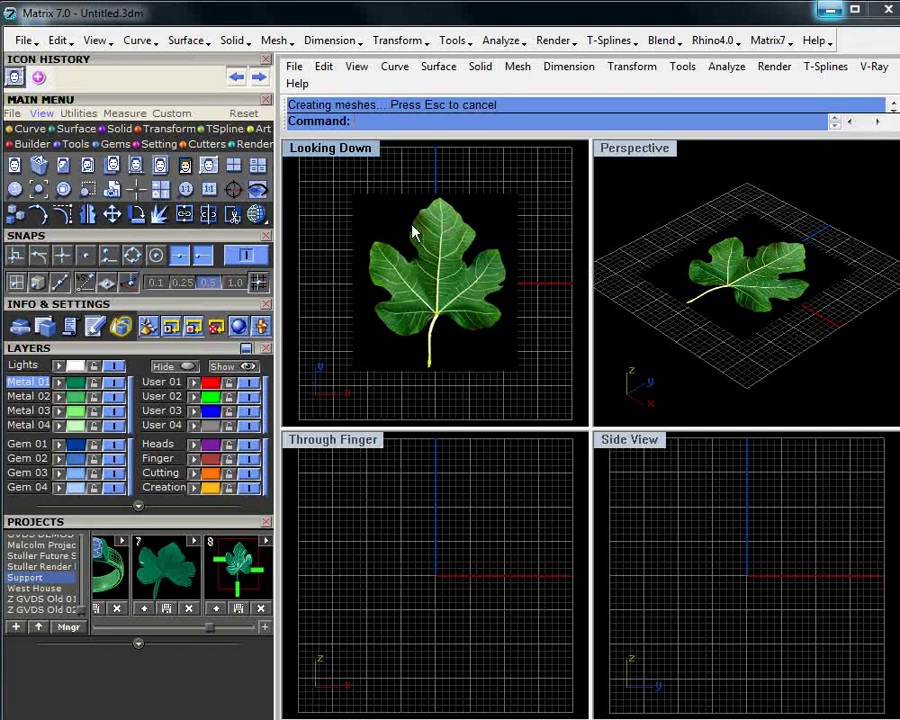
- Duplicate the leaf picture frame's border onto the Creation layer and hide the User 04 layer holding the picture
left_click(412, 232)
left_click(519, 397)
left_click(487, 323)
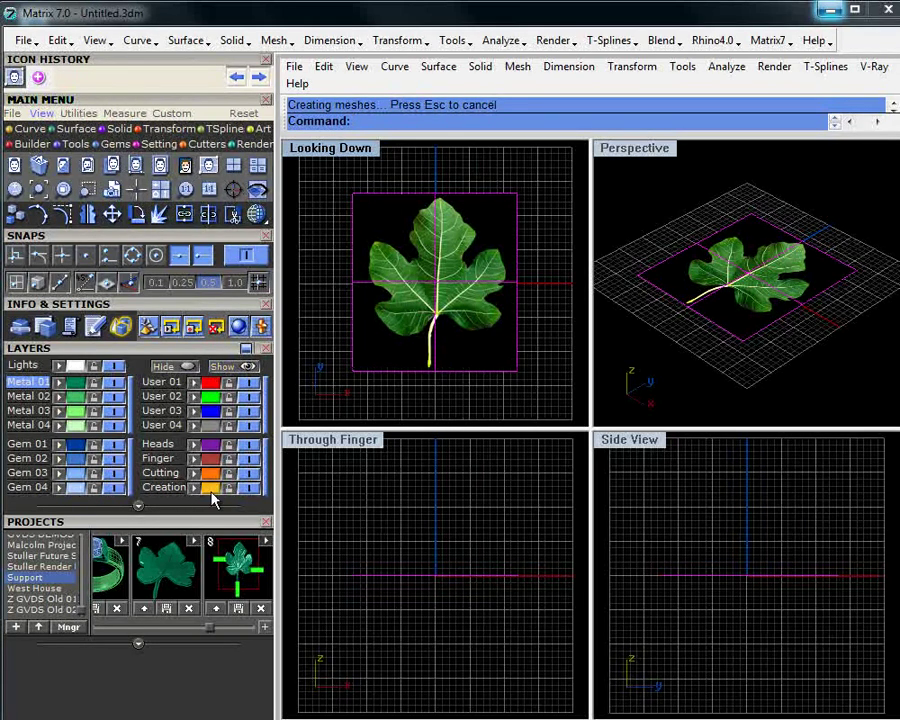
left_click(165, 487)
left_click(28, 129)
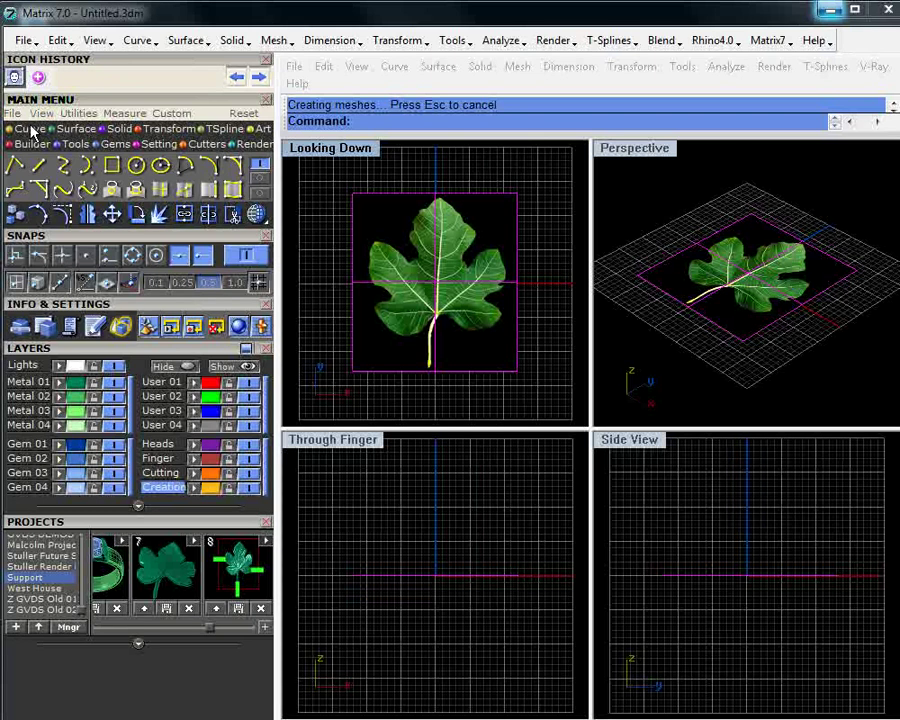
left_click(233, 190)
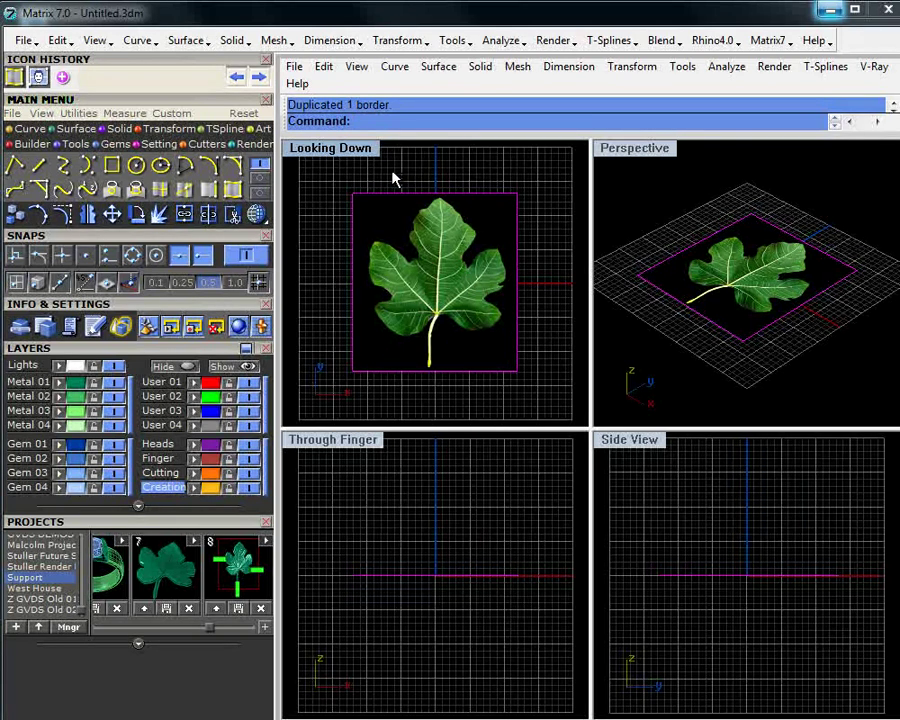
left_click(250, 425)
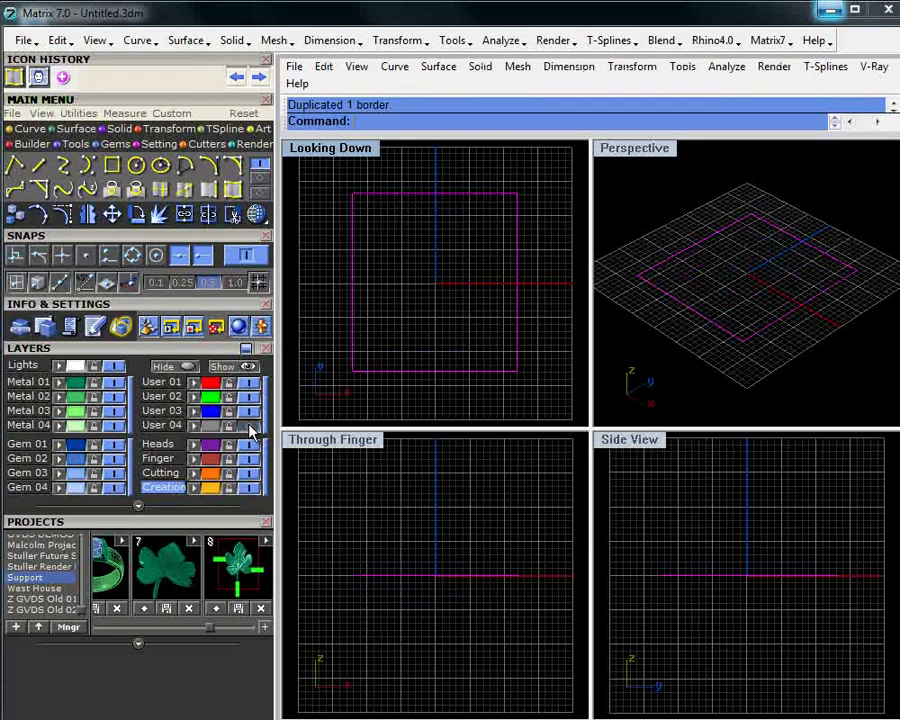
left_click(558, 333)
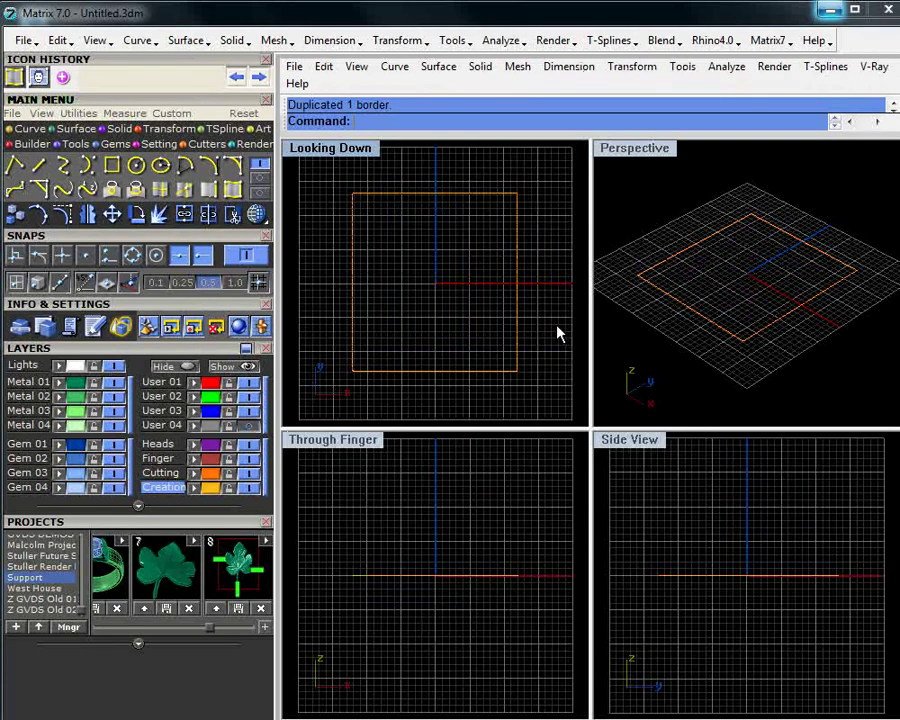
- Open Matrix Art for the duplicated border curve and add it to layer 1 at resolution 17 in an enlarged Perspective view
left_click(517, 307)
left_click(250, 130)
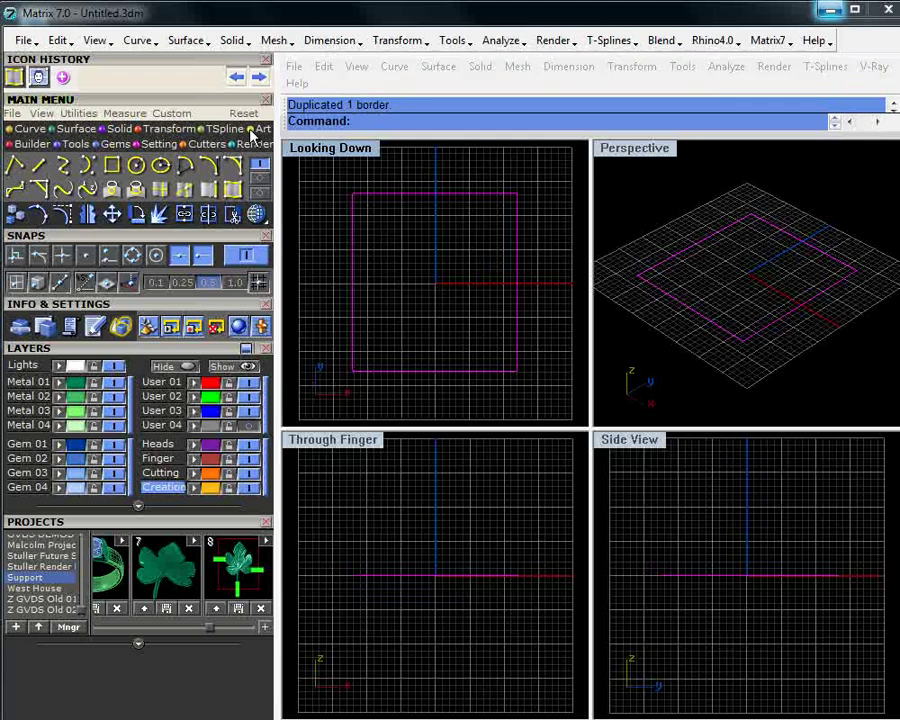
left_click(252, 131)
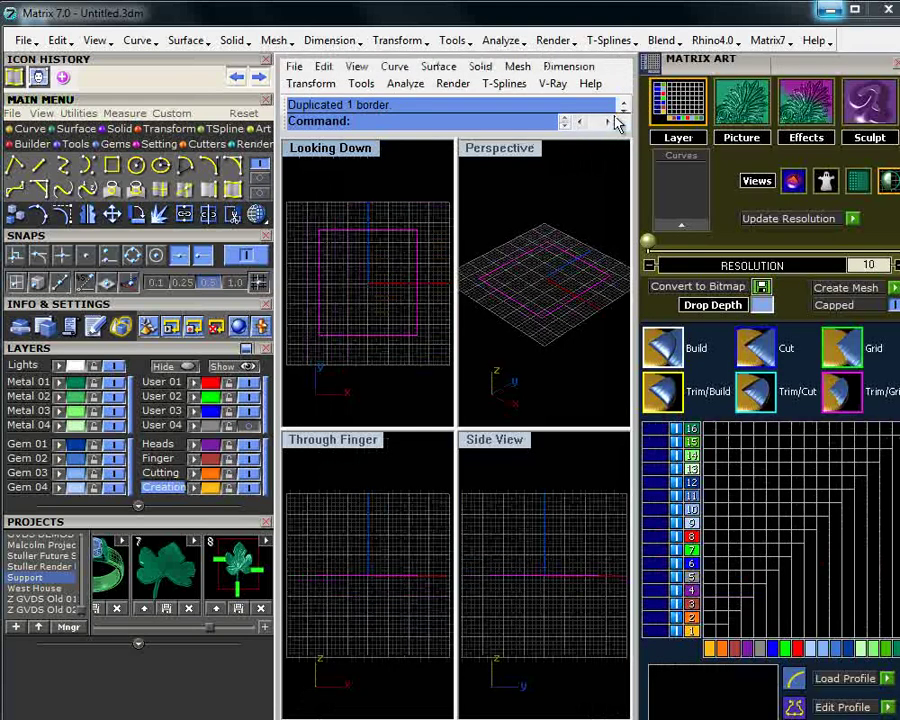
double_click(499, 148)
right_click_drag(480, 472, 518, 454, "shift")
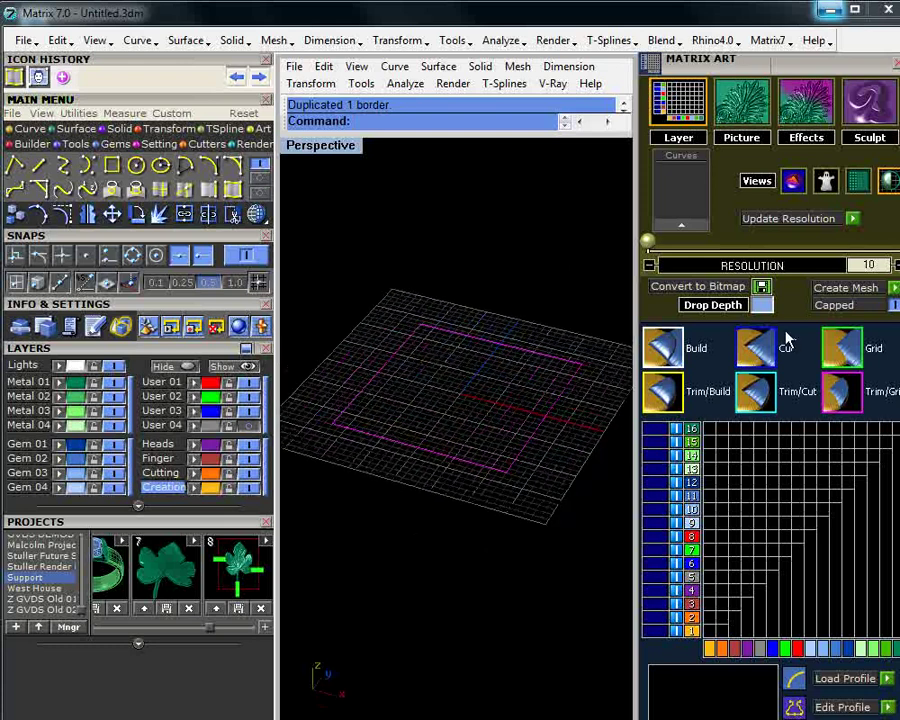
left_click_drag(648, 241, 736, 241)
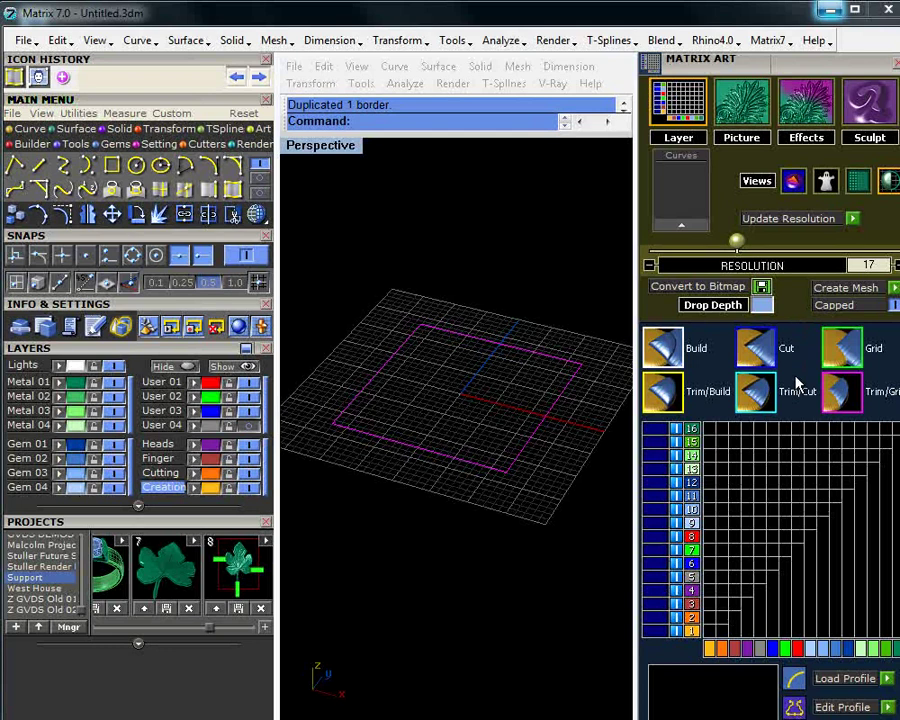
left_click(689, 231)
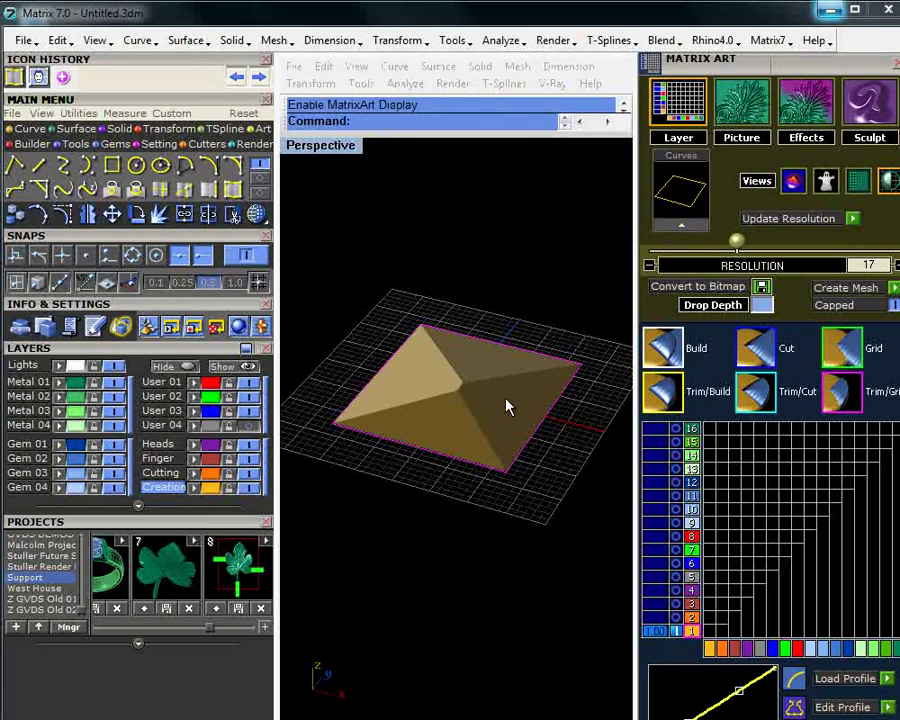
left_click(548, 482)
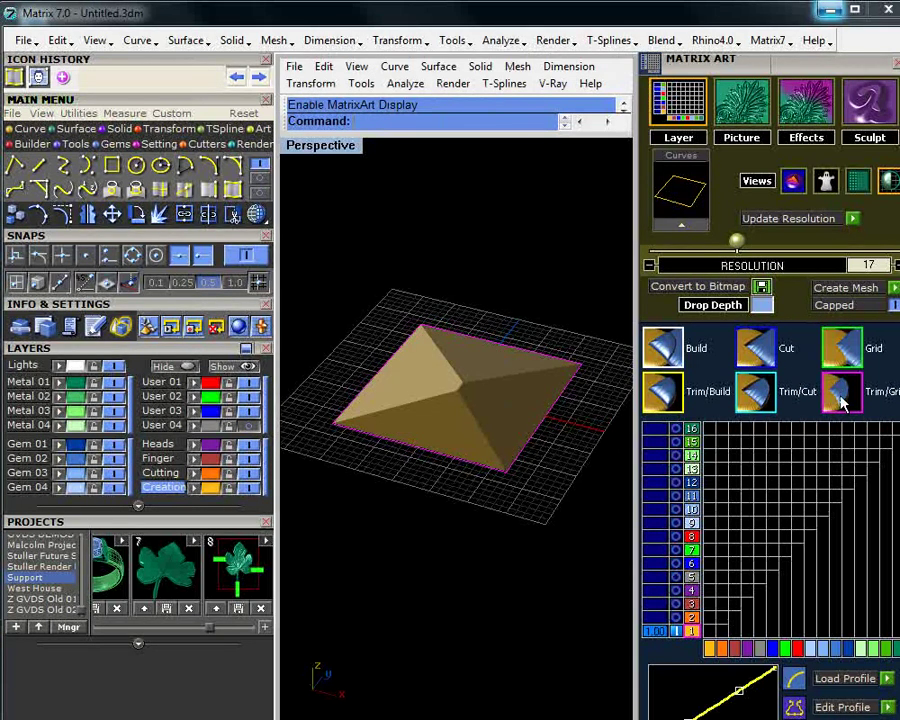
- Load the flat.cpt profile for the layer 1 surface and lower its surface height to 0 mm
scroll(843, 402, "down", 3)
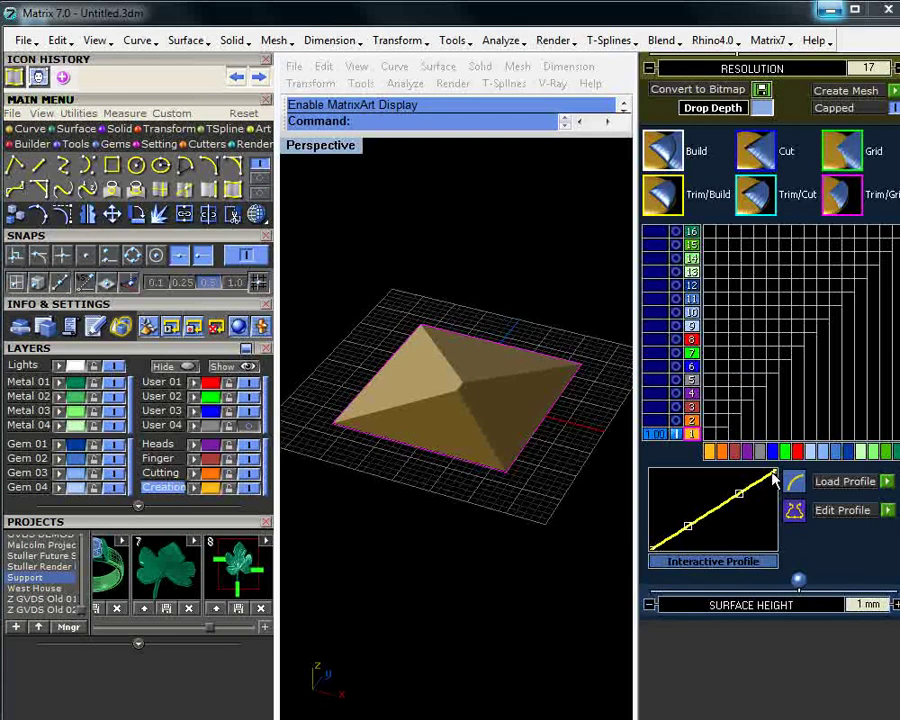
right_click_drag(437, 492, 587, 466)
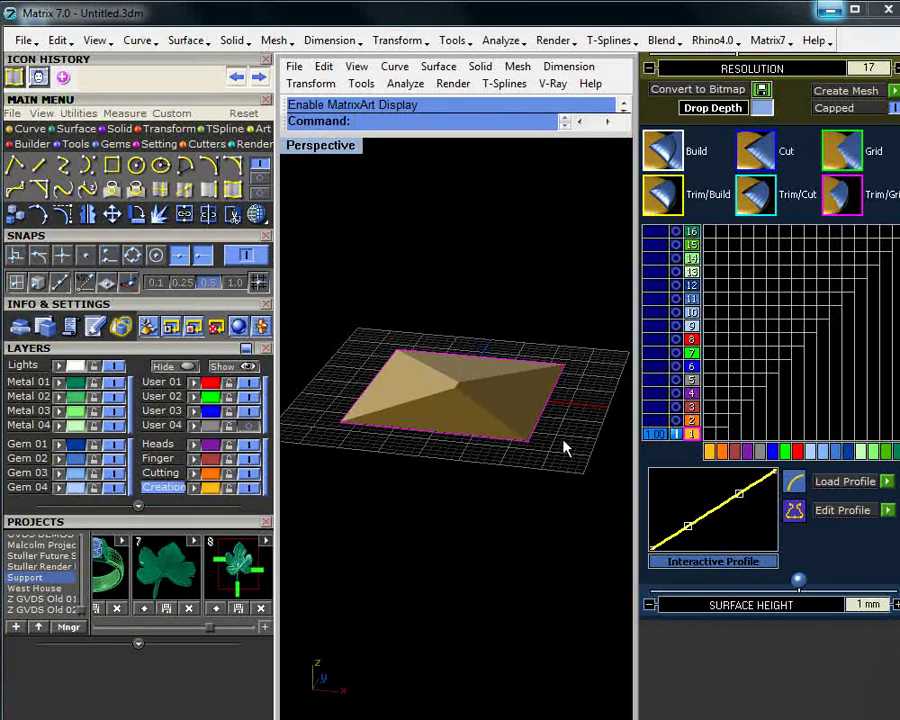
left_click(845, 481)
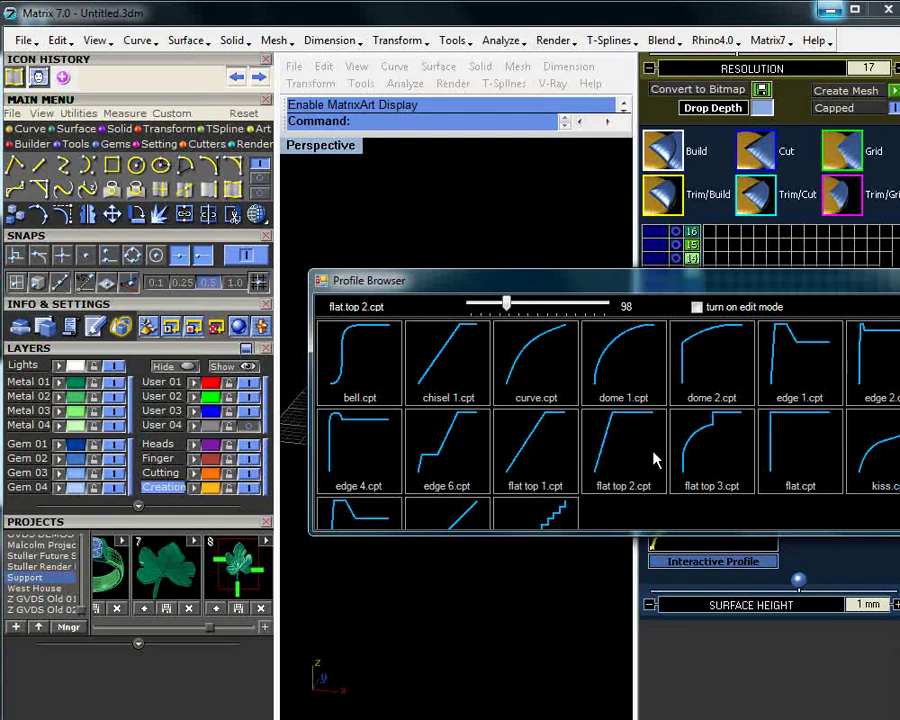
left_click(803, 447)
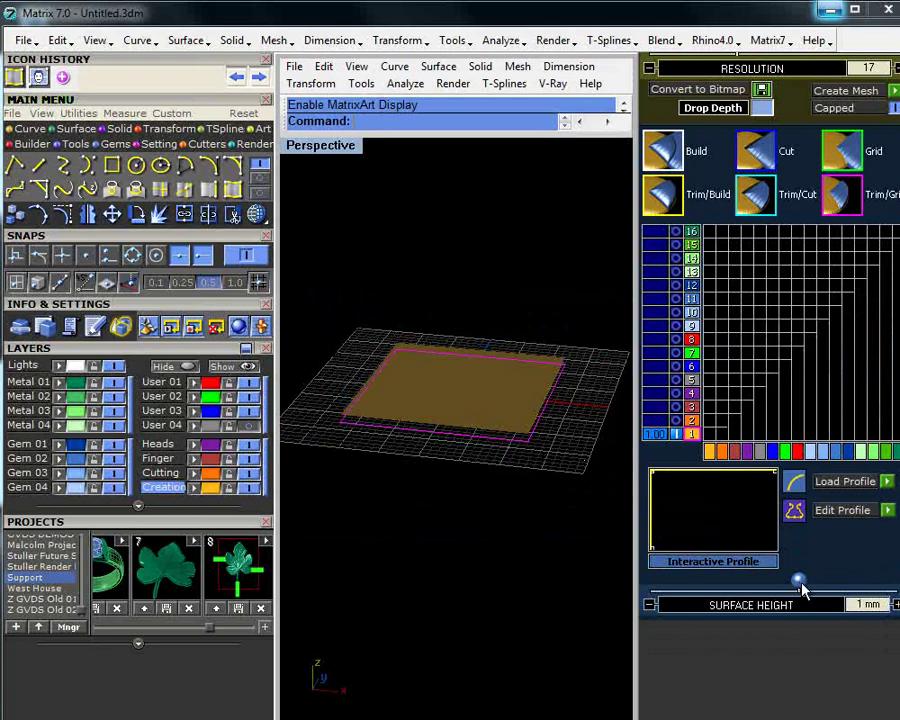
left_click_drag(803, 588, 777, 588)
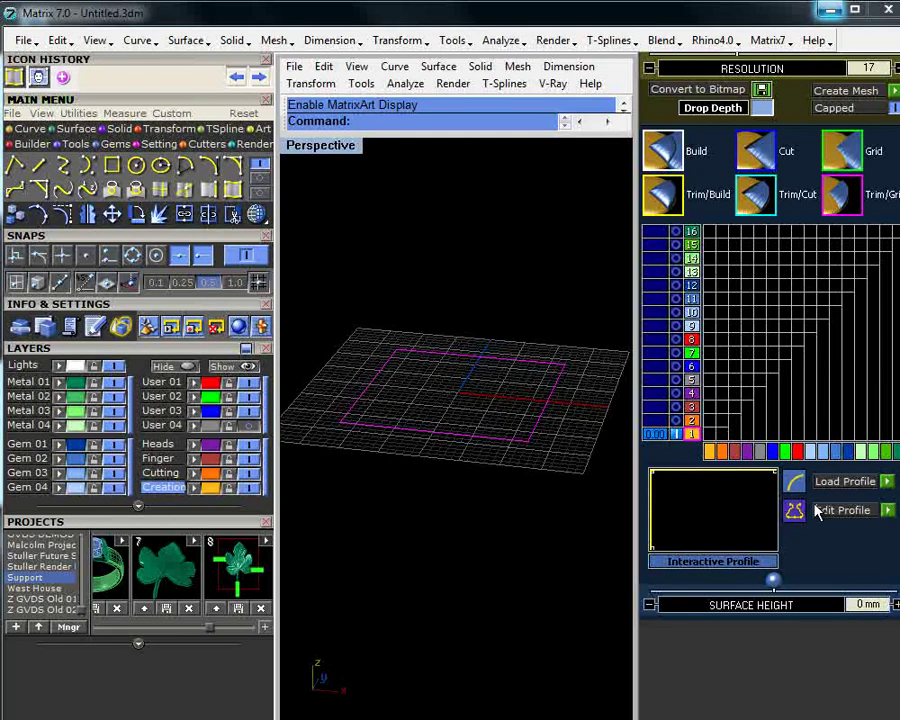
- Load new leaf.bmp from the Snagit Captures folder as the picture relief on layer 1
scroll(792, 310, "up", 2)
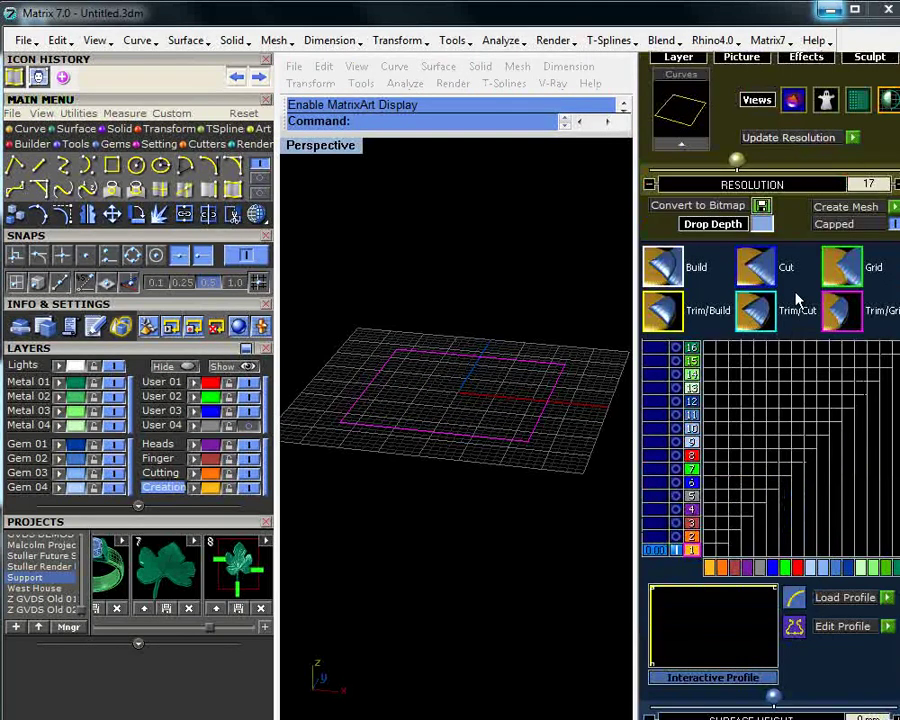
scroll(797, 298, "up", 2)
left_click(741, 105)
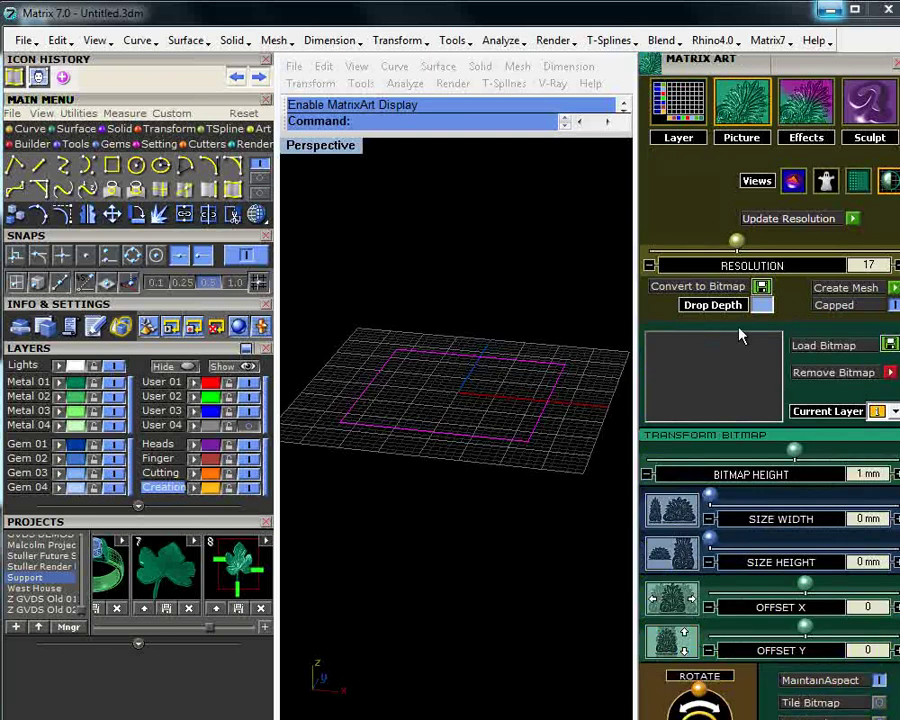
left_click(890, 344)
mouse_move(858, 330)
left_mouse_down()
mouse_move(861, 342)
mouse_move(858, 331)
left_mouse_up()
left_click(652, 450)
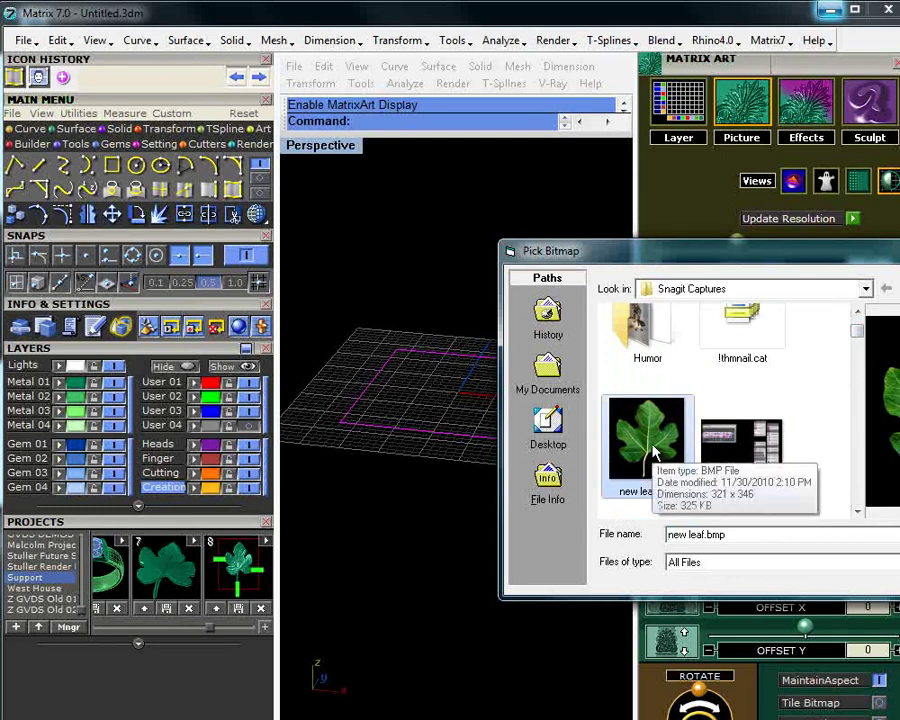
key("Return")
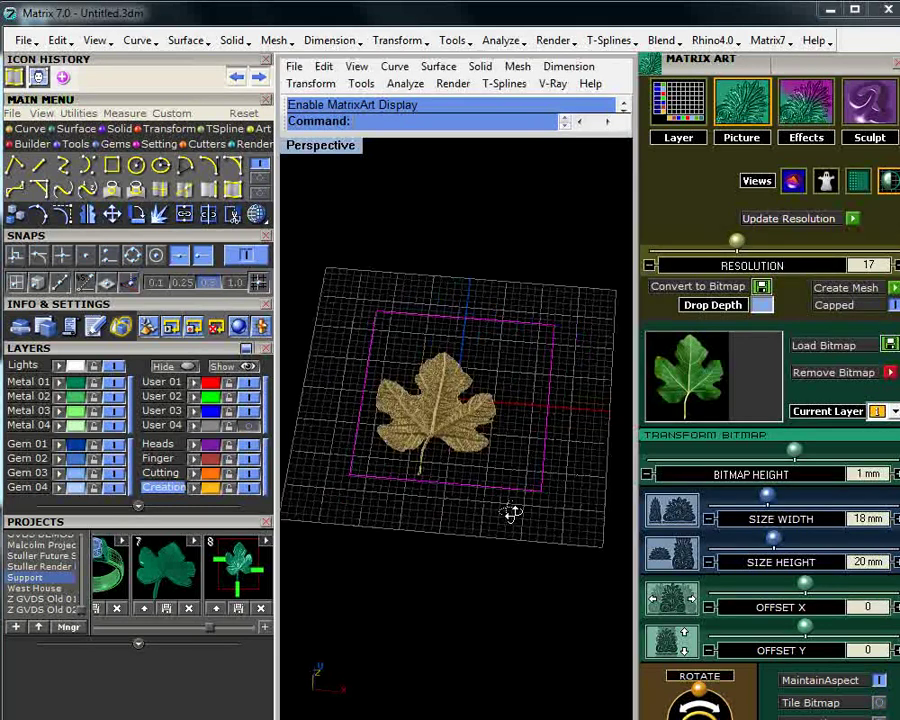
- Enlarge the leaf relief to 24.29 mm wide by 26.18 mm high and check it against the User 04 picture
scroll(768, 660, "down", 1)
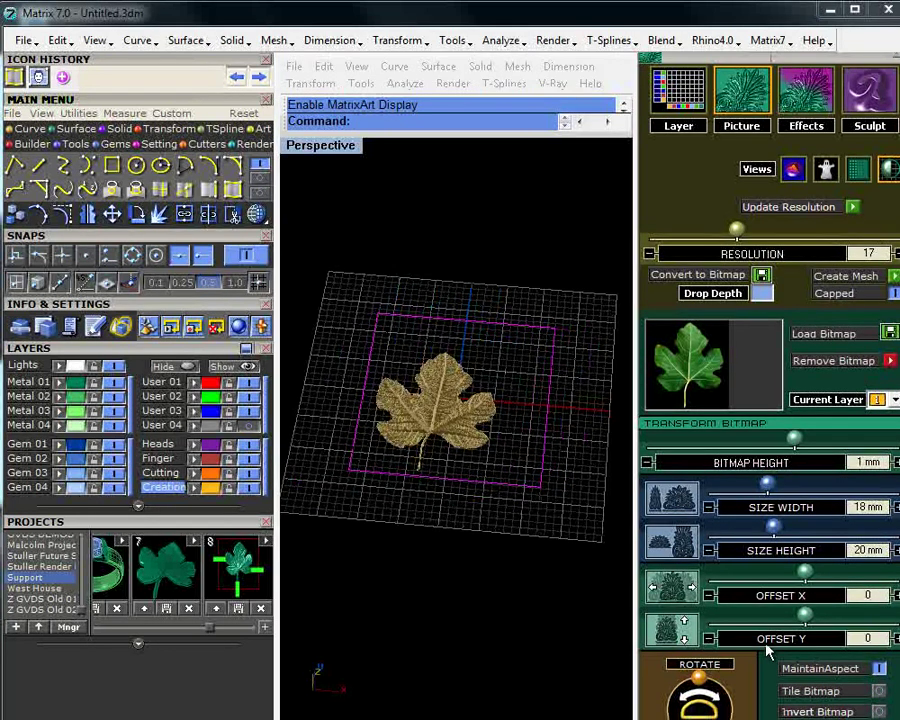
scroll(768, 651, "down", 5)
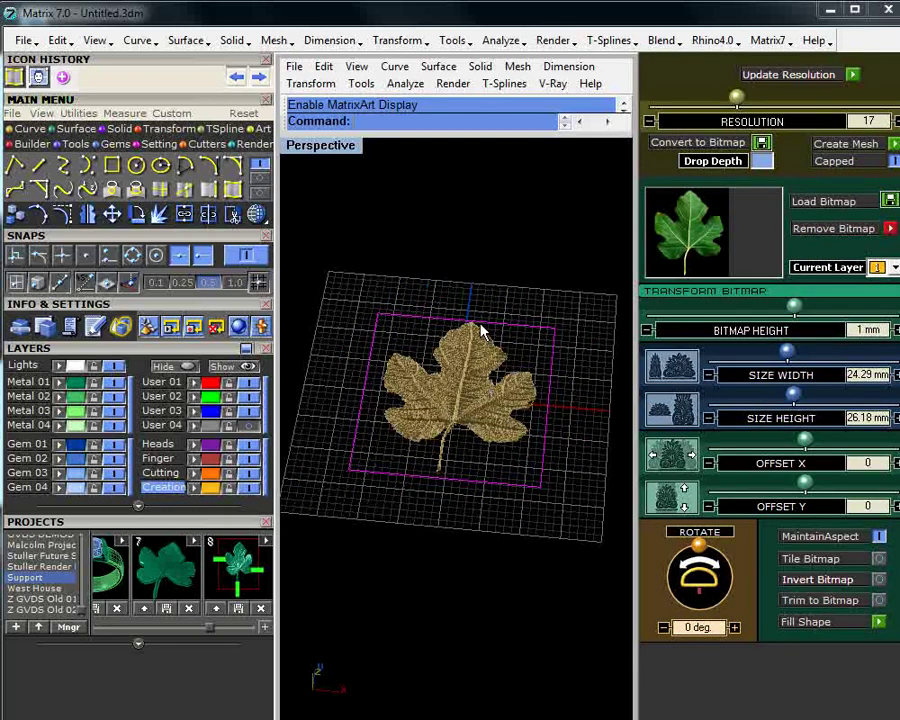
left_click(593, 274)
left_click(249, 426)
right_click_drag(465, 515, 485, 499)
scroll(495, 441, "up", 8)
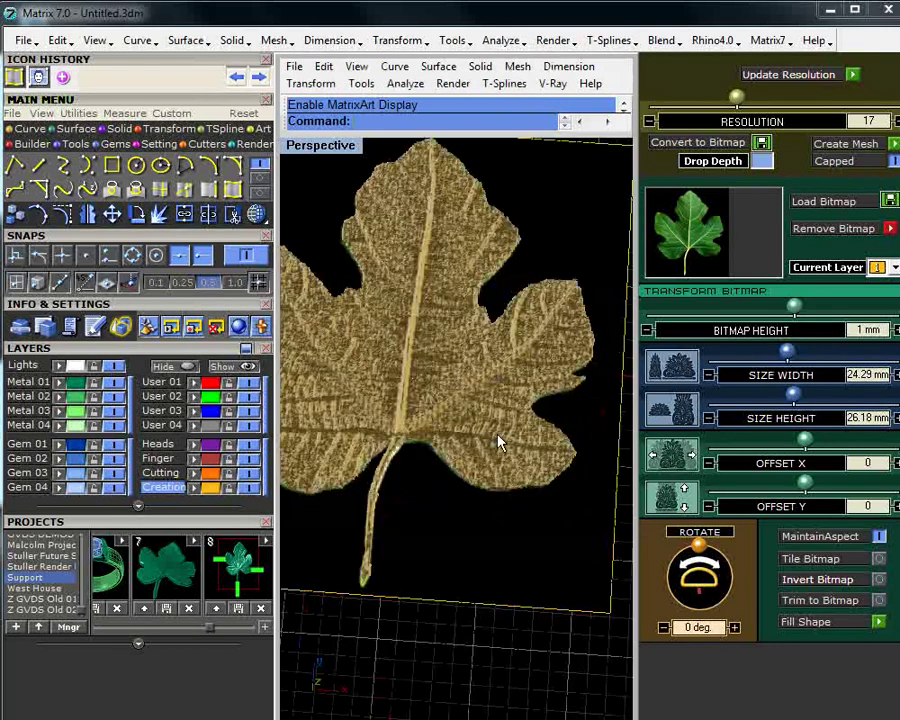
right_click_drag(500, 443, 277, 390)
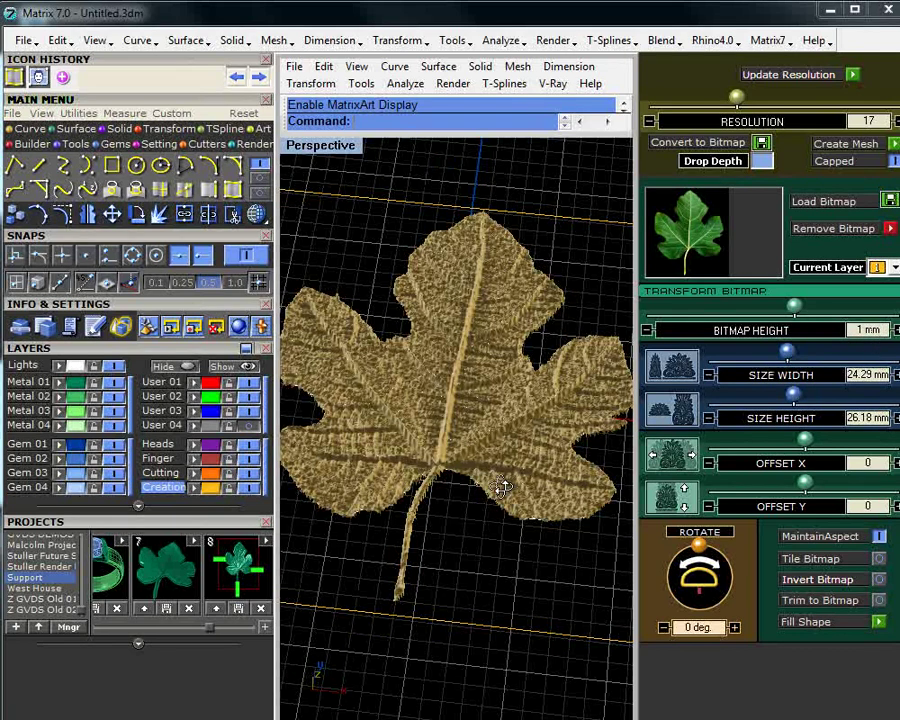
right_click_drag(502, 487, 510, 420)
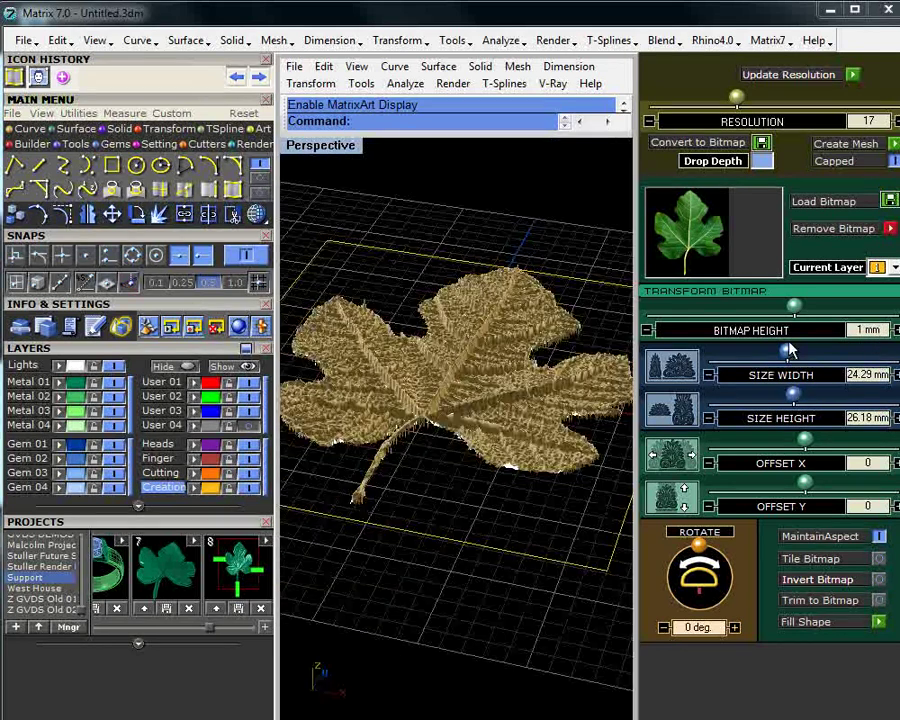
- Reduce the leaf relief's bitmap height to 0.5 mm and inspect its surface texture and stem
left_click_drag(796, 307, 790, 310)
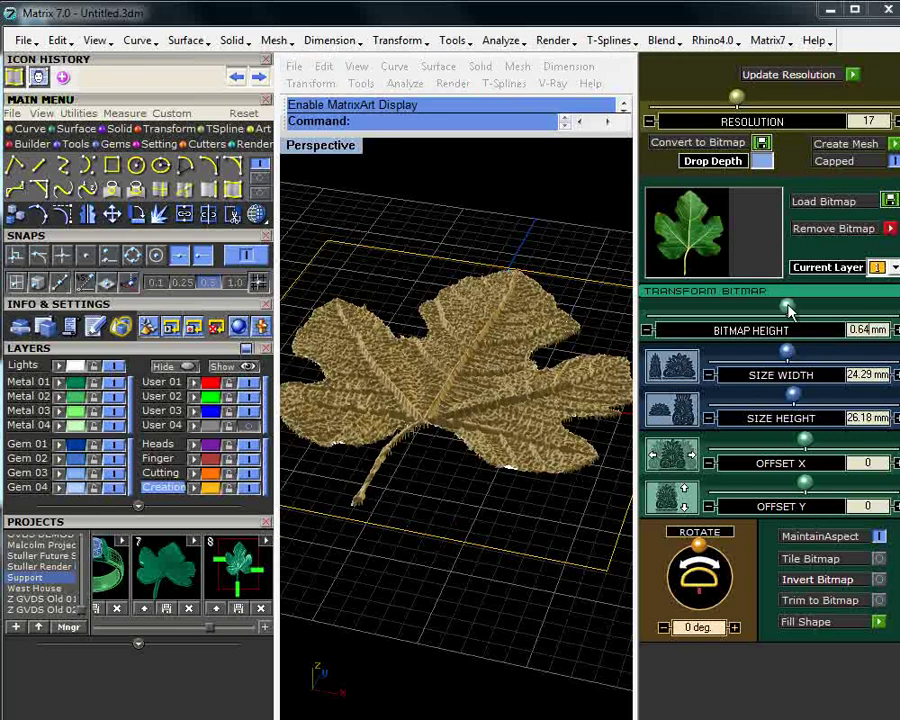
left_click_drag(790, 310, 786, 309)
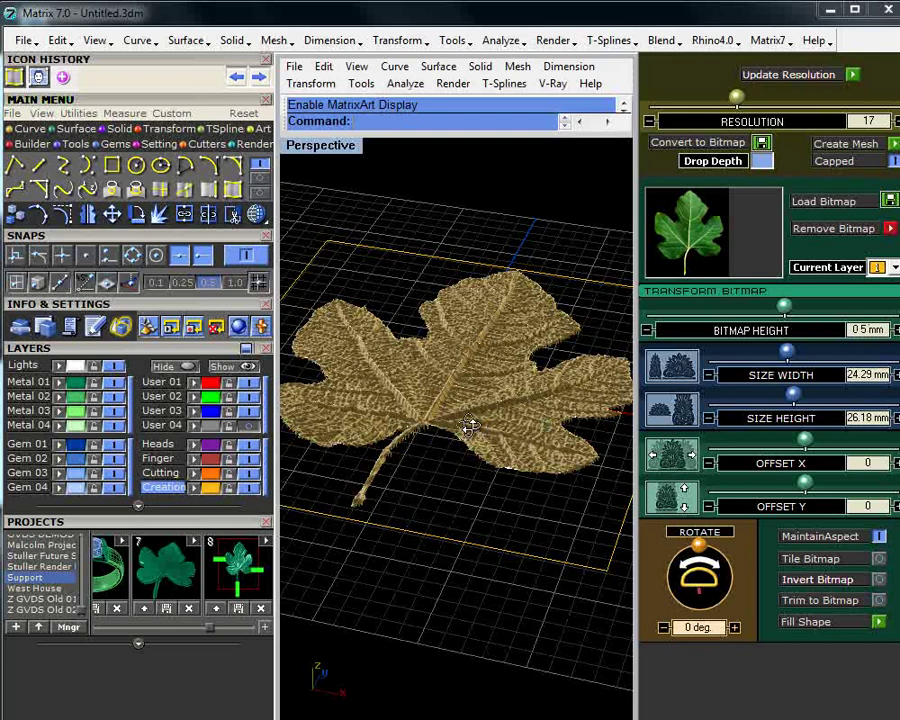
right_click_drag(469, 426, 479, 521)
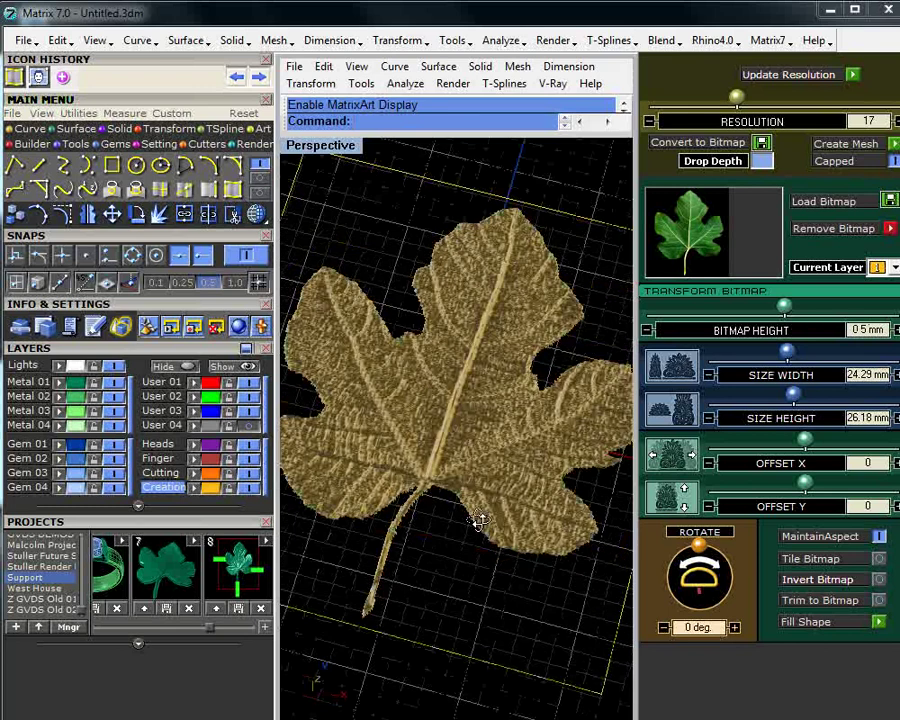
right_click_drag(479, 521, 509, 350)
scroll(509, 350, "up", 8)
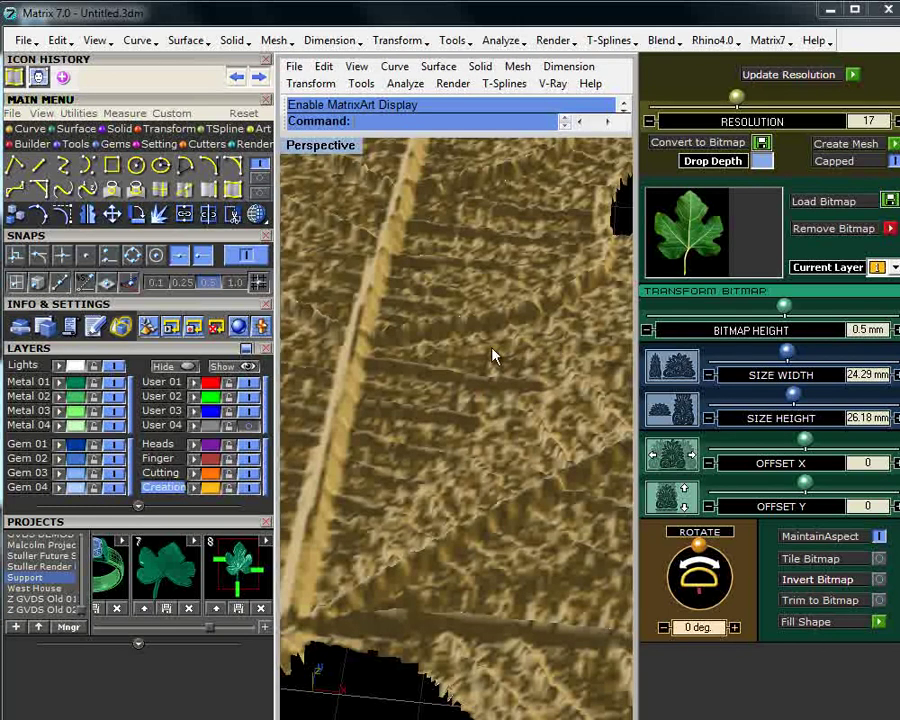
scroll(492, 355, "down", 6)
right_click_drag(438, 430, 525, 355)
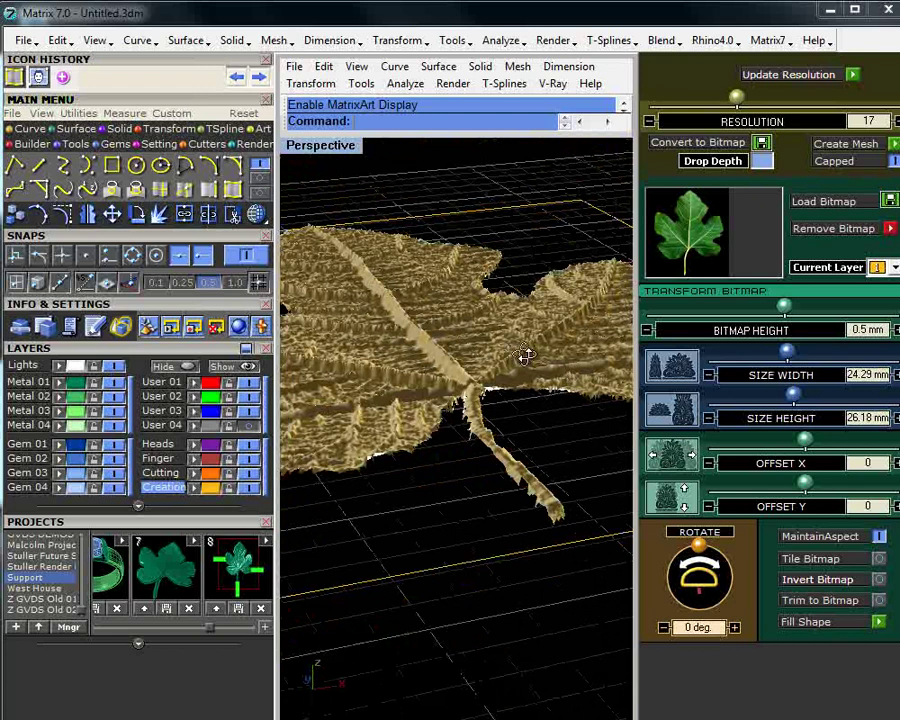
right_click_drag(524, 354, 490, 424)
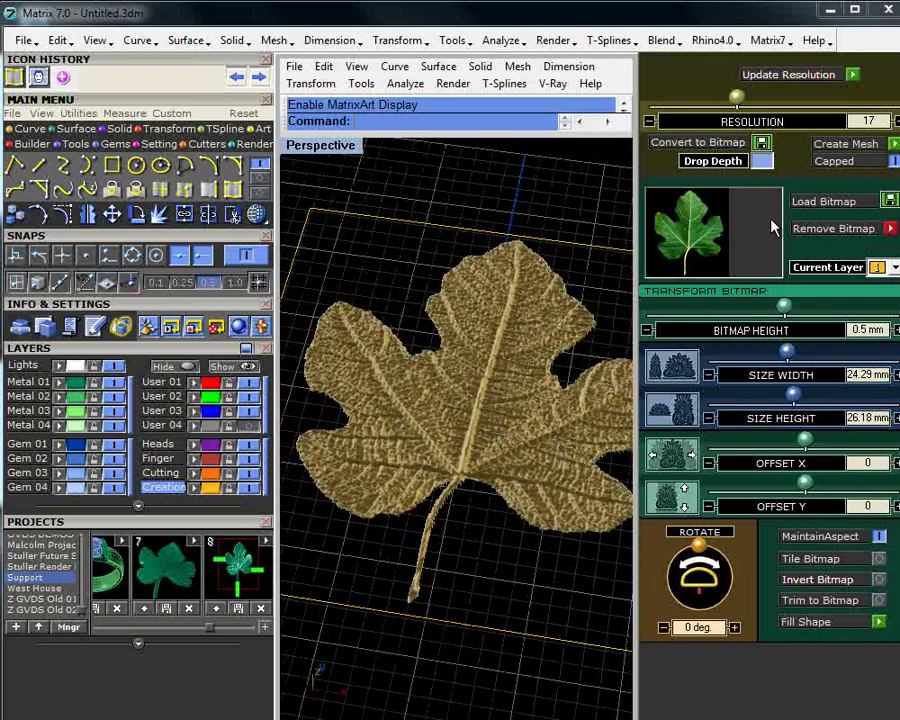
- Set the blur amount of the leaf bitmap to medium and check the smoothed relief
scroll(771, 228, "up", 3)
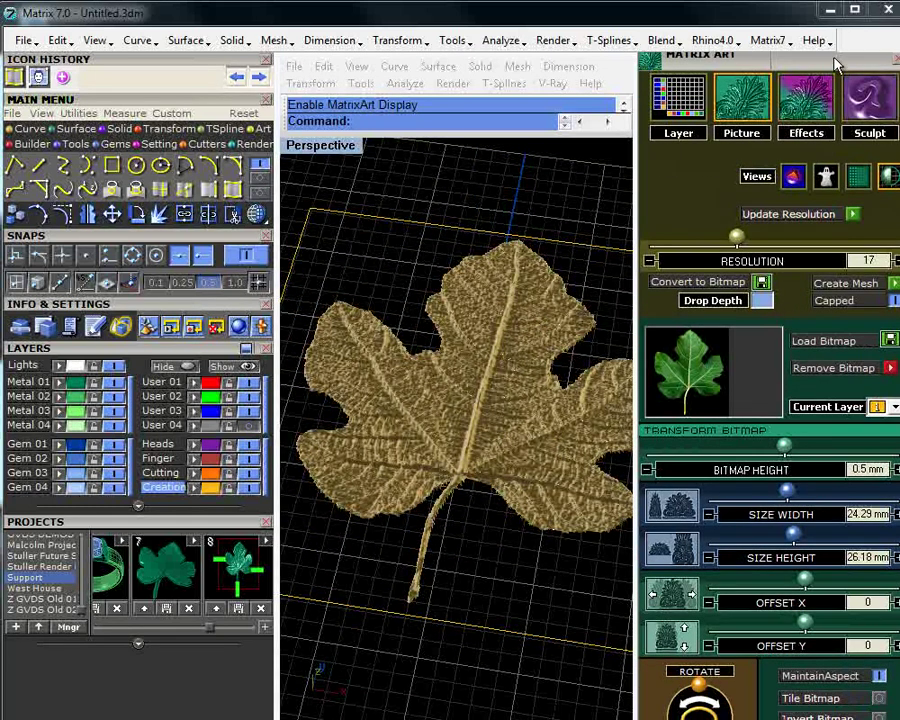
left_click(806, 100)
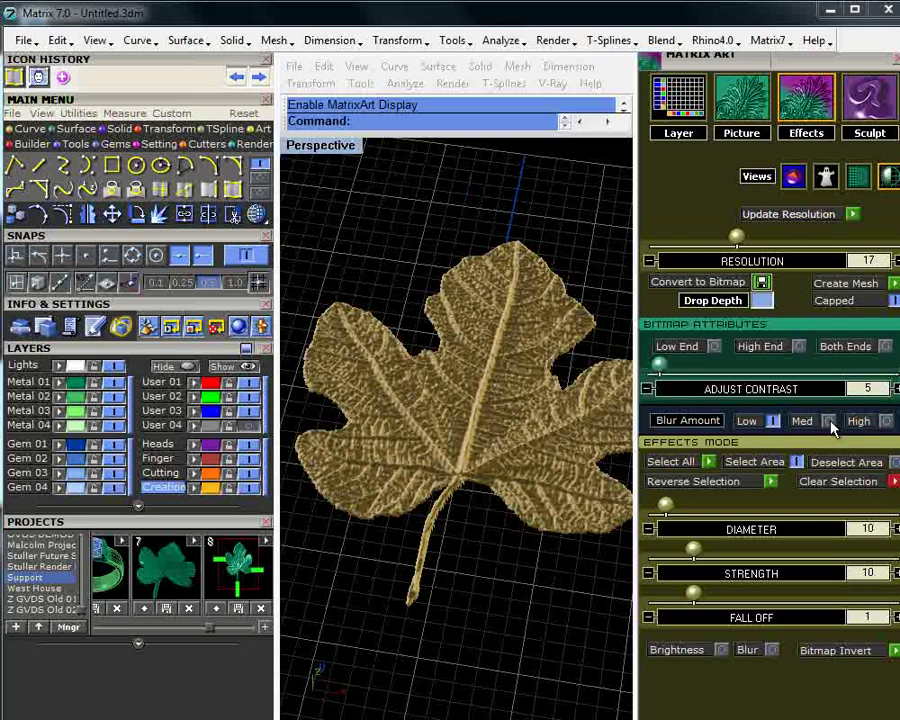
left_click(828, 421)
right_click_drag(527, 411, 532, 465)
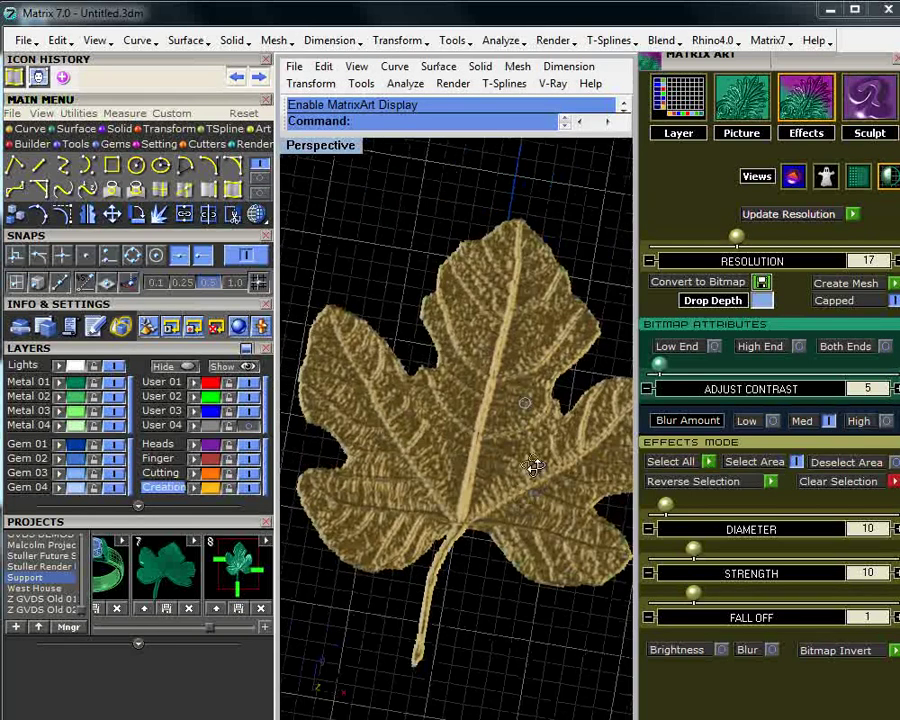
right_click_drag(535, 466, 516, 396)
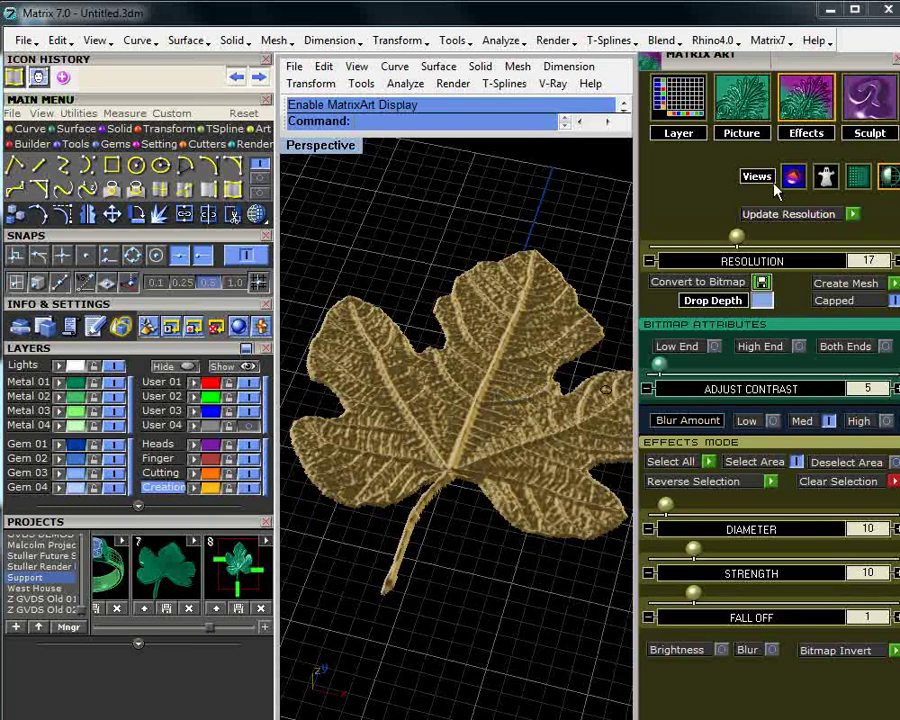
- Try updating the leaf relief at the lower resolutions of 15 and 12
left_click(685, 100)
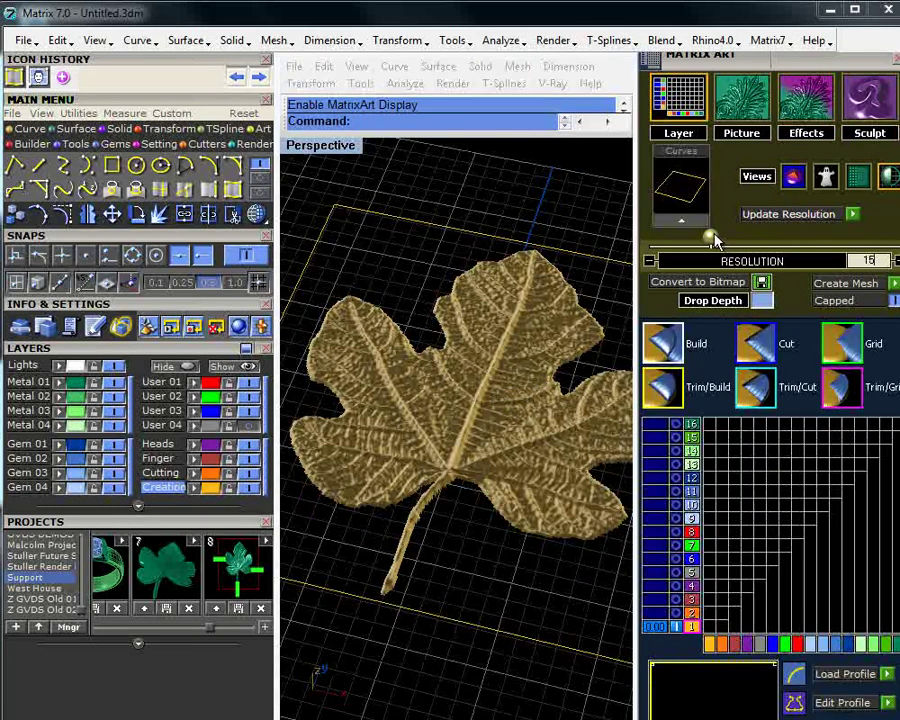
left_click(855, 217)
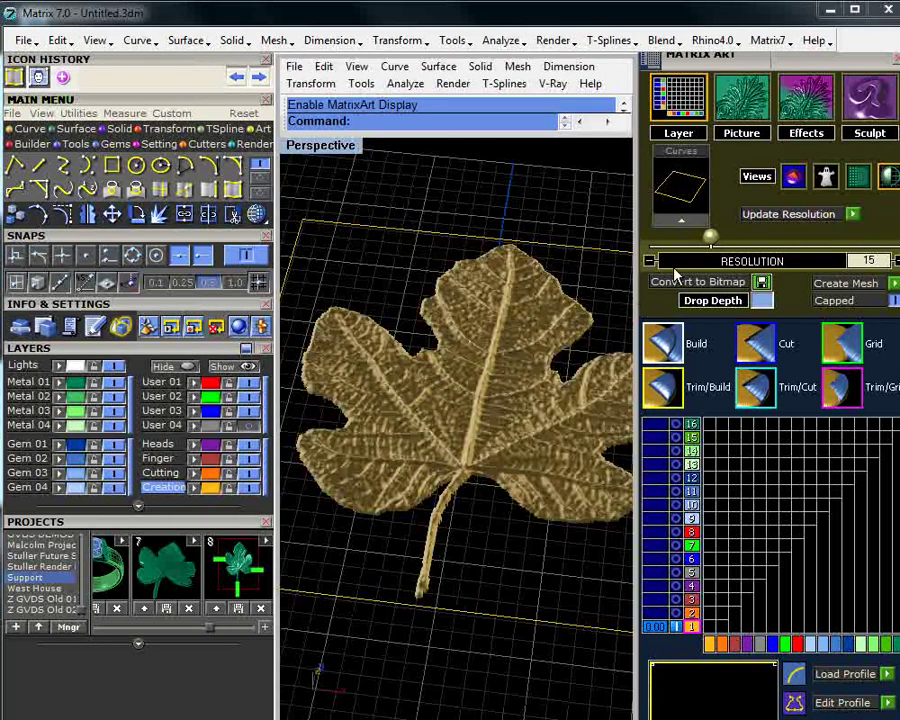
left_click_drag(708, 236, 677, 238)
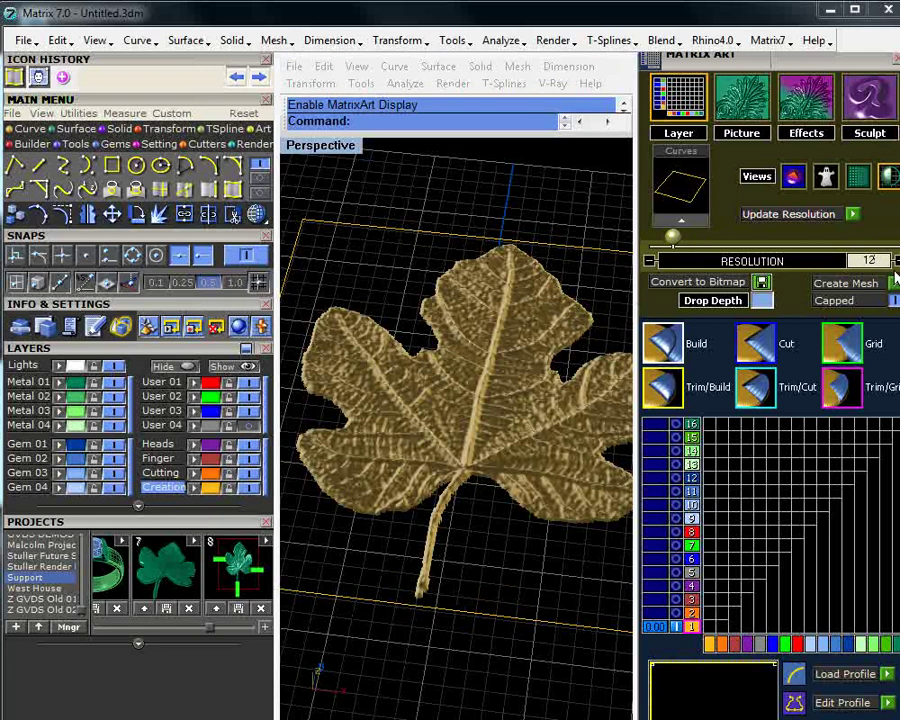
left_click(855, 217)
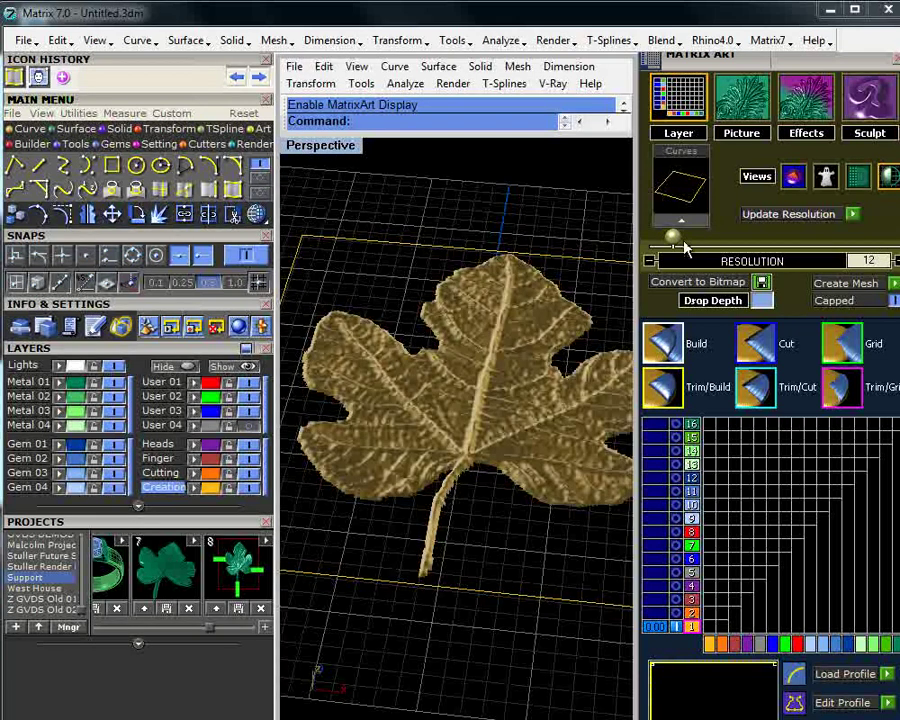
- Try updating the leaf relief at a resolution of 20 and inspect its surface up close
left_click_drag(673, 238, 776, 242)
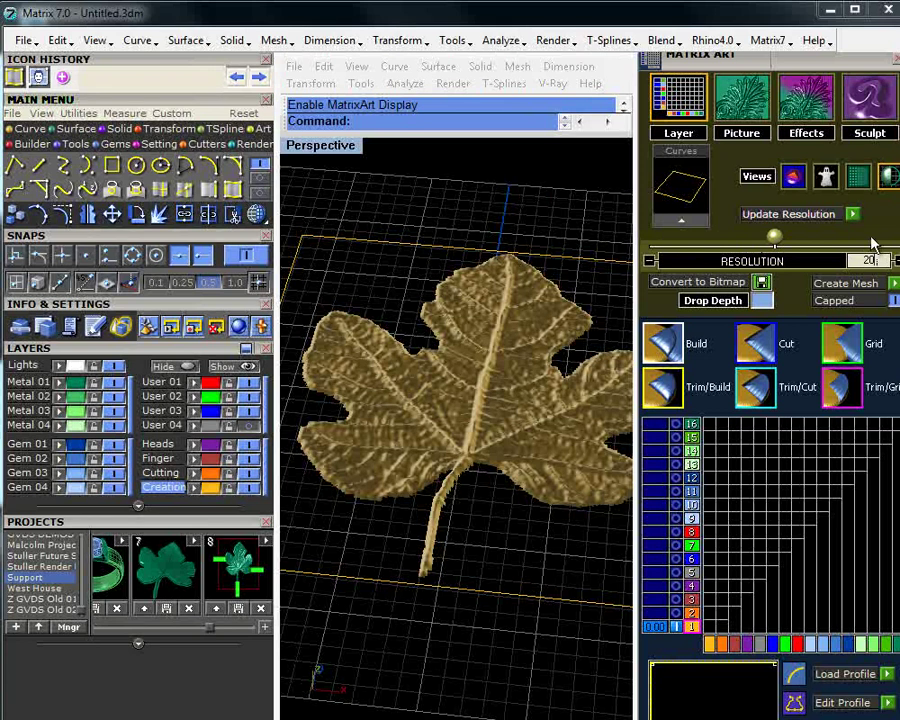
right_click_drag(440, 410, 516, 354)
scroll(516, 360, "up", 6)
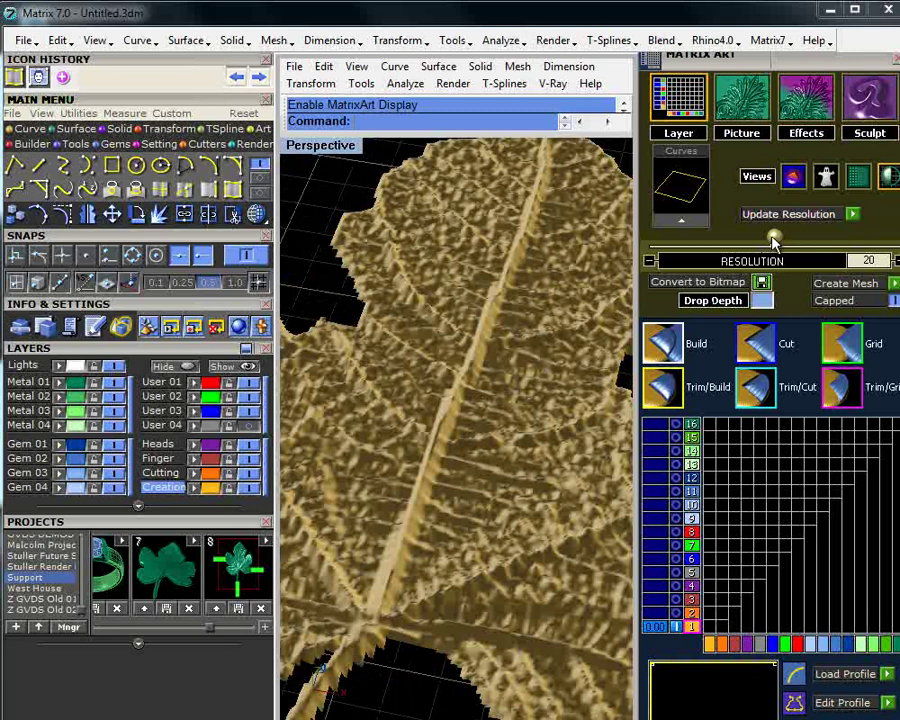
- Update the leaf relief to a resolution of 13 and inspect its veins, lobes and stem
left_click_drag(773, 240, 685, 239)
left_click(852, 214)
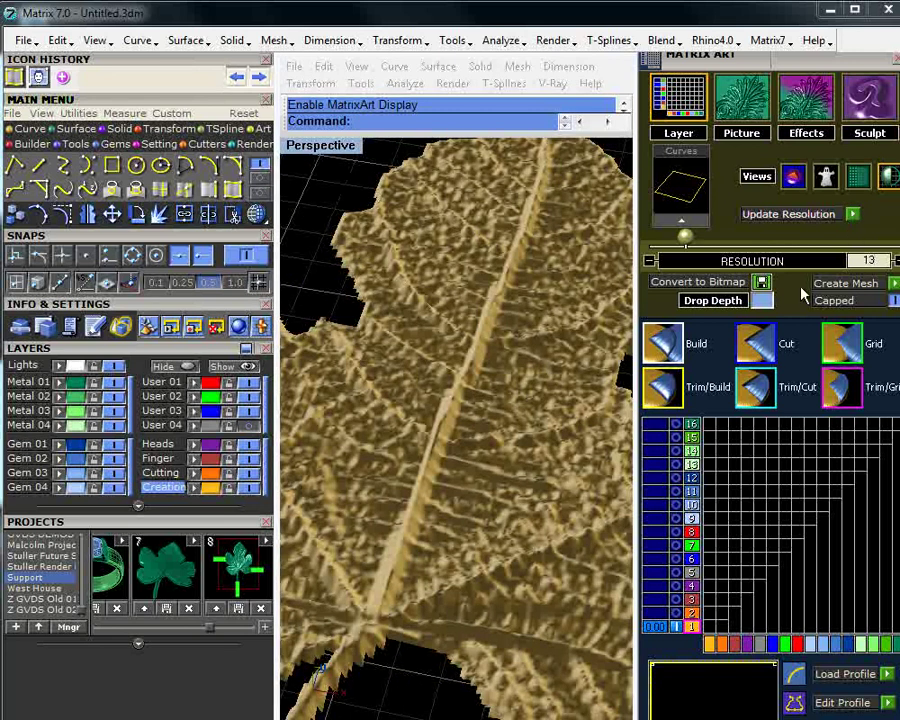
scroll(513, 421, "down", 5)
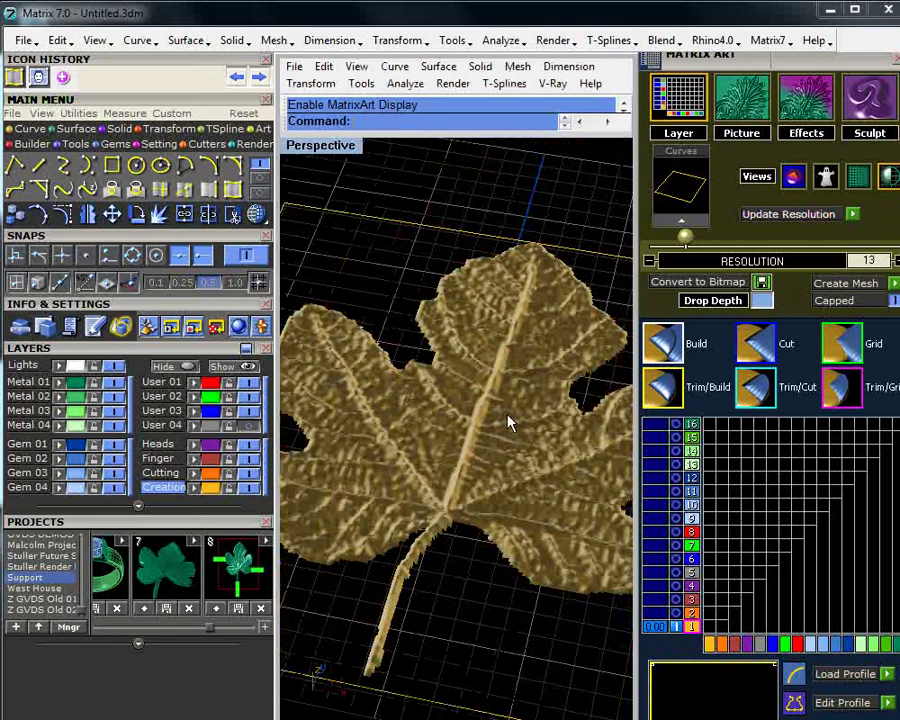
scroll(404, 458, "up", 5)
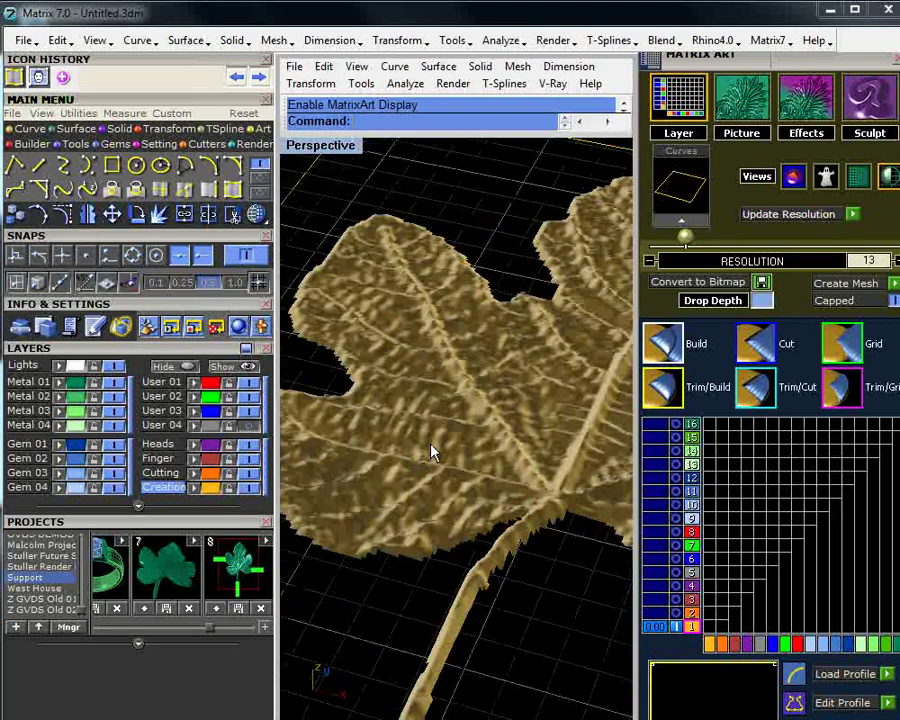
scroll(407, 405, "down", 6)
right_click_drag(494, 504, 418, 486, "shift")
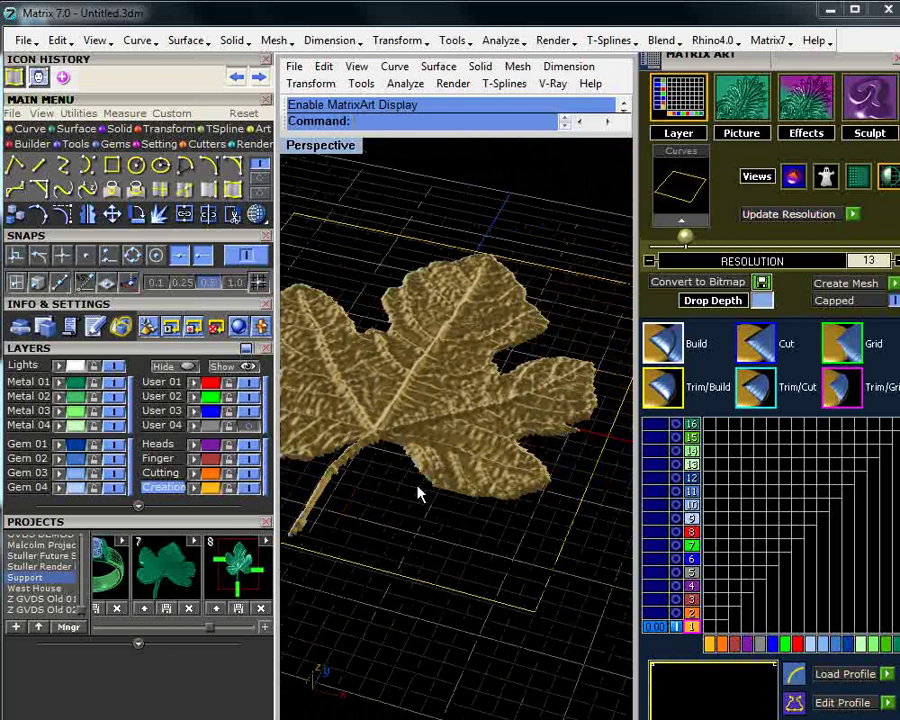
right_click_drag(418, 493, 446, 510)
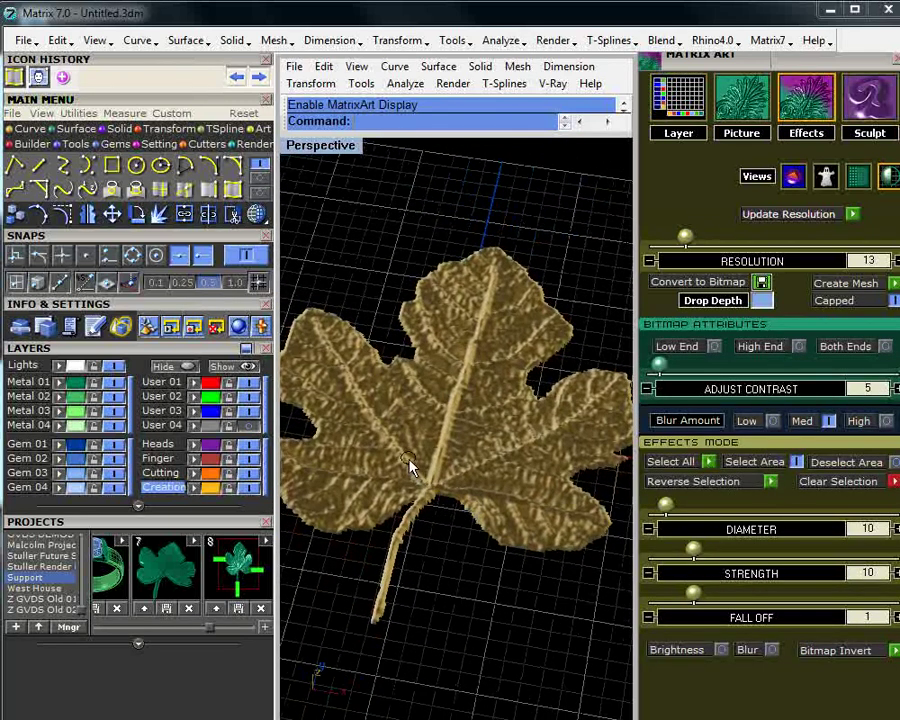
- Compare the high and low blur amounts on the leaf bitmap and restore medium blur
left_click(886, 421)
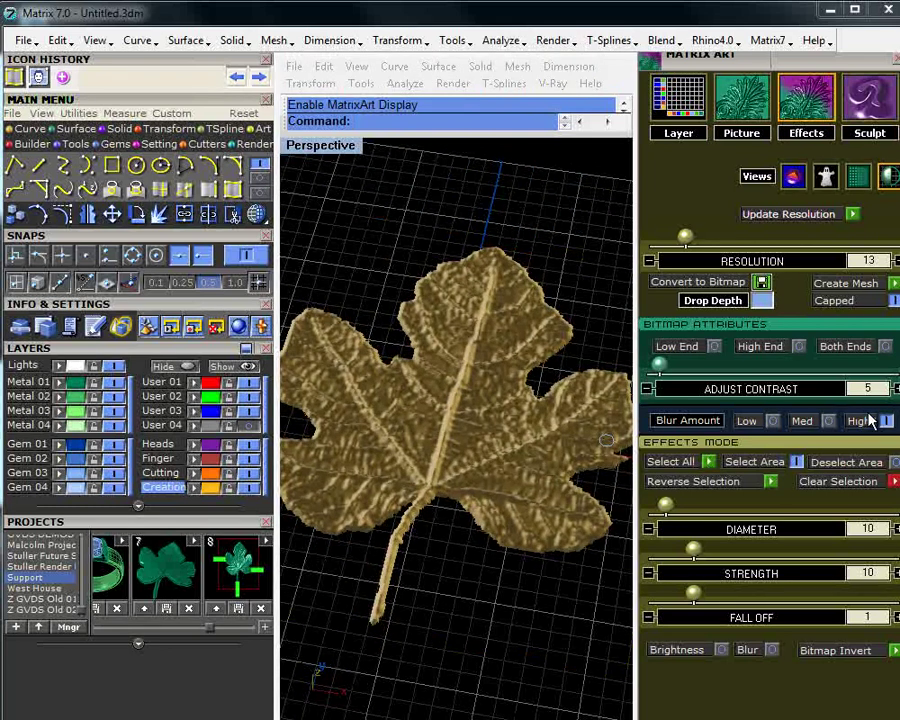
left_click(772, 421)
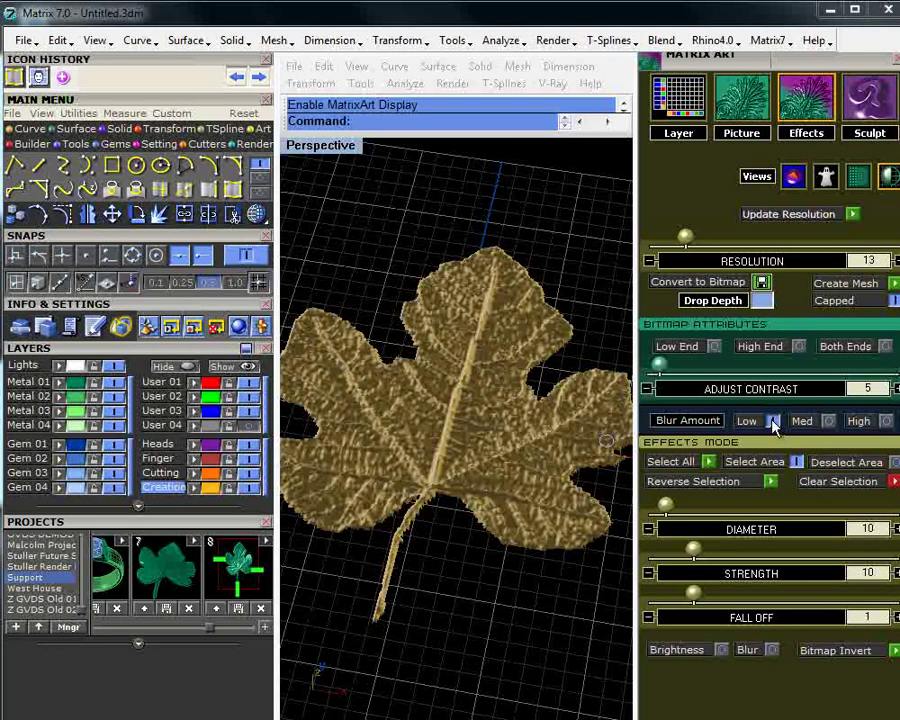
left_click(884, 421)
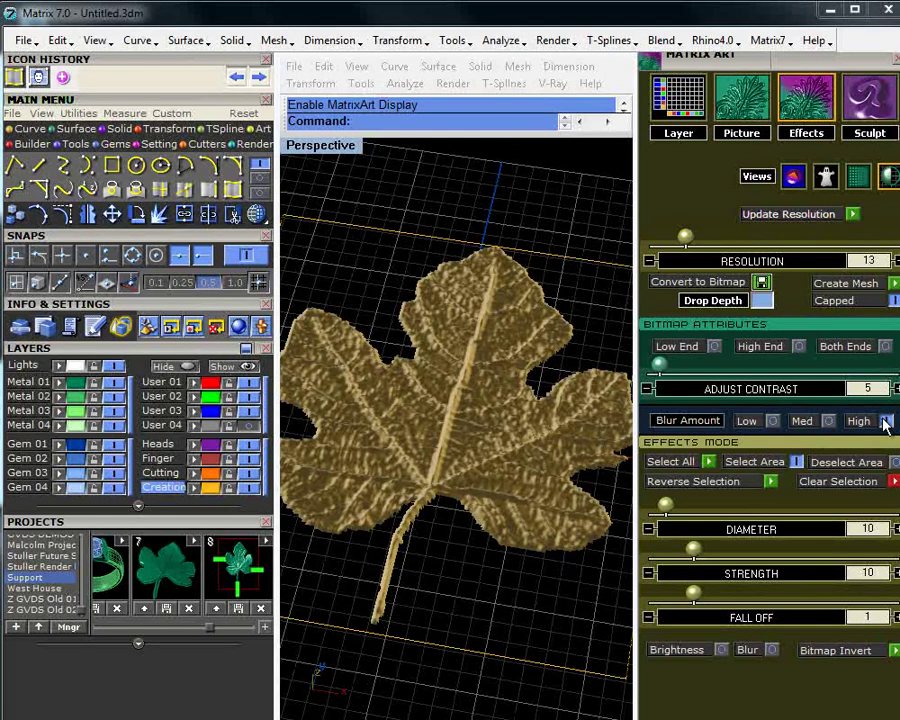
left_click(828, 421)
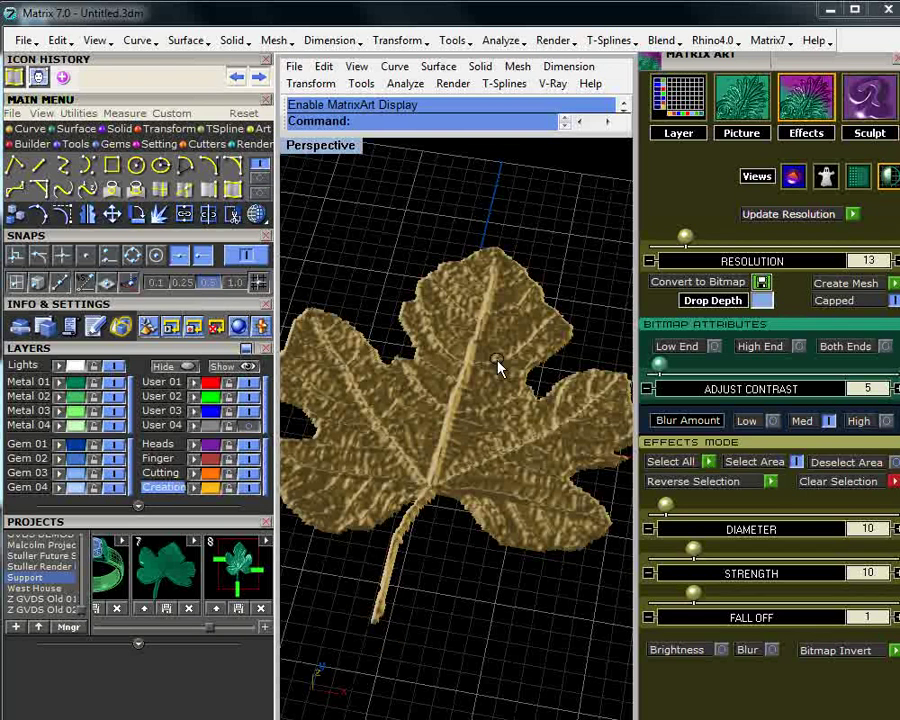
- Switch the bitmap contrast adjustment to Low End, trying several raised values and returning it to 0
left_click(715, 347)
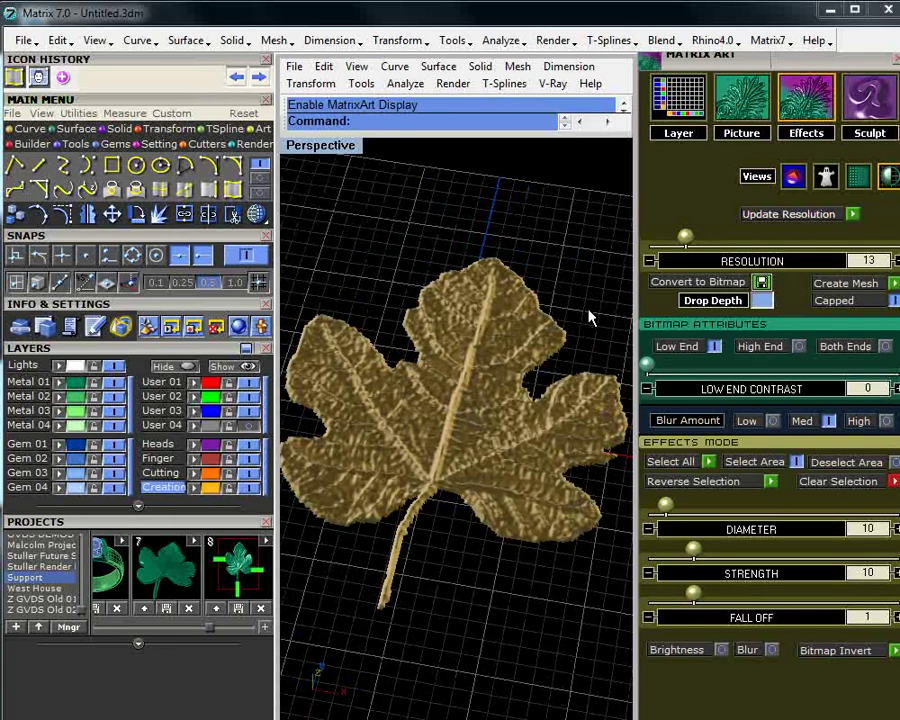
left_click_drag(648, 365, 656, 370)
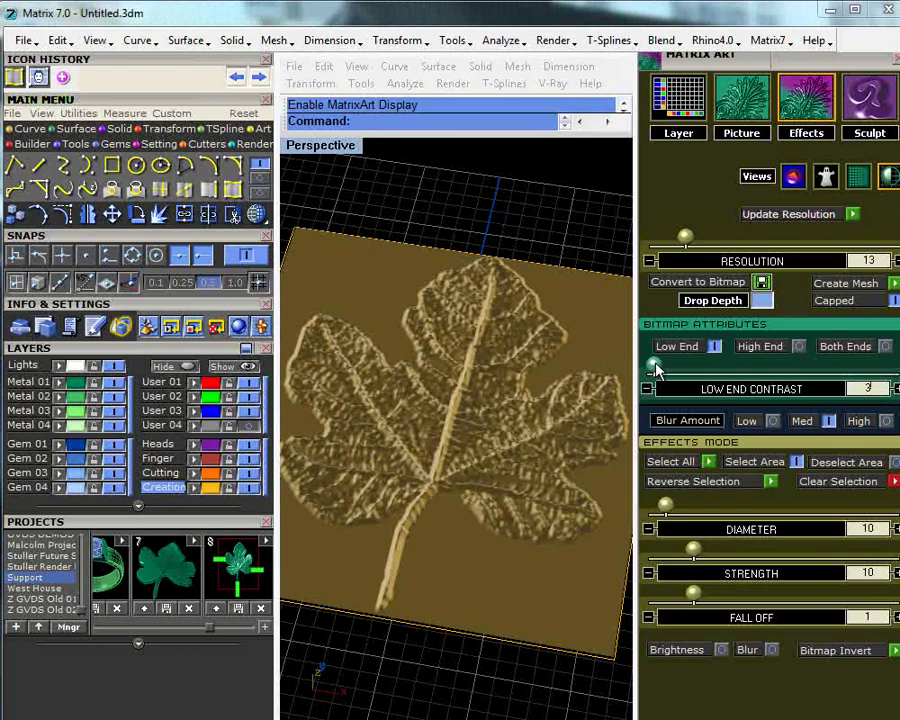
left_click_drag(656, 370, 672, 372)
left_click_drag(674, 372, 652, 395)
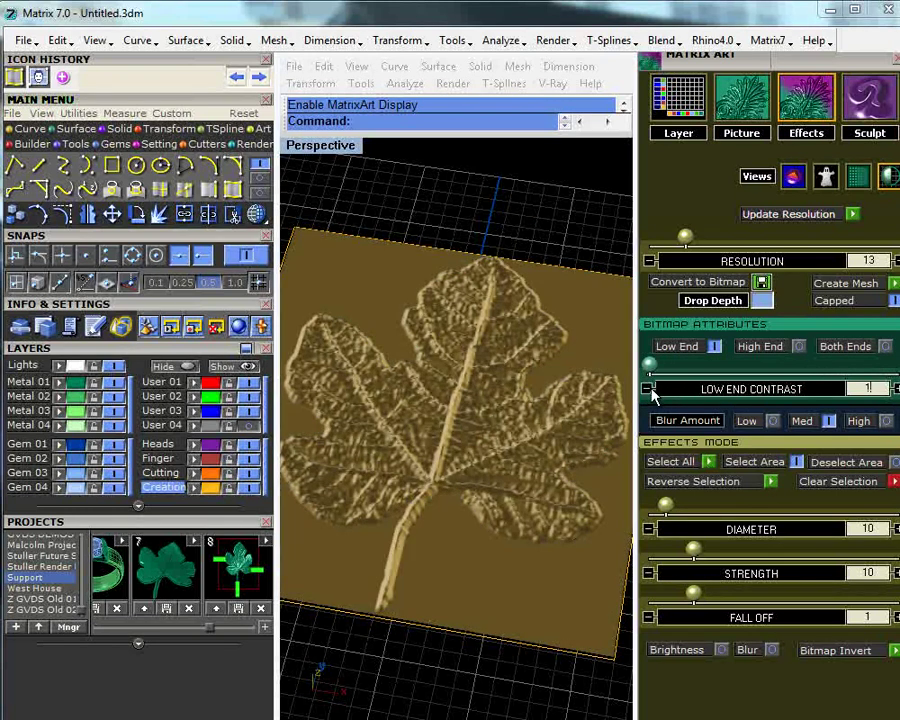
left_click(650, 389)
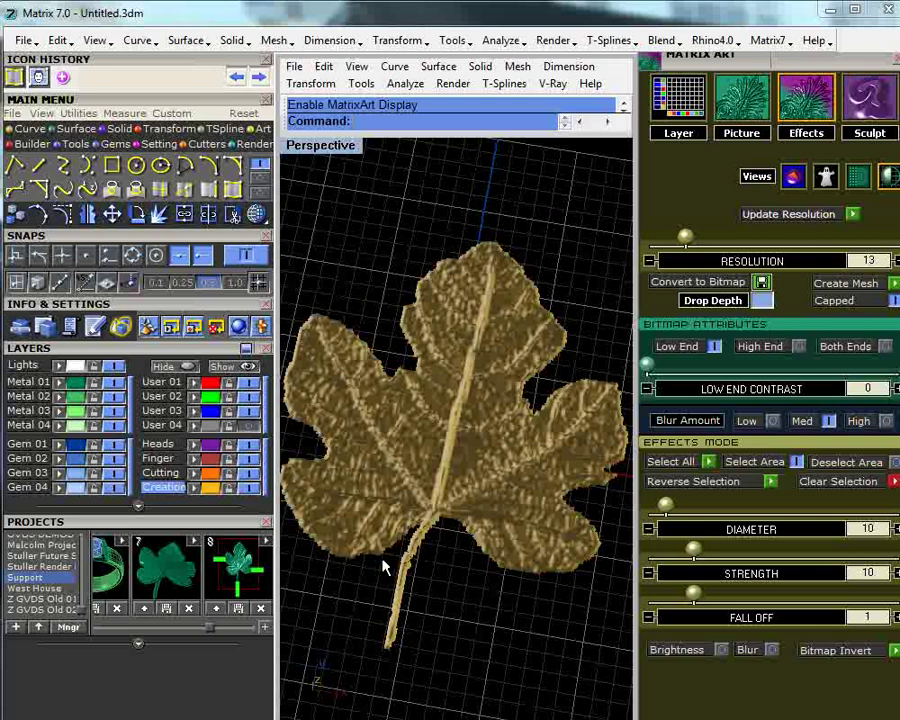
- Set the low end contrast of the leaf bitmap to 5 and inspect the relief from above and from a low angle
scroll(382, 565, "up", 6)
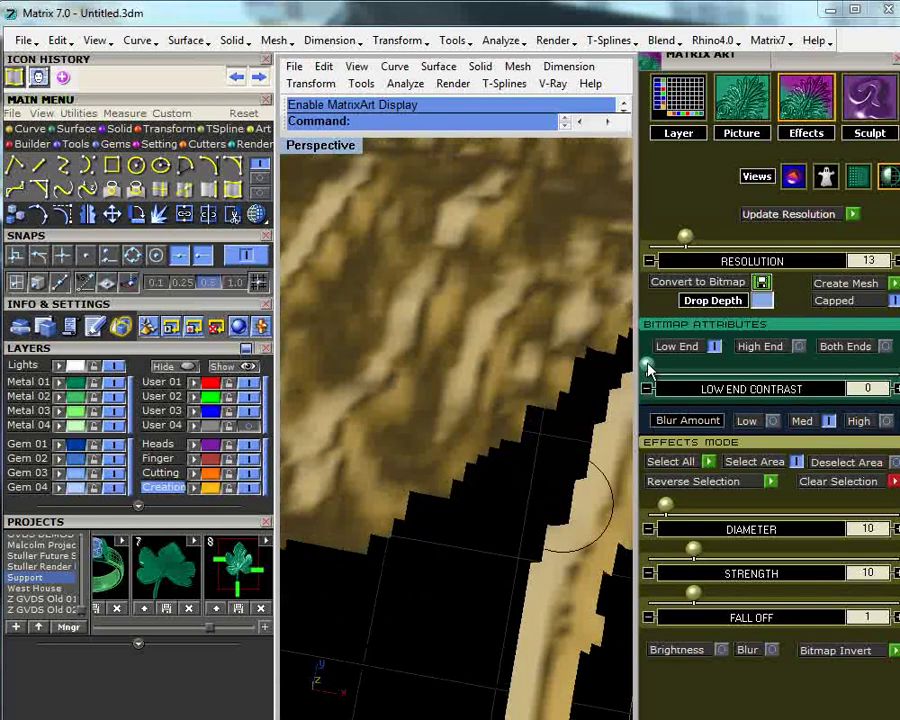
left_click_drag(648, 368, 660, 366)
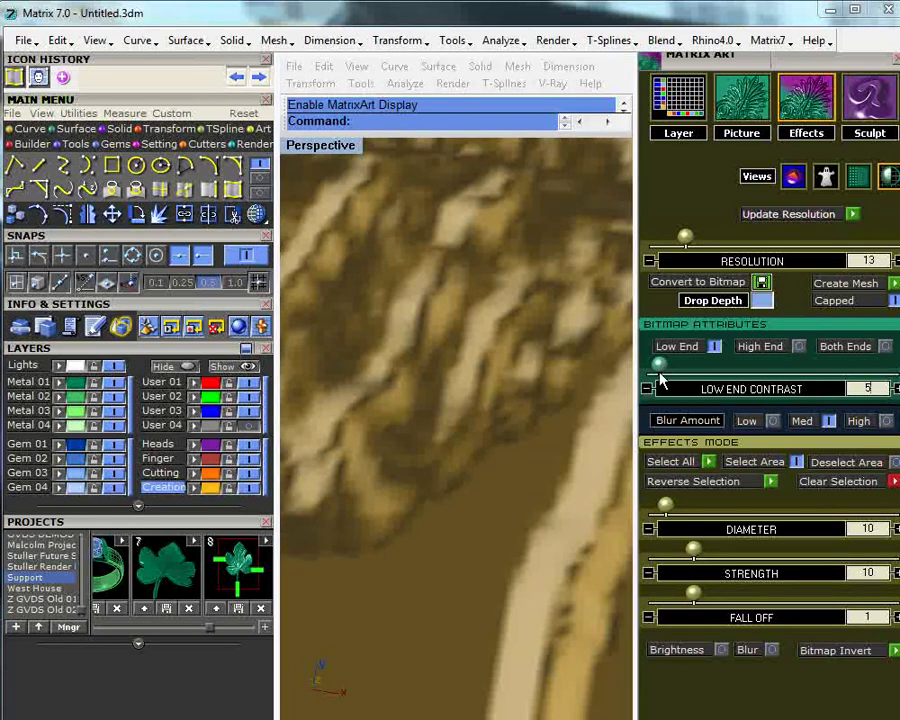
scroll(505, 423, "down", 5)
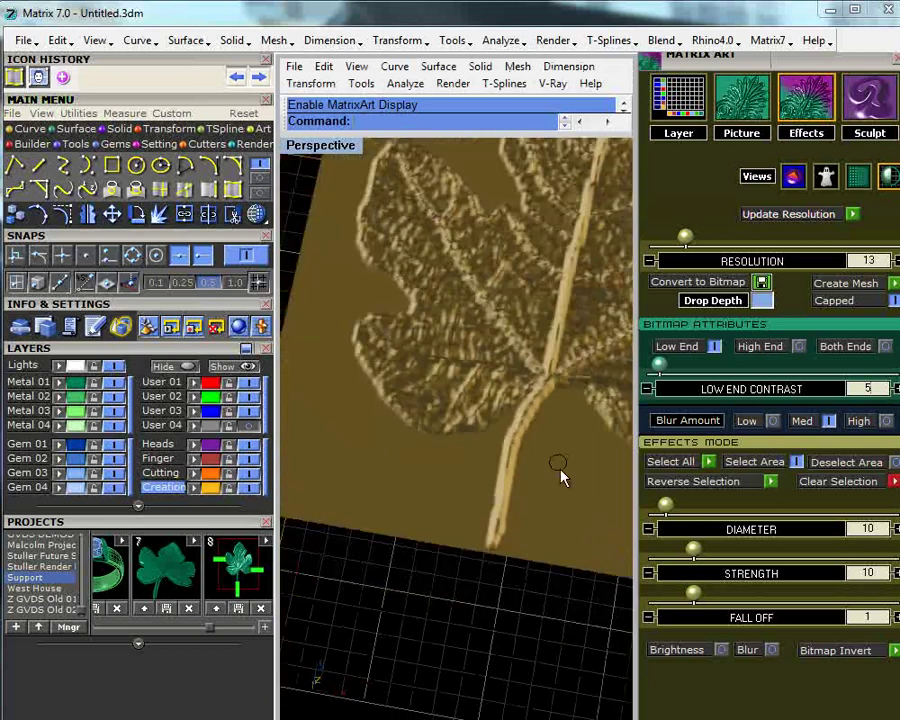
right_click_drag(560, 470, 514, 383)
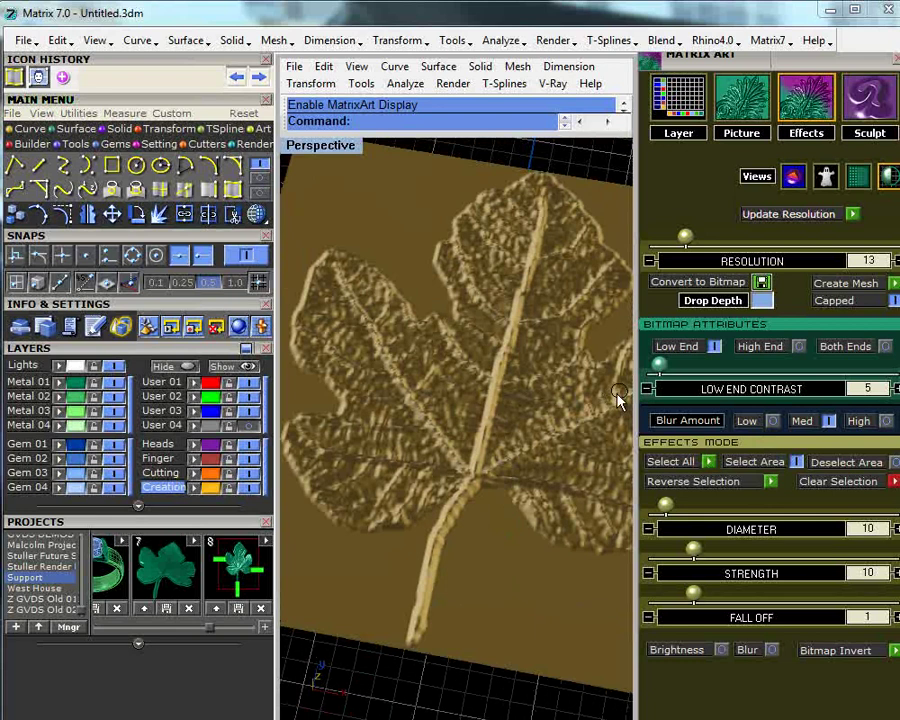
left_click(741, 105)
scroll(780, 580, "down", 3)
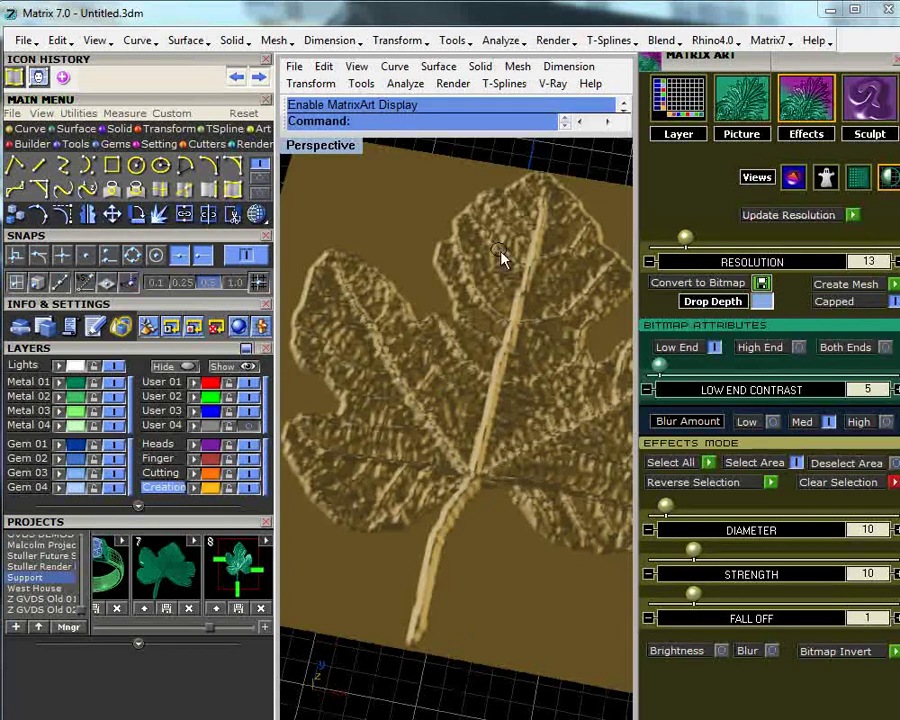
right_click_drag(532, 474, 494, 408)
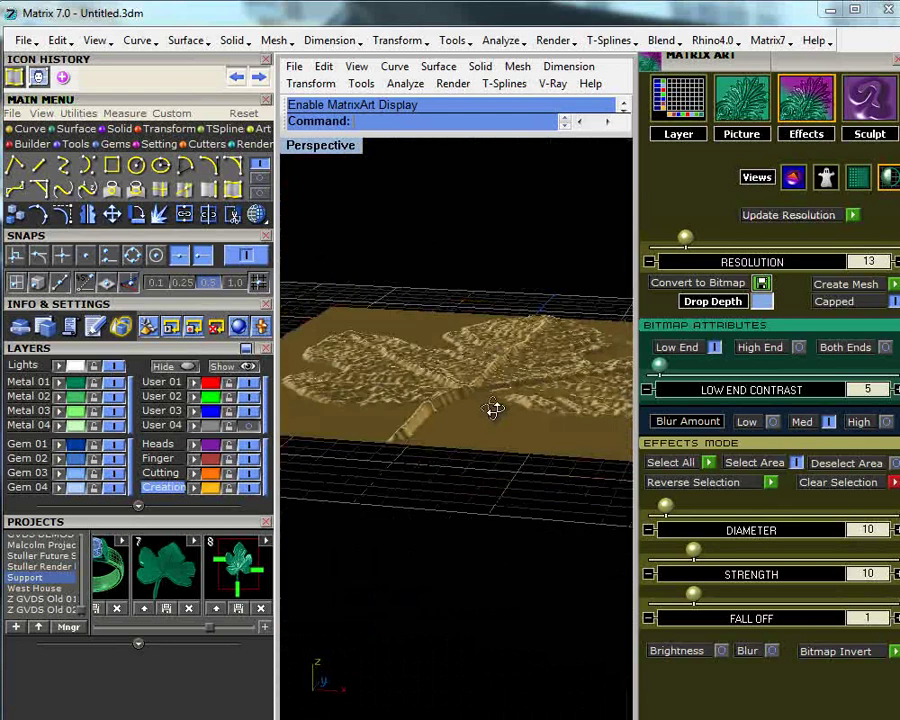
right_click_drag(494, 408, 618, 527)
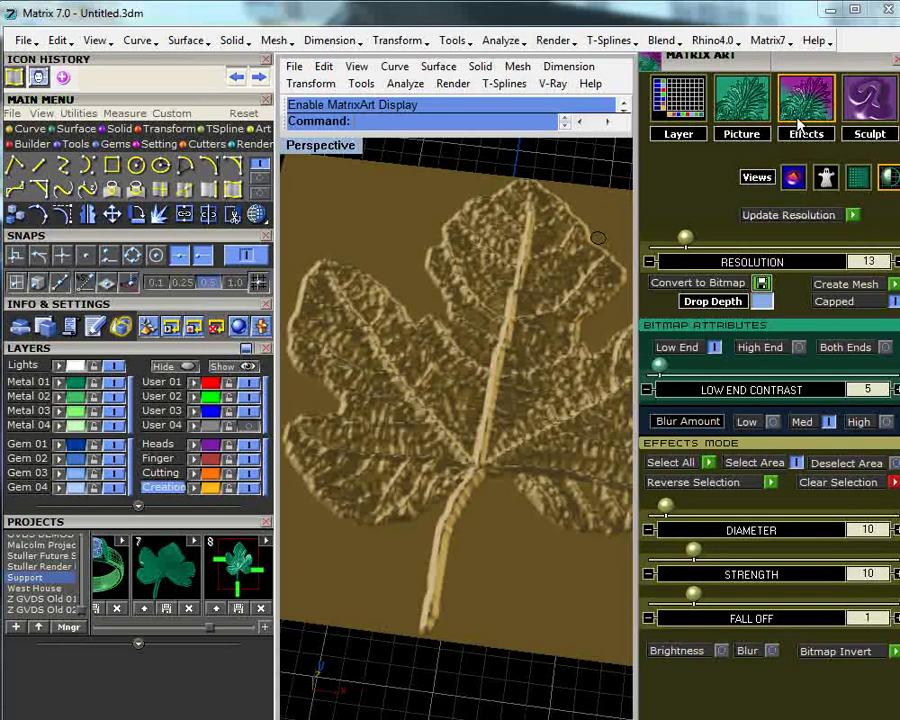
- Review the Layer, Picture and Effects settings of the leaf relief
left_click(683, 100)
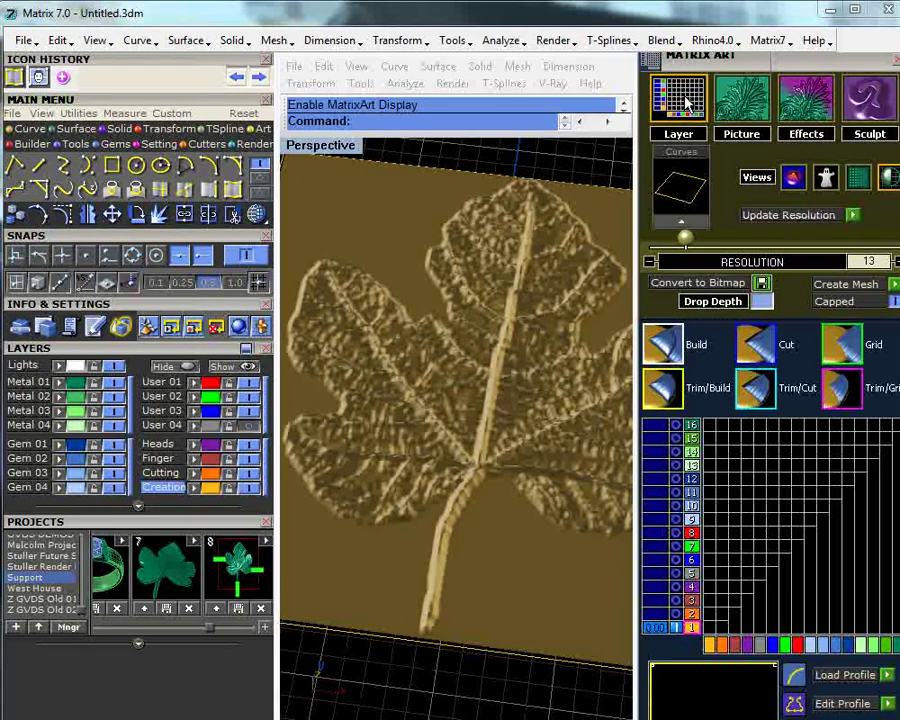
left_click(740, 105)
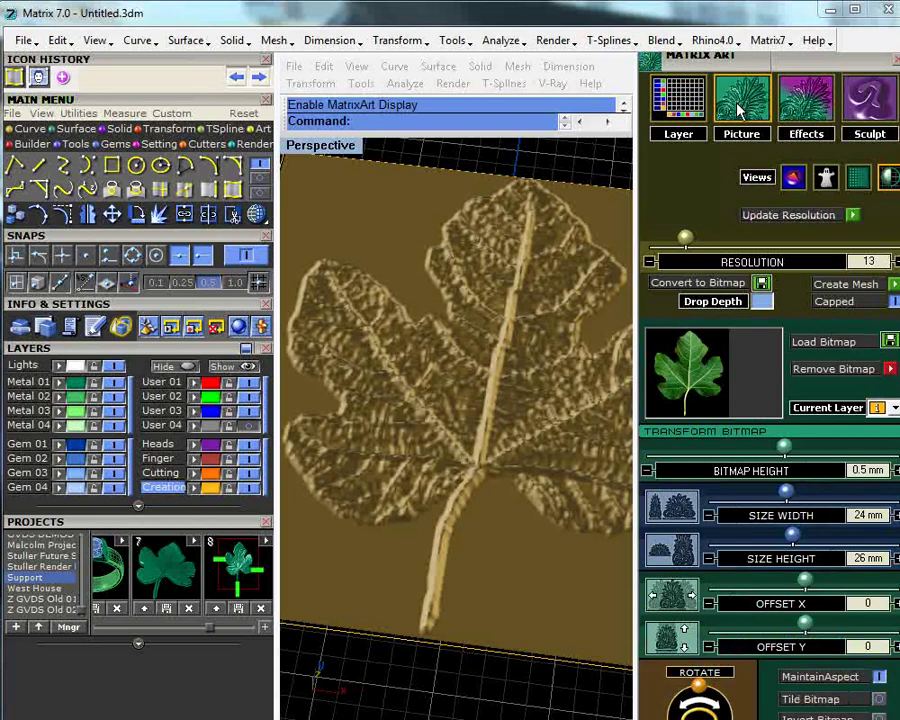
left_click(805, 100)
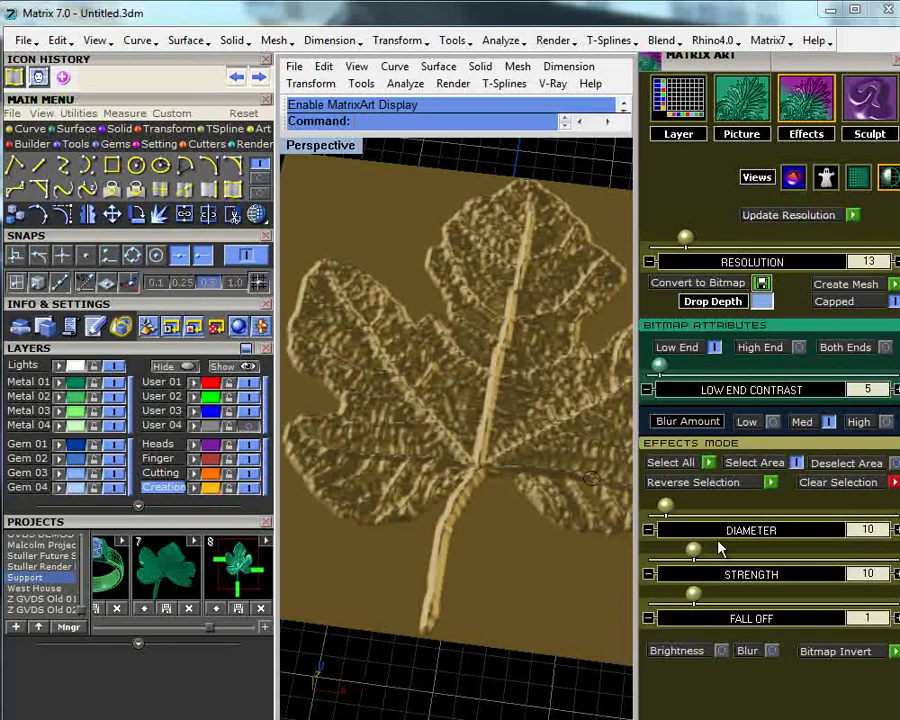
left_click(739, 104)
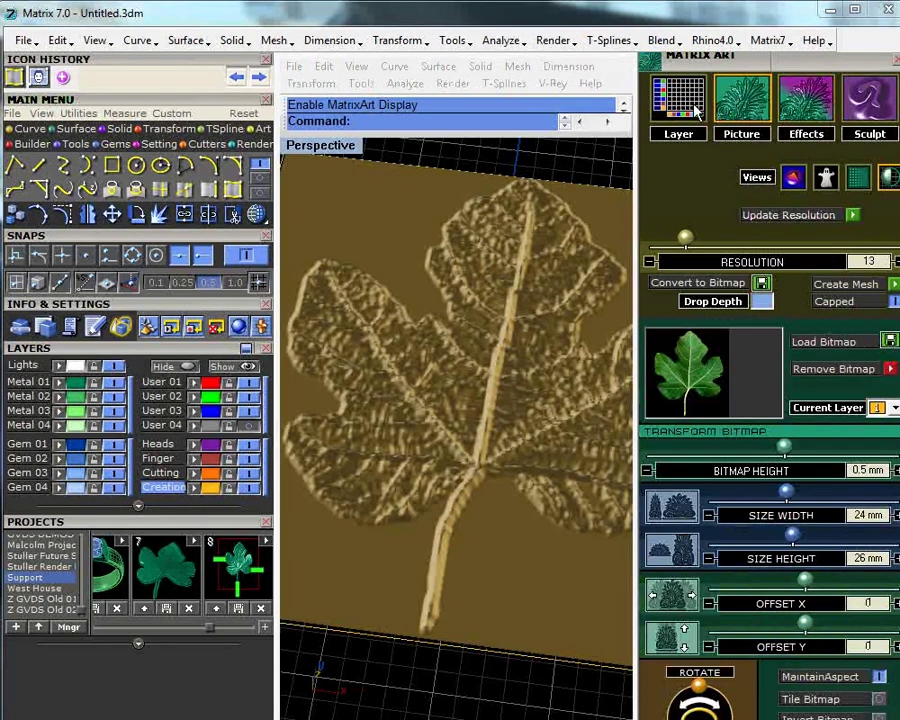
left_click(695, 112)
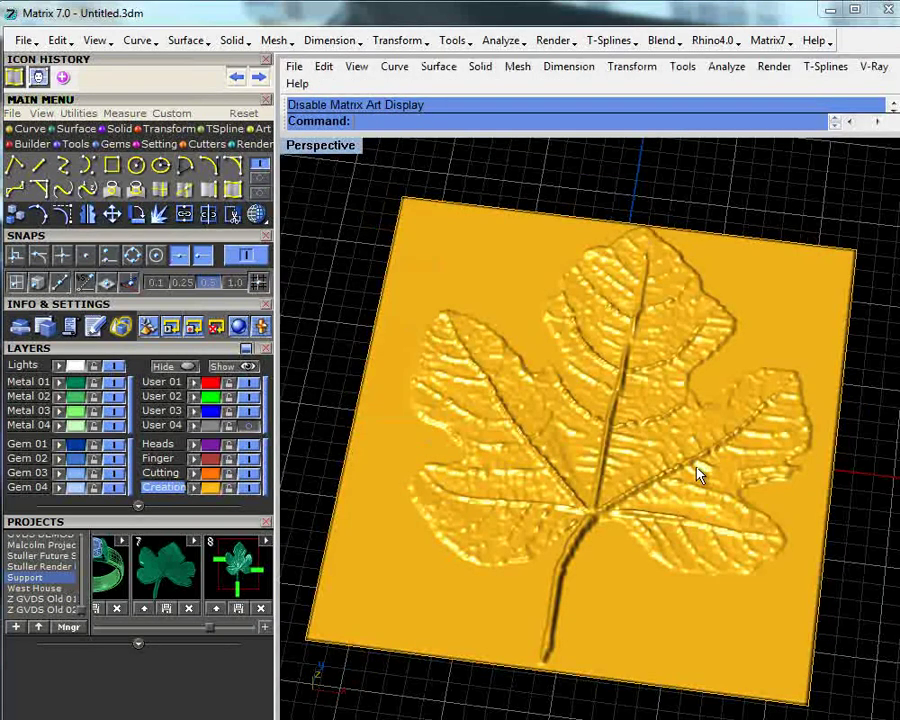
- Maximize the Looking Down view and shade the leaf relief in it
mouse_move(695, 466)
right_mouse_down()
mouse_move(686, 542)
mouse_move(692, 347)
mouse_move(649, 469)
mouse_move(657, 460)
mouse_move(680, 480)
right_mouse_up()
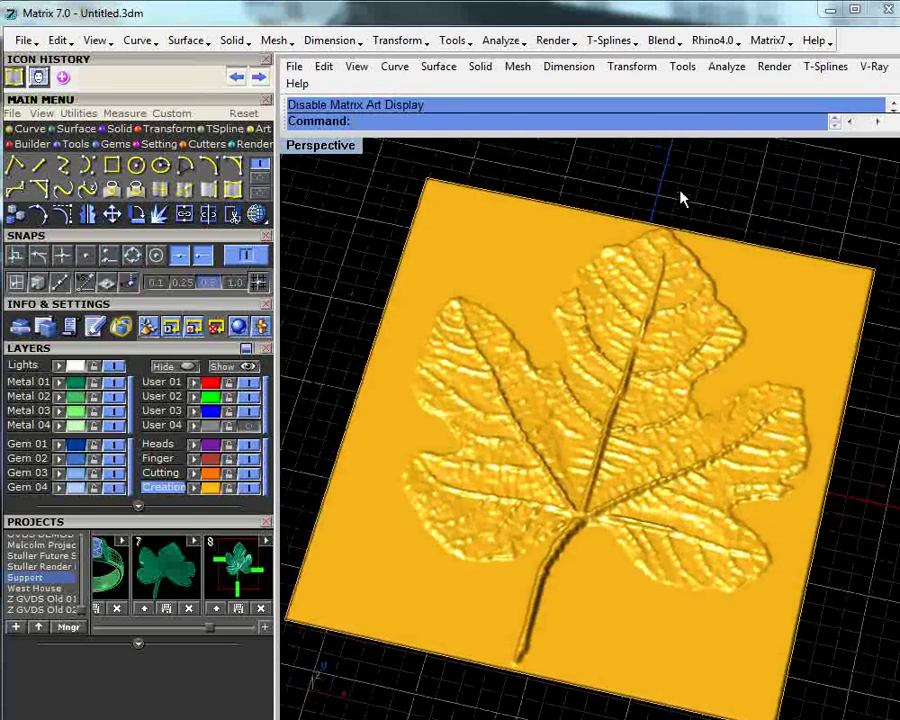
left_click(262, 220)
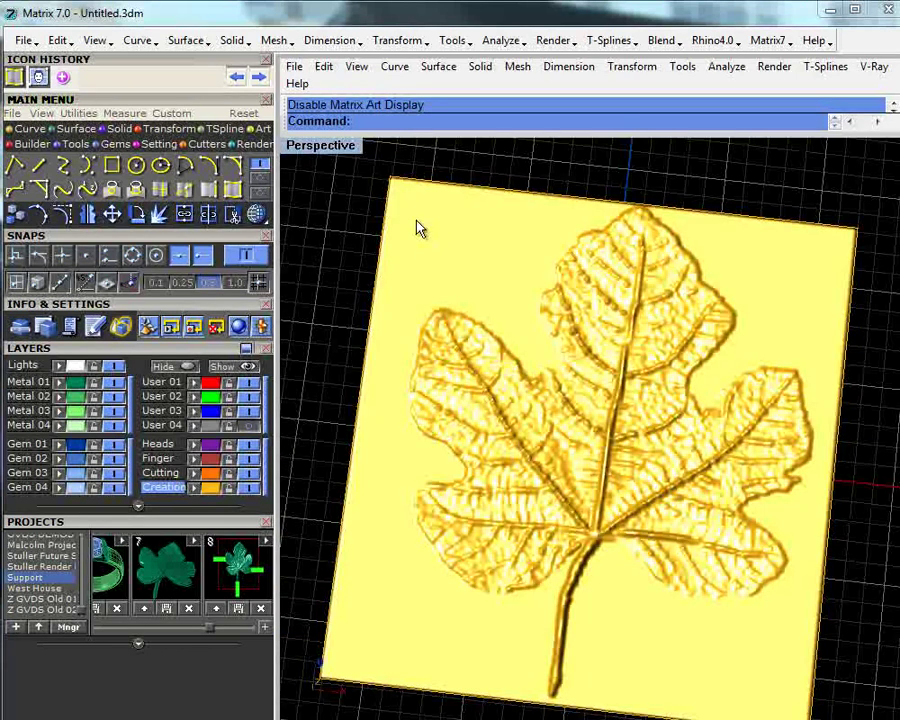
double_click(352, 148)
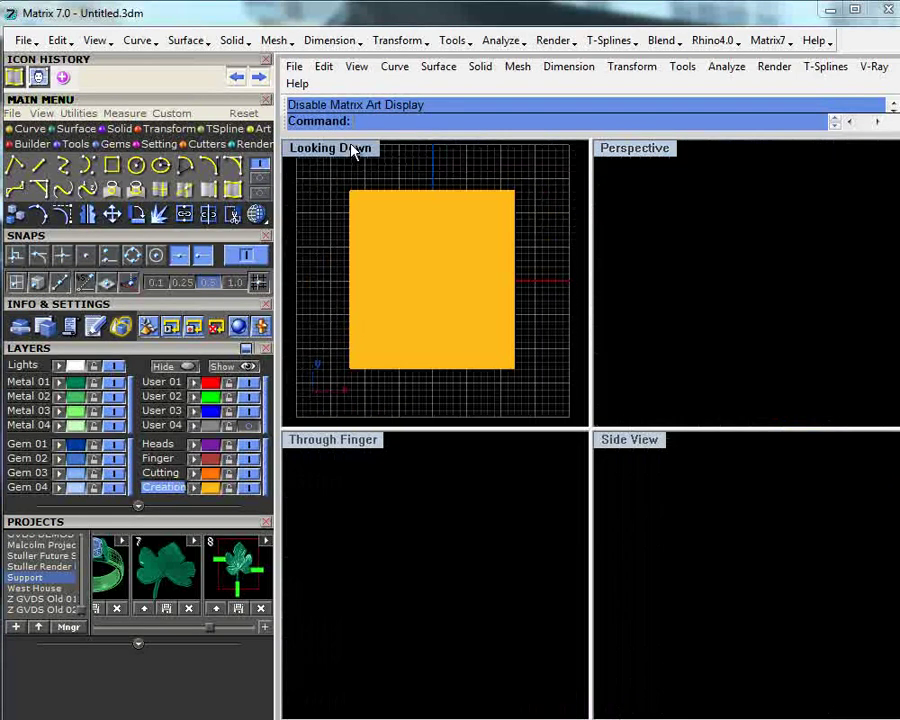
double_click(351, 145)
right_click(264, 219)
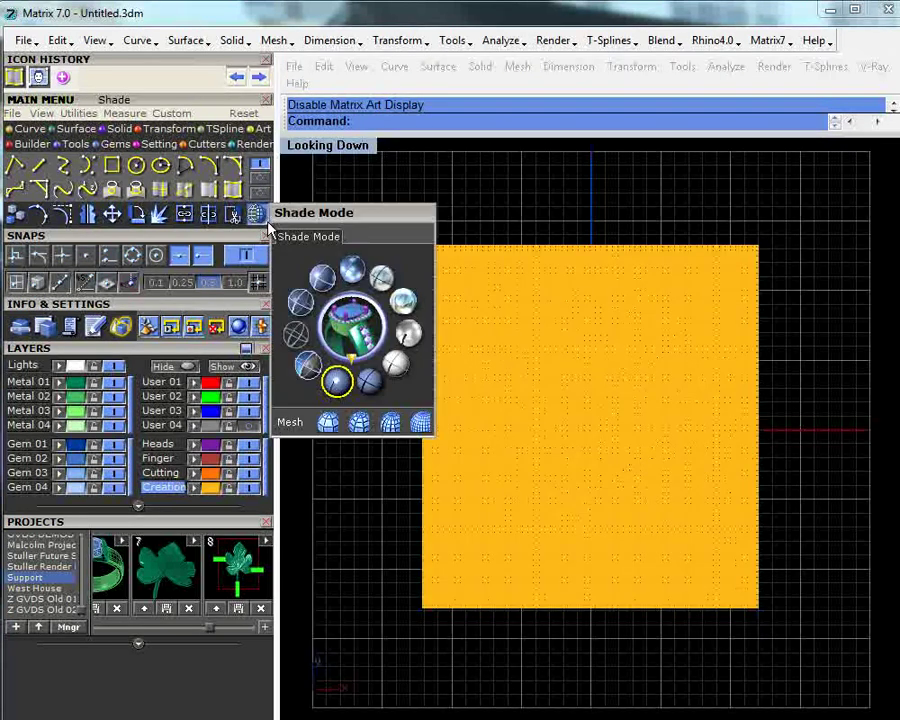
left_click(337, 383)
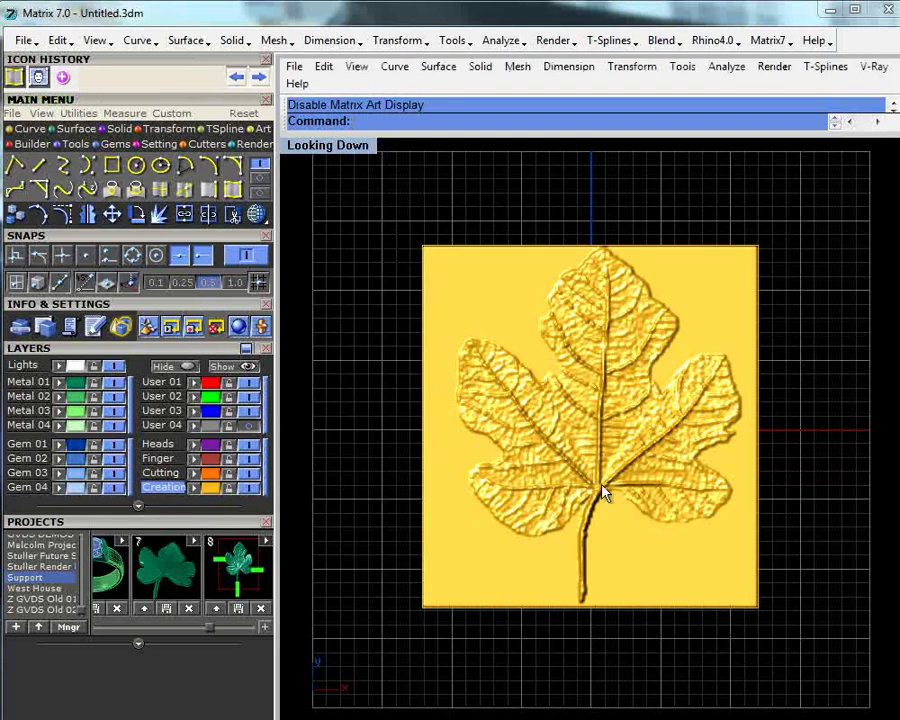
- Make User 01 the current layer and start an interpolated curve traced around the lower end of the leaf's stem
left_click(161, 381)
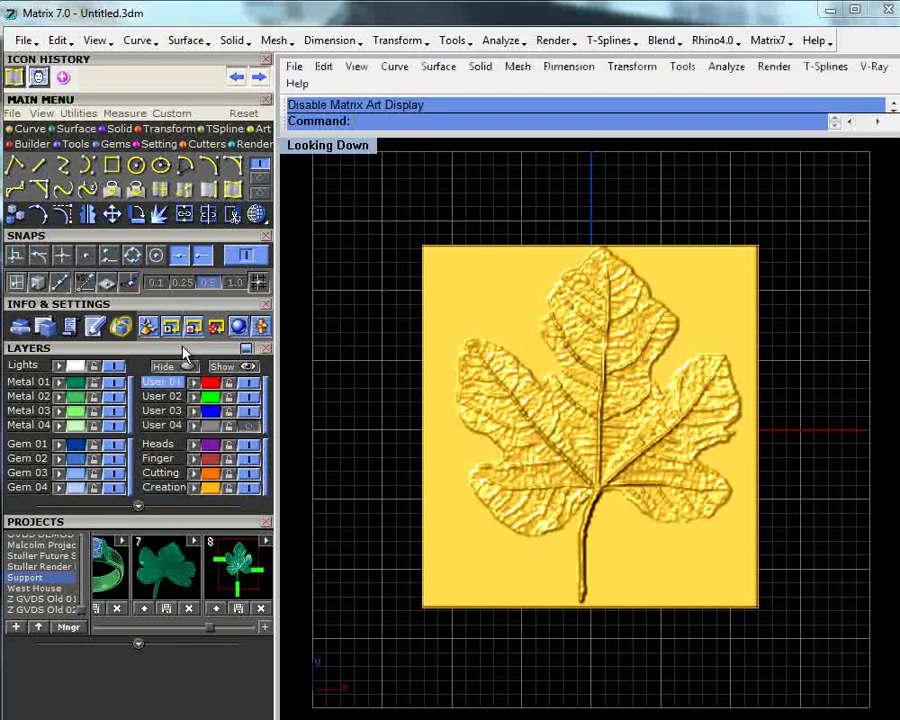
left_click(63, 165)
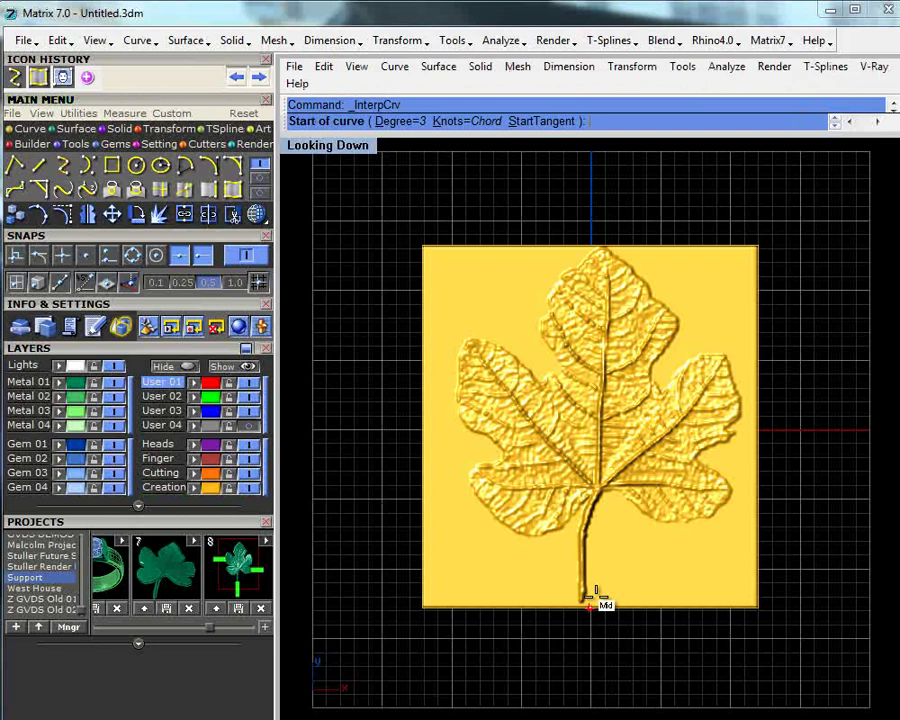
scroll(587, 585, "up", 5)
scroll(587, 585, "up", 5)
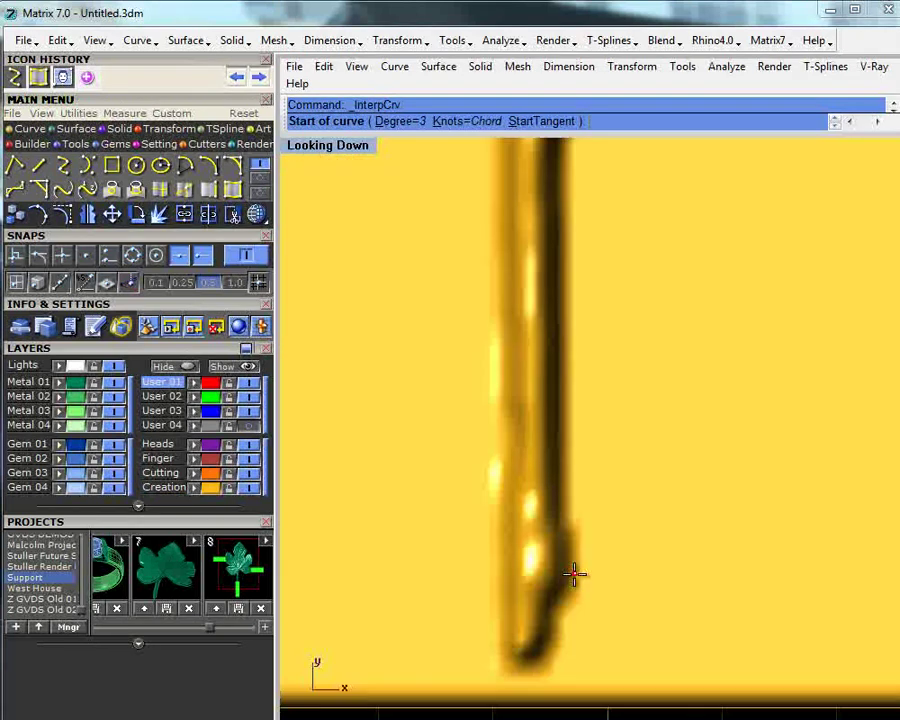
left_click(573, 577)
left_click(568, 593)
left_click(544, 653)
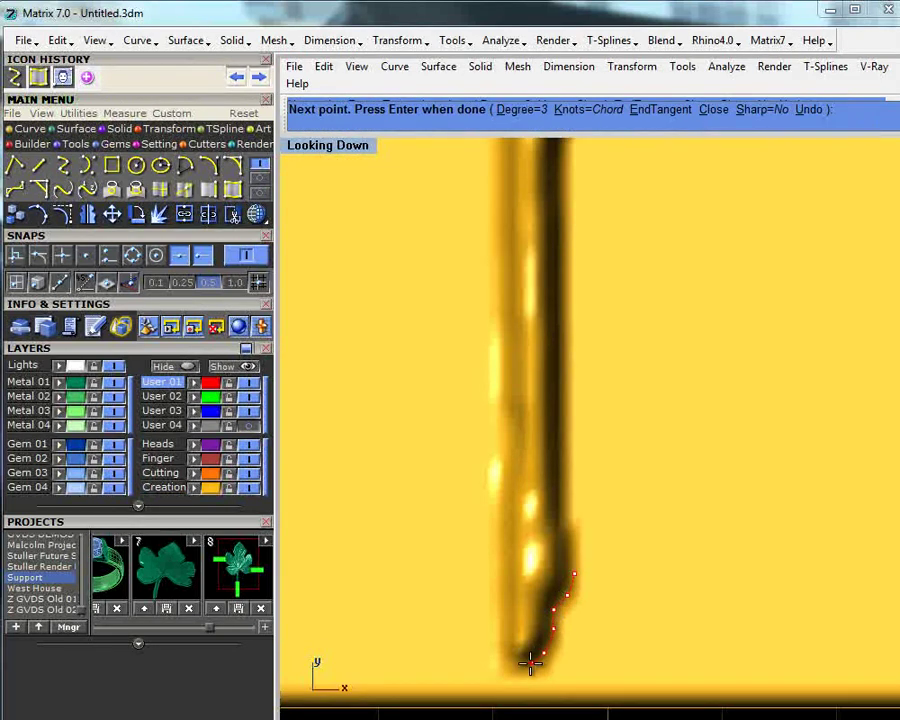
left_click(529, 663)
left_click(513, 659)
left_click(503, 636)
left_click(502, 611)
left_click(503, 388)
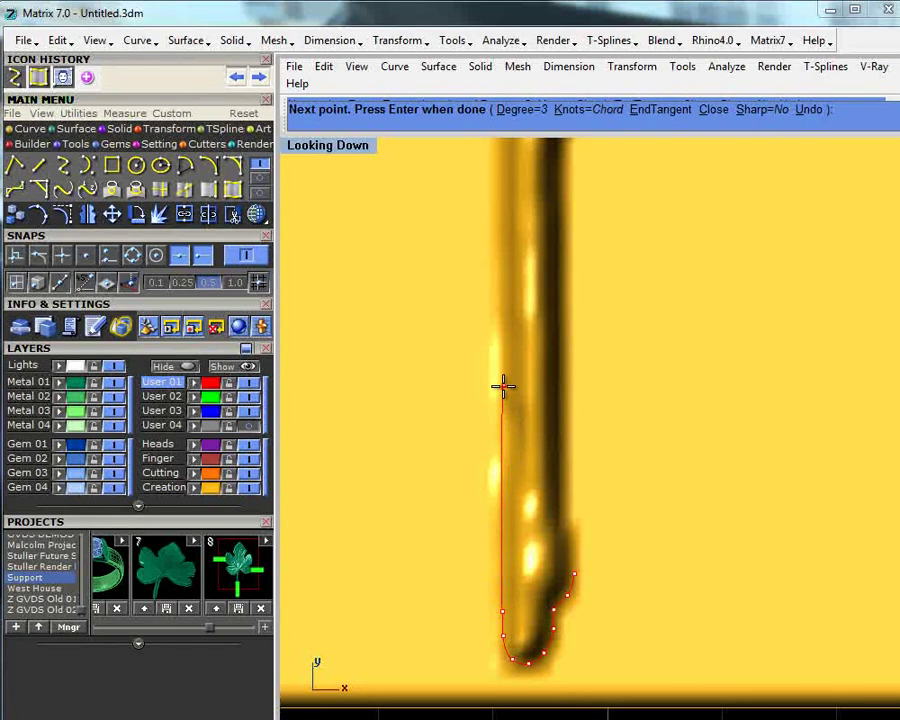
- Continue the curve up the left edge of the stem to where it meets the leaf blade
scroll(508, 270, "down", 2)
right_click_drag(510, 228, 525, 407)
left_click(518, 354)
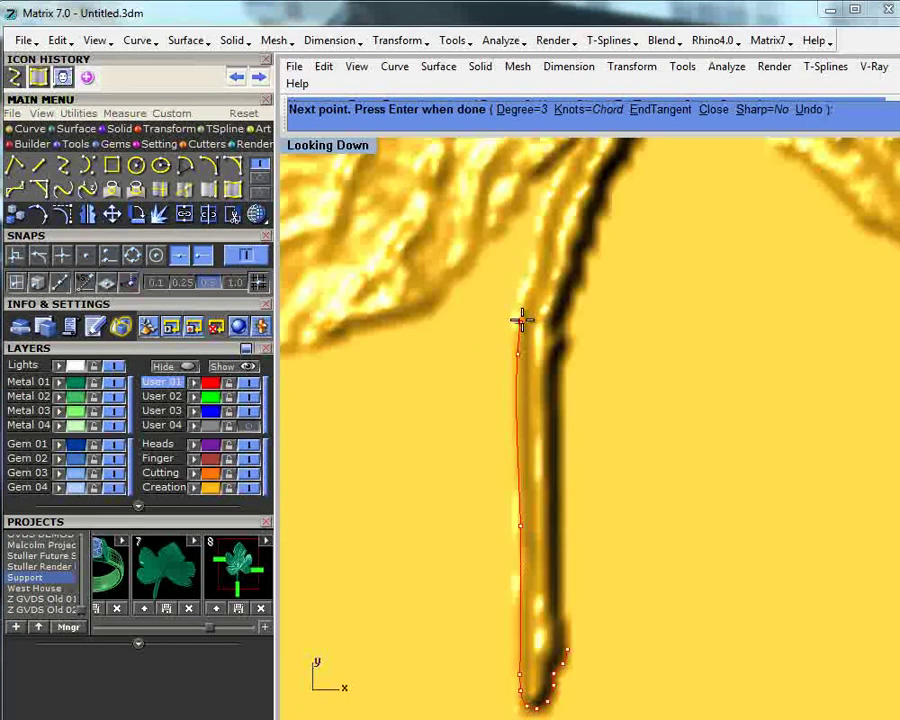
left_click(523, 312)
left_click(539, 258)
left_click(545, 229)
right_click_drag(545, 229, 542, 295)
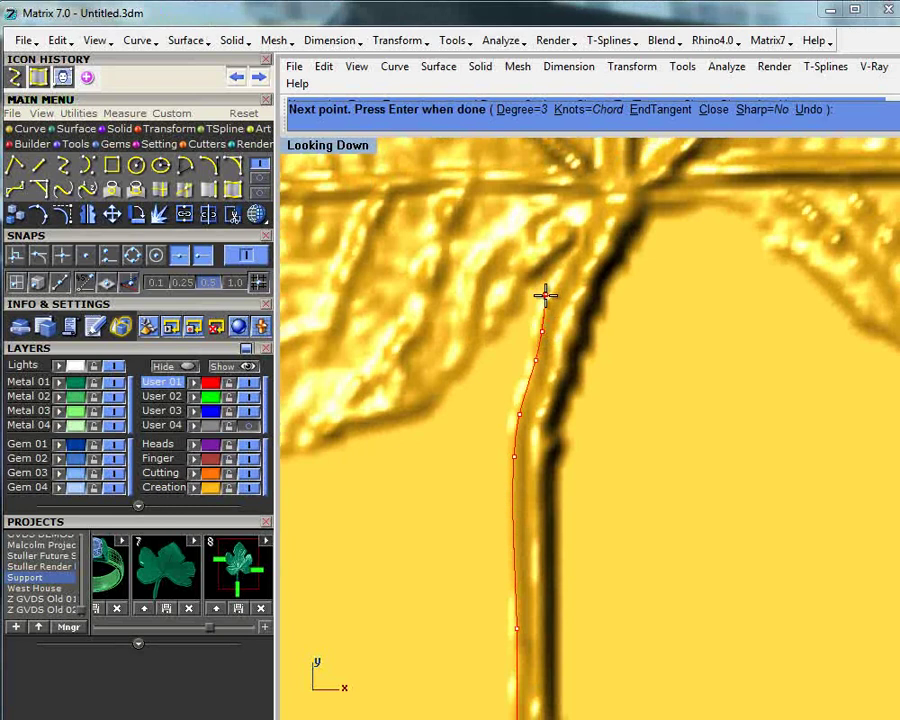
left_click(546, 296)
left_click(561, 270)
left_click(570, 241)
- Trace the underside of the lower-left lobe with curve points, from the stem junction outward
left_click(558, 247)
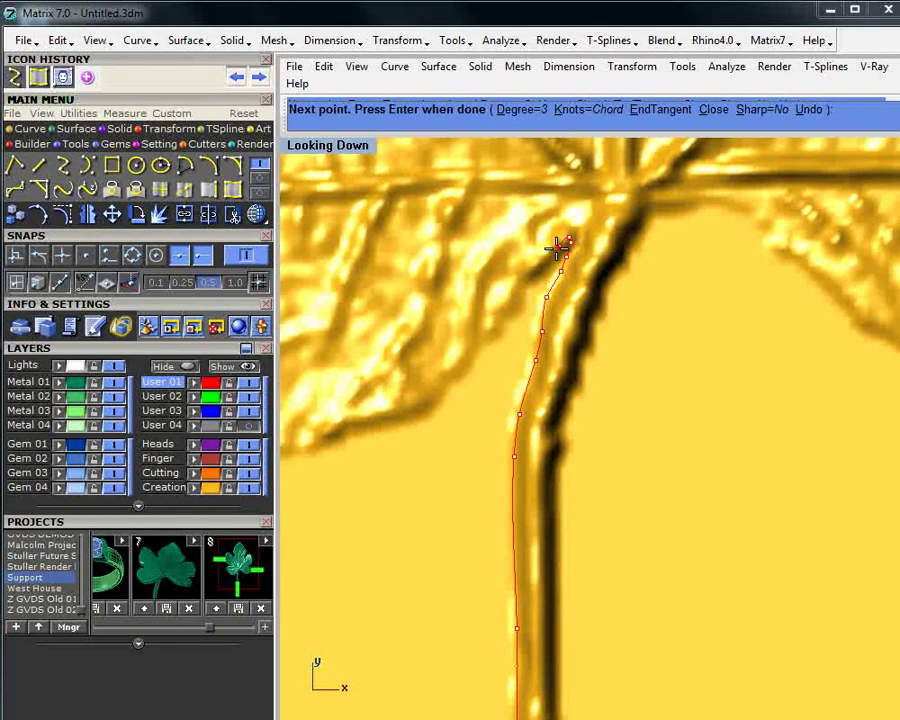
left_click(536, 270)
left_click(510, 306)
left_click(499, 325)
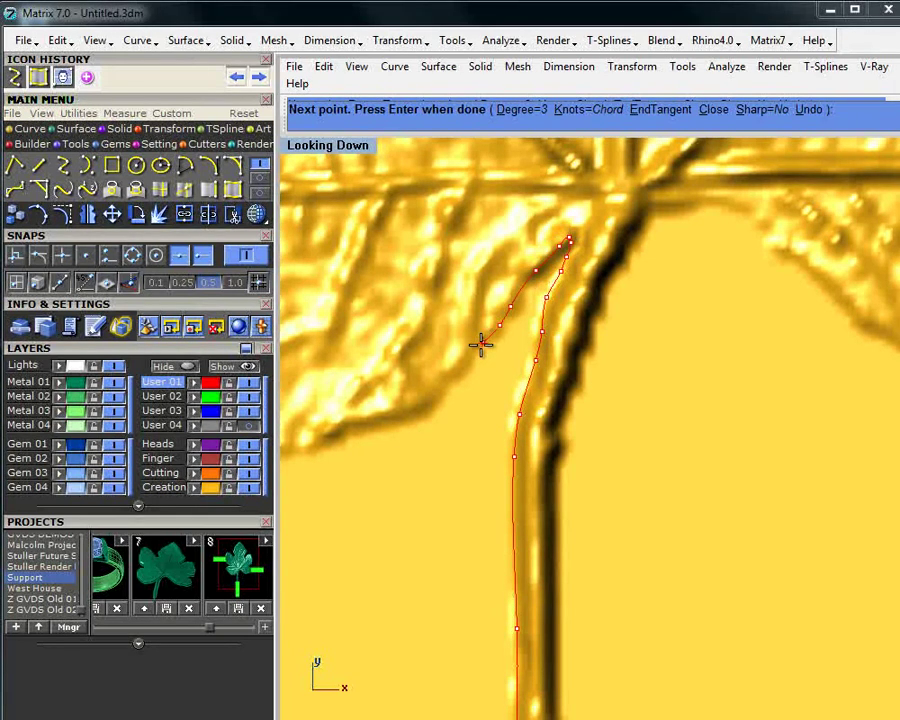
left_click(481, 344)
left_click(456, 379)
left_click(430, 405)
left_click(390, 429)
right_click_drag(398, 451, 634, 487)
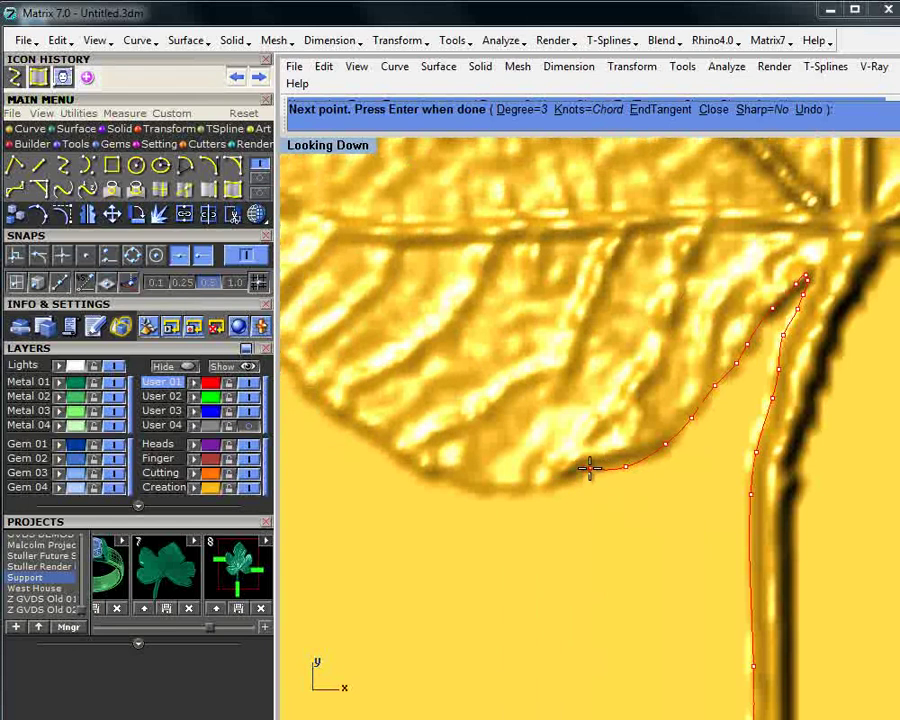
left_click(590, 467)
left_click(552, 491)
left_click(491, 488)
left_click(436, 469)
left_click(407, 458)
left_click(379, 439)
left_click(360, 426)
right_click_drag(351, 419, 566, 502)
left_click(502, 462)
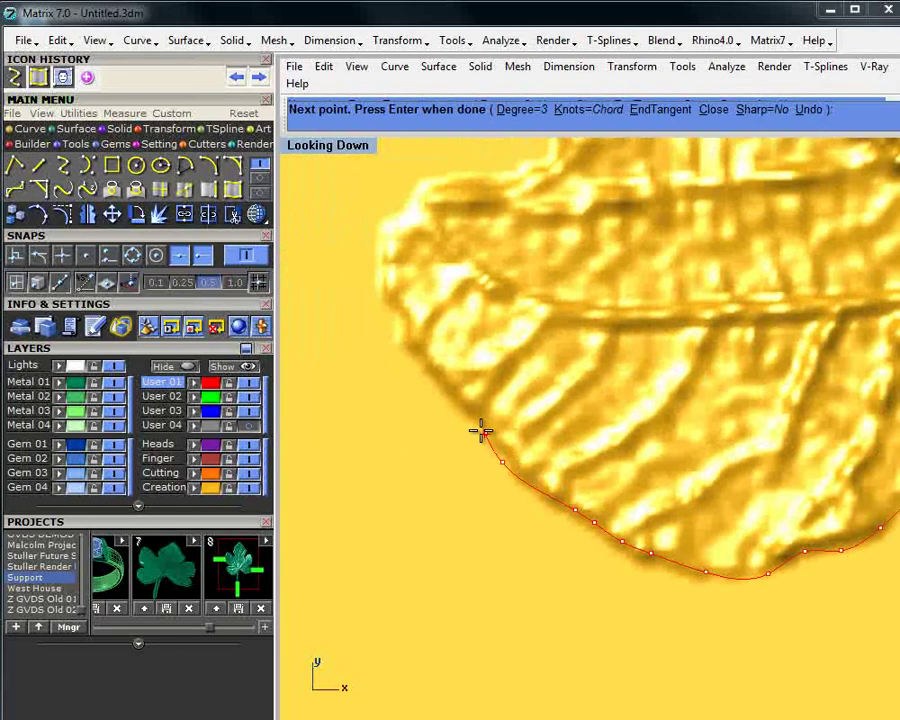
- Carry the outline curve around the outer end of the lower-left lobe
left_click(480, 428)
left_click(460, 408)
left_click(428, 369)
left_click(412, 351)
left_click(393, 323)
left_click(376, 289)
left_click(375, 244)
left_click(381, 222)
left_click(398, 210)
left_click(409, 197)
left_click(424, 185)
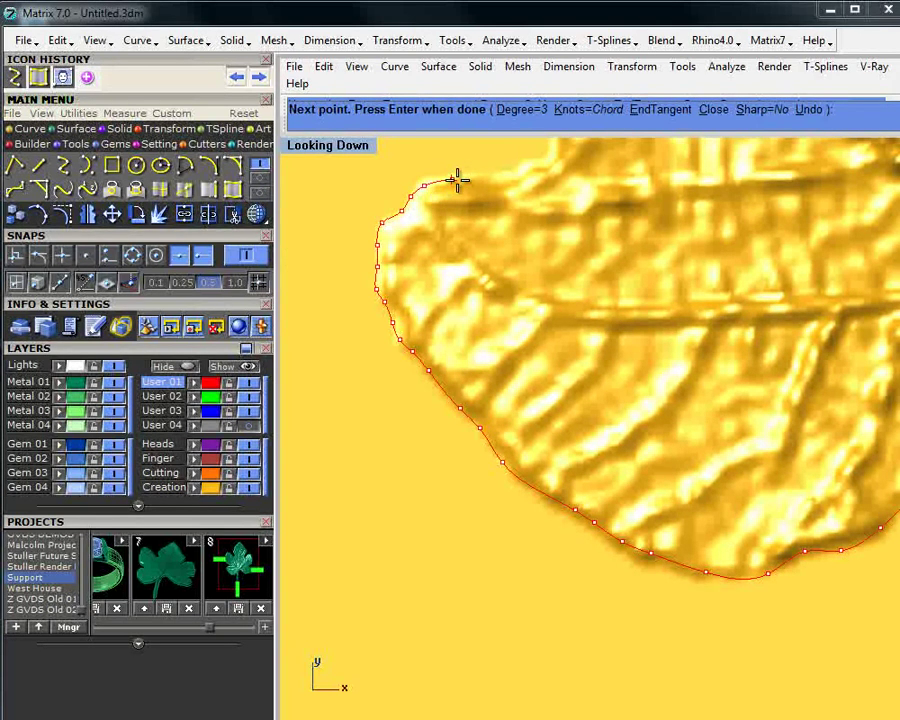
- Trace the upper edge of the lower-left lobe and the notch onto the underside of the upper-left lobe
left_click(463, 180)
left_click(496, 176)
left_click(512, 169)
left_click(523, 163)
left_click(543, 159)
right_click_drag(548, 156, 532, 256)
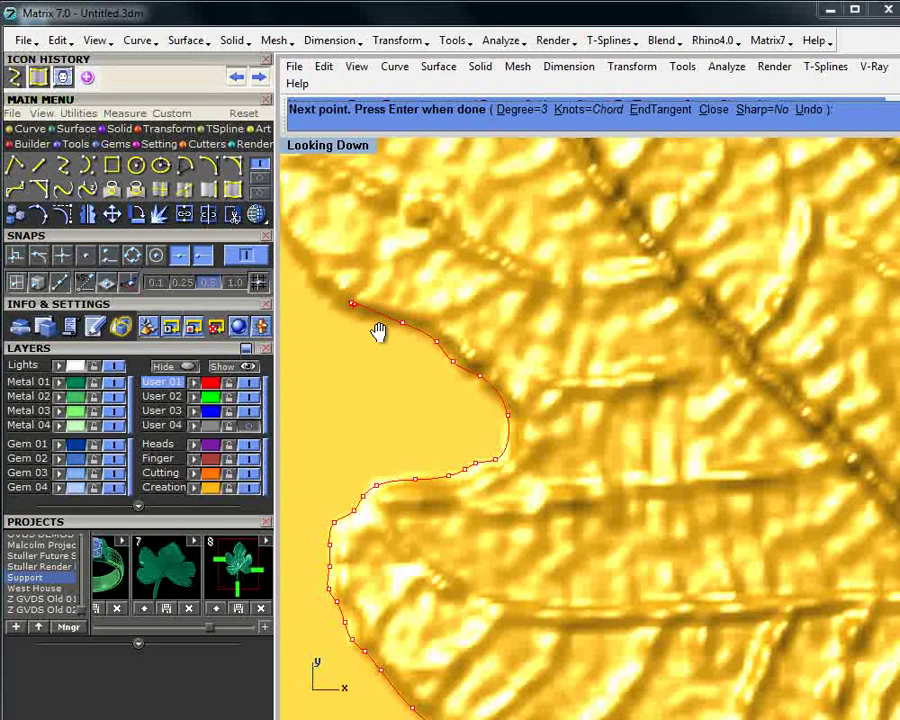
- Extend the outline curve up the outer left edge of the upper-left lobe
right_click_drag(378, 331, 502, 428)
left_click(467, 409)
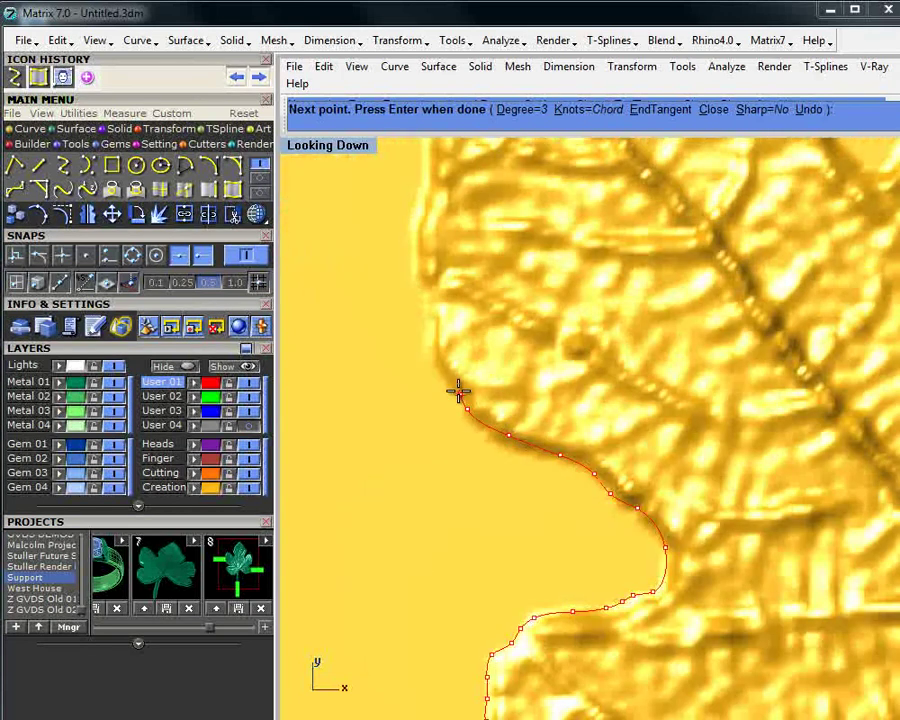
left_click(458, 388)
left_click(452, 375)
left_click(433, 331)
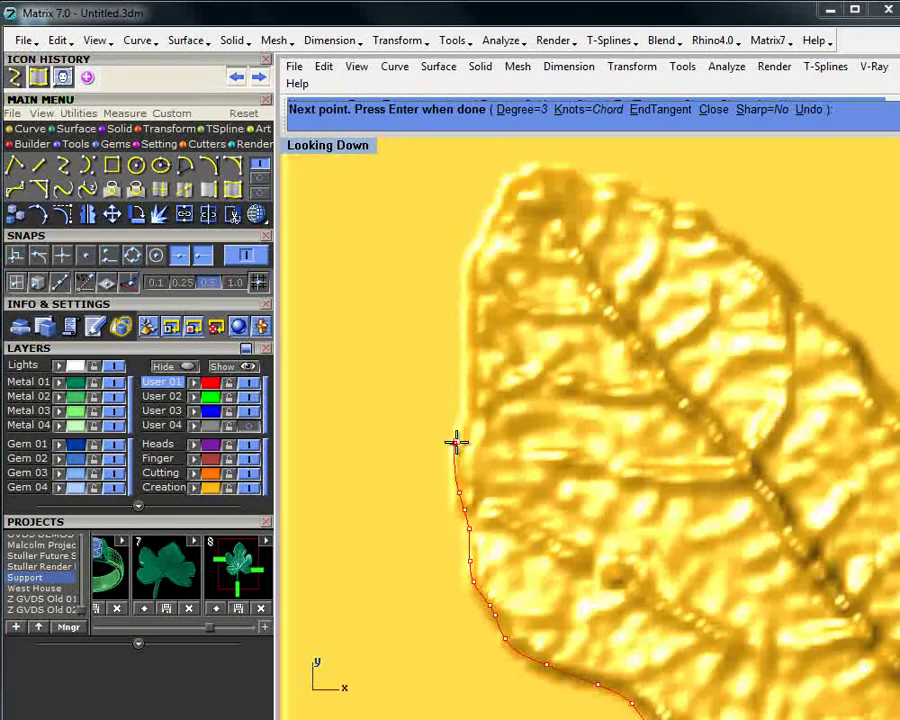
left_click(459, 436)
left_click(465, 380)
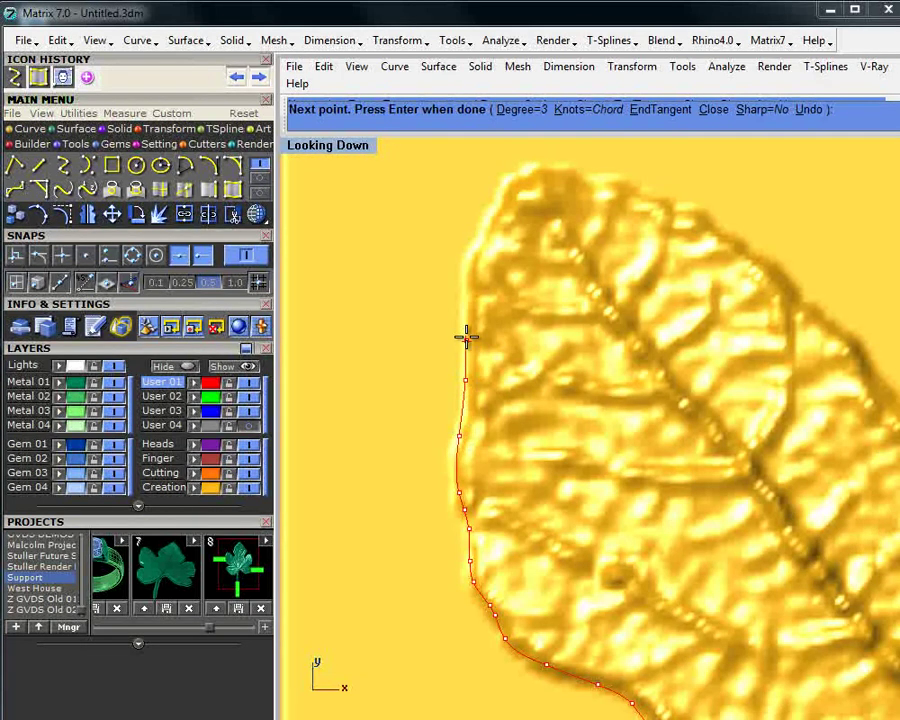
left_click(466, 310)
- Trace around the tip of the upper-left lobe and along its upper edge down to the notch
right_click_drag(468, 265, 454, 481)
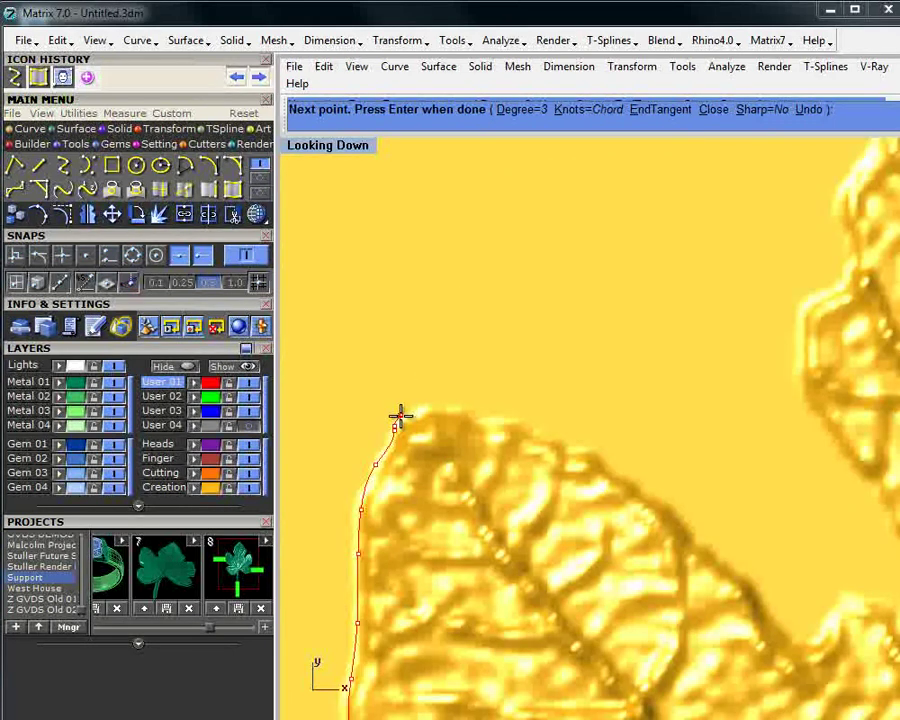
left_click(401, 415)
left_click(413, 414)
left_click(427, 406)
left_click(454, 407)
left_click(478, 414)
left_click(501, 420)
left_click(511, 420)
left_click(538, 430)
left_click(582, 446)
left_click(624, 478)
left_click(655, 496)
left_click(704, 532)
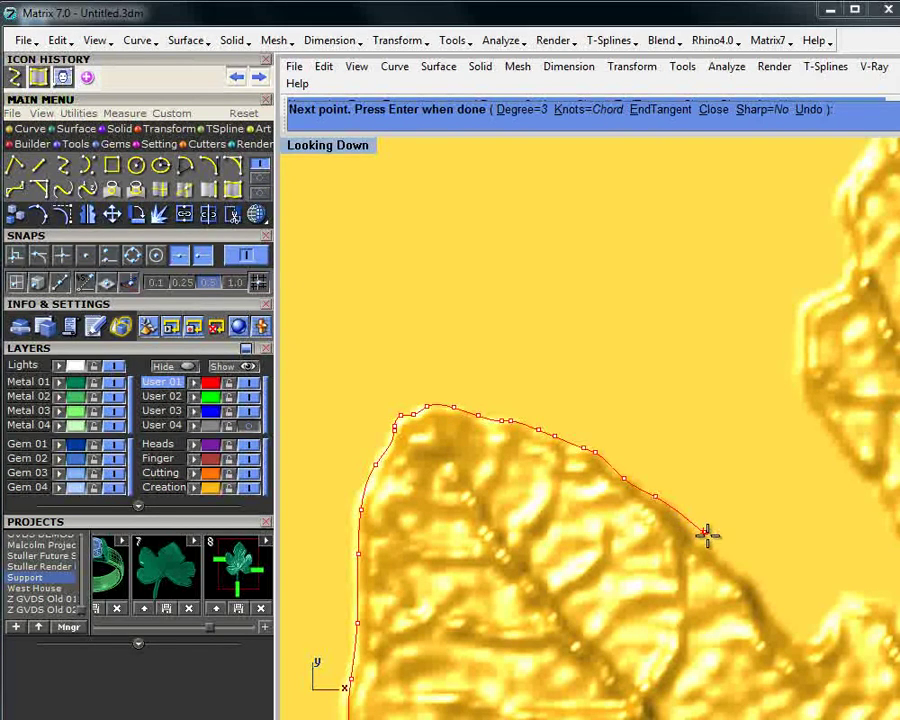
left_click(734, 564)
left_click(755, 584)
left_click(767, 607)
left_click(788, 638)
left_click(796, 645)
- Trace through the notch beside the upper-left lobe and along the lower left edge of the top lobe
right_click_drag(816, 623, 614, 665)
left_click(613, 672)
left_click(647, 645)
left_click(670, 643)
left_click(690, 648)
left_click(716, 650)
left_click(718, 620)
left_click(703, 590)
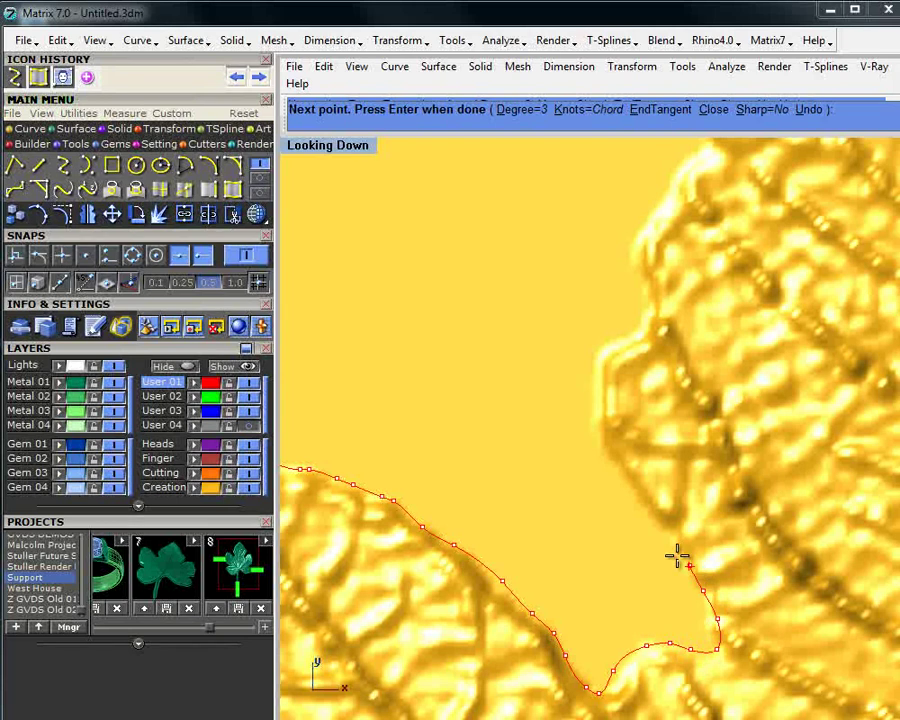
left_click(676, 552)
left_click(656, 517)
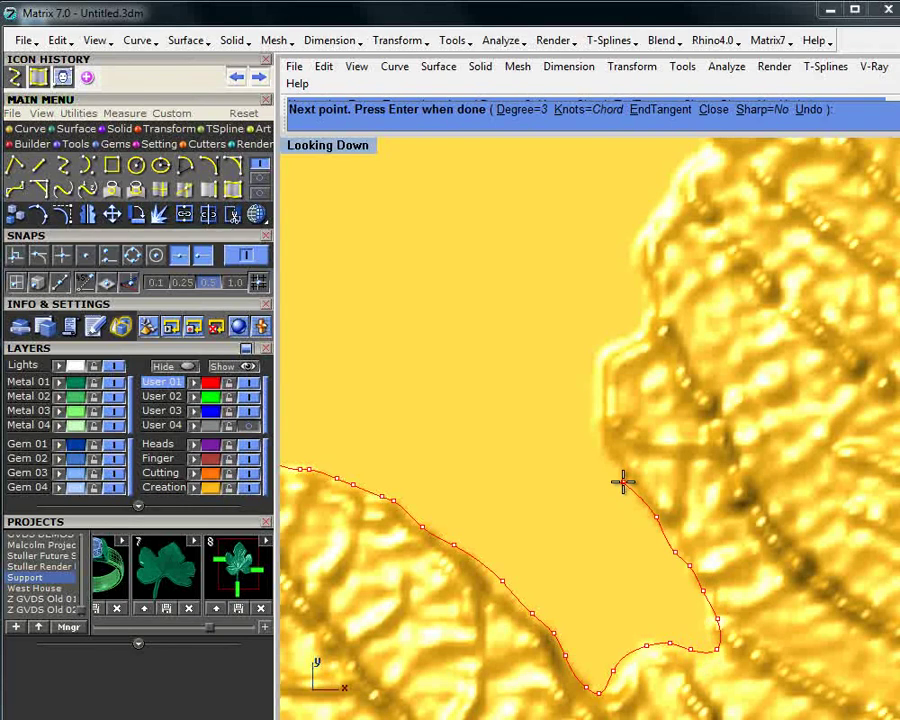
left_click(622, 482)
left_click(605, 449)
- Follow the scalloped left edge of the top lobe with curve points up to the leaf's tip
right_click_drag(599, 408, 546, 532)
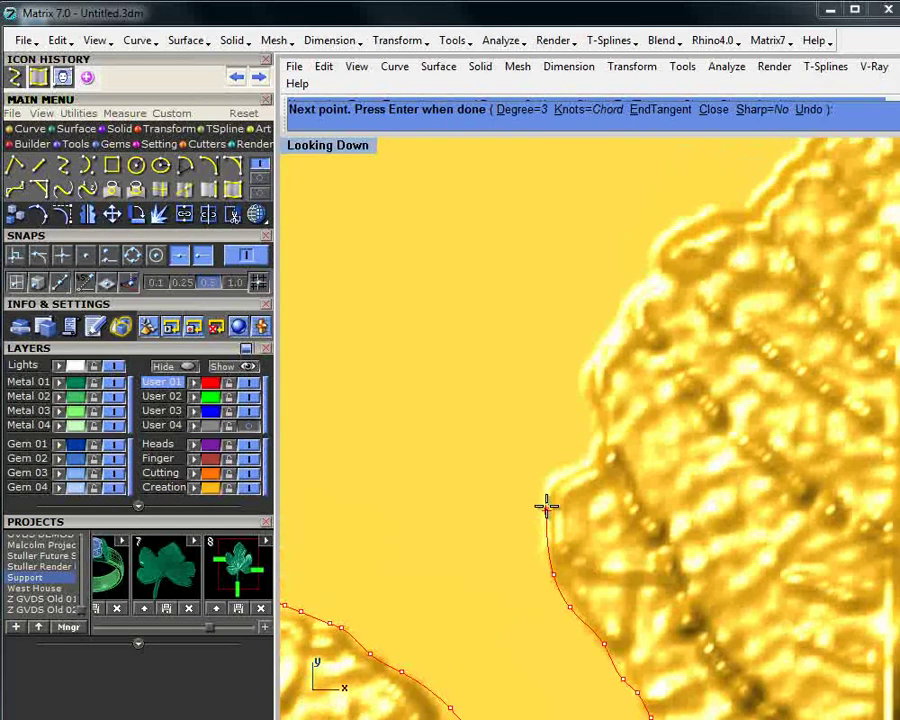
left_click(546, 510)
left_click(547, 479)
left_click(575, 464)
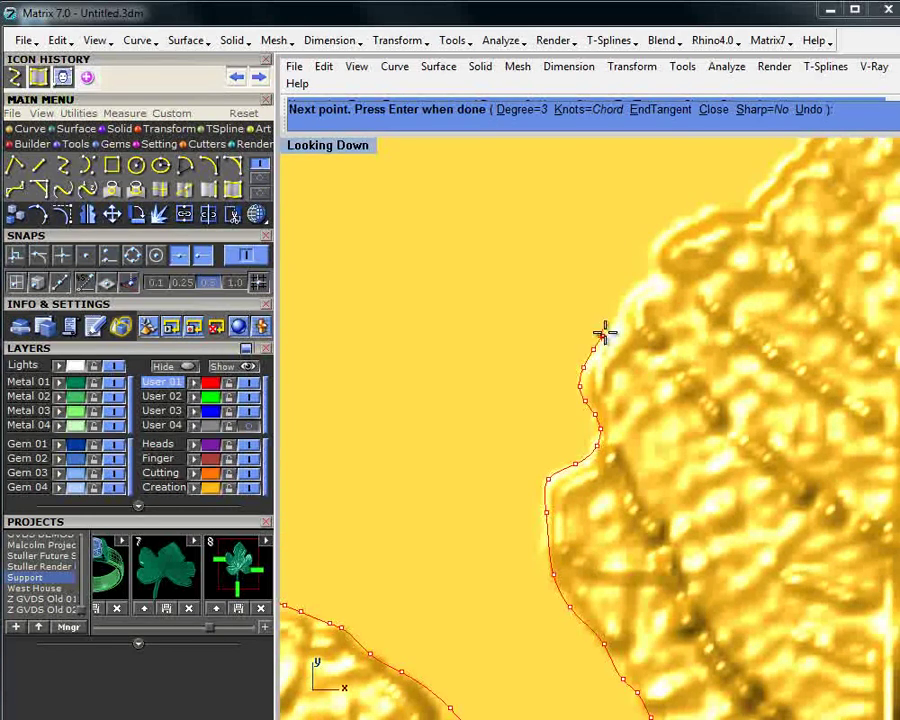
left_click(605, 331)
right_click_drag(616, 321, 419, 466)
left_click(437, 437)
left_click(455, 421)
left_click(456, 396)
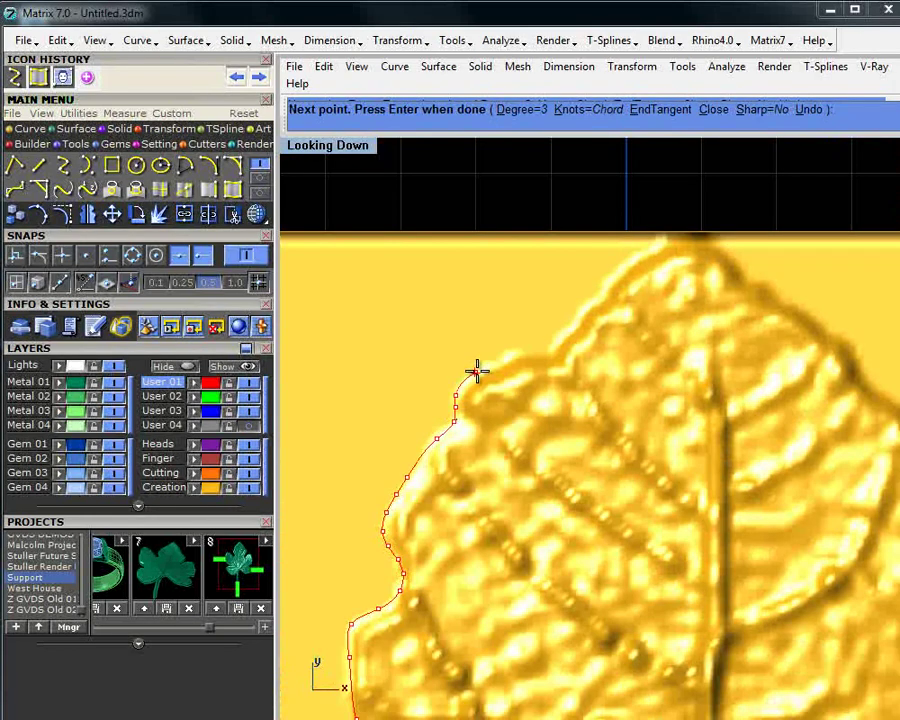
left_click(477, 369)
left_click(506, 358)
left_click(531, 350)
left_click(553, 340)
left_click(573, 322)
left_click(594, 299)
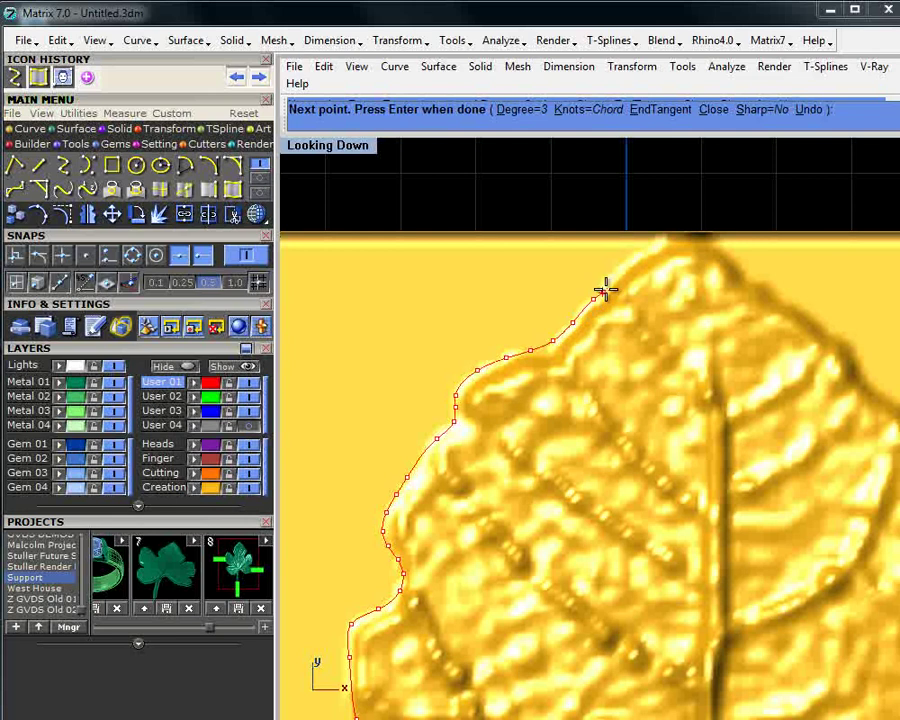
left_click(617, 275)
left_click(648, 249)
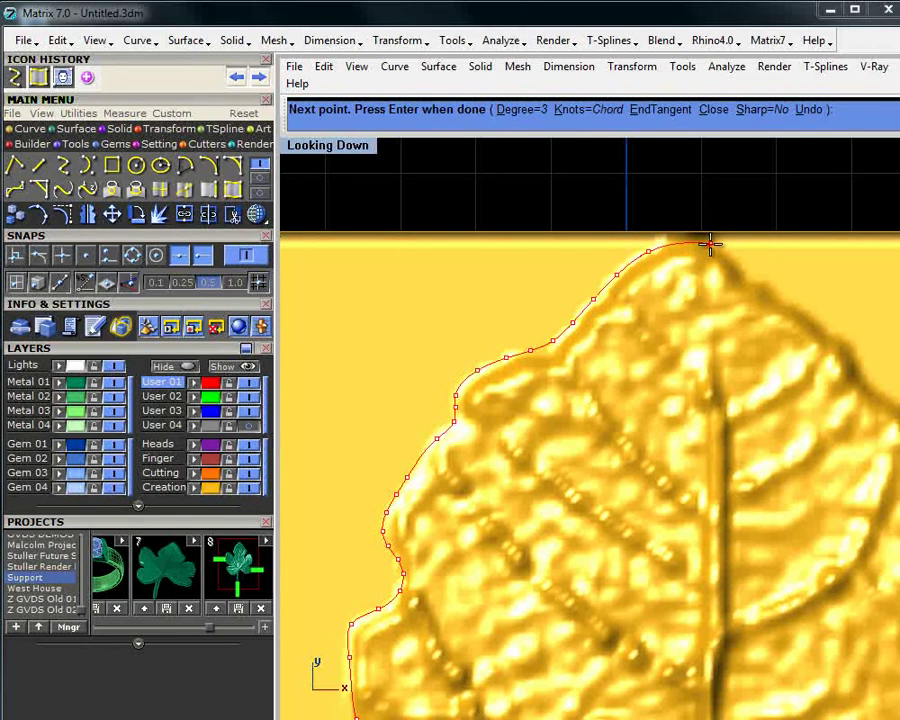
- Carry the outline curve over the leaf's tip and along the first stretch of the top lobe's right edge
left_click(711, 244)
left_click(740, 264)
left_click(751, 274)
left_click(771, 284)
left_click(792, 301)
left_click(817, 323)
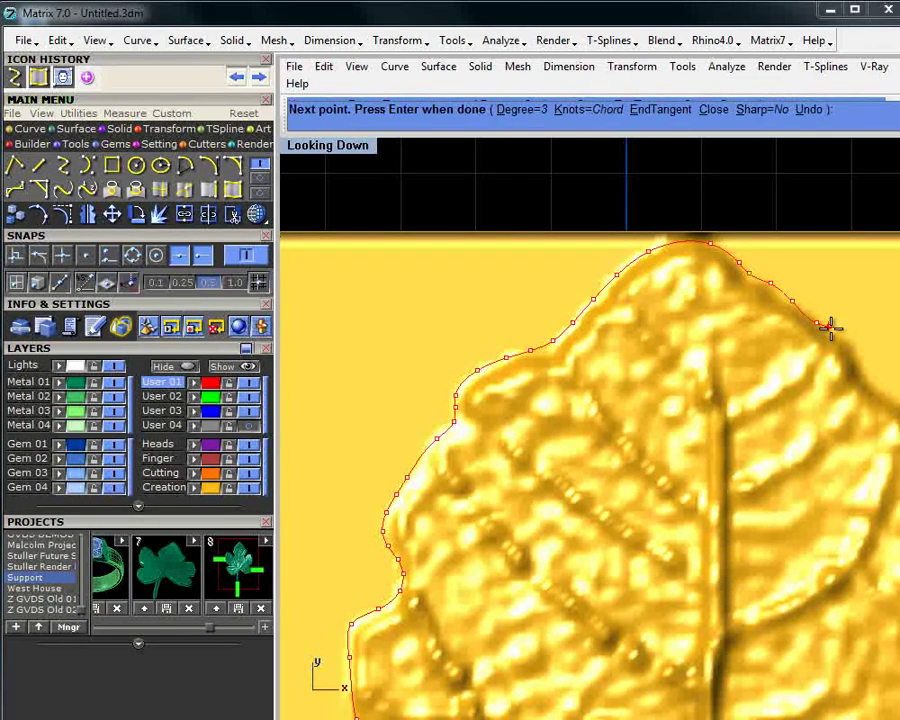
left_click(848, 338)
left_click(858, 349)
- Trace the right edge of the top lobe from below the tip to its widest point
right_click_drag(880, 385, 426, 340)
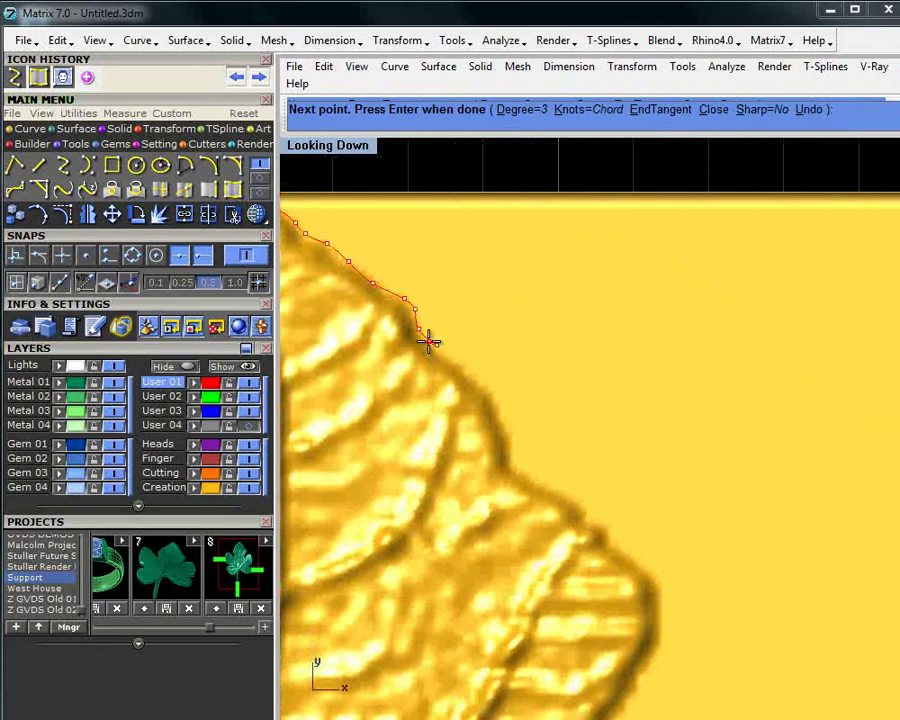
left_click(436, 346)
left_click(448, 356)
left_click(479, 382)
left_click(493, 402)
left_click(507, 442)
left_click(517, 464)
left_click(547, 480)
left_click(574, 497)
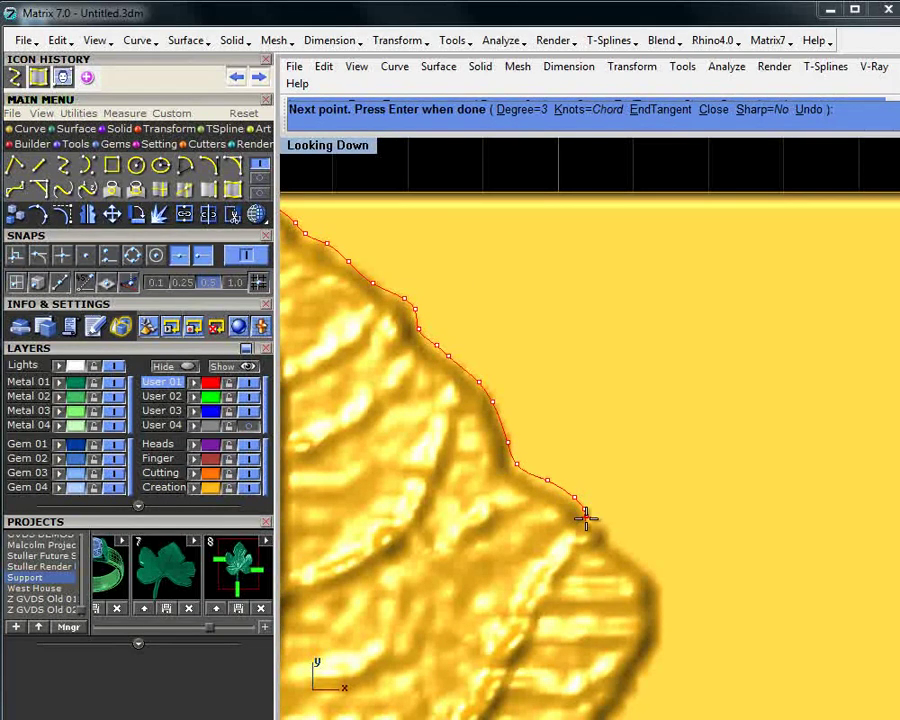
left_click(584, 508)
left_click(594, 524)
left_click(610, 536)
left_click(642, 561)
left_click(654, 578)
left_click(660, 606)
left_click(661, 636)
- Continue the curve down and inward along the lower right edge of the top lobe
right_click_drag(634, 694, 685, 538)
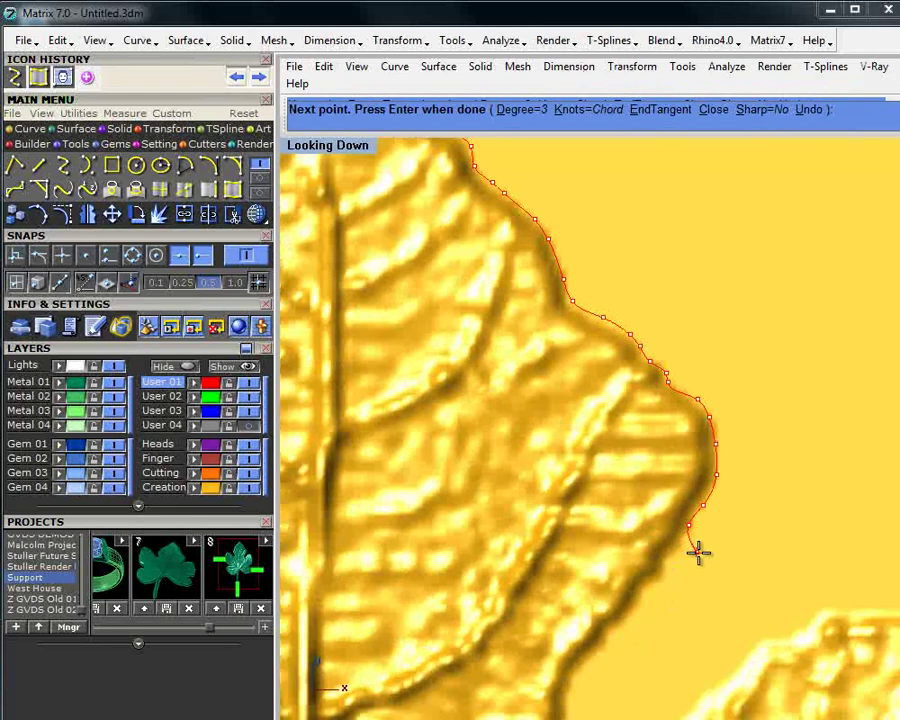
left_click(664, 566)
left_click(651, 581)
left_click(633, 594)
left_click(616, 620)
left_click(599, 640)
- Trace the rest of the top lobe's lower right edge down into the notch beside the upper right lobe
right_click_drag(579, 663, 544, 483)
left_click(538, 549)
left_click(544, 578)
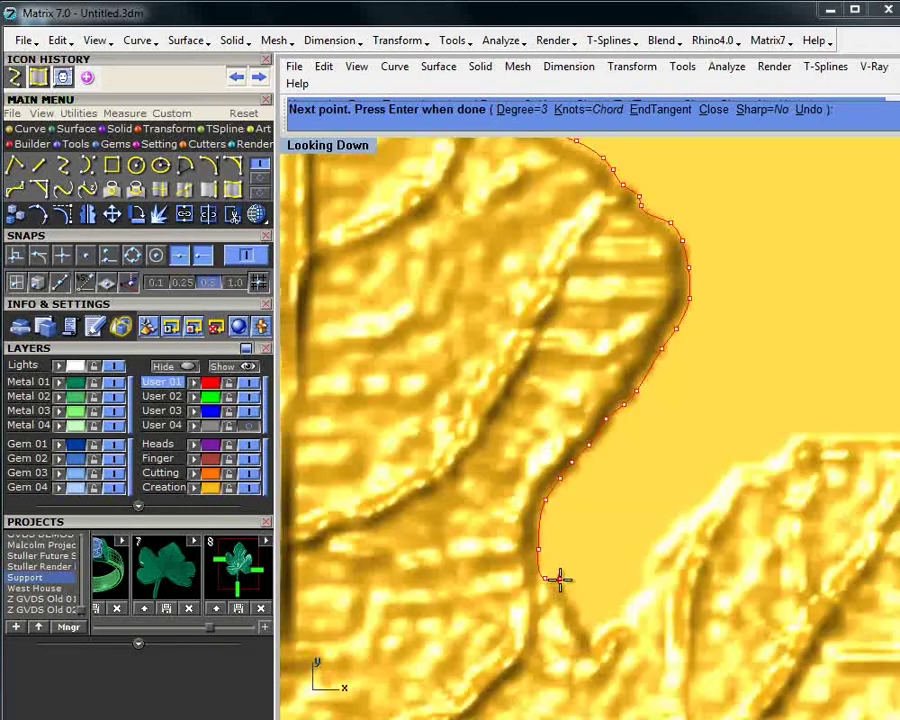
left_click(559, 579)
left_click(564, 598)
right_click_drag(603, 625, 528, 563)
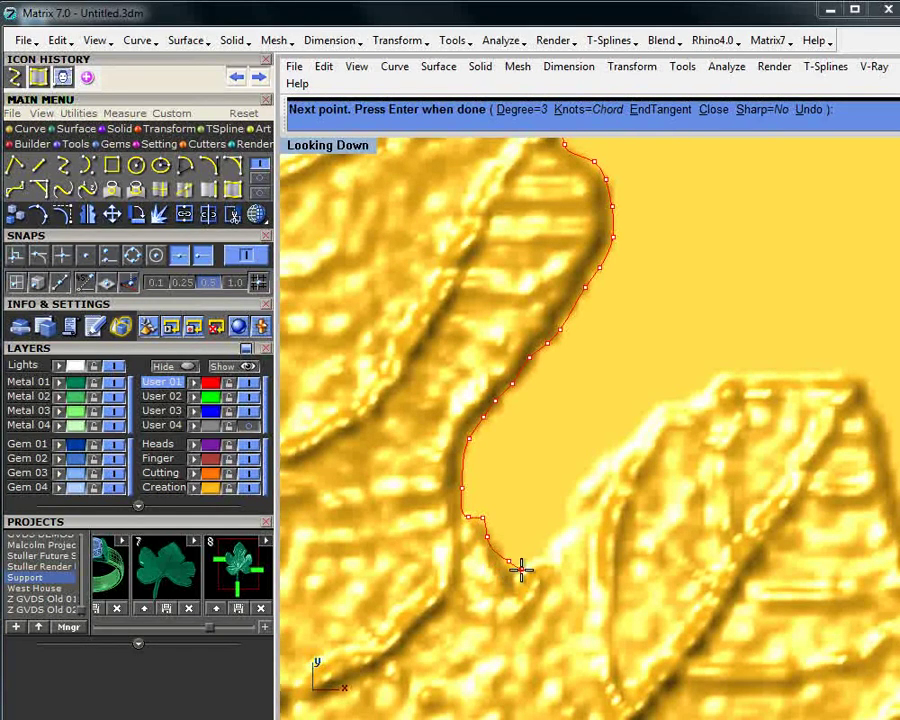
left_click(520, 569)
- Trace the inner edge of the upper right lobe from the notch up to the start of its flat top
left_click(537, 555)
left_click(551, 541)
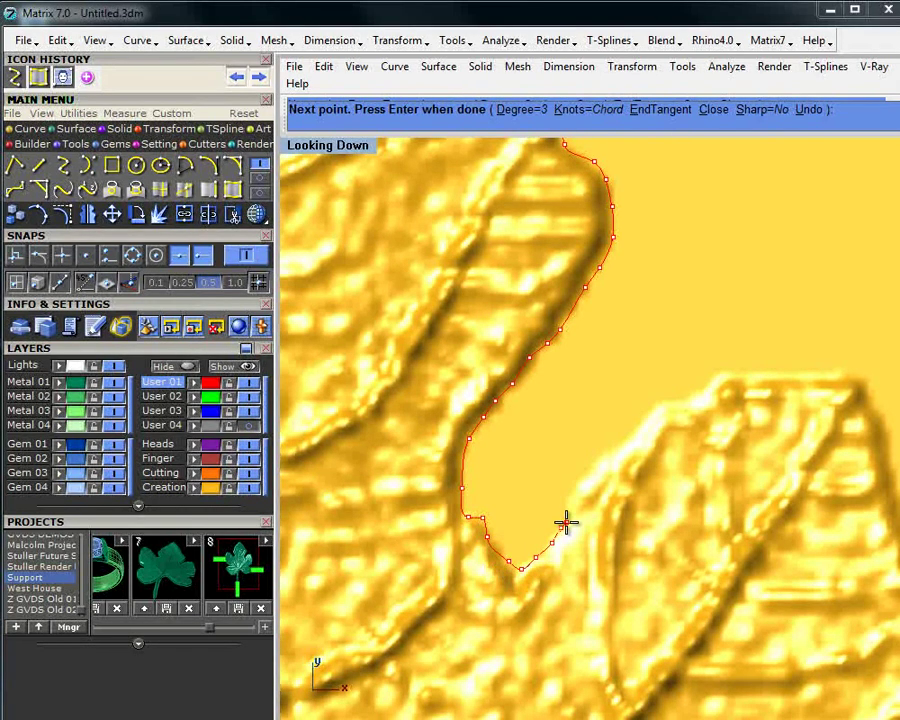
left_click(566, 512)
left_click(578, 489)
left_click(597, 468)
left_click(619, 446)
left_click(637, 424)
left_click(648, 411)
left_click(668, 397)
left_click(680, 393)
left_click(697, 387)
left_click(710, 382)
left_click(722, 376)
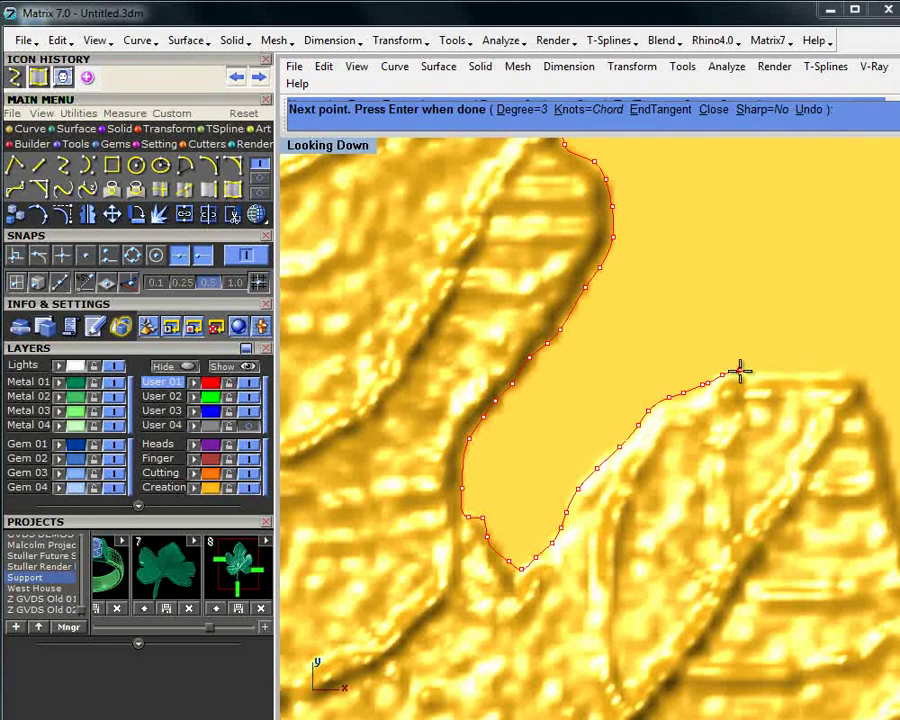
left_click(741, 370)
- Carry the curve across the upper right lobe's flat top, around its corner and down its outer edge
right_click_drag(779, 393, 550, 289)
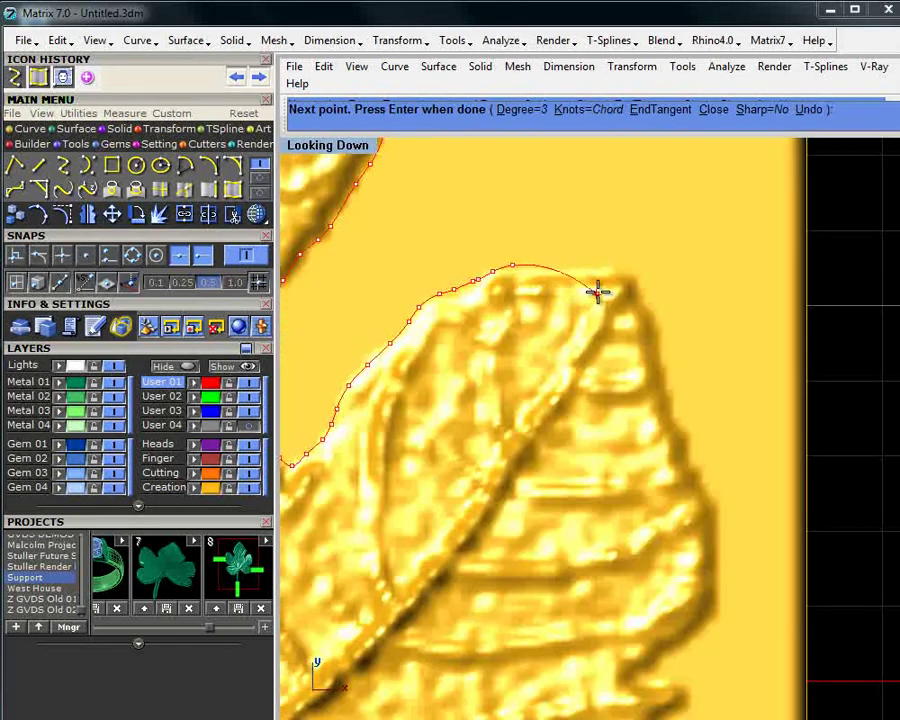
left_click(567, 272)
left_click(608, 270)
left_click(633, 276)
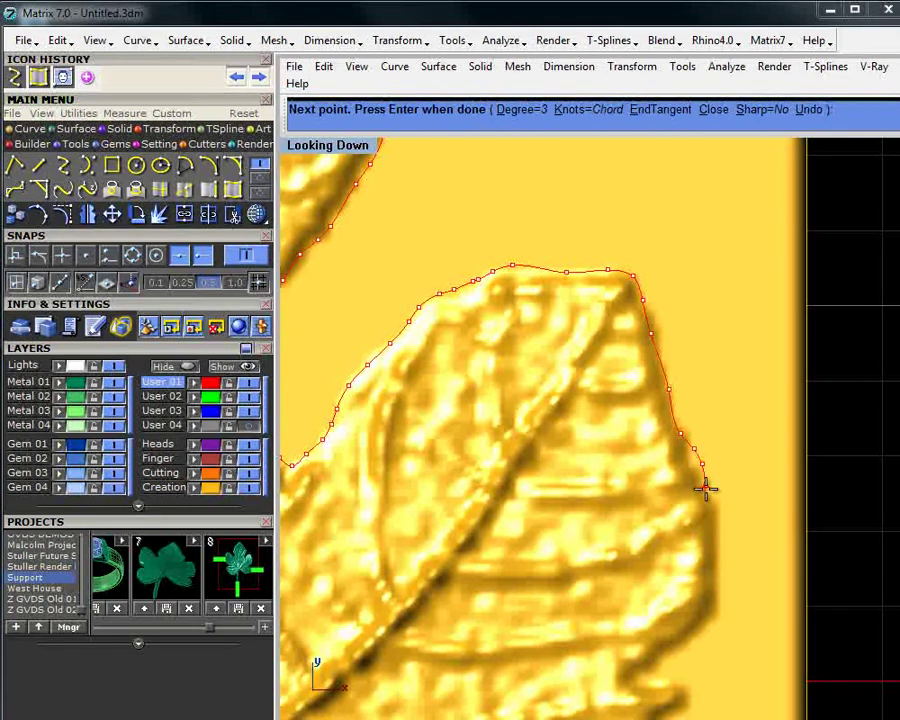
left_click(714, 514)
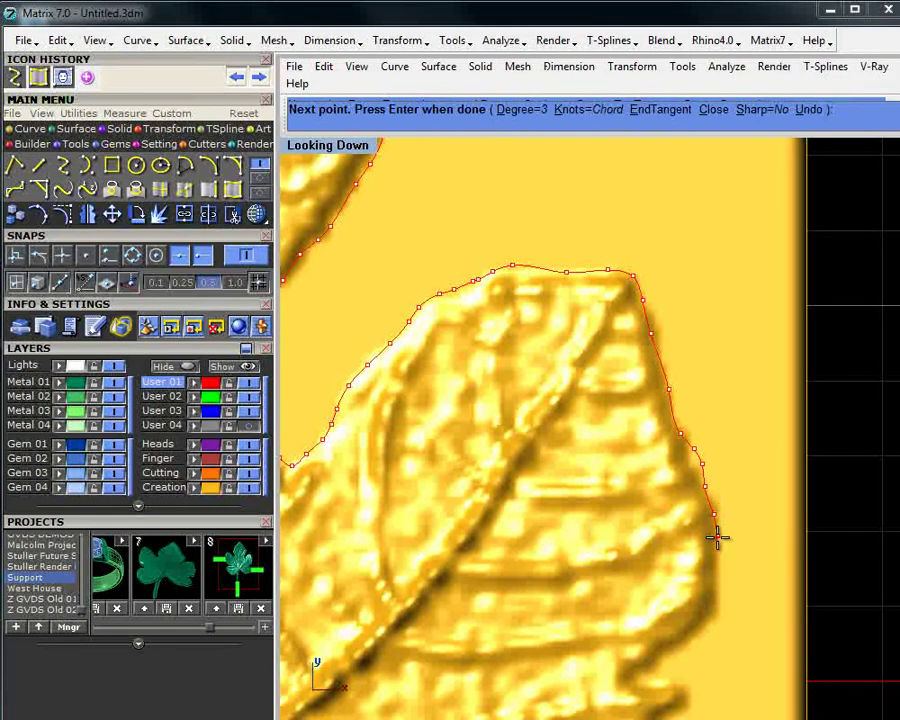
left_click(716, 548)
left_click(718, 591)
left_click(705, 614)
left_click(662, 648)
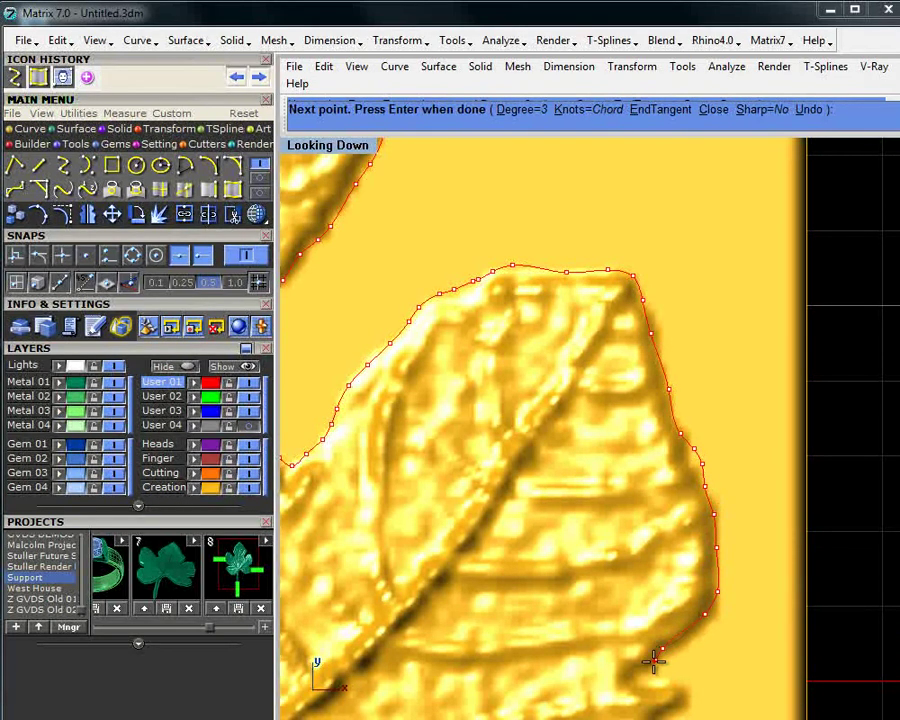
- Follow the small notch and pointed tooth below the upper right lobe, then inward to the gap above the lower right lobe
left_click(647, 667)
left_click(634, 679)
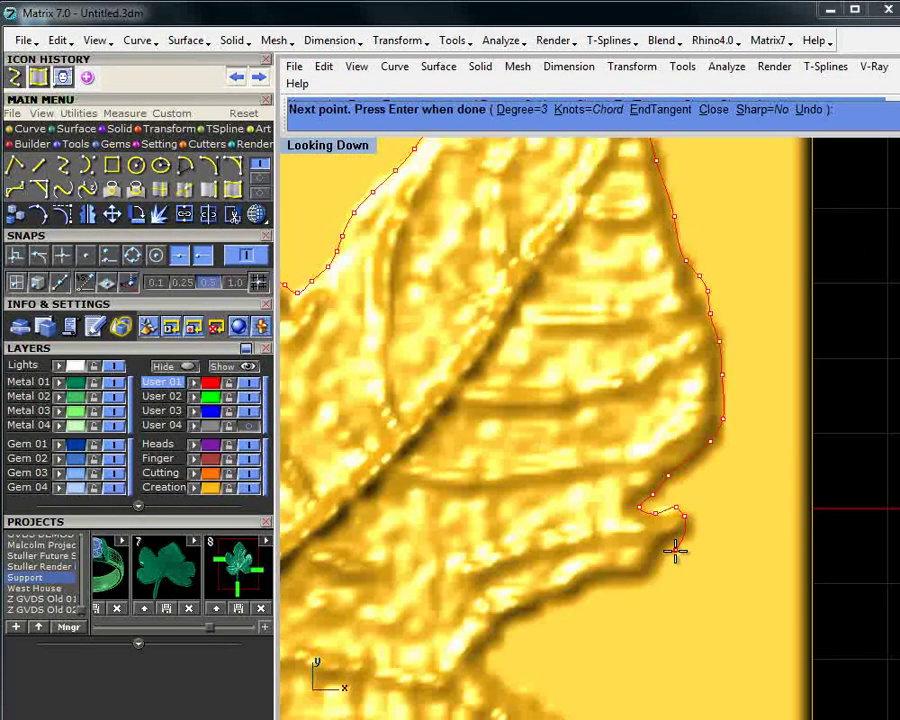
left_click(675, 550)
left_click(655, 573)
left_click(628, 584)
left_click(568, 600)
left_click(543, 610)
left_click(522, 617)
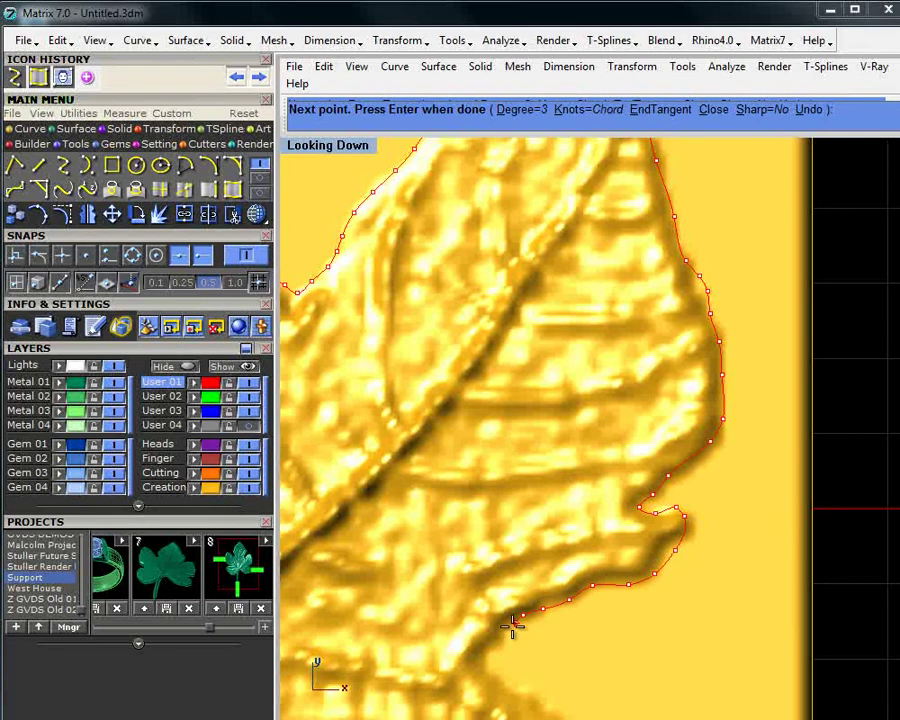
left_click(504, 633)
left_click(488, 648)
- Trace the upper edge of the lower right lobe from the gap outward and around its rounded tip
left_click(494, 672)
left_click(524, 686)
right_click_drag(522, 685, 522, 472)
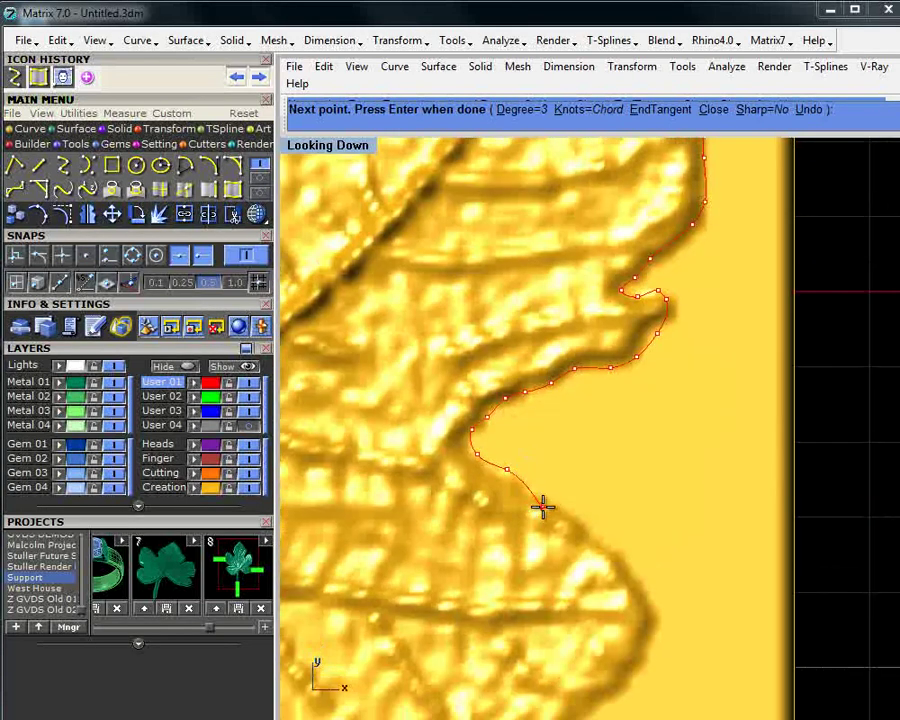
left_click(548, 495)
left_click(578, 519)
left_click(598, 531)
left_click(606, 540)
left_click(624, 558)
left_click(643, 593)
left_click(652, 603)
left_click(647, 623)
left_click(638, 654)
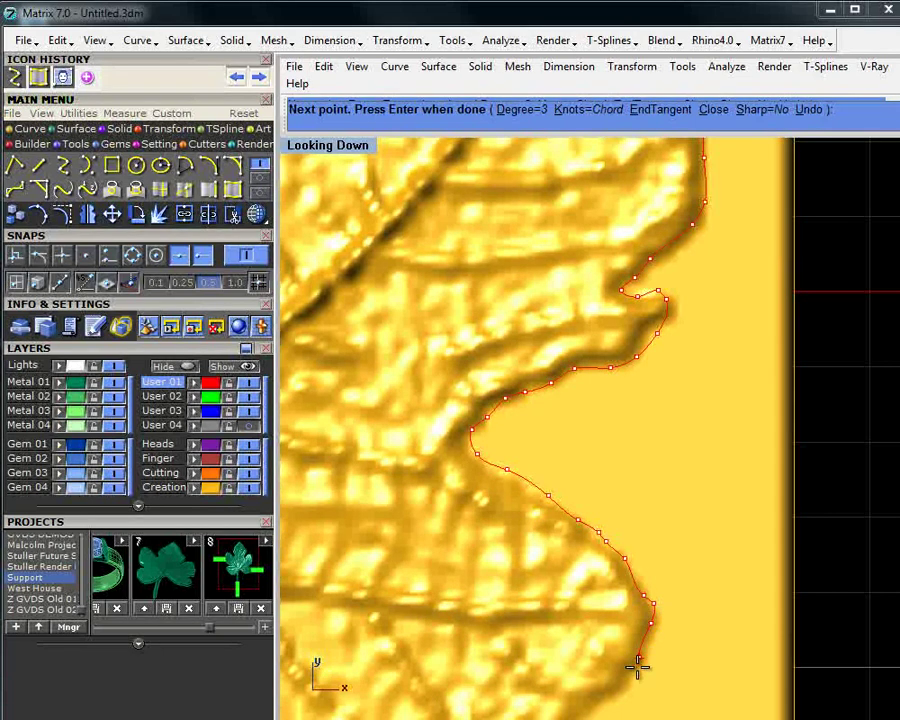
left_click(631, 674)
- Continue the curve inward along the outer half of the lower right lobe's wavy bottom edge
right_click_drag(635, 663, 661, 526)
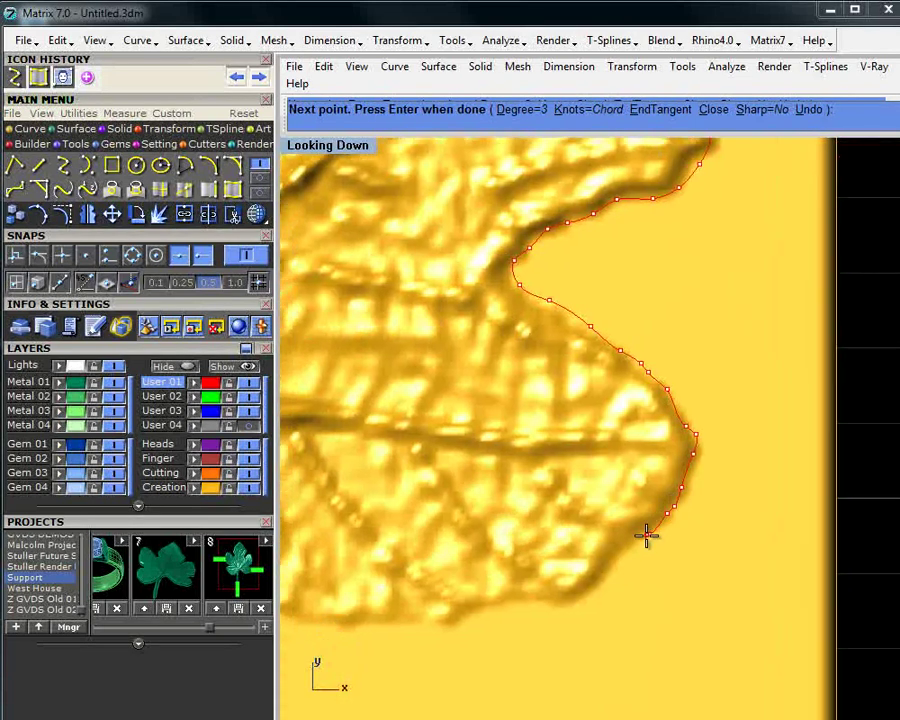
left_click(648, 533)
left_click(624, 551)
left_click(611, 576)
left_click(594, 588)
left_click(553, 603)
left_click(522, 596)
left_click(480, 607)
left_click(460, 619)
left_click(437, 625)
- Trace the lowest part of the lower right lobe's edge and start up toward the stem
right_click_drag(412, 629, 574, 588)
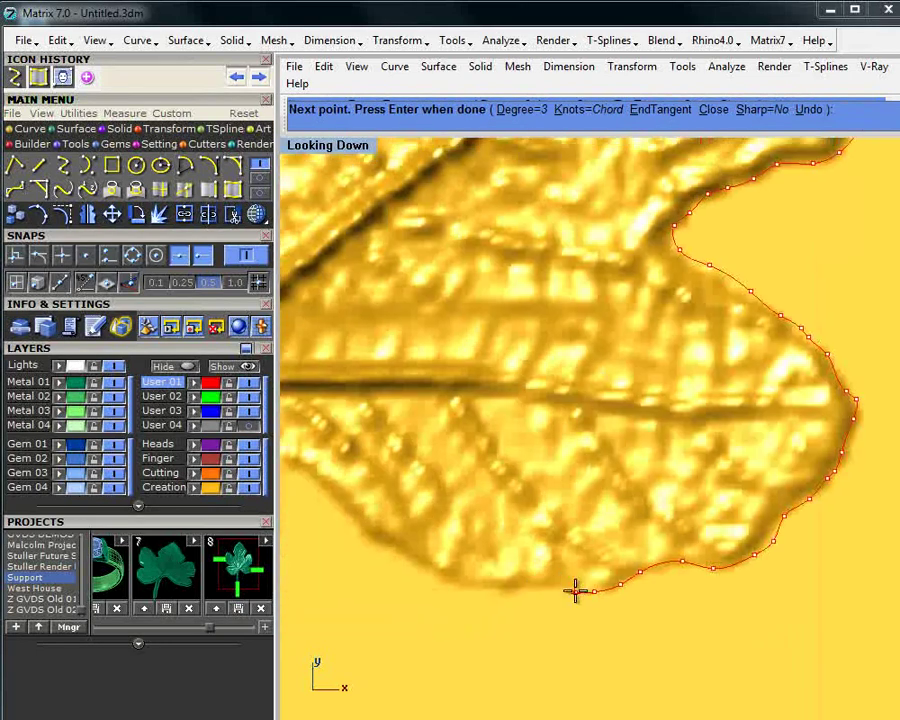
left_click(560, 581)
left_click(515, 582)
left_click(480, 588)
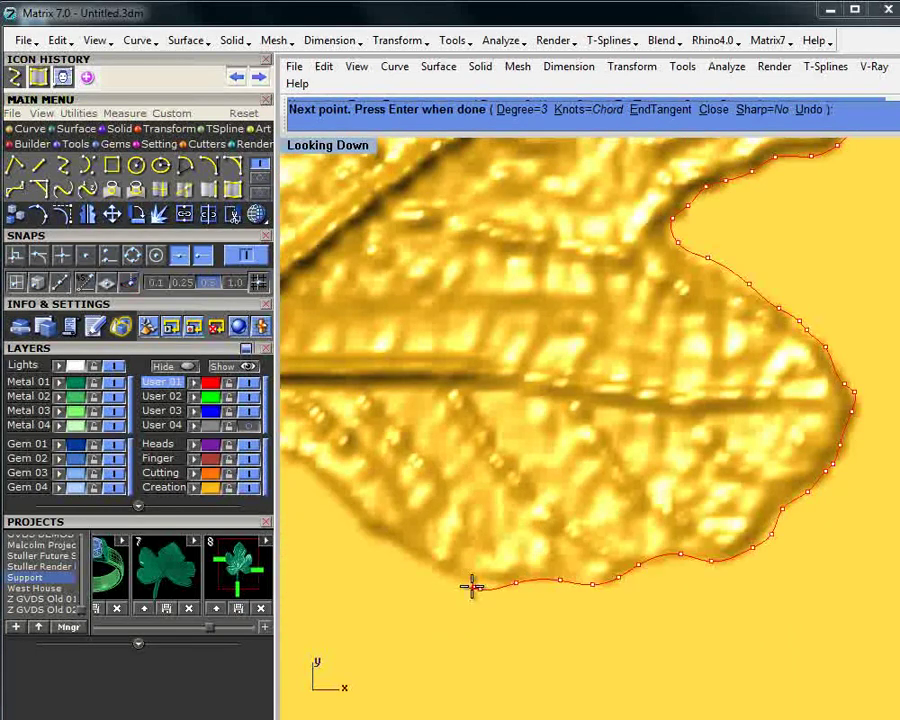
left_click(452, 578)
left_click(426, 564)
left_click(397, 546)
- Follow the lower right lobe's inner edge up to the leaf base beside the stem
right_click_drag(384, 524, 501, 540)
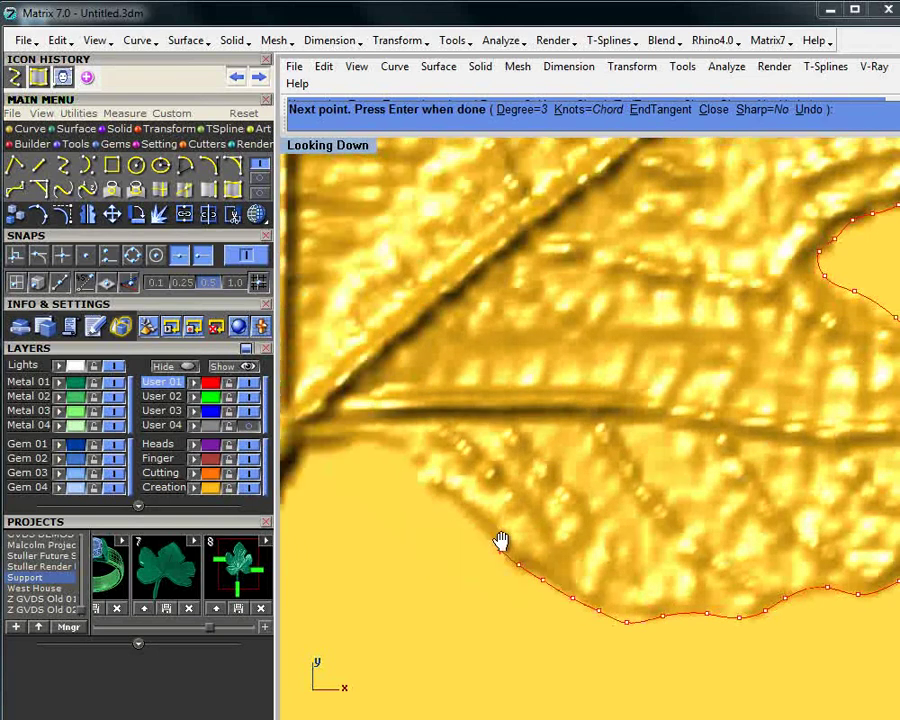
left_click(501, 546)
left_click(465, 505)
left_click(435, 487)
left_click(422, 481)
left_click(415, 459)
left_click(400, 449)
left_click(375, 440)
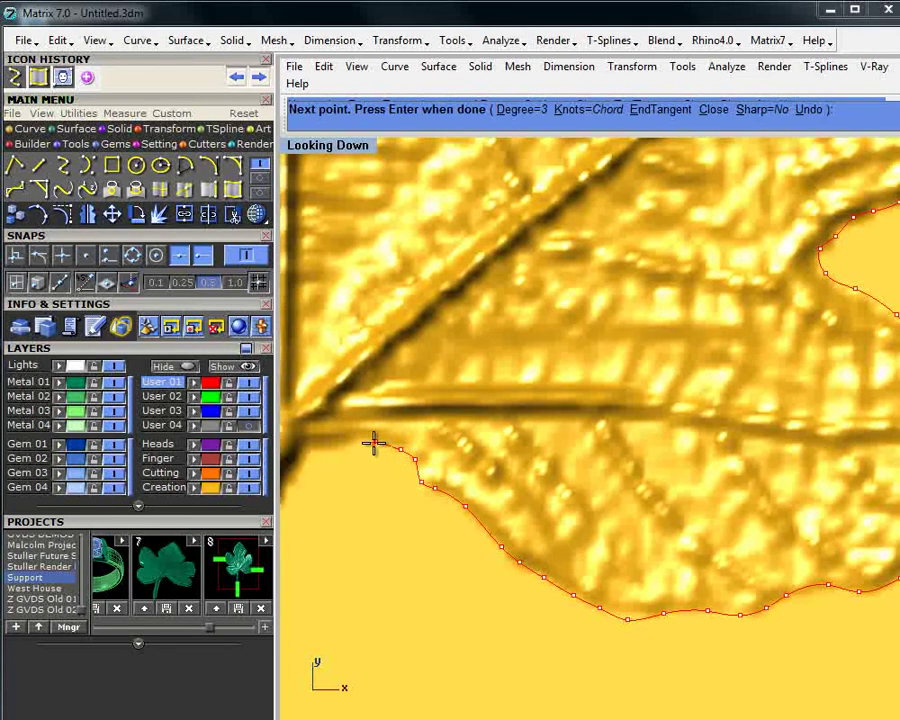
left_click(340, 440)
right_click_drag(340, 440, 530, 446)
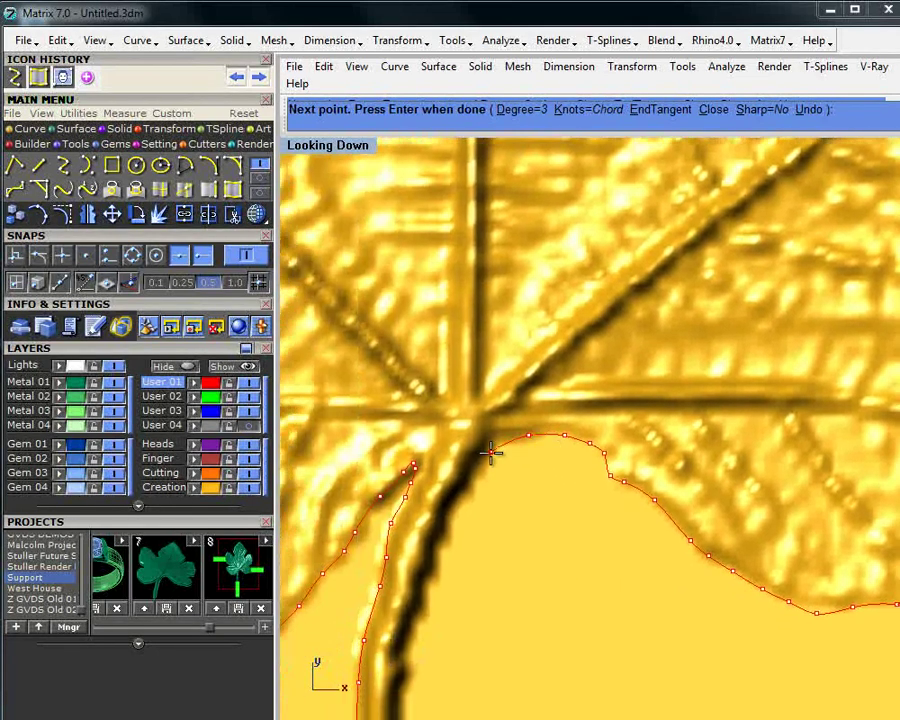
- Trace the right side of the stem downward and finish the leaf outline curve
left_click(489, 447)
left_click(463, 495)
left_click(448, 540)
right_click_drag(442, 566, 508, 422)
left_click(481, 503)
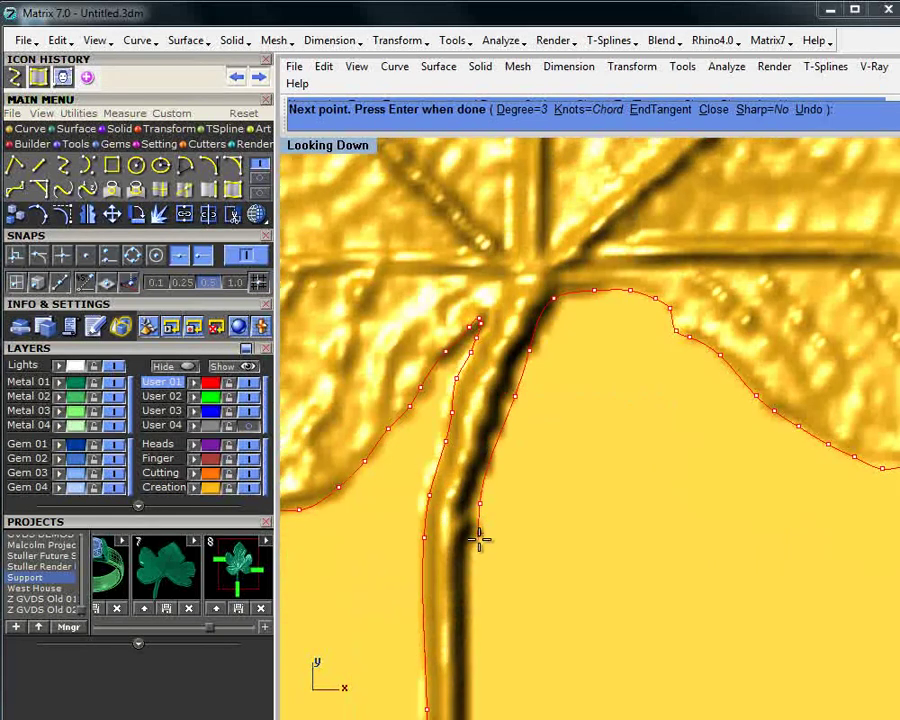
left_click(477, 557)
right_click_drag(476, 594, 526, 524)
key("Return")
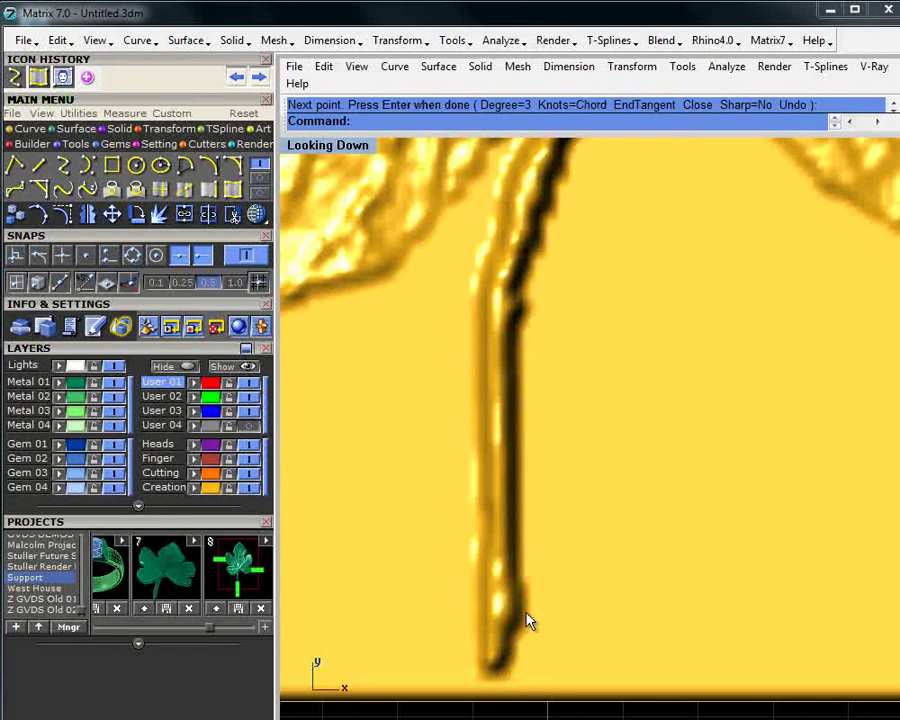
- Hide the Creation layer's relief to view the complete traced leaf outline
scroll(574, 349, "down", 3)
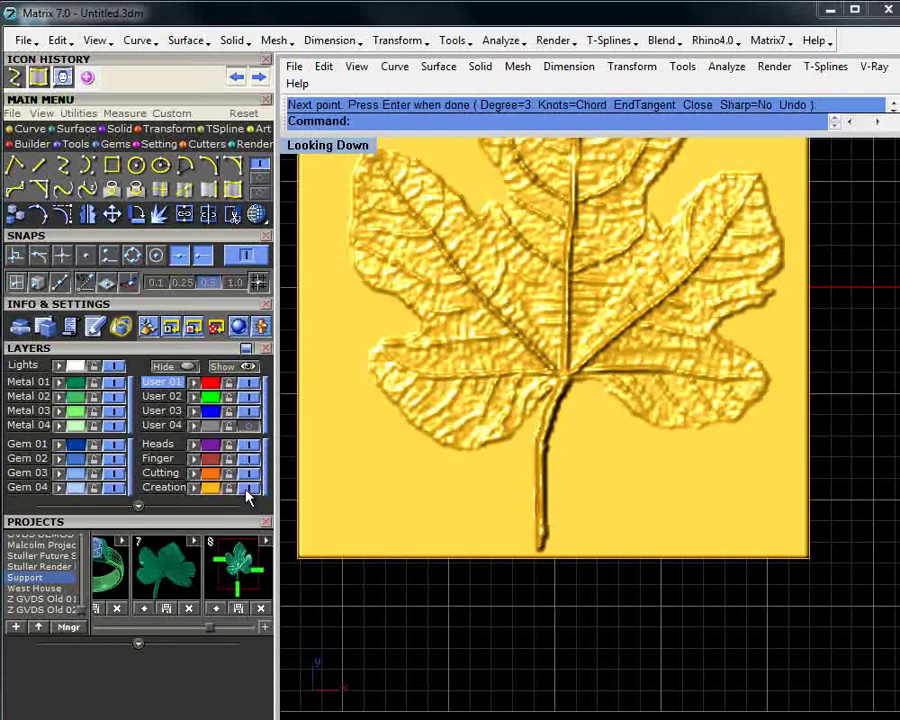
left_click(248, 488)
scroll(584, 372, "down", 2)
right_click_drag(574, 366, 567, 477)
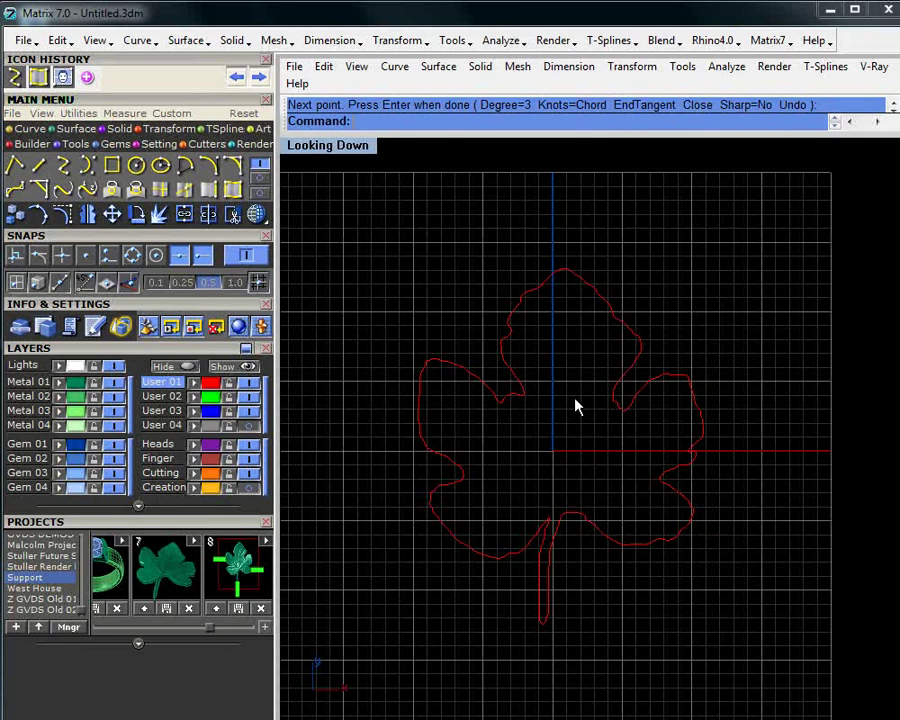
right_click_drag(527, 507, 532, 450)
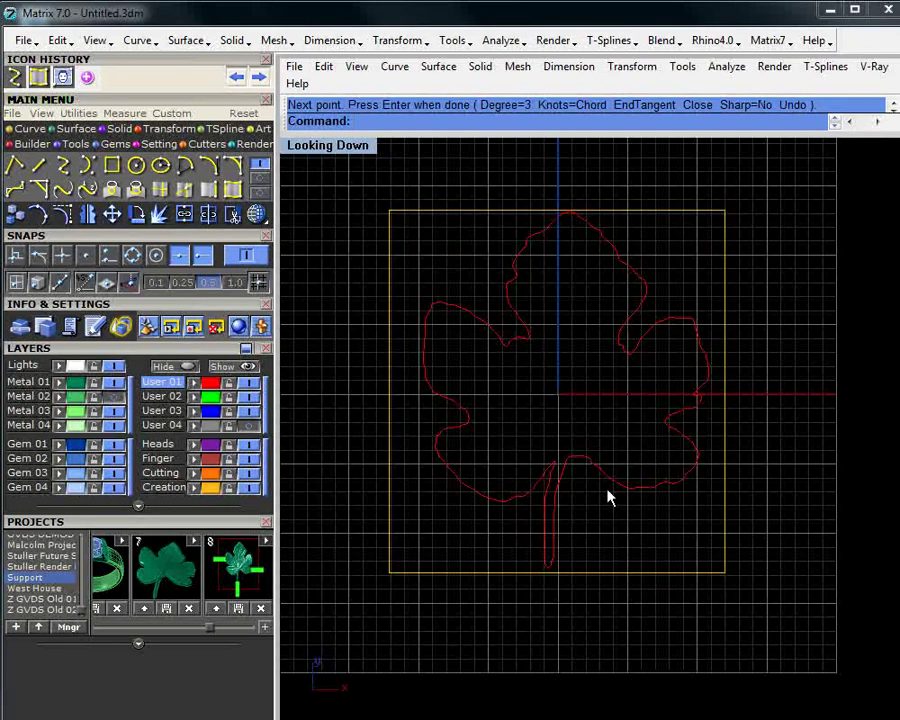
- Create a flat surface from the traced leaf outline on the Metal 01 layer
left_click(624, 320)
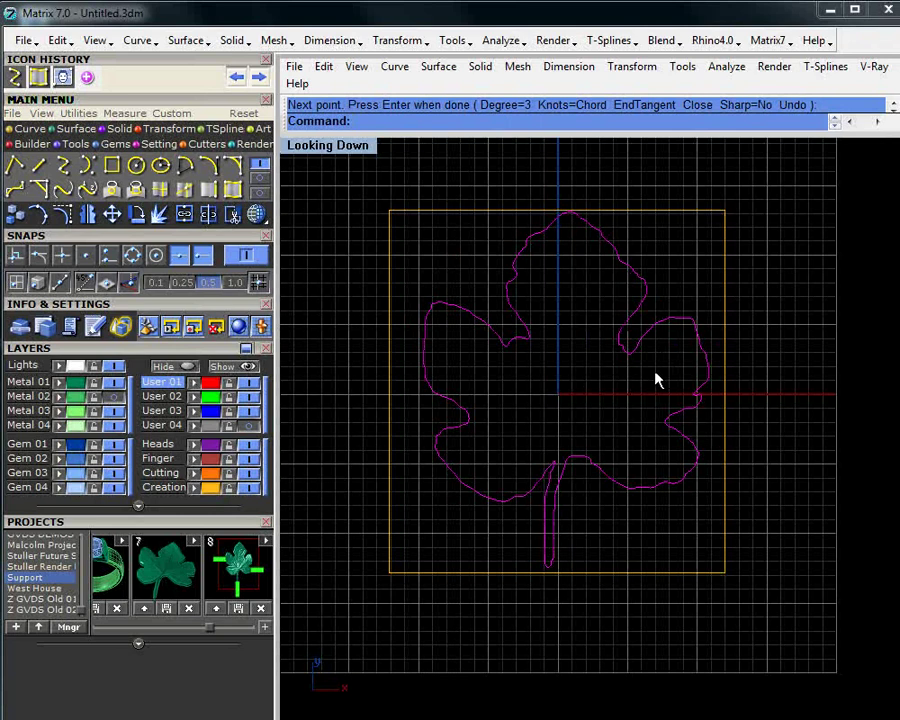
left_click(75, 129)
left_click(78, 385)
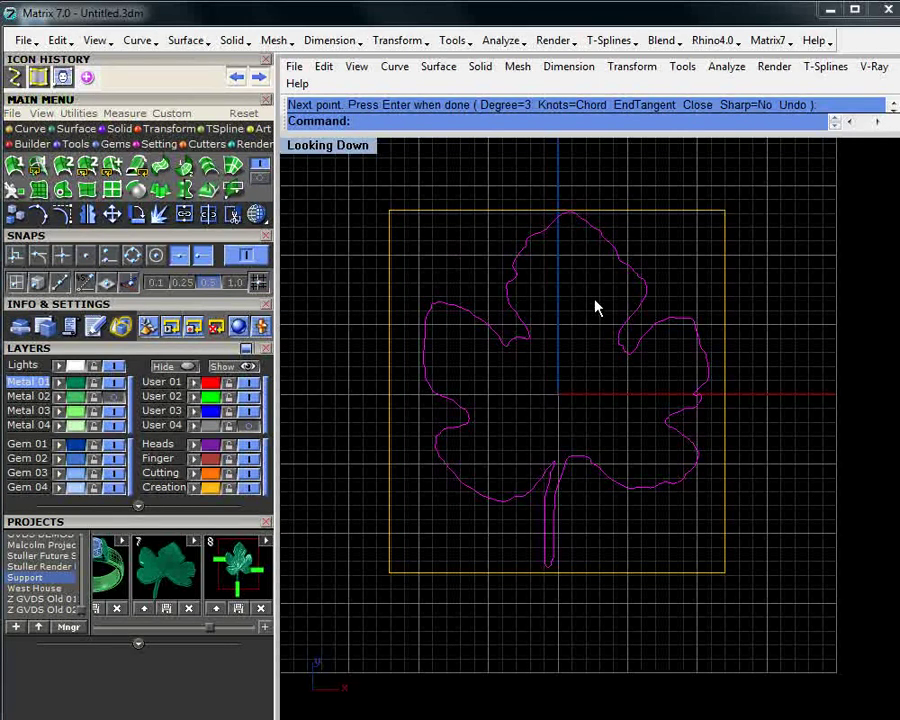
mouse_move(590, 308)
right_mouse_down()
mouse_move(605, 348)
mouse_move(587, 327)
right_mouse_up()
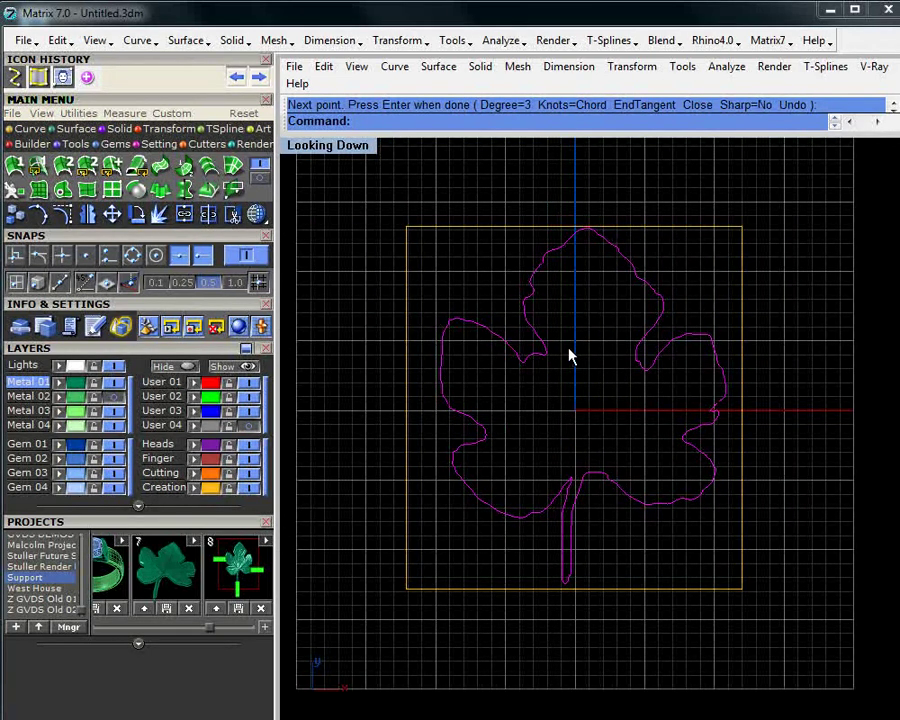
left_click(63, 192)
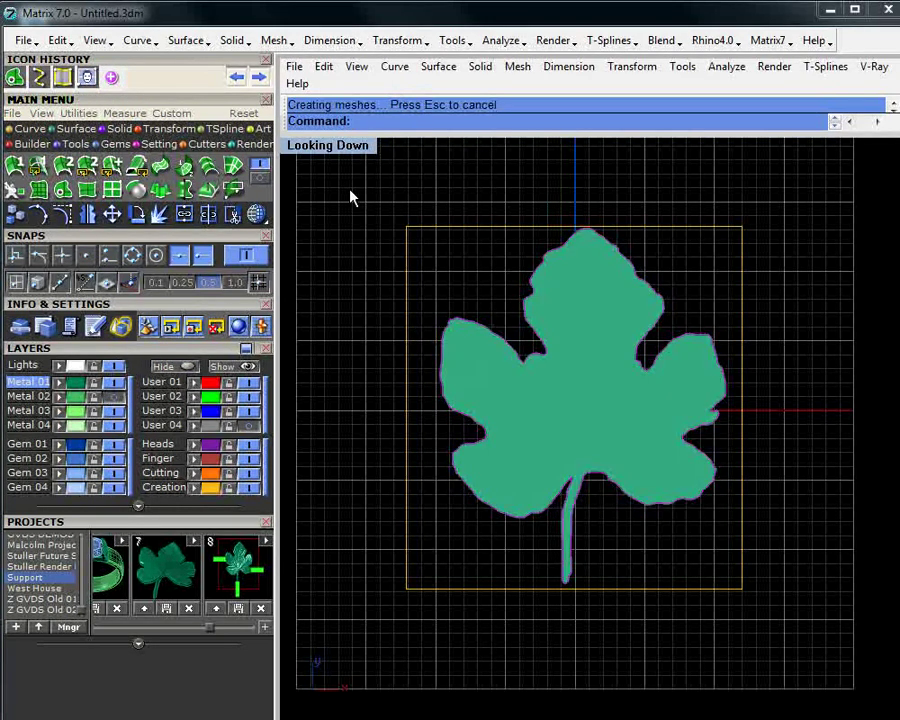
- Maximize the Perspective view with a shade mode that shows surface edges and isocurves, and hide the frame and outline layers
double_click(365, 148)
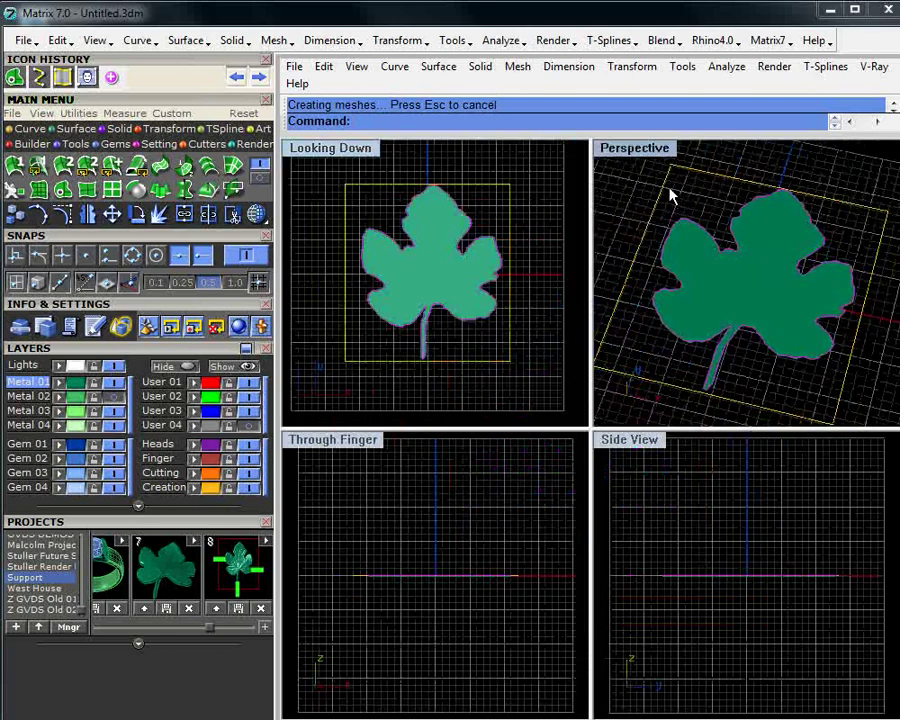
double_click(634, 148)
left_click(262, 217)
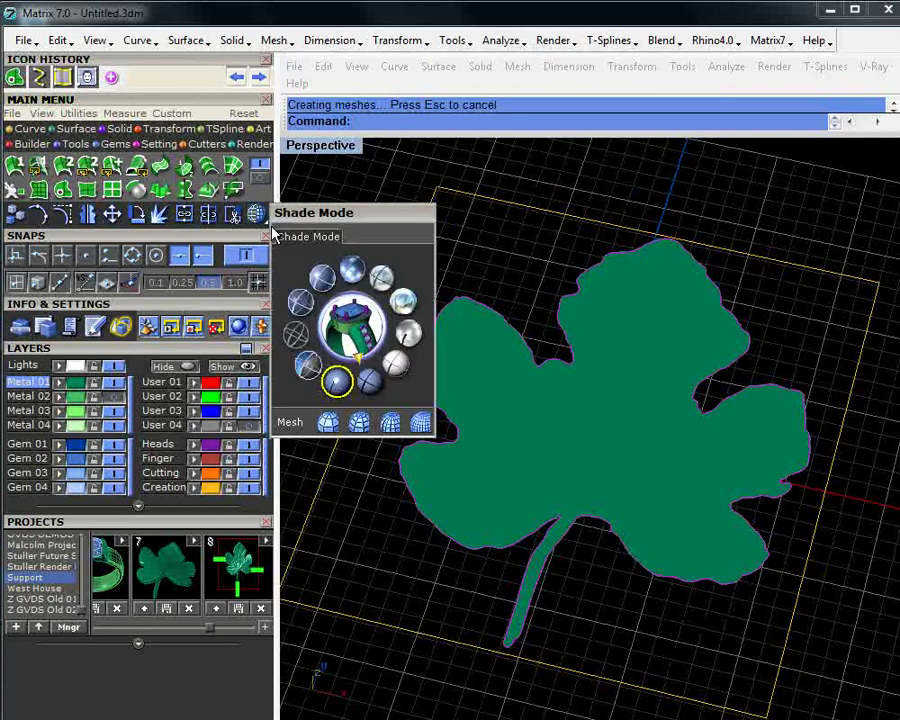
left_click(322, 272)
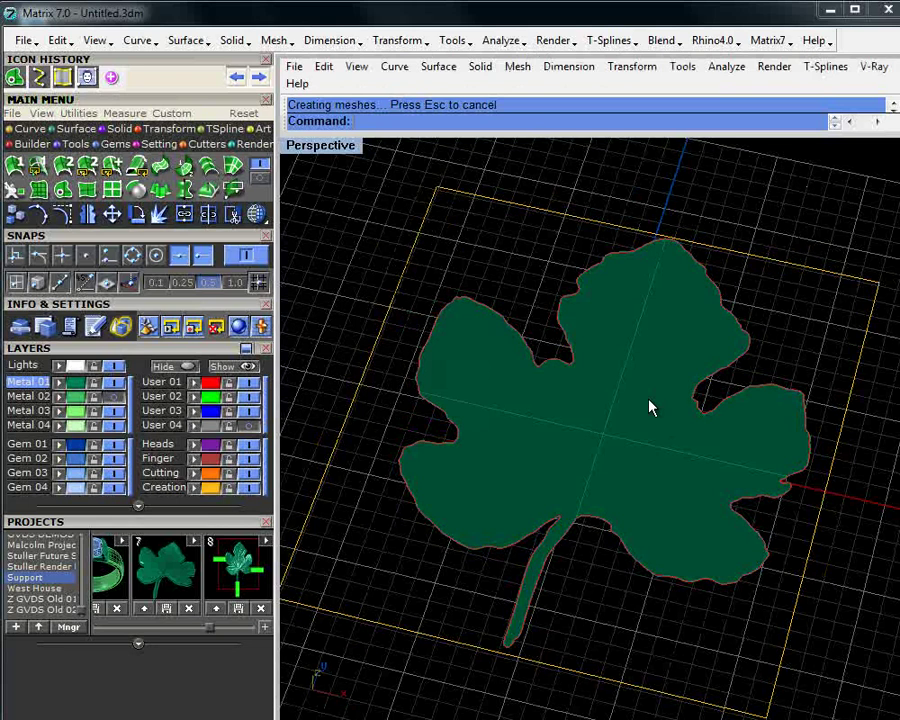
right_click_drag(649, 404, 599, 420)
mouse_move(634, 464)
right_mouse_down()
mouse_move(645, 374)
mouse_move(642, 455)
right_mouse_up()
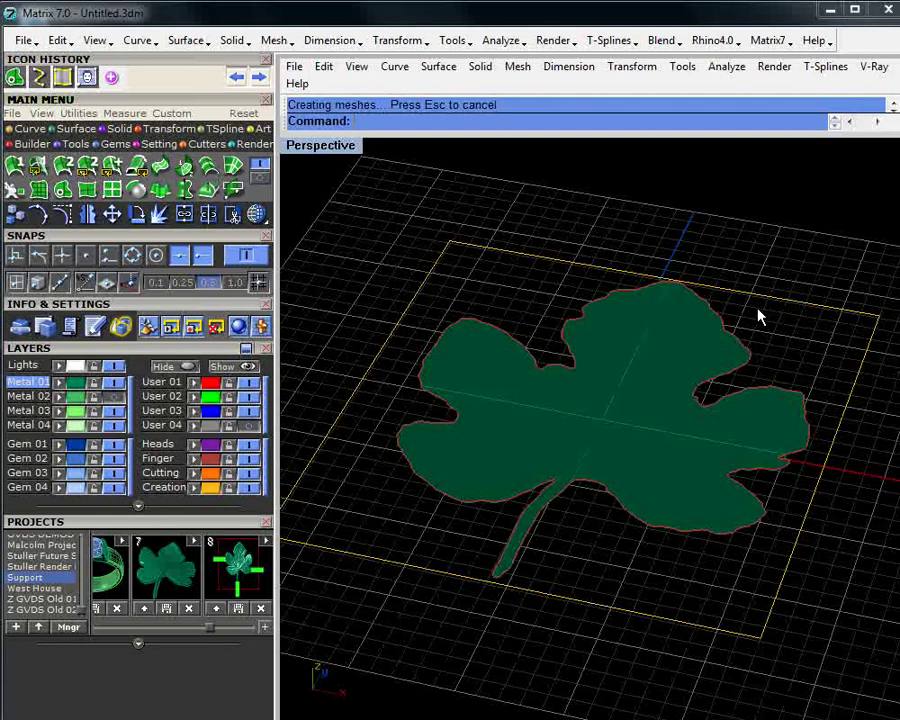
left_click(249, 488)
- Wrap the leaf surface in a world-aligned bounding-box control cage with X point count 5, Y point count 5 and a global edit region
left_click(520, 370)
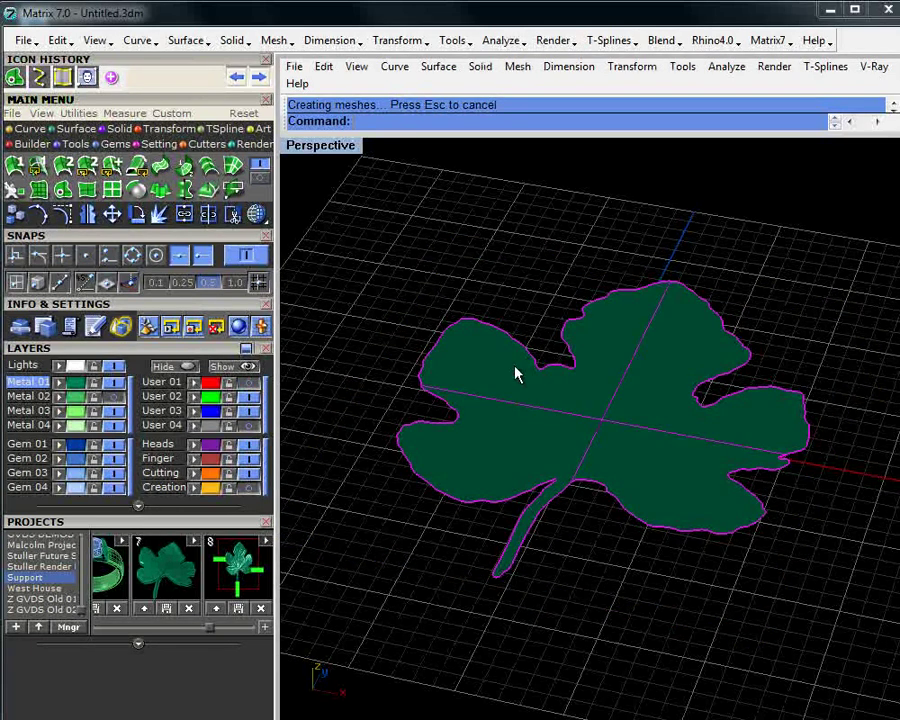
left_click(157, 131)
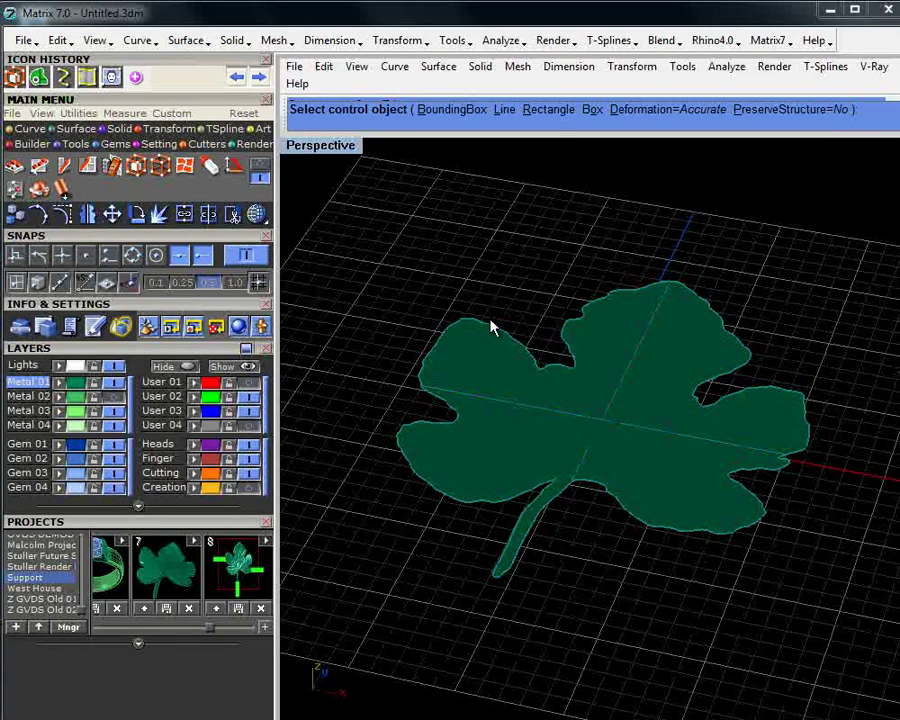
left_click(465, 111)
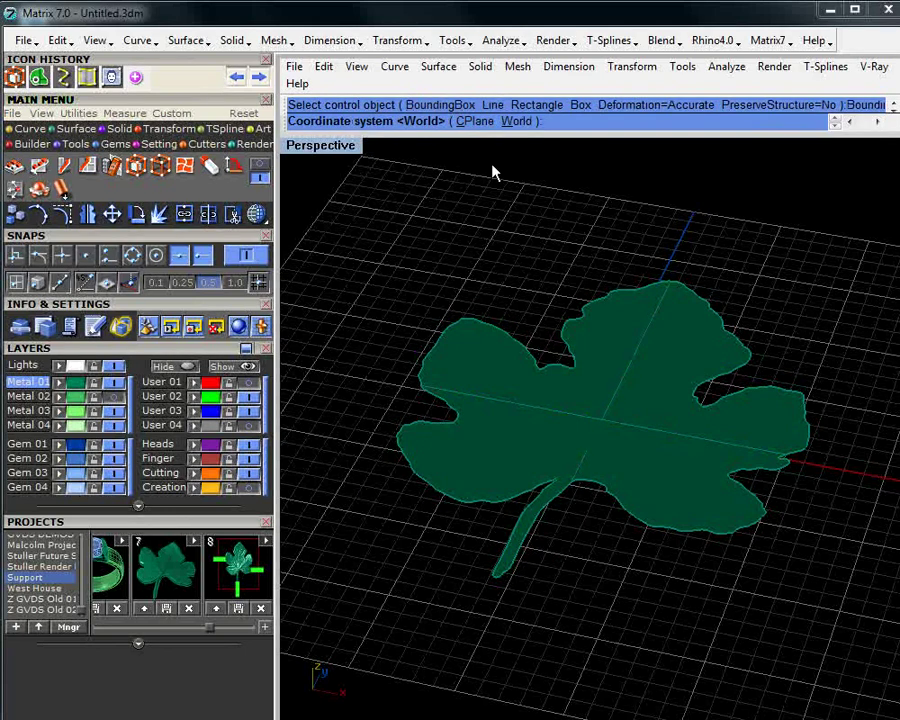
key("Return")
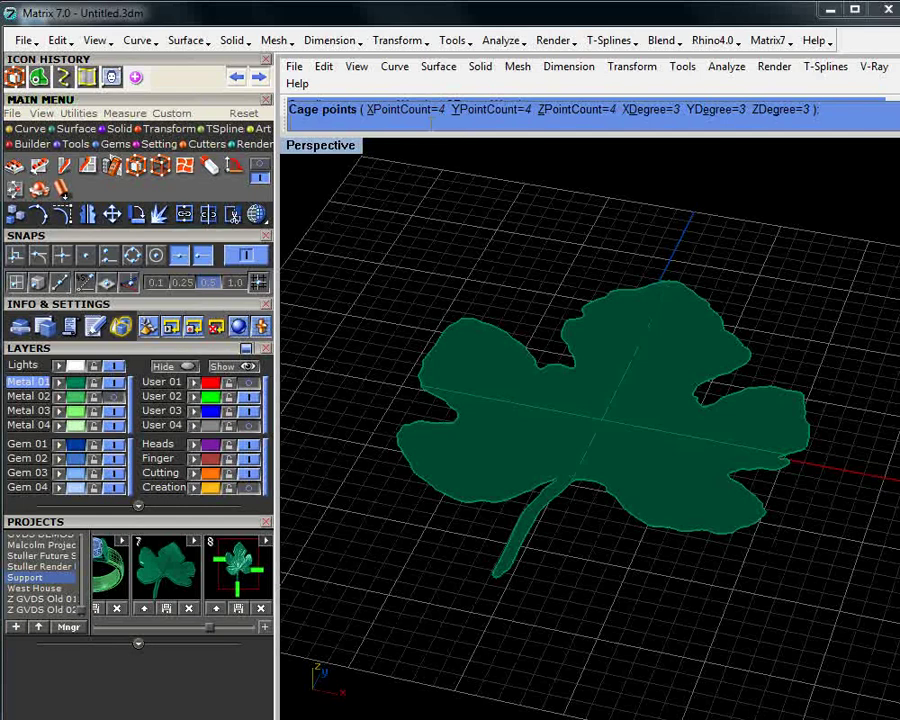
left_click(405, 110)
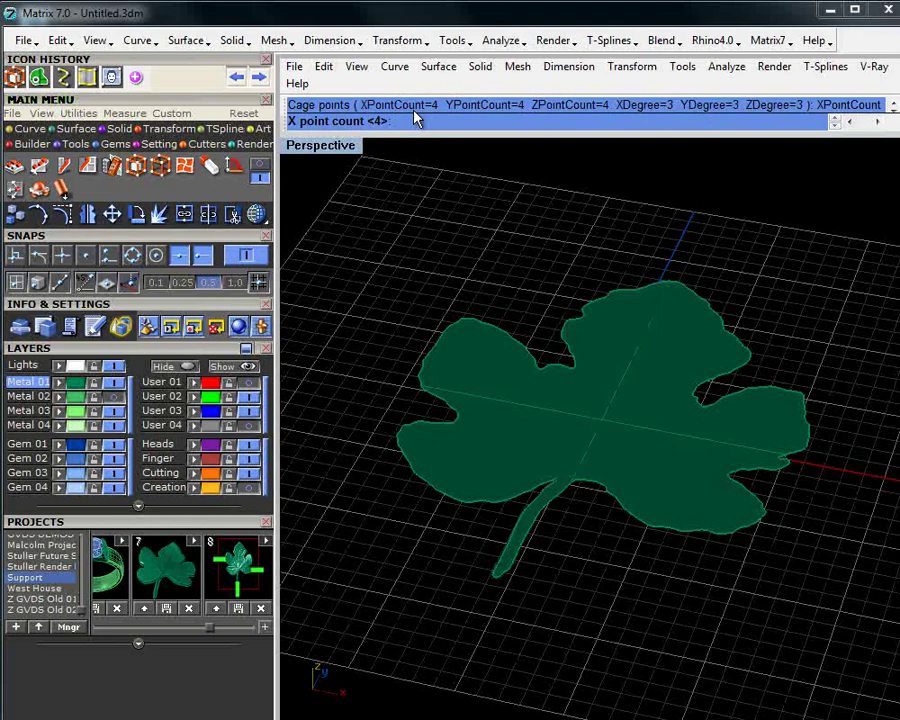
type("5")
key("Return")
left_click(490, 106)
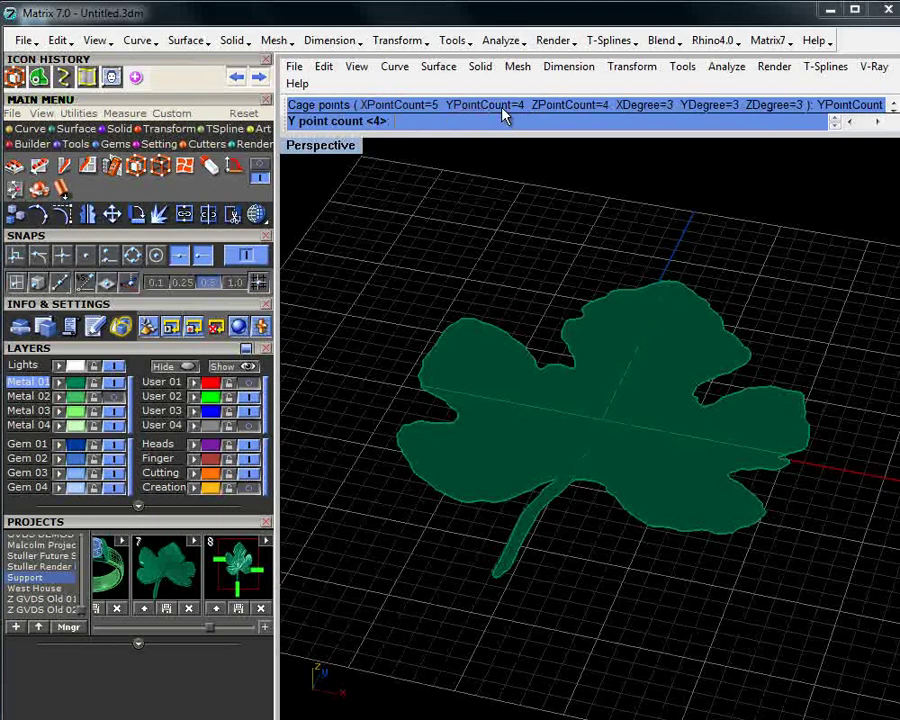
type("5")
key("Return")
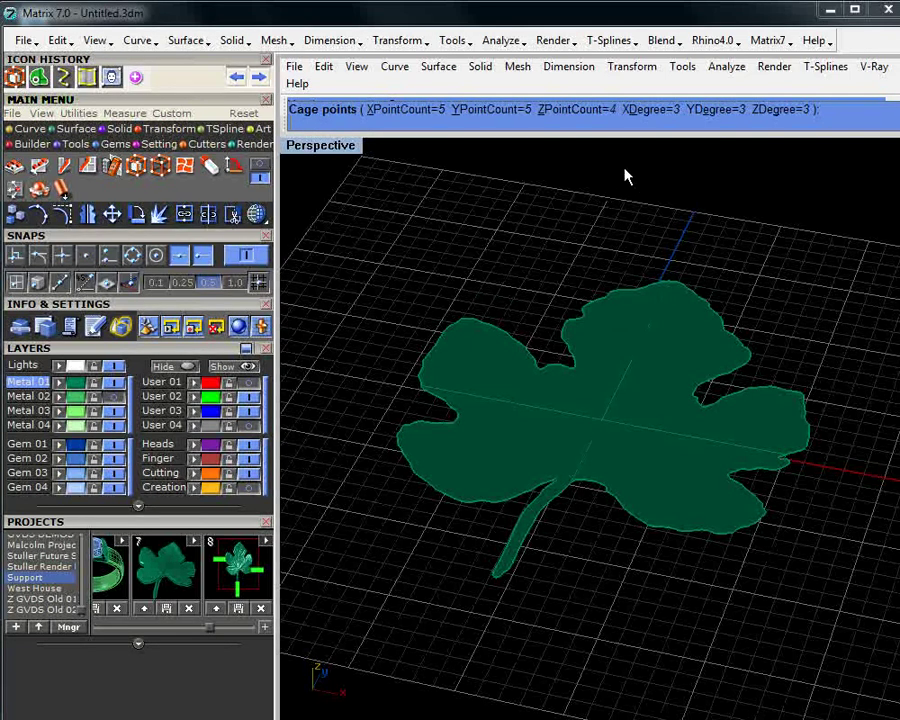
key("Return")
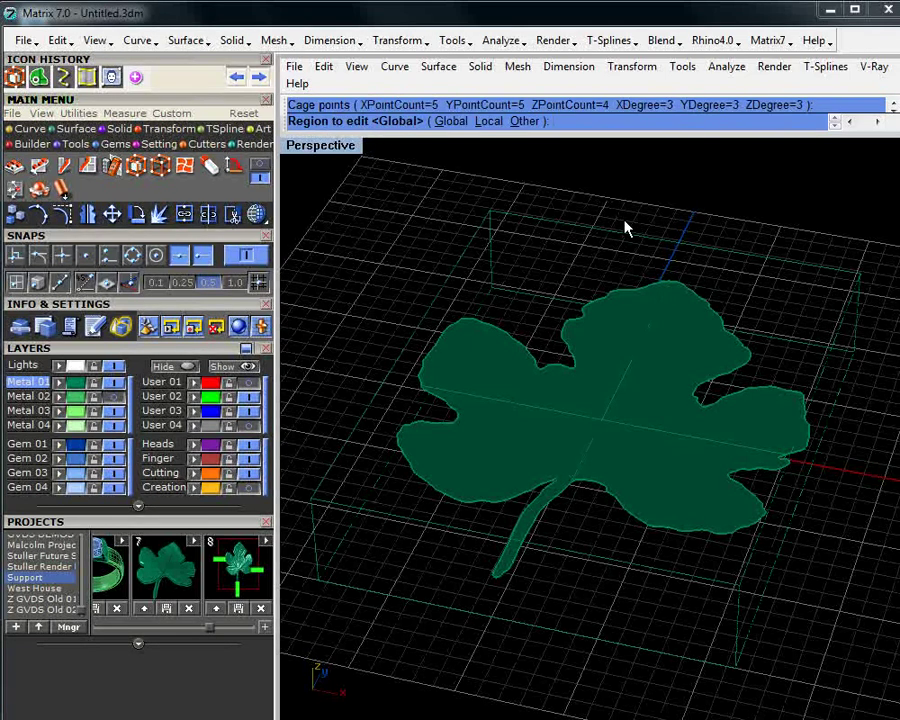
key("Return")
- With object snaps off, raise the cage points beside the leaf's upper-left lobe and the column at its centre
right_click_drag(625, 228, 393, 290)
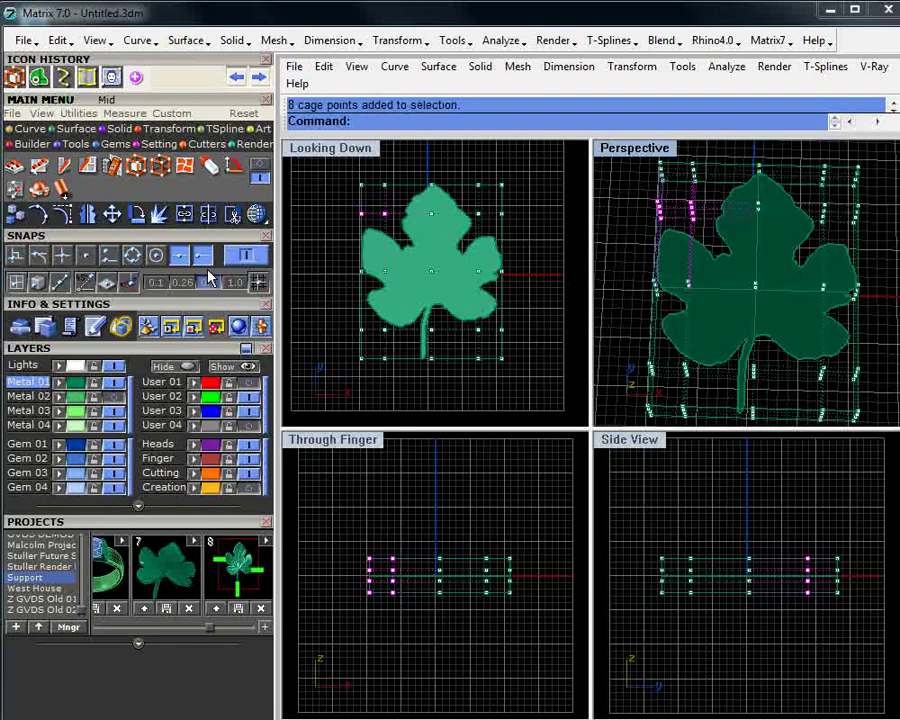
left_click(252, 260)
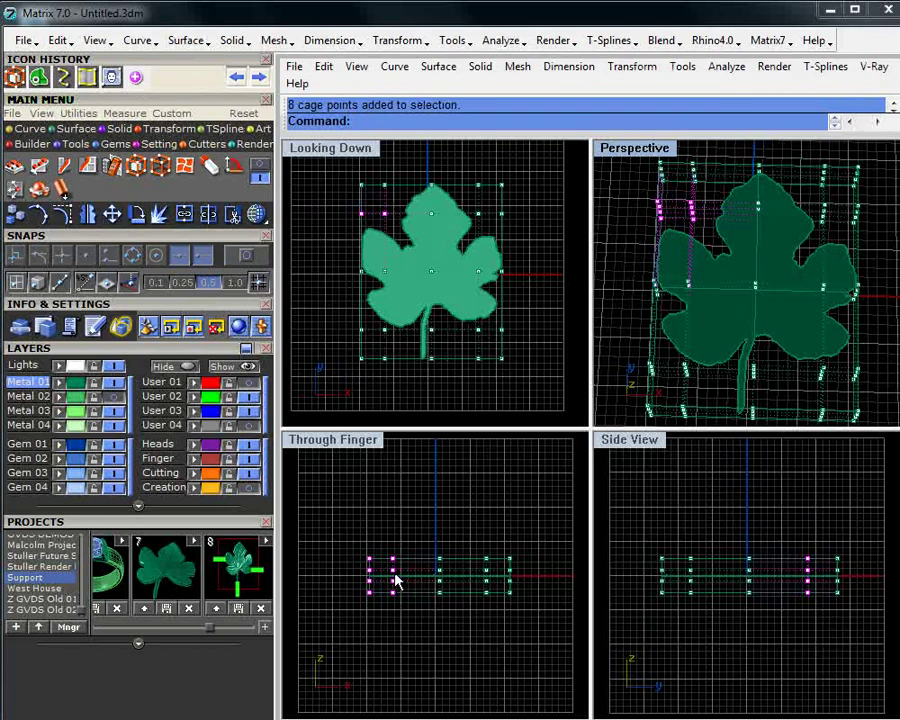
left_click_drag(397, 581, 395, 548)
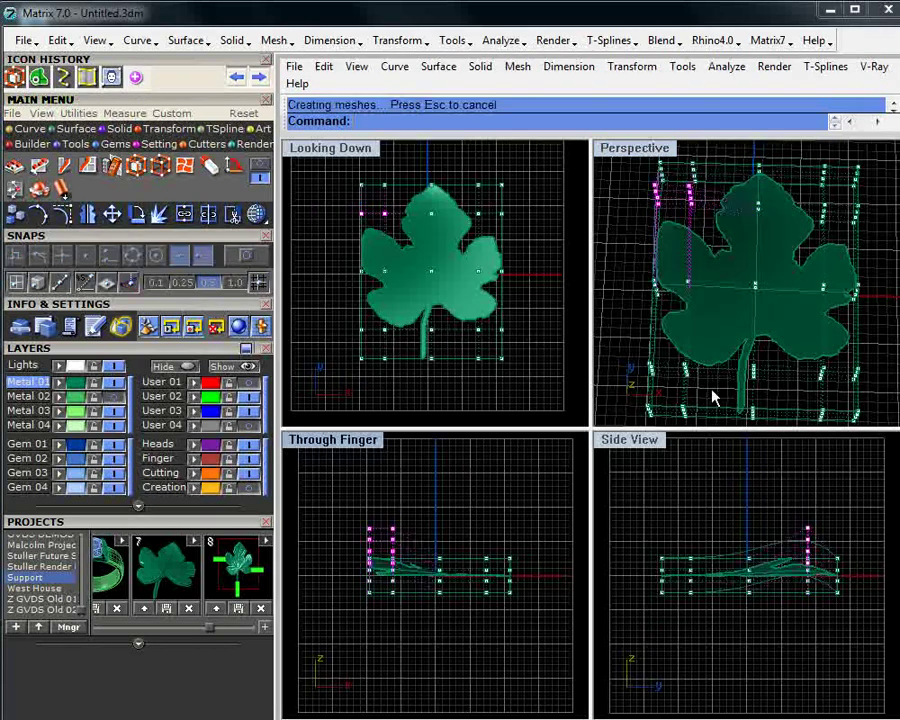
right_click_drag(753, 290, 730, 362)
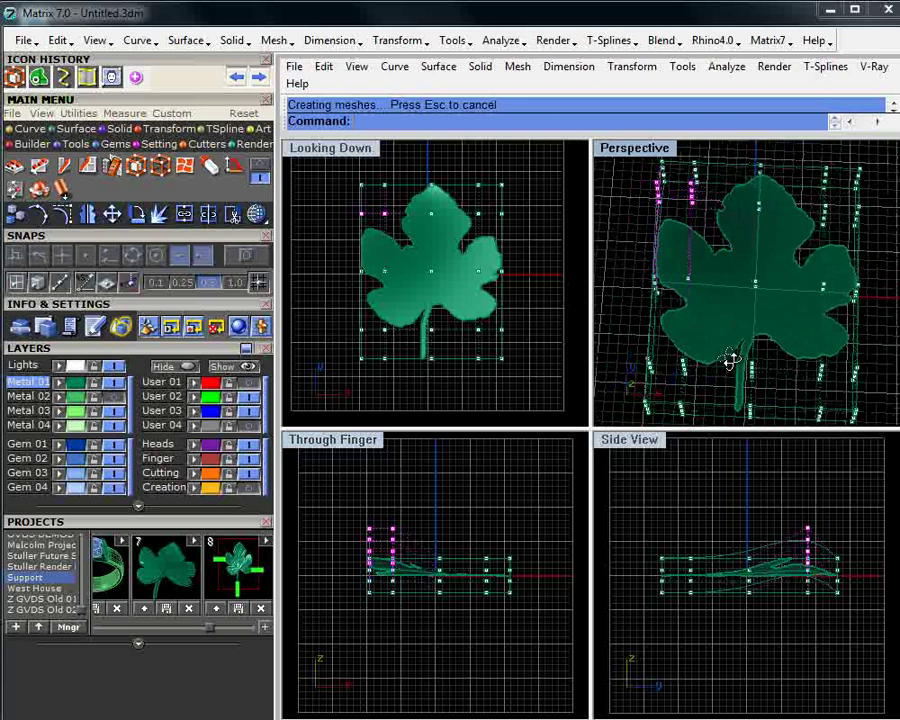
left_click_drag(741, 305, 766, 274)
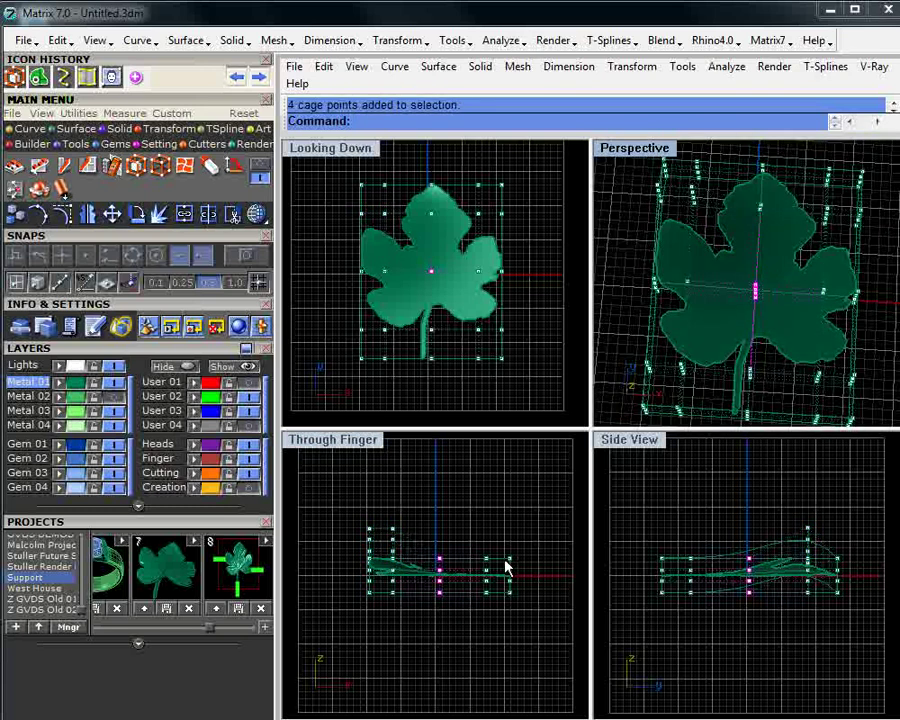
left_click_drag(439, 571, 440, 543)
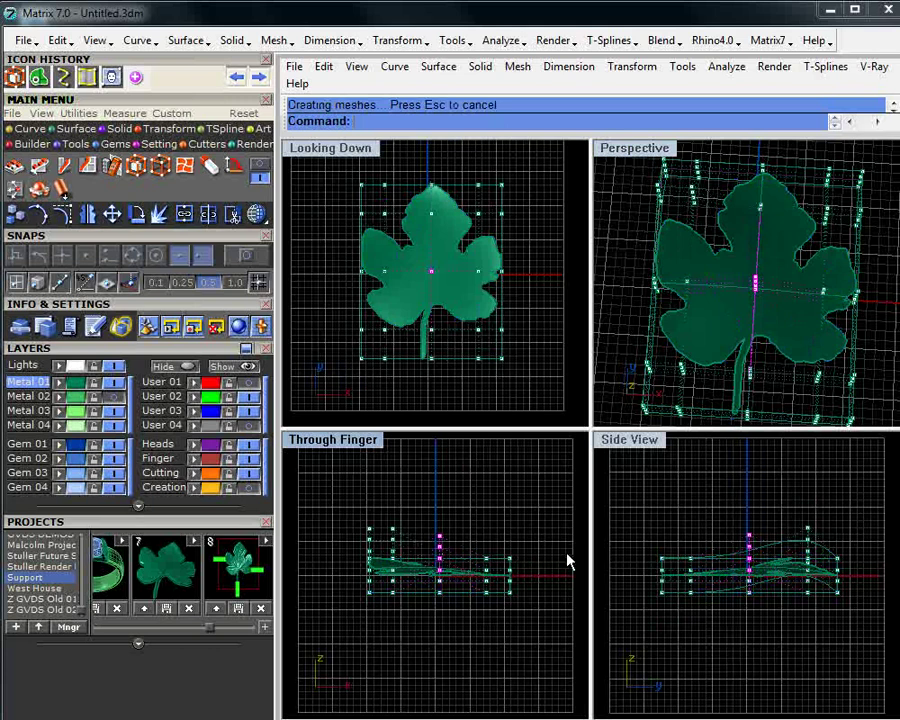
- Lower the cage points near the leaf's lower-right lobe and raise the column to the right of the top lobe
right_click_drag(832, 422, 775, 383)
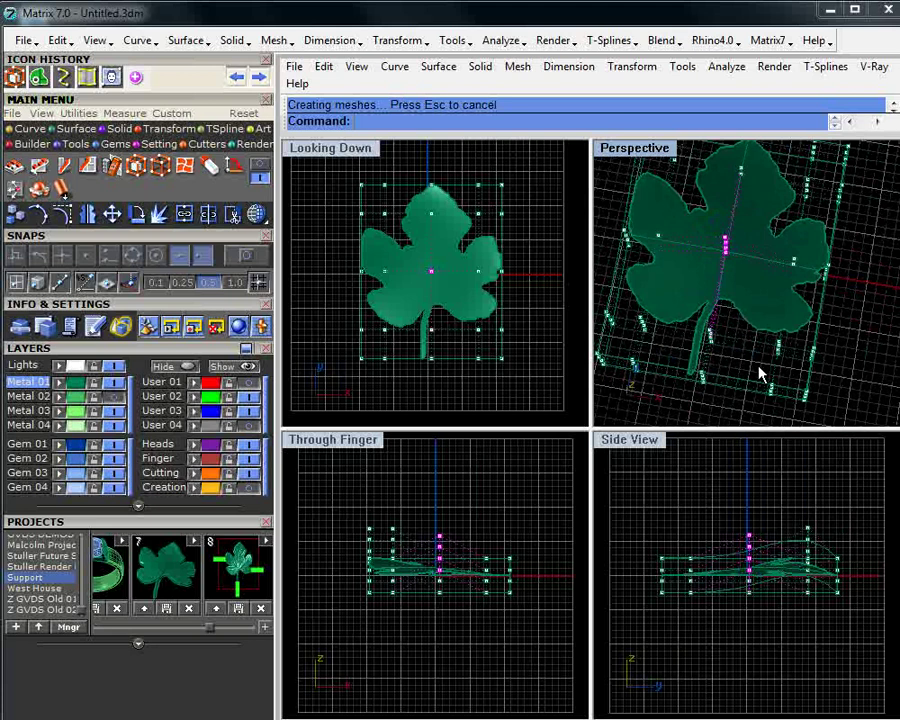
left_click_drag(509, 569, 510, 597)
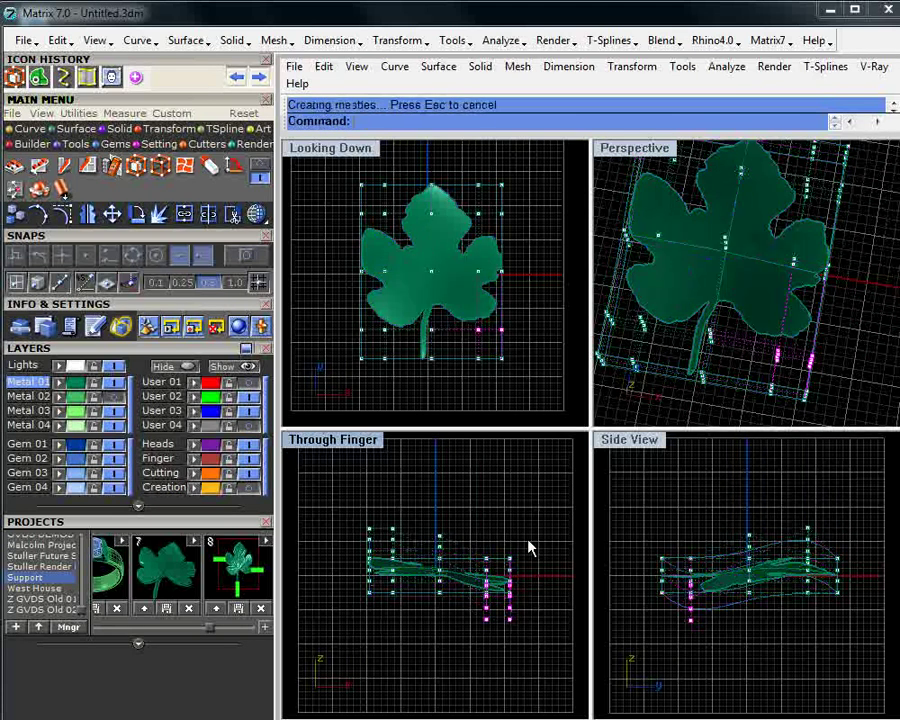
right_click_drag(769, 358, 738, 300)
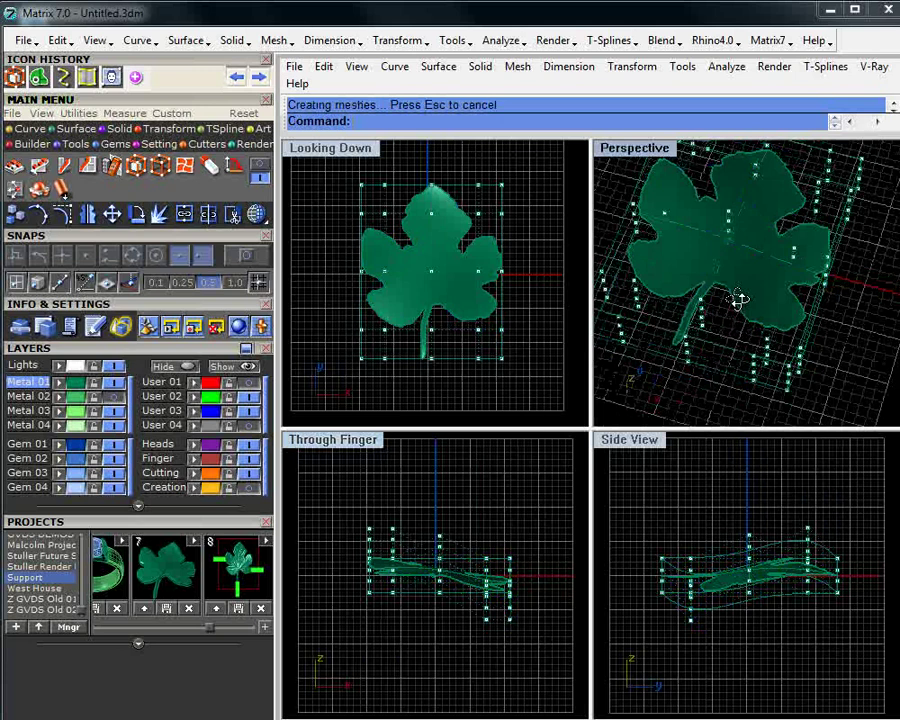
left_click_drag(765, 225, 790, 338)
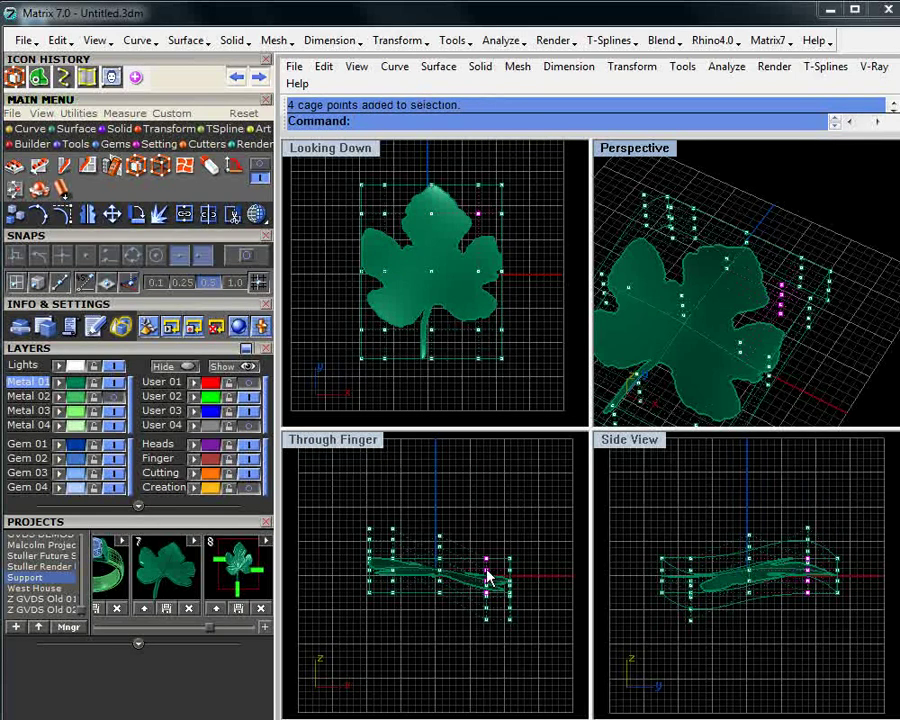
left_click_drag(487, 570, 487, 528)
- Raise the cage column at the stem and lower the inner cage points below the leaf's lower-left lobe
right_click_drag(812, 330, 709, 317)
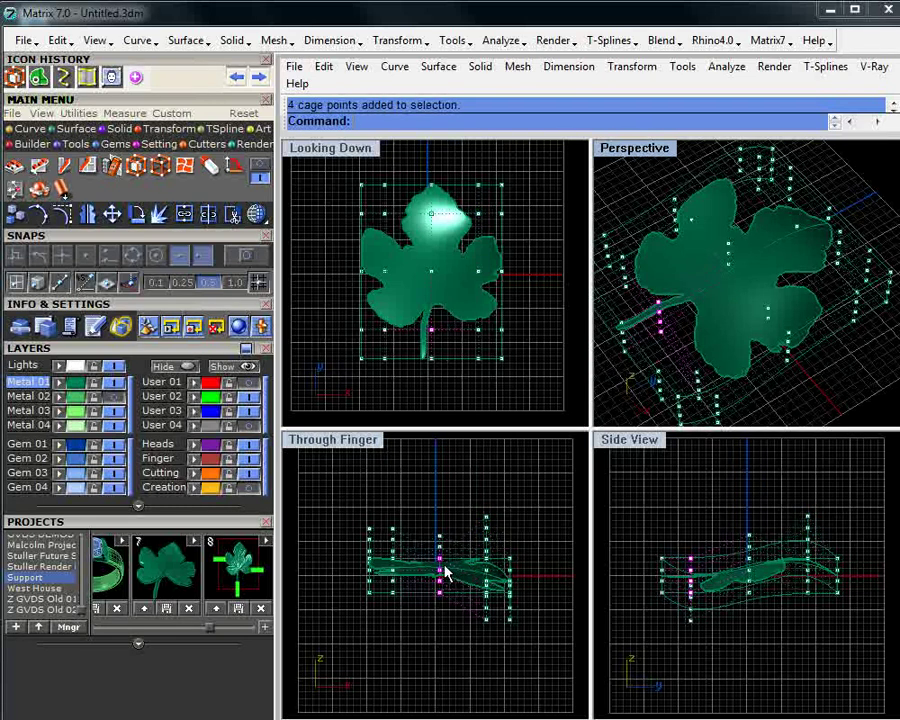
left_click_drag(440, 570, 439, 543)
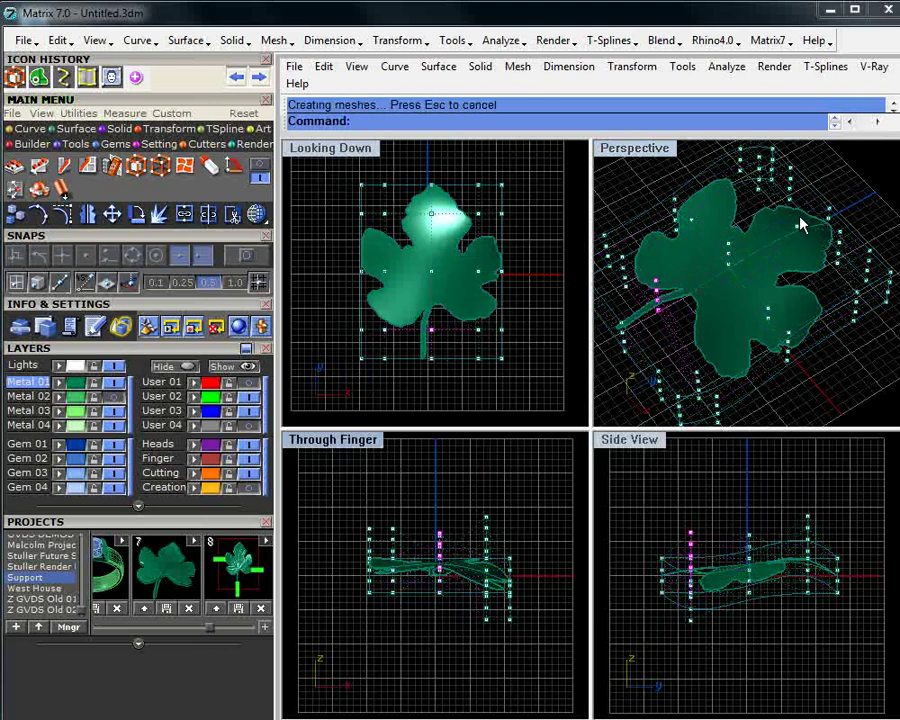
right_click_drag(800, 224, 636, 250)
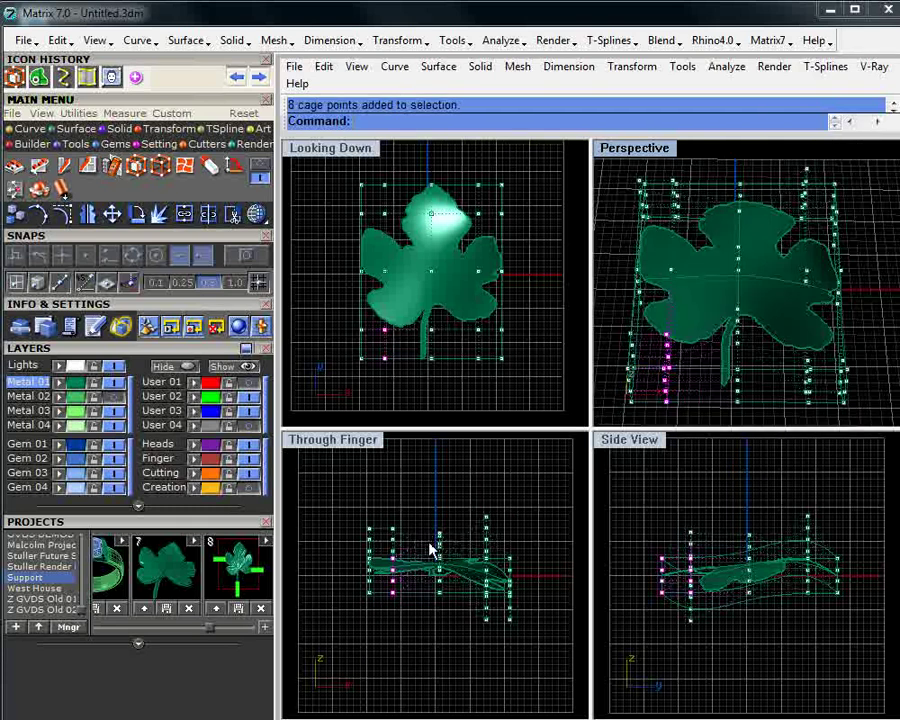
left_click(393, 572)
left_click_drag(393, 572, 393, 588)
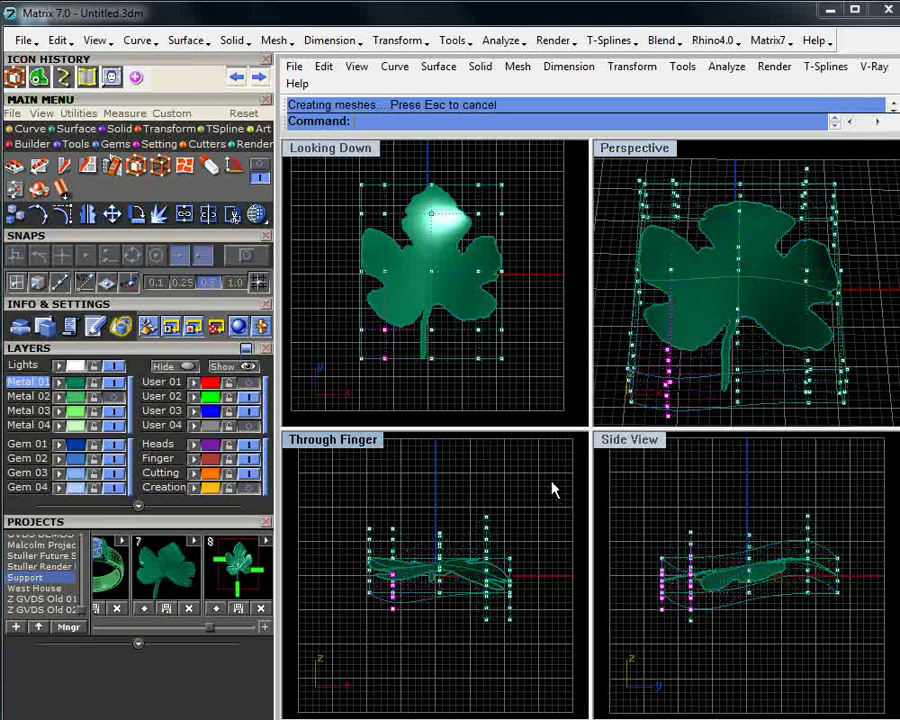
- Move the control cage to the hidden User 04 layer so the shaped leaf shows alone in a maximized Perspective view
double_click(634, 147)
scroll(560, 280, "down", 3)
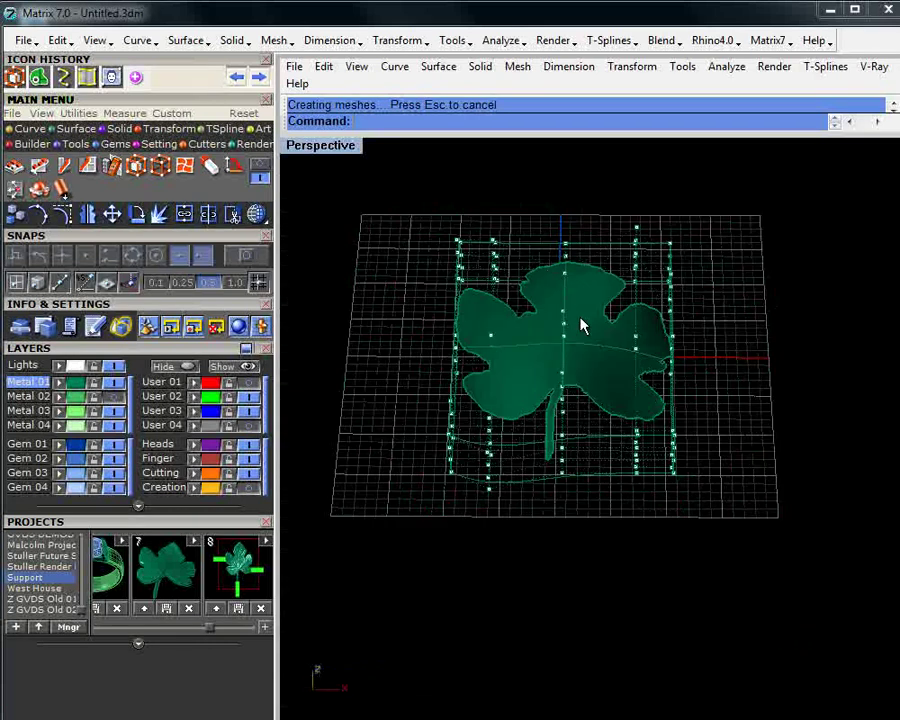
right_click_drag(583, 323, 540, 355)
left_click(428, 386)
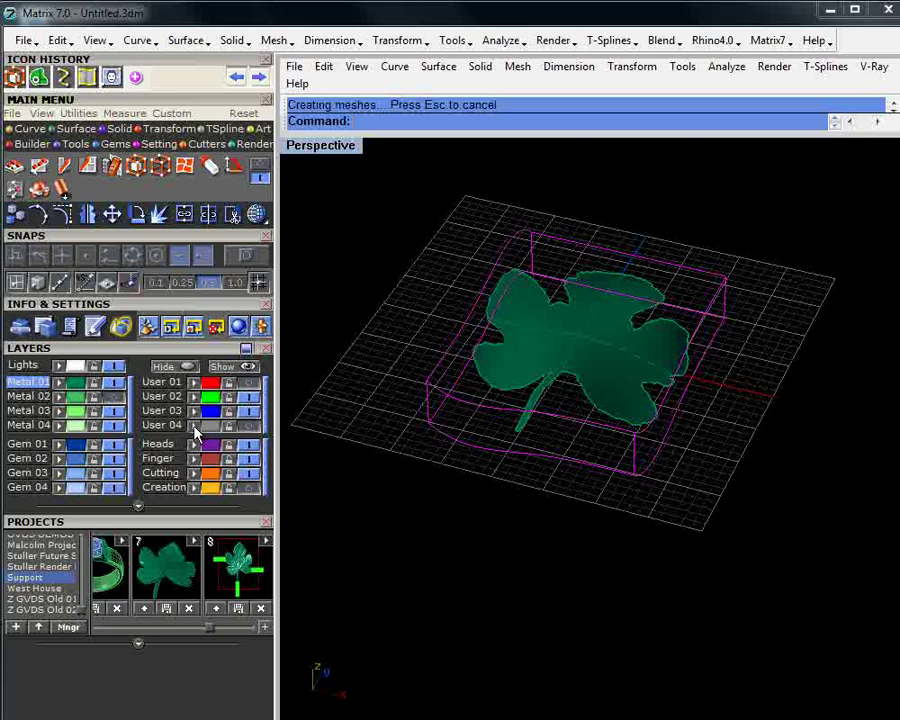
left_click(196, 427)
right_click_drag(609, 405, 530, 440)
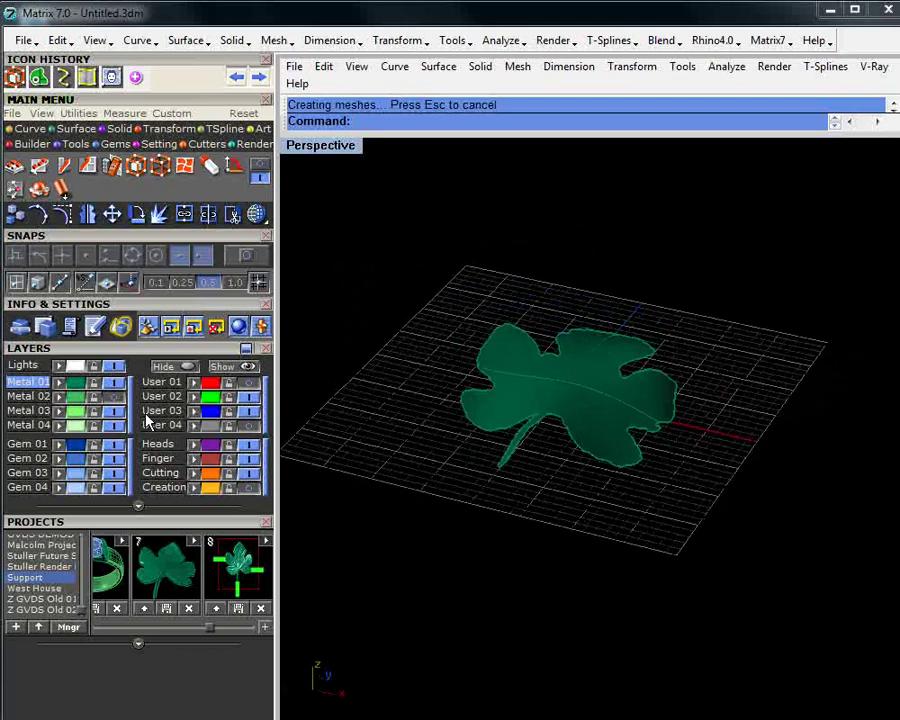
- Temporarily show the Metal 02 layer to compare its square surface with the shaped leaf
left_click(116, 396)
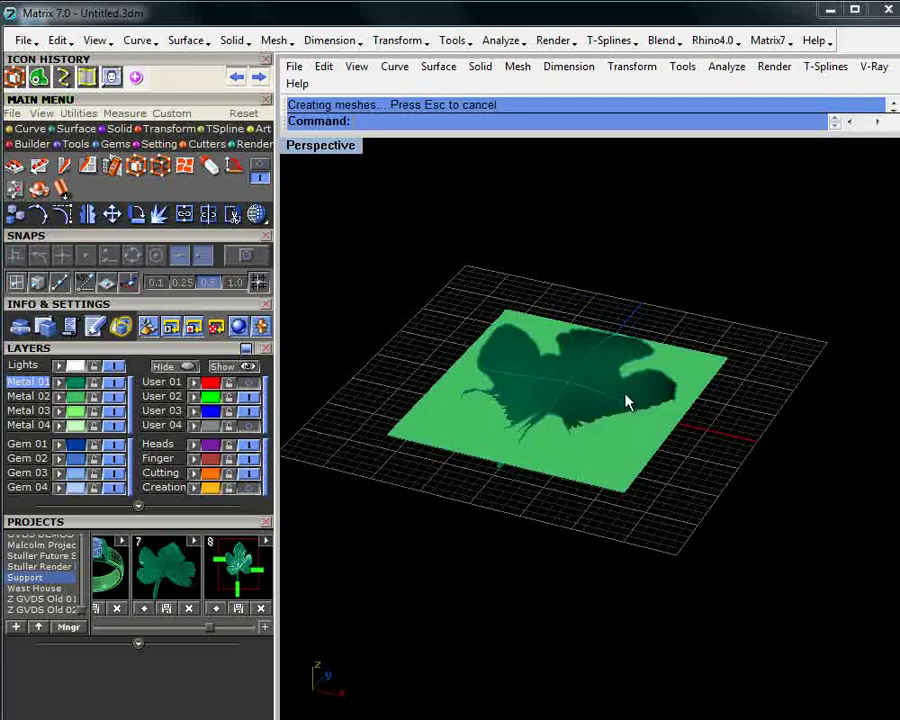
scroll(625, 398, "up", 3)
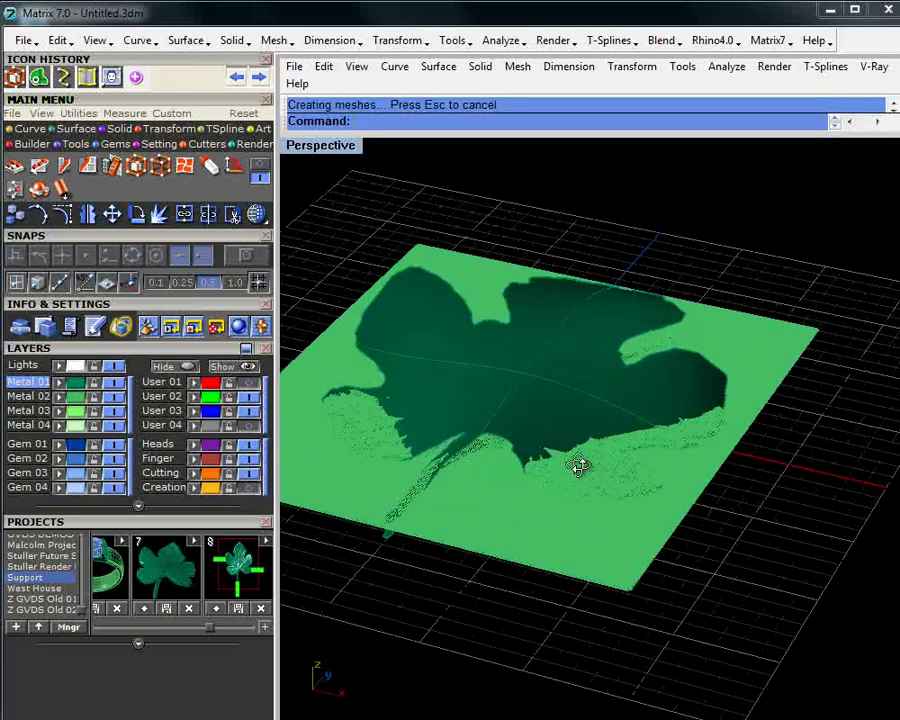
scroll(590, 478, "up", 2)
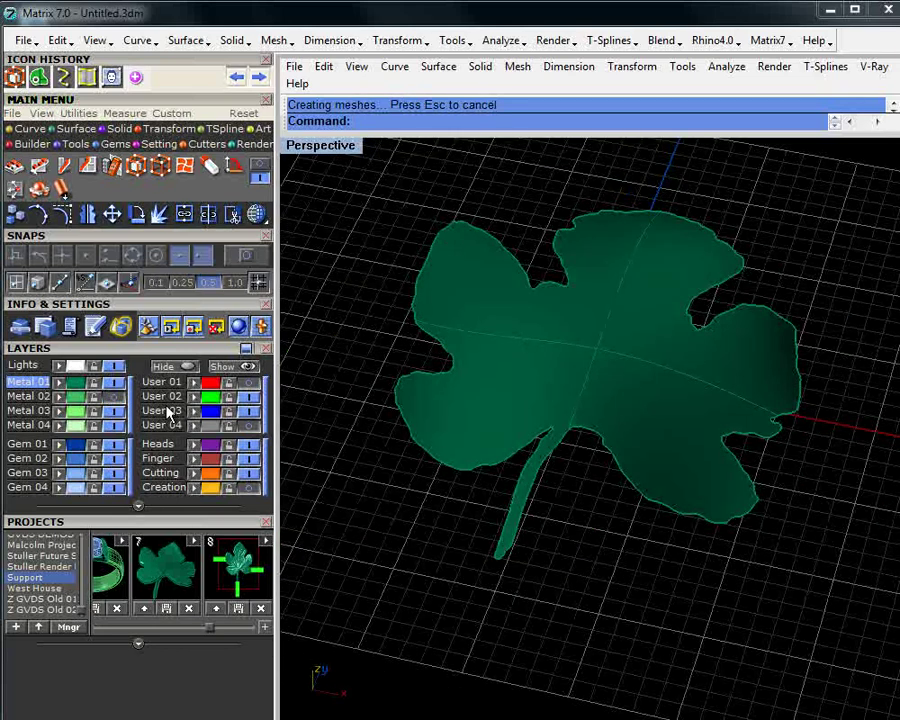
- Hide the shaped leaf, extrude its outline curve to both sides as a capped solid on User 01, and show the Metal 02 layer
left_click(28, 410)
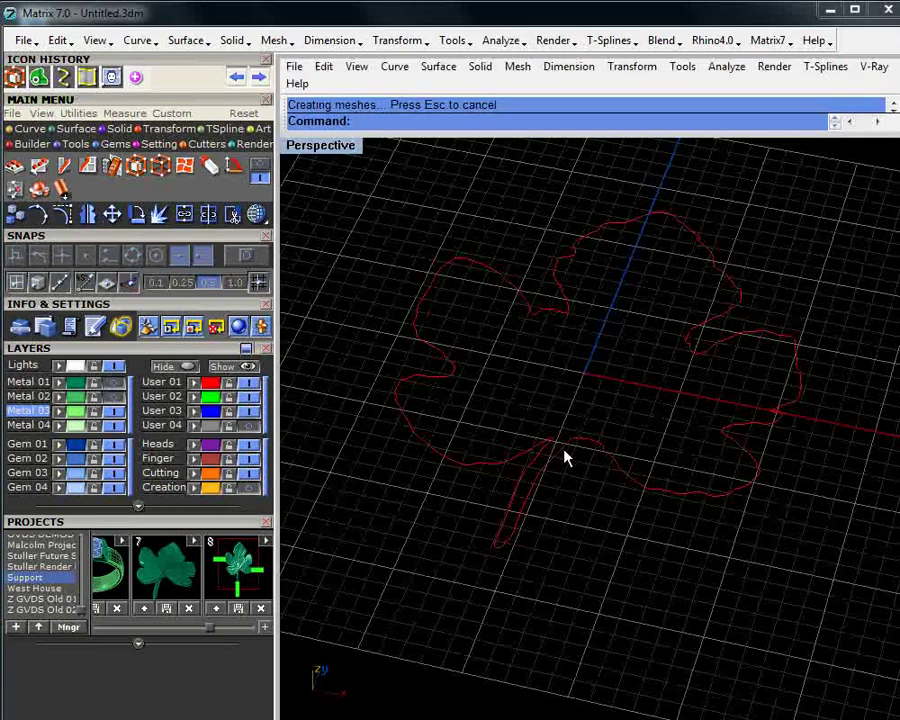
left_click(570, 440)
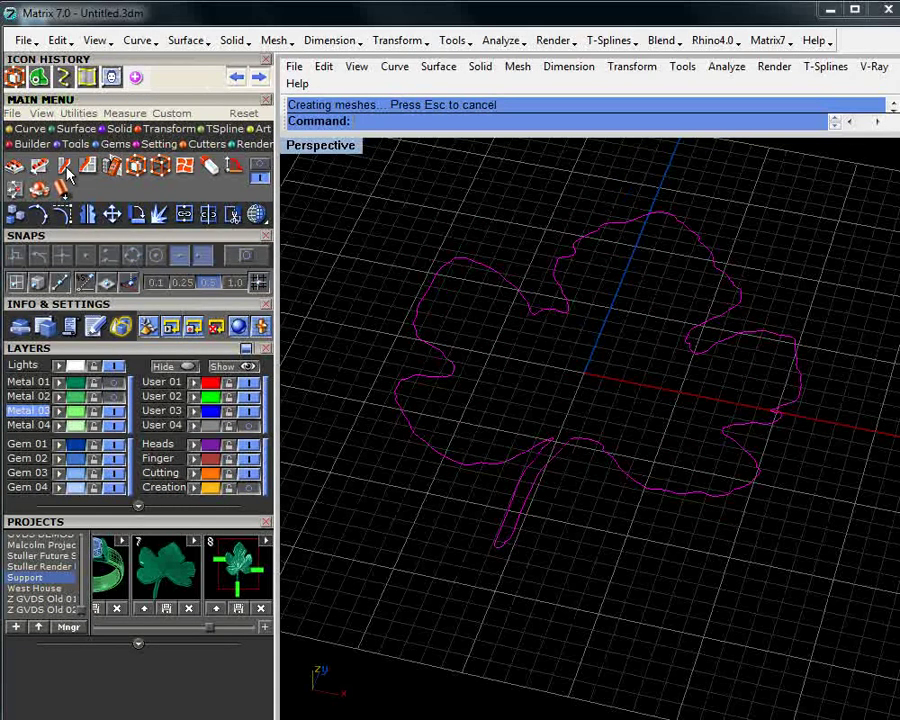
left_click(210, 384)
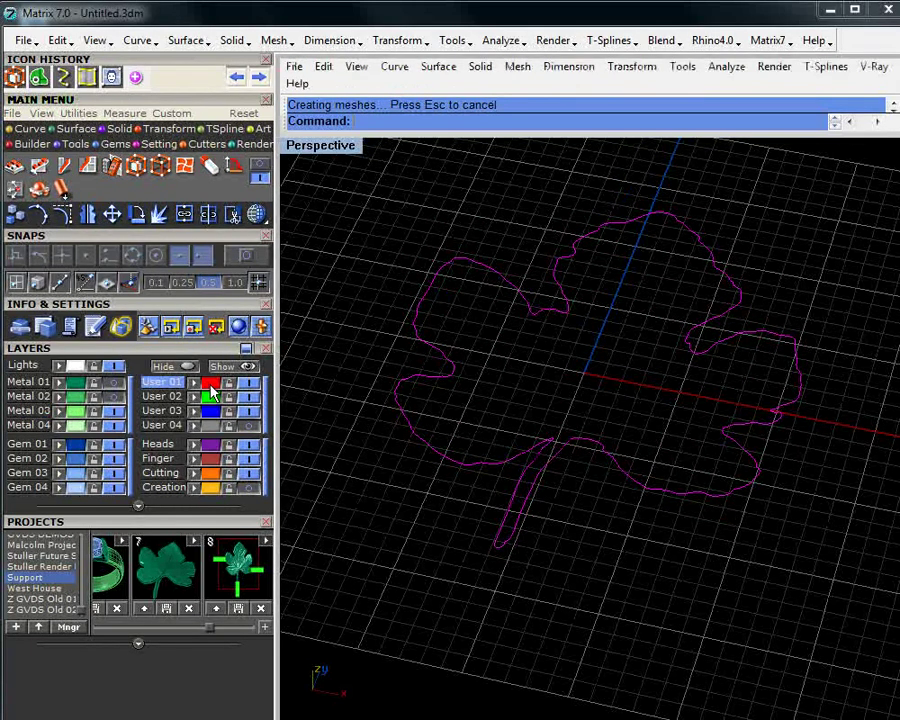
left_click(124, 128)
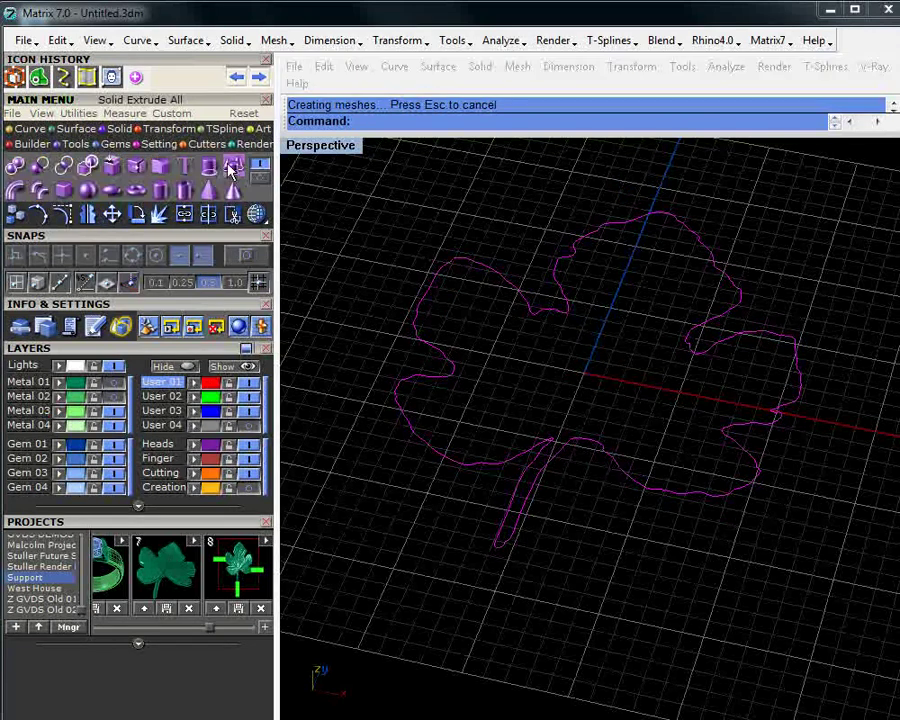
left_click(210, 165)
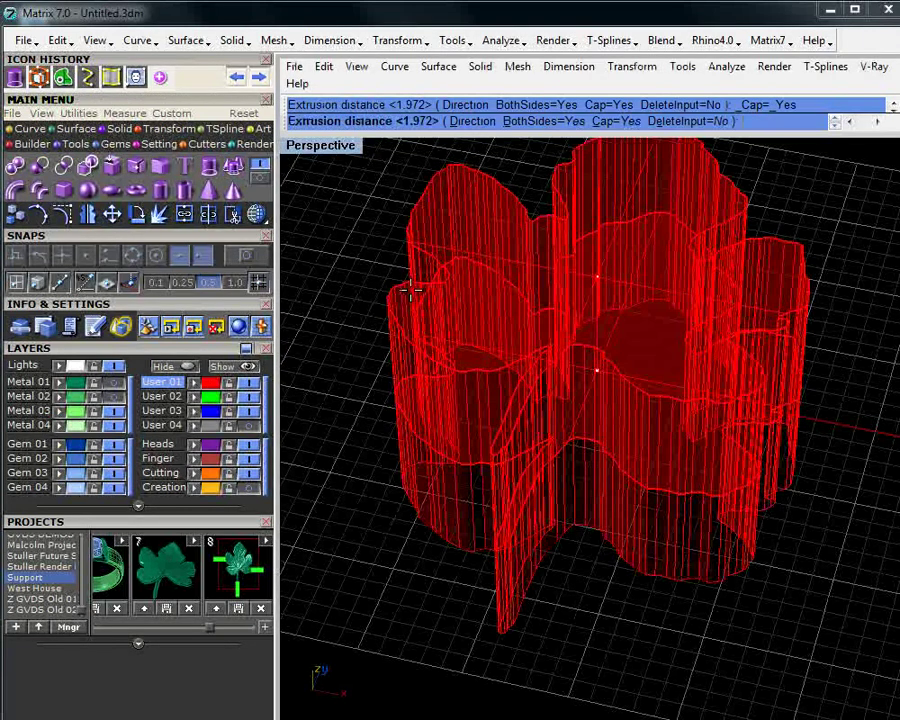
left_click(412, 291)
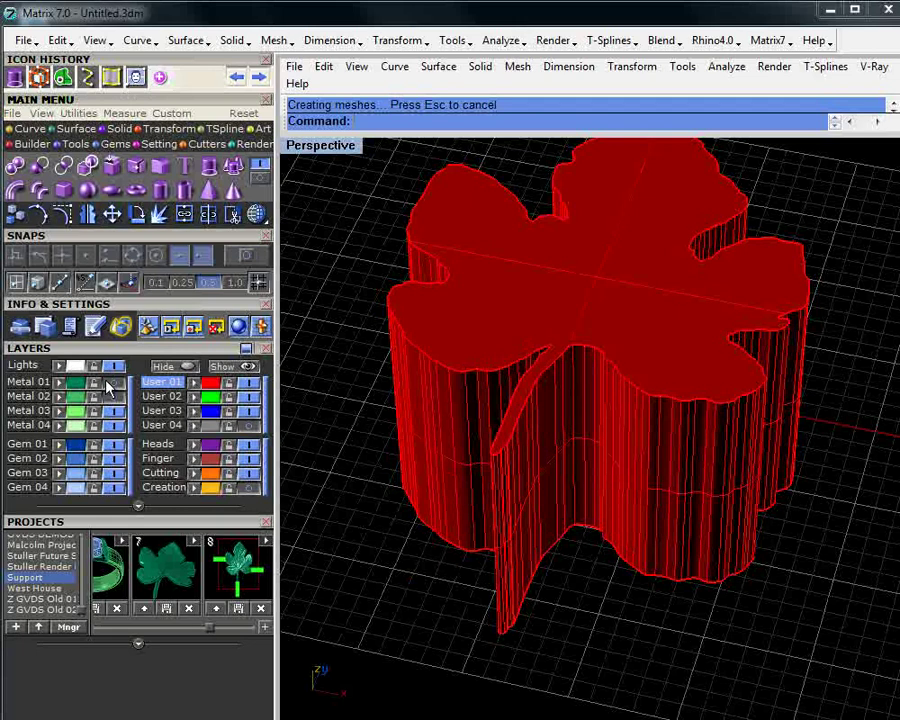
left_click(117, 402)
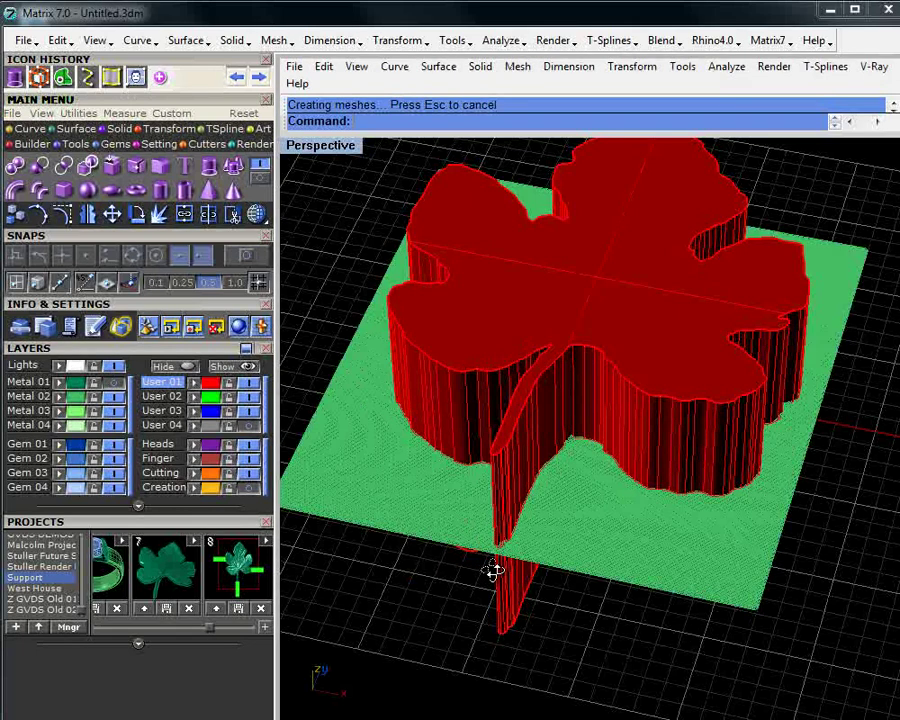
- Split the square Metal 02 mesh with MeshSplit, using the extruded leaf solid as the cutting object, and select the outer piece to check the cut
right_click_drag(493, 572, 627, 543)
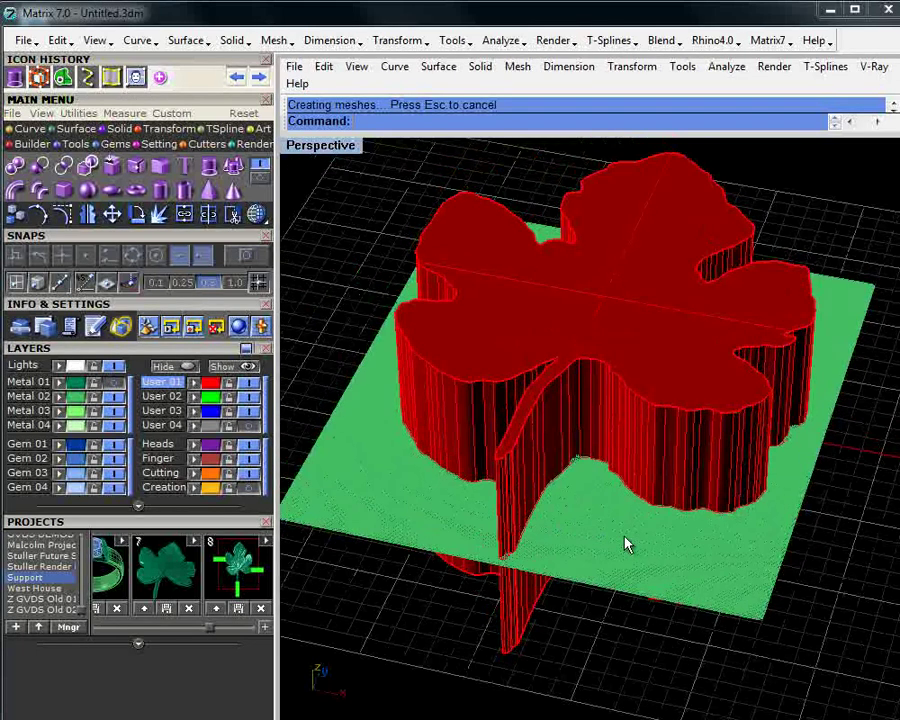
left_click(716, 581)
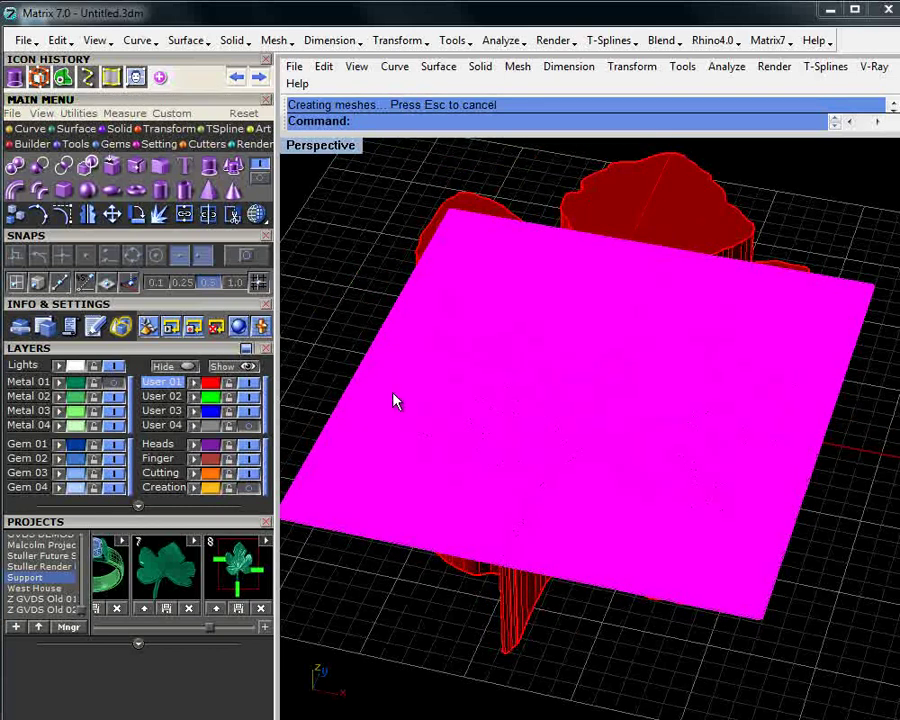
type("MeshSplit")
key("Return")
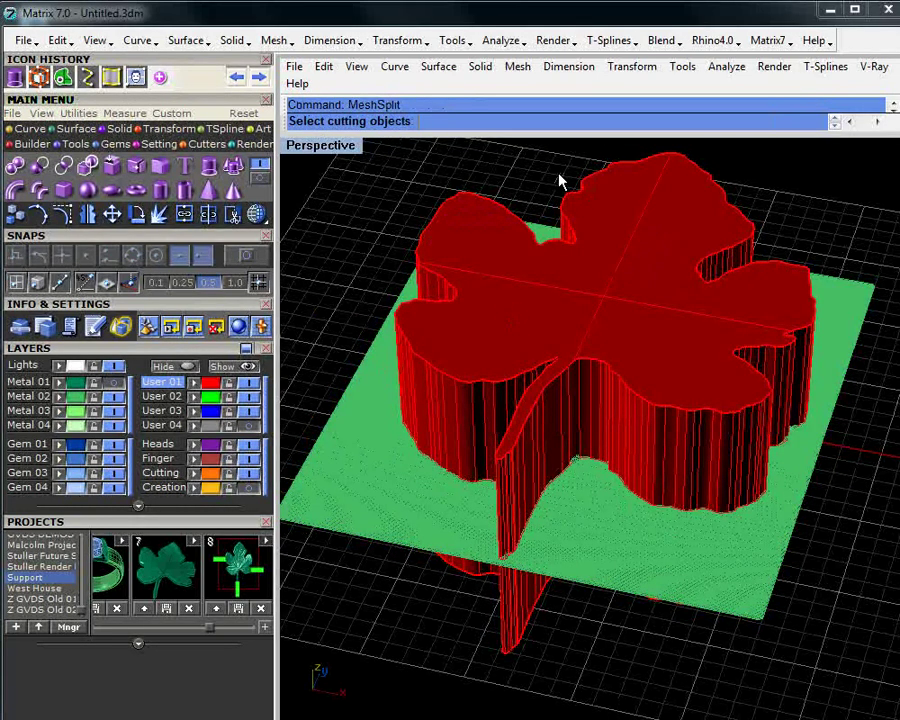
key("Return")
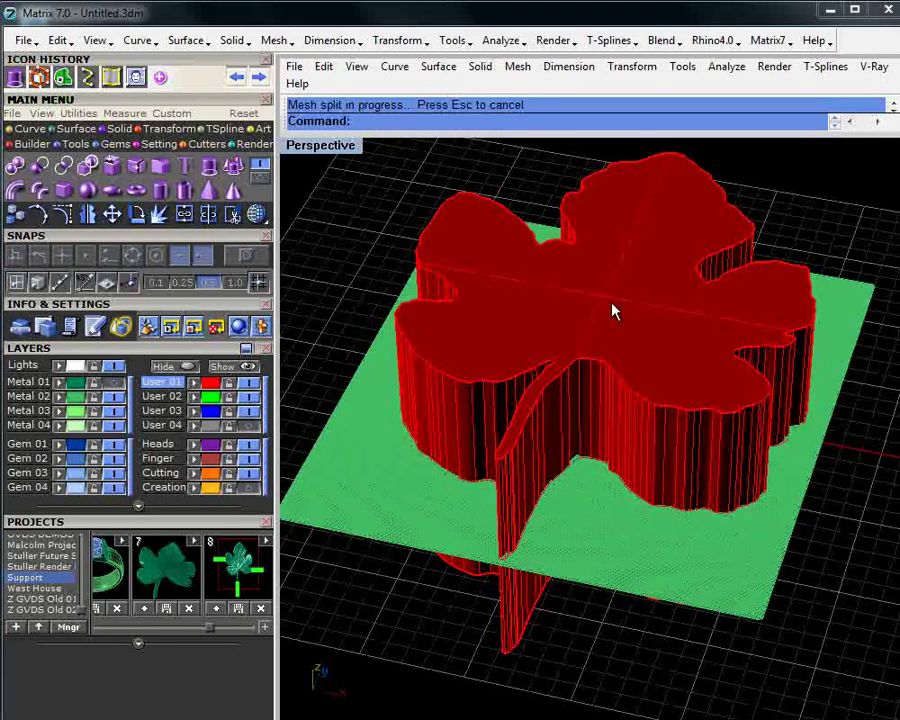
left_click(366, 402)
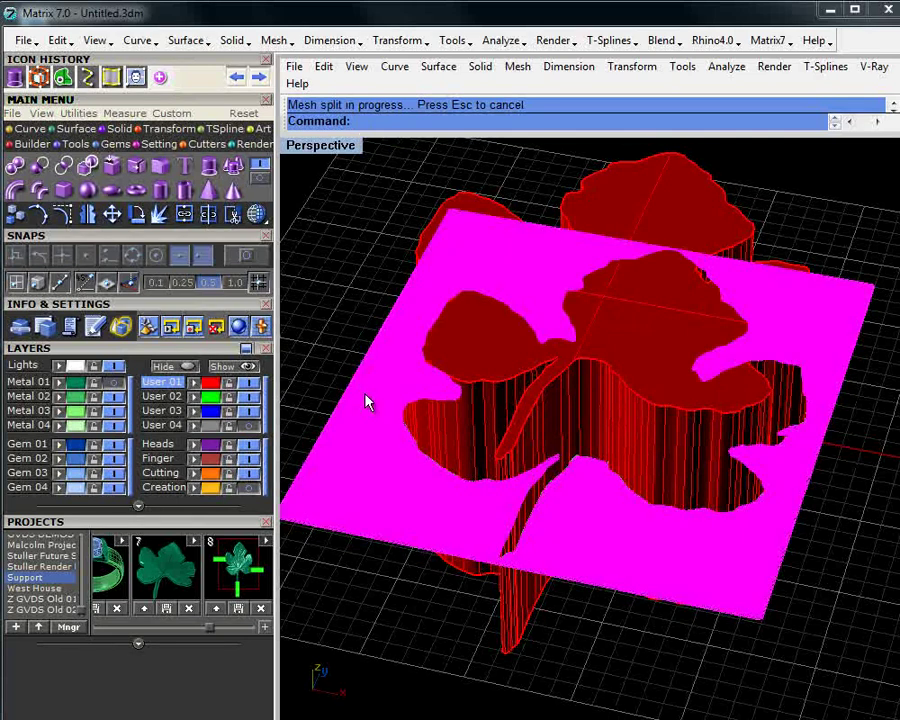
right_click_drag(366, 402, 466, 355)
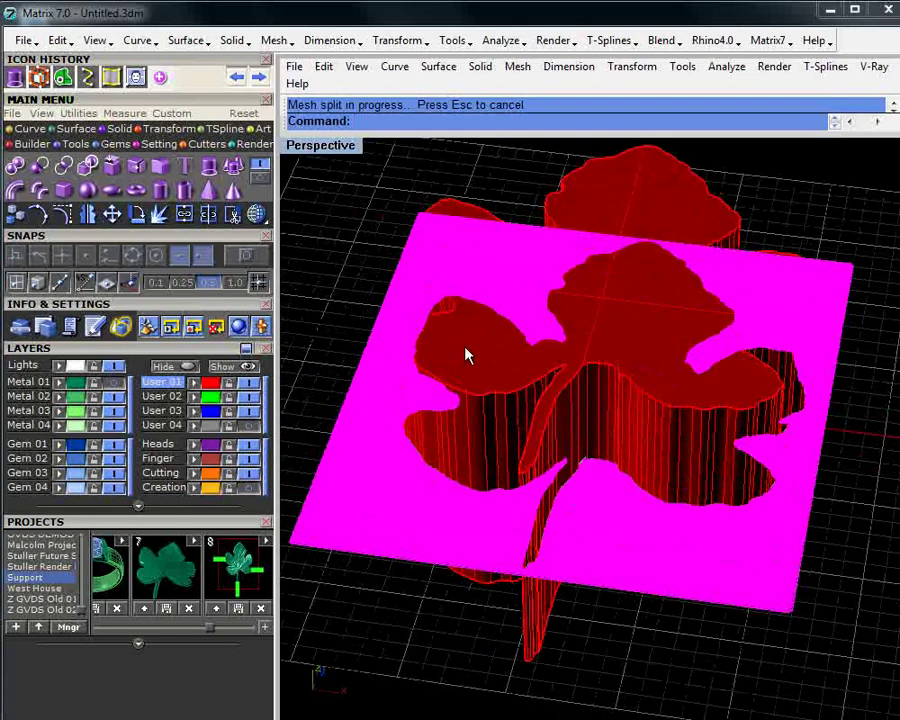
- Set the Mesh Reducer to reduce meshes to 75% and close it without reducing anything
left_click(364, 210)
left_click(82, 147)
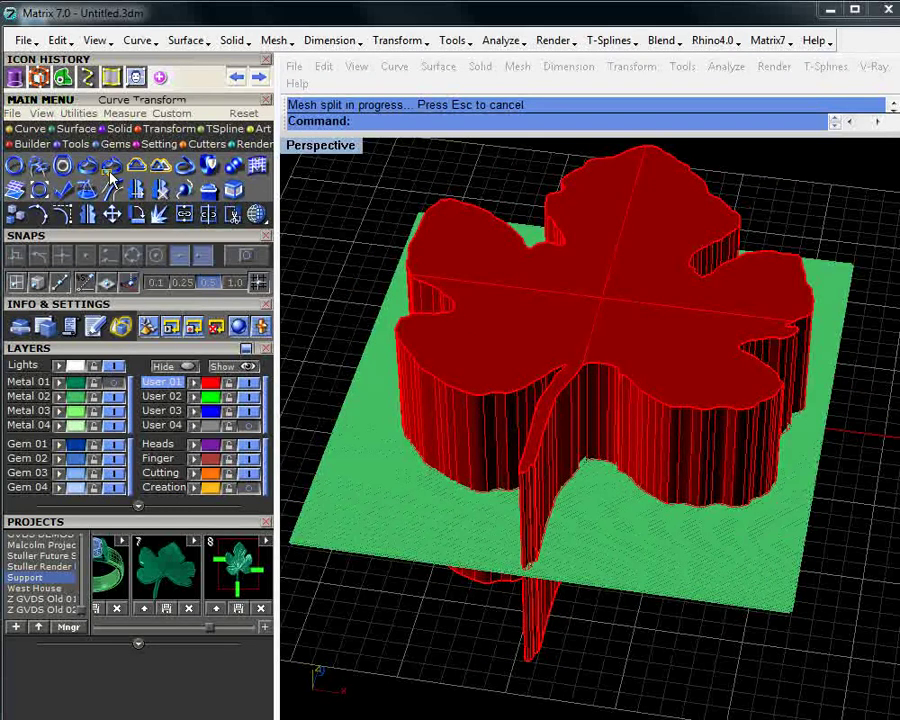
left_click(17, 190)
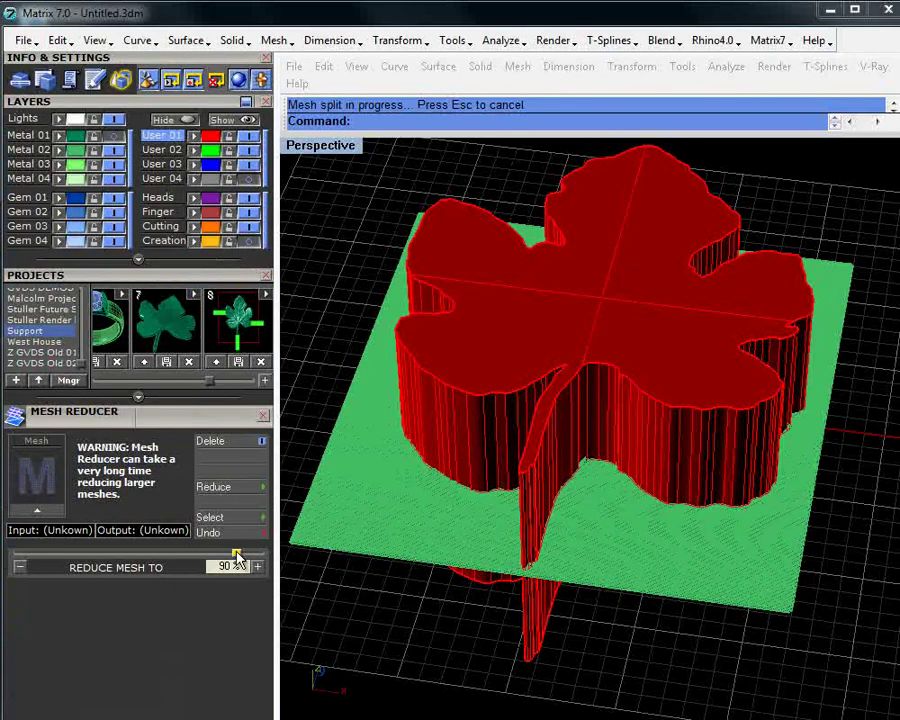
left_click_drag(237, 557, 201, 565)
left_click(597, 523)
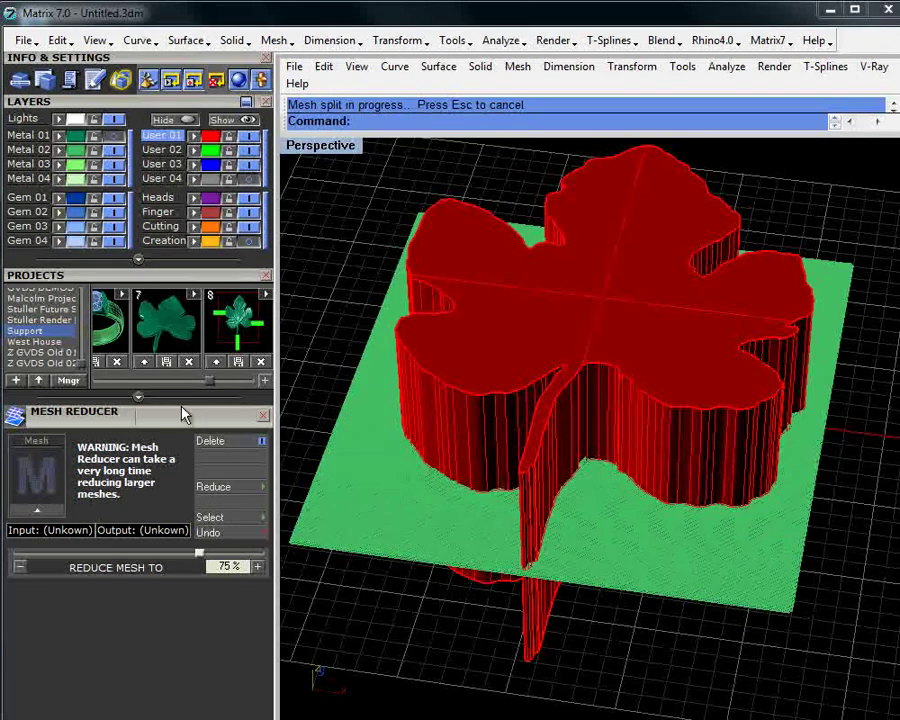
left_click(264, 415)
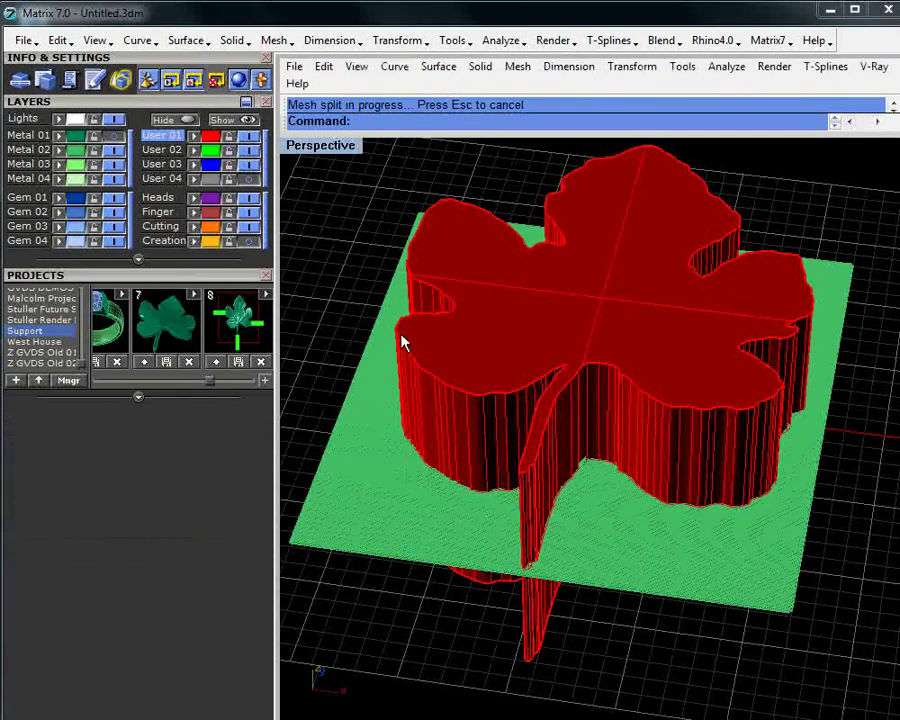
- Delete the mesh piece surrounding the leaf, make User 02 the current layer and hide the cutting solid on User 01
left_click(743, 575)
key("Delete")
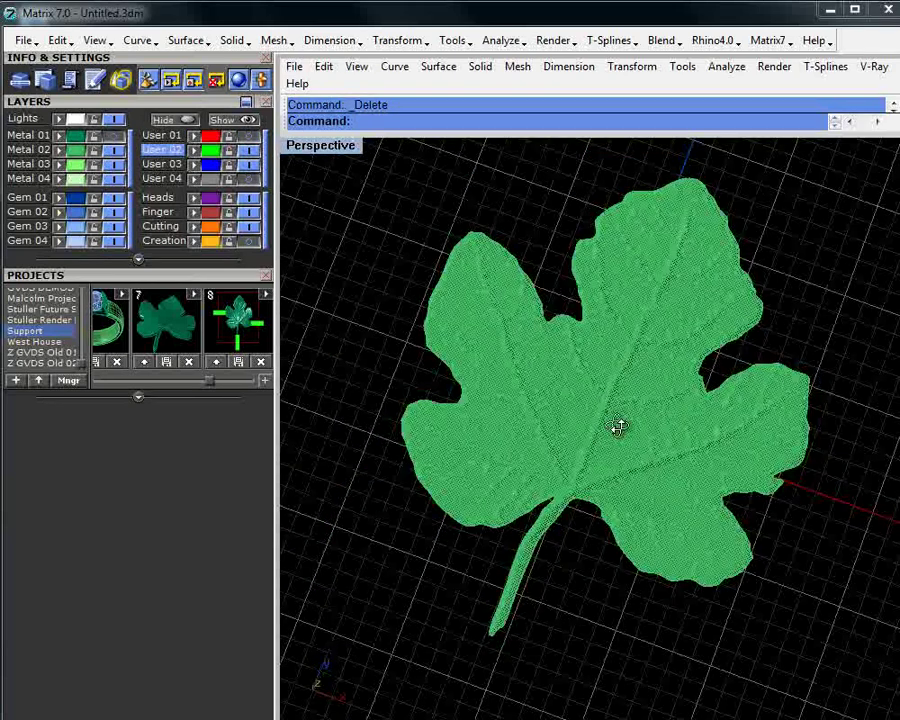
mouse_move(619, 426)
right_mouse_down()
mouse_move(615, 344)
mouse_move(635, 348)
mouse_move(603, 418)
right_mouse_up()
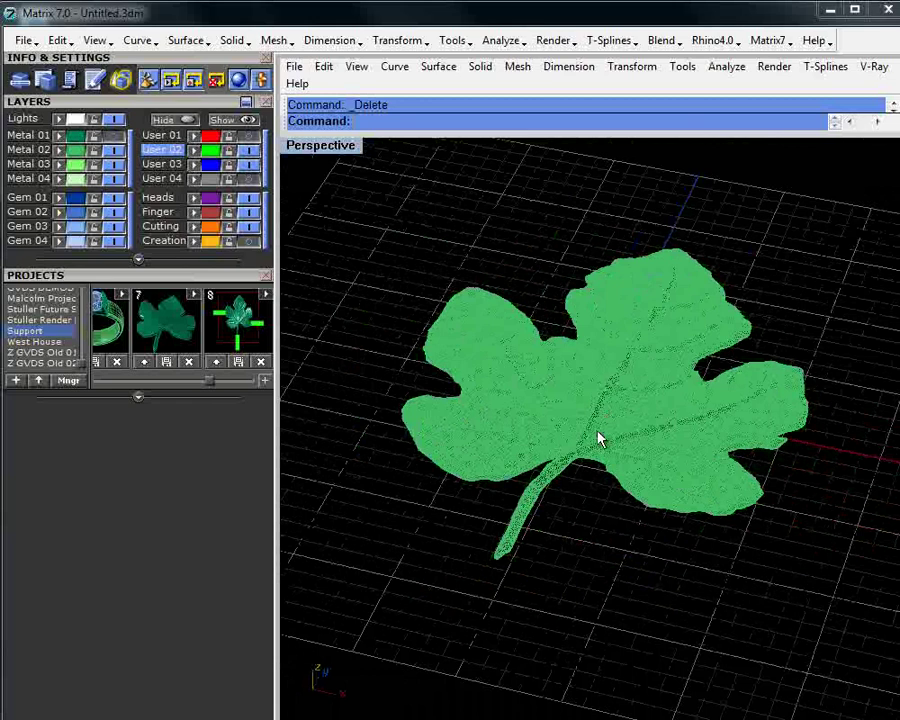
scroll(597, 437, "up", 6)
key("F6")
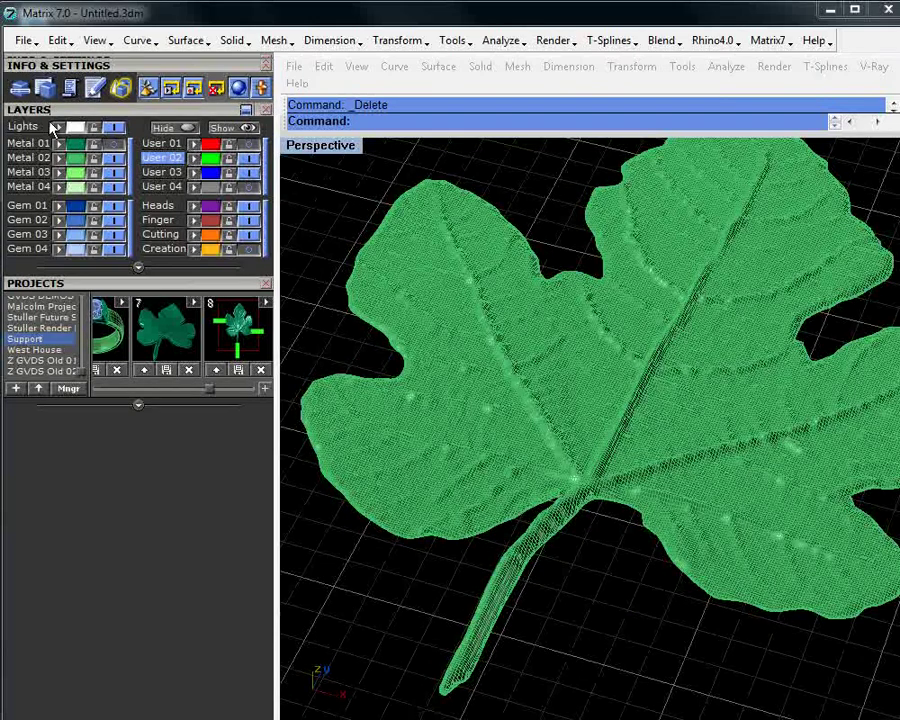
- Load the trimmed leaf mesh into the Mesh Reducer and reduce it to 75%
left_click_drag(52, 127, 37, 352)
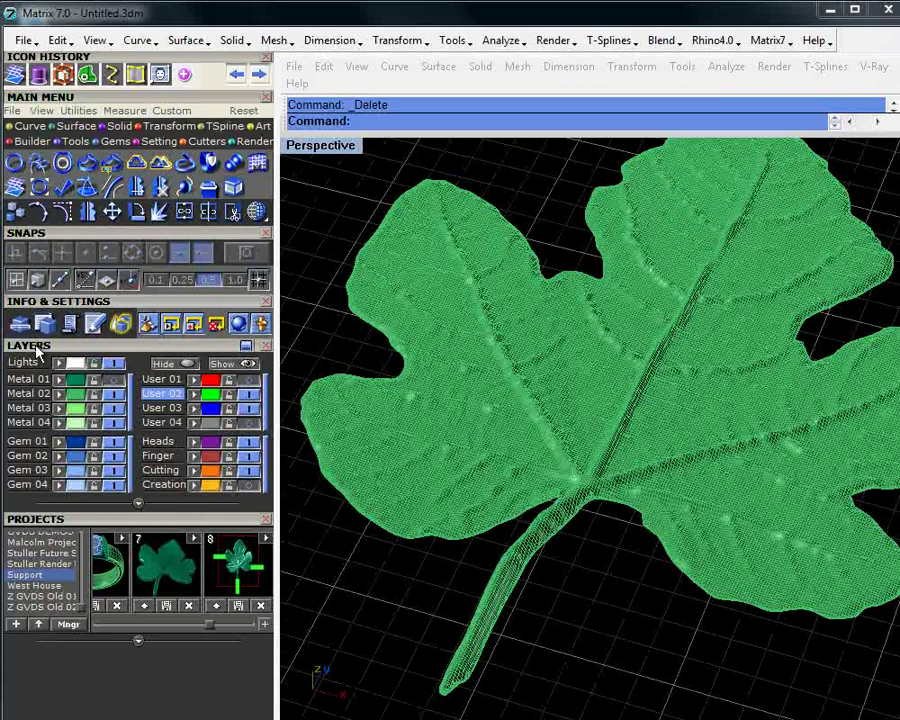
scroll(623, 382, "down", 5)
left_click(667, 384)
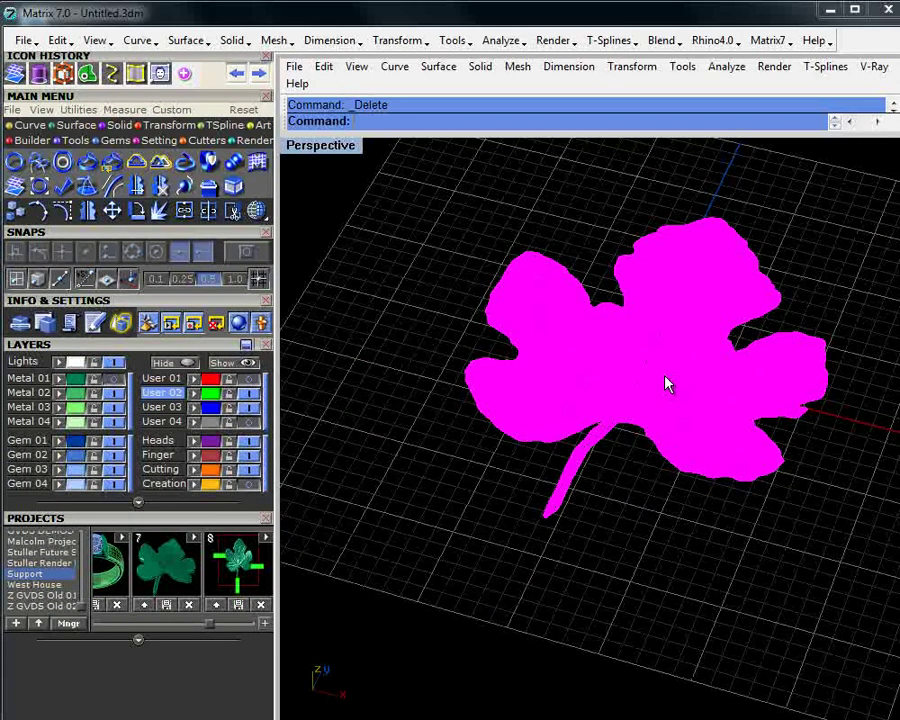
scroll(627, 428, "up", 4)
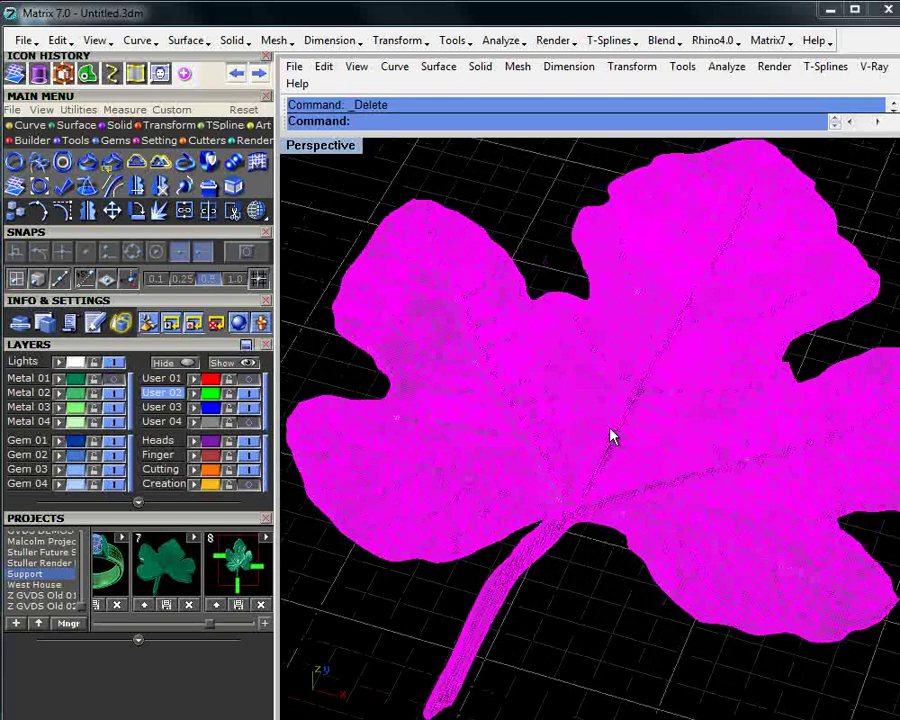
scroll(612, 436, "down", 3)
left_click(14, 186)
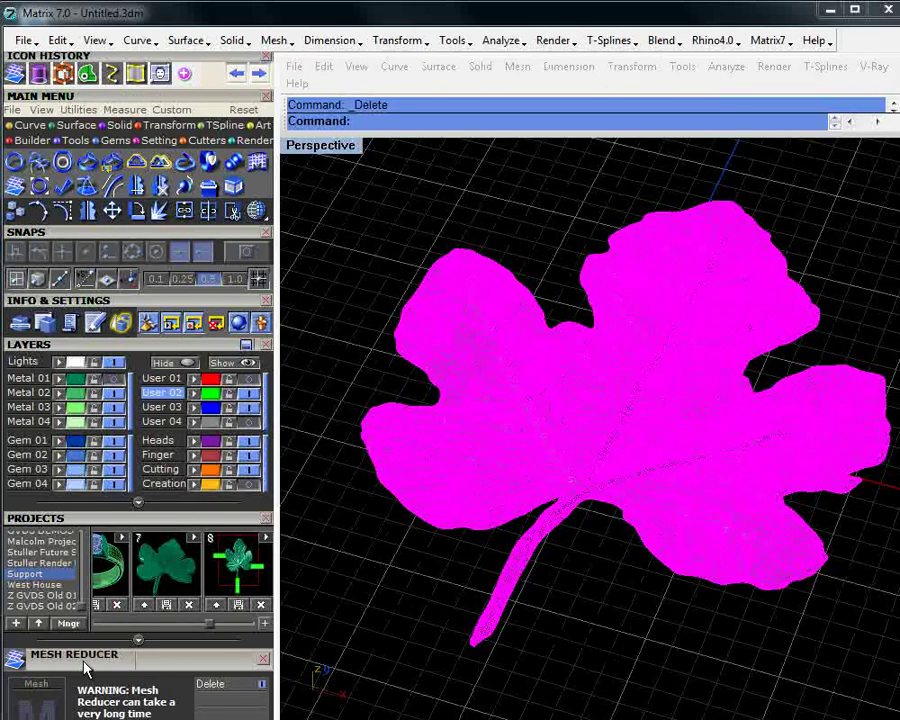
left_click_drag(84, 663, 108, 390)
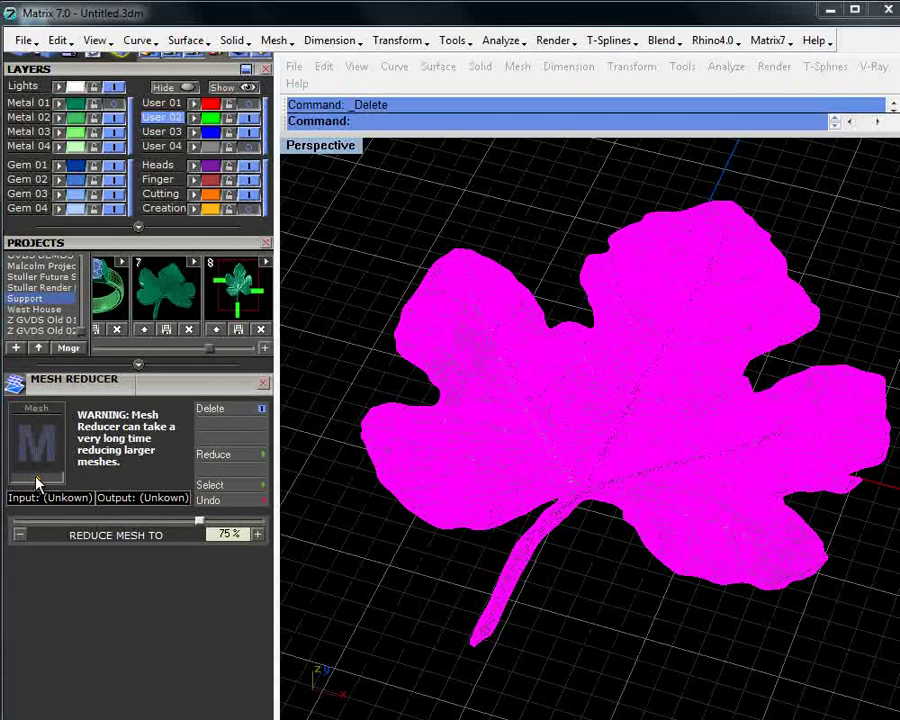
left_click(37, 479)
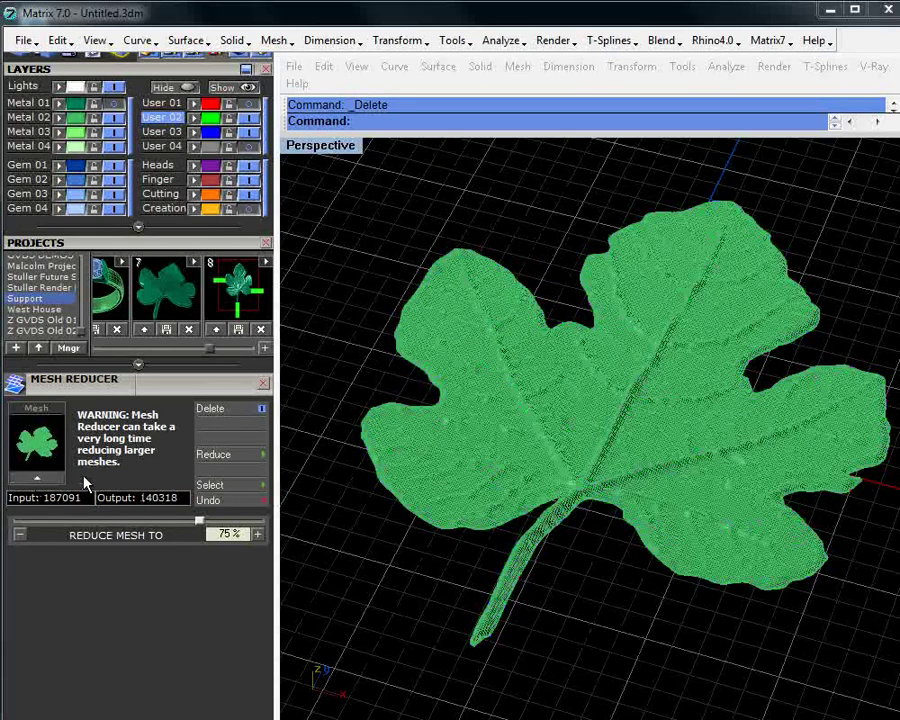
left_click(213, 454)
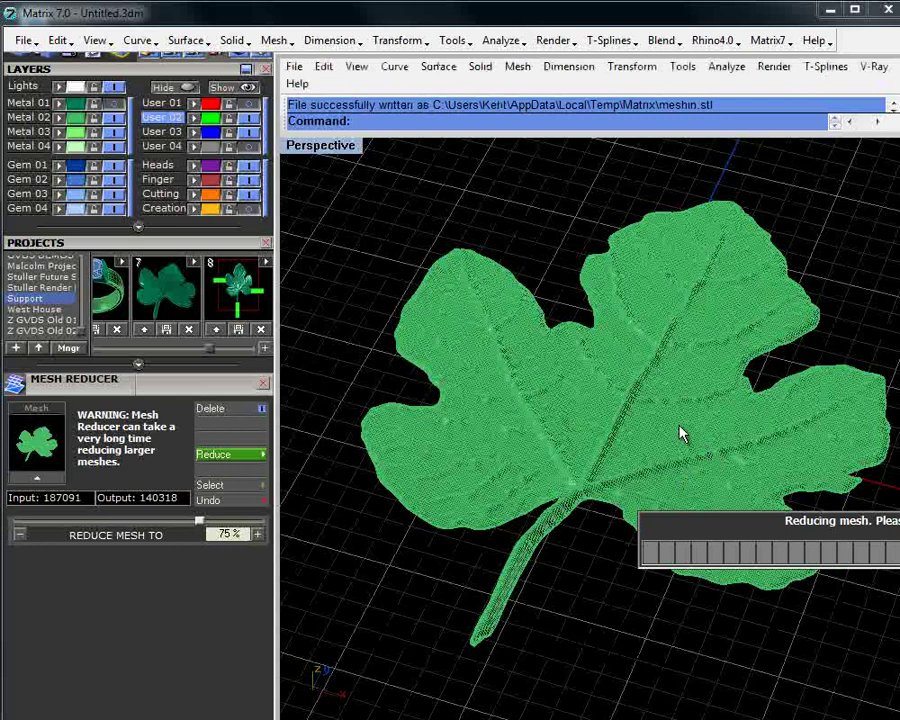
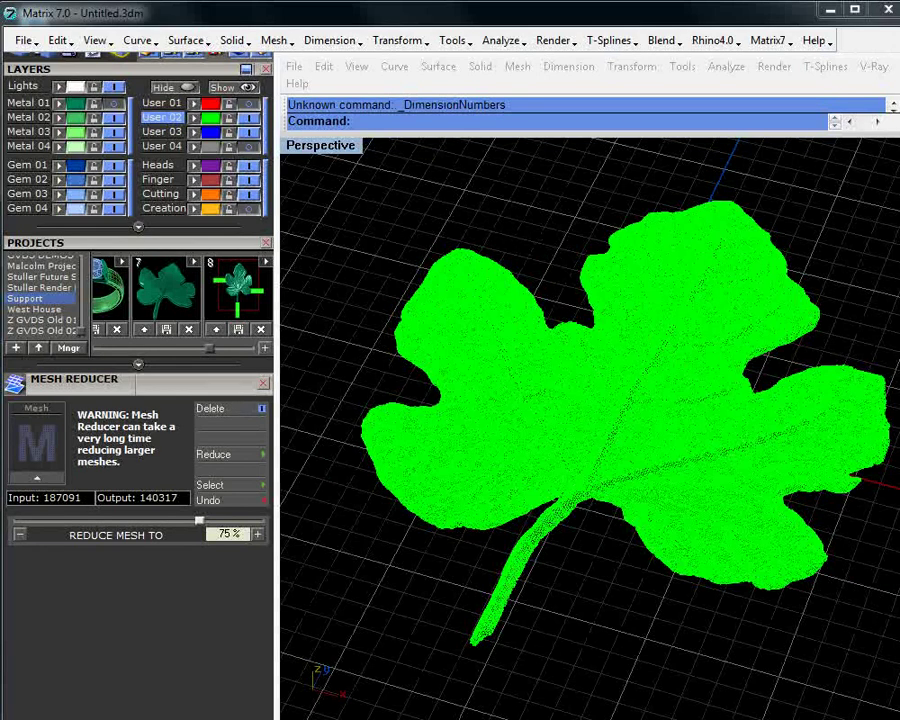
- Move a selected leaf mesh aside to check for a duplicate, and undo the move and the reduced mesh's import
right_click_drag(534, 469, 536, 470)
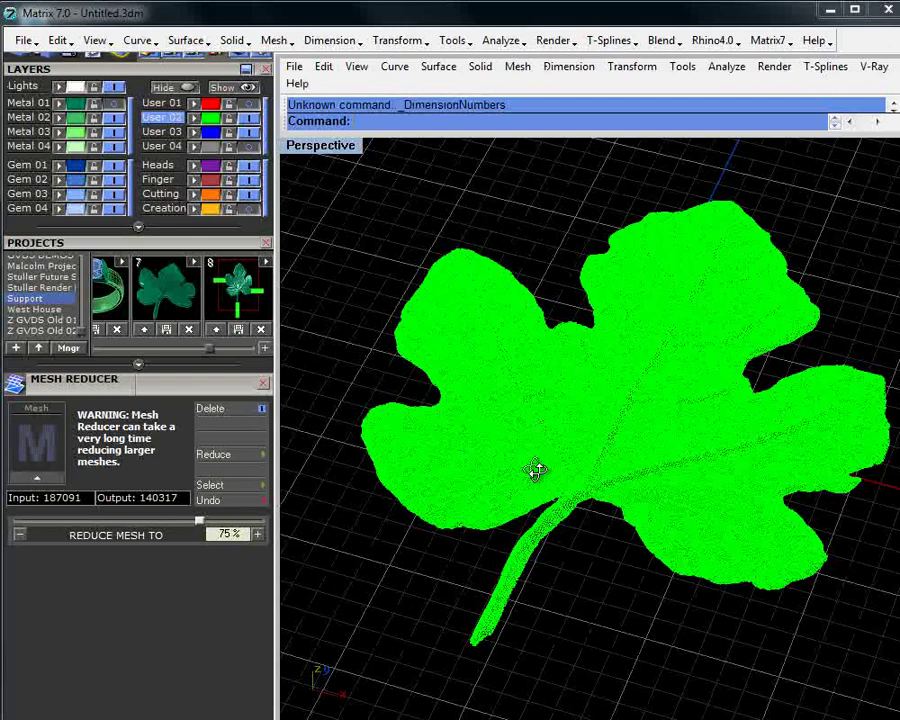
right_click_drag(536, 470, 558, 420)
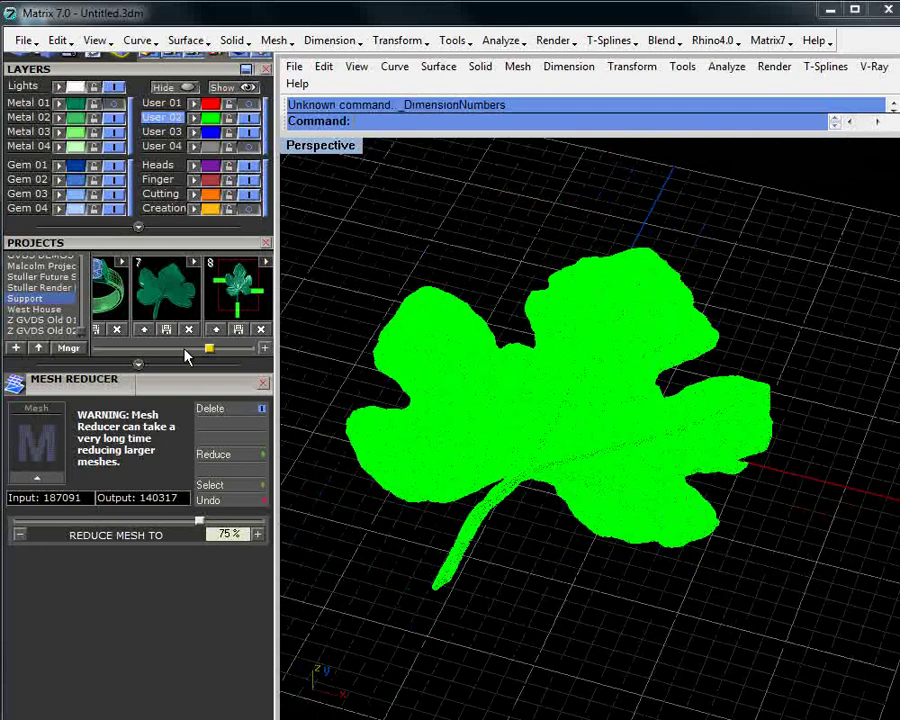
key("ctrl+a")
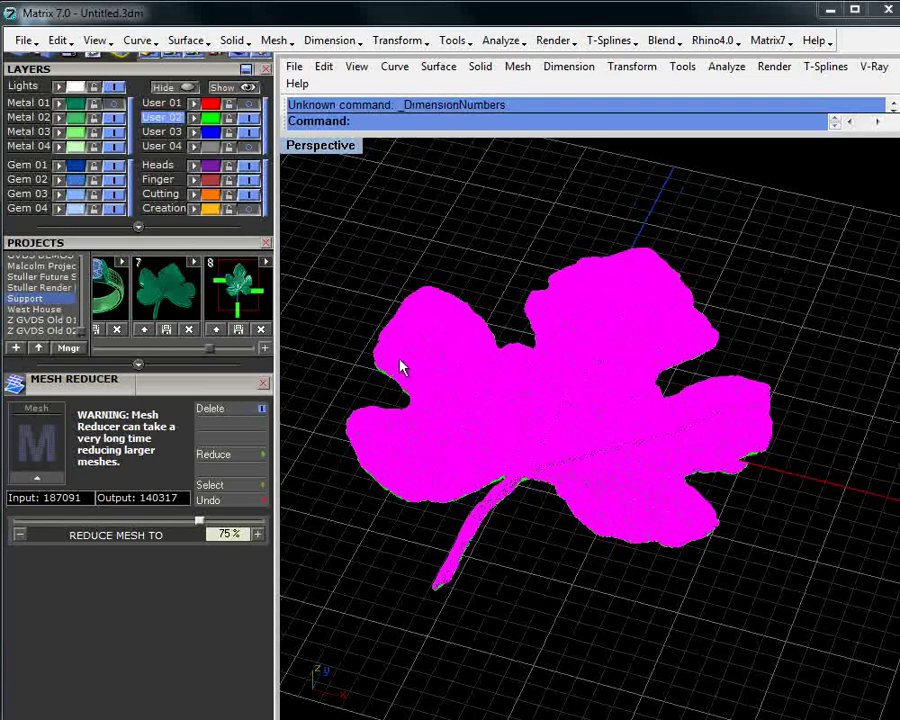
left_click_drag(437, 398, 509, 476)
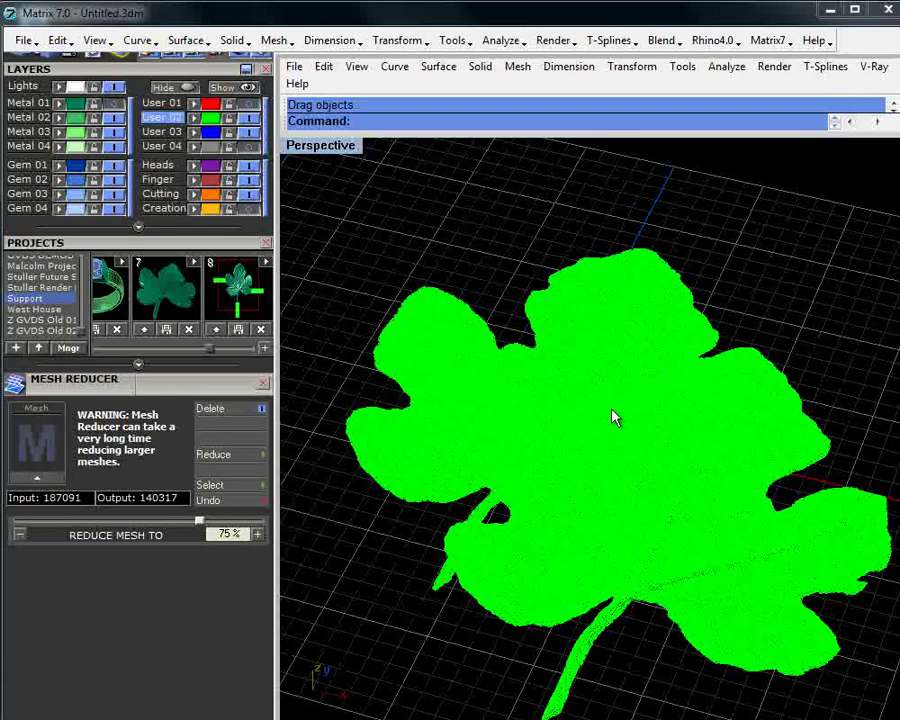
scroll(614, 417, "up", 2)
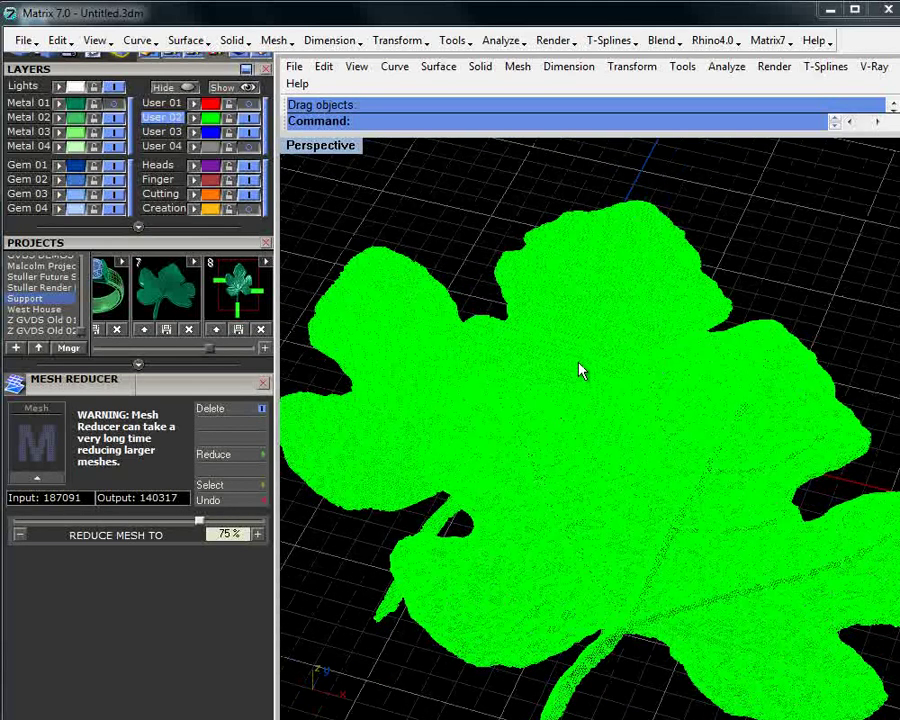
key("ctrl+z")
key("ctrl+z")
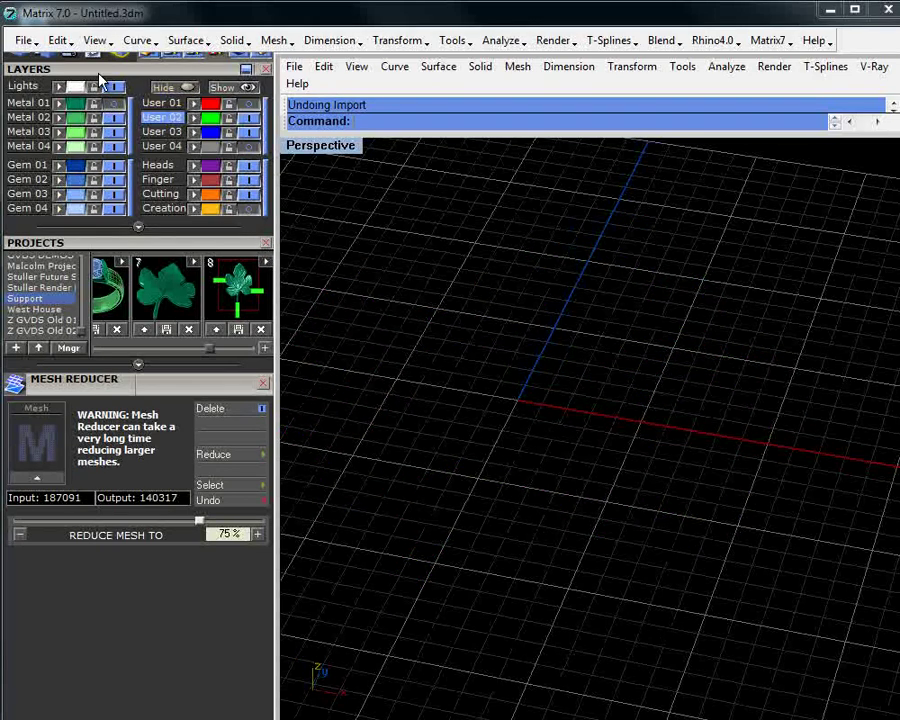
- Restore the original leaf mesh with the Mesh Reducer's undo, put it on the Metal 02 layer and view it shaded
mouse_move(98, 71)
left_mouse_down()
mouse_move(103, 101)
mouse_move(84, 213)
mouse_move(47, 262)
left_mouse_up()
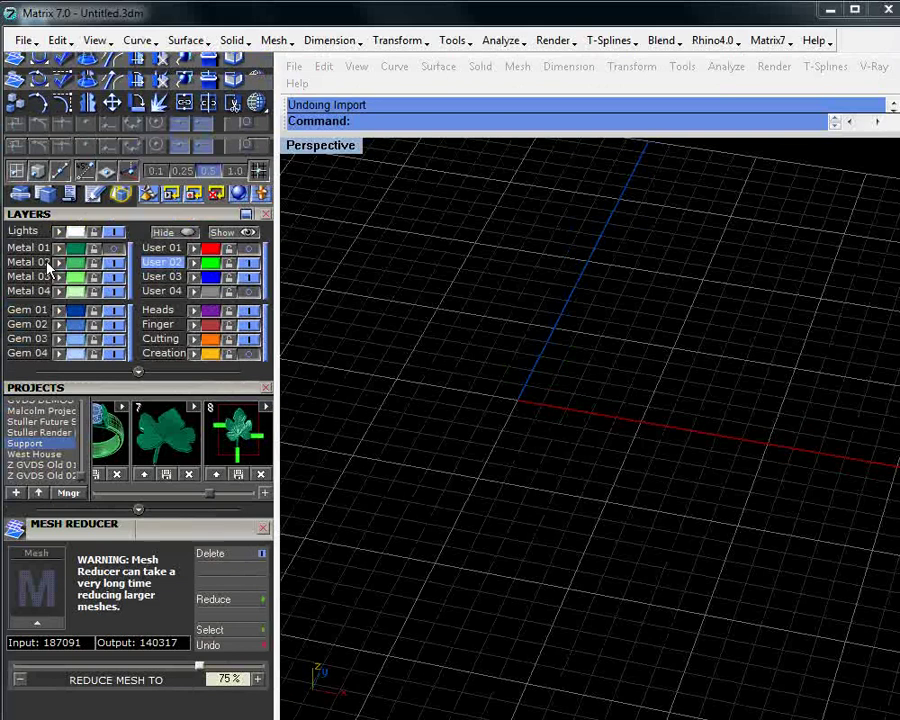
scroll(47, 265, "down", 1)
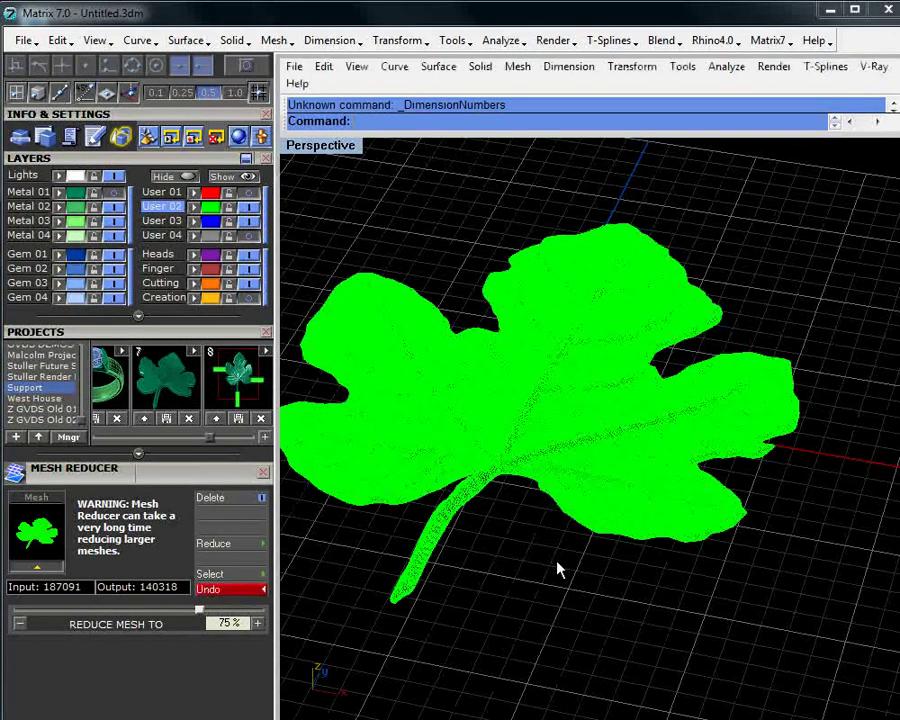
scroll(557, 568, "up", 2)
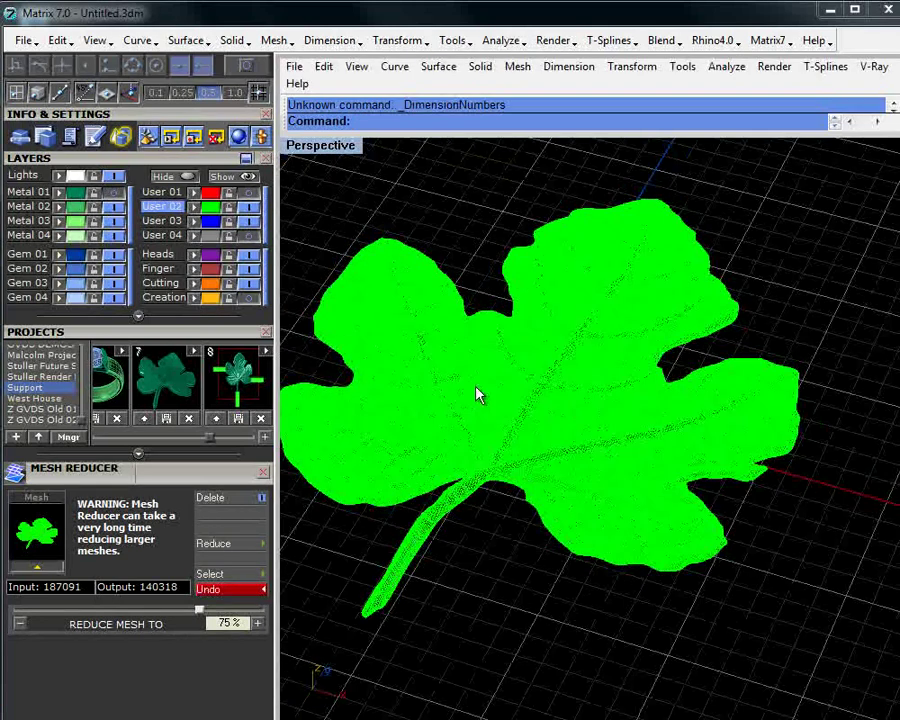
left_click(478, 392)
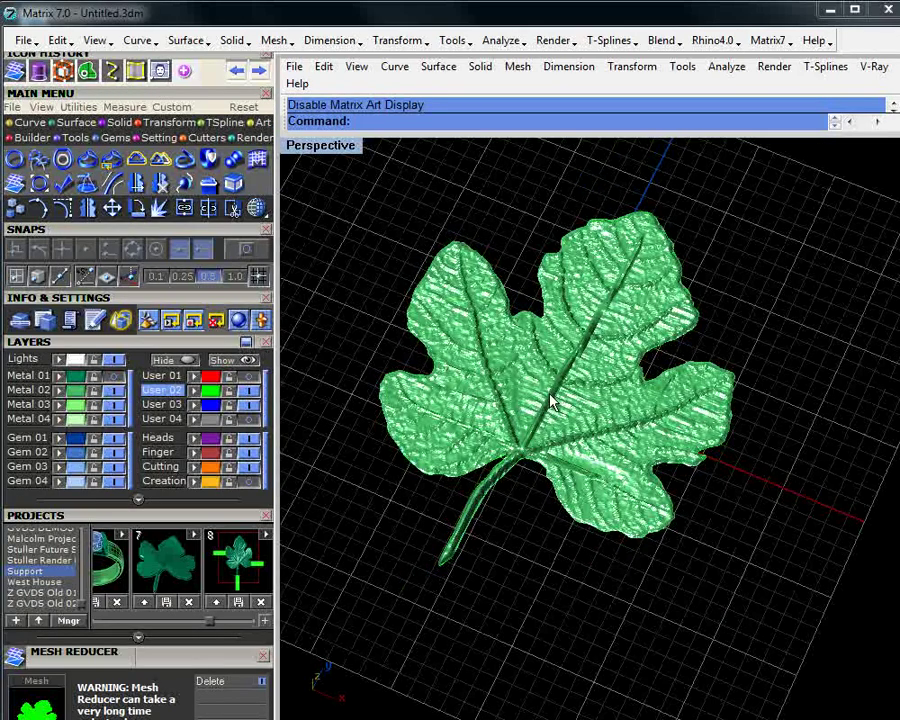
right_click_drag(545, 392, 556, 378)
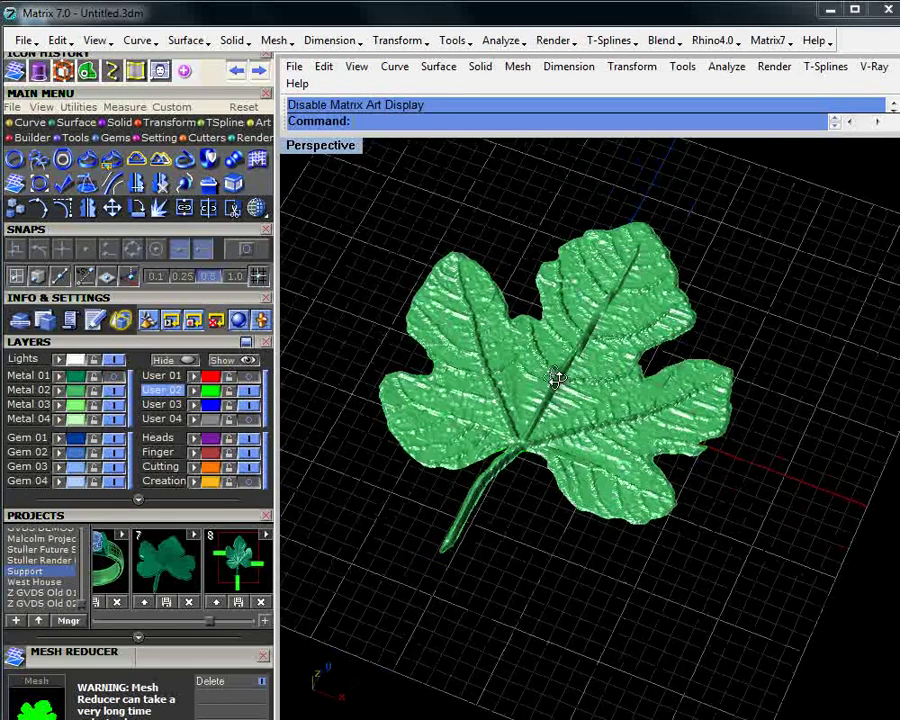
- Smooth the trimmed leaf mesh in X, Y and Z using world coordinates and a smooth factor of 0.5
left_click(158, 122)
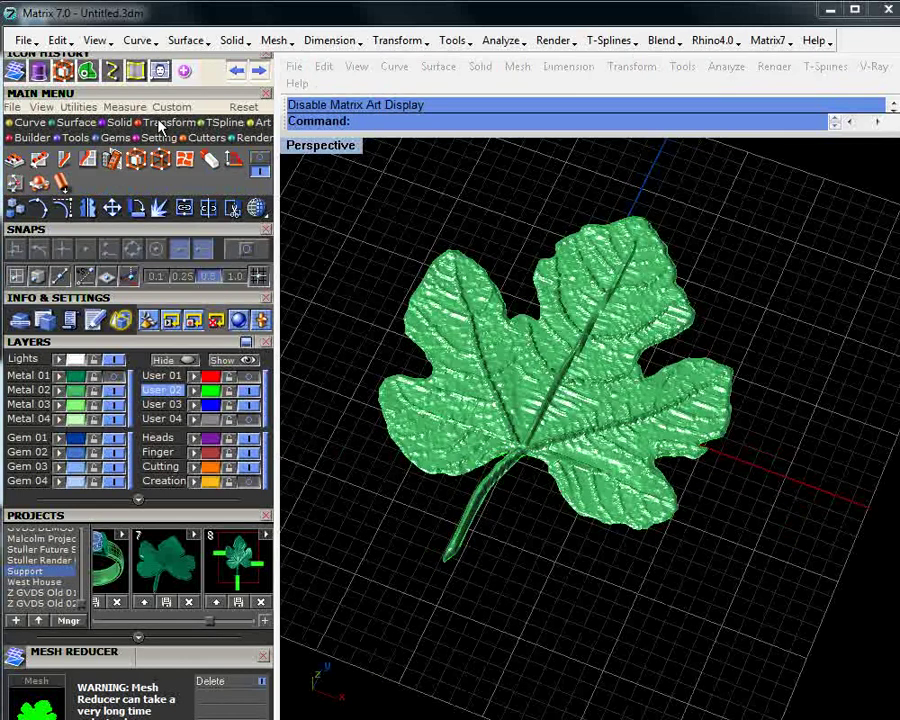
left_click(605, 366)
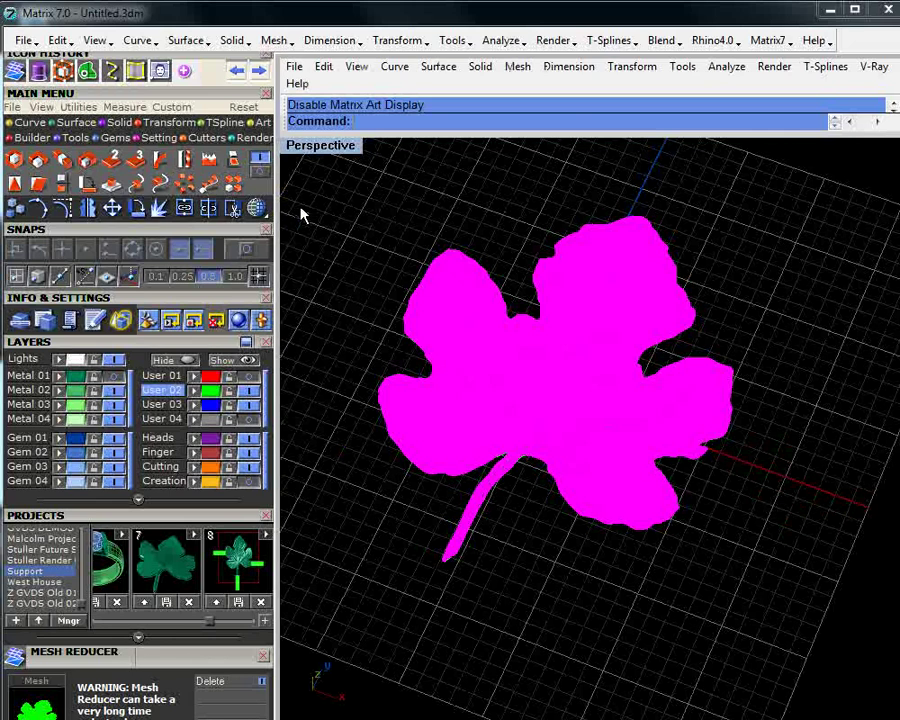
left_click(209, 160)
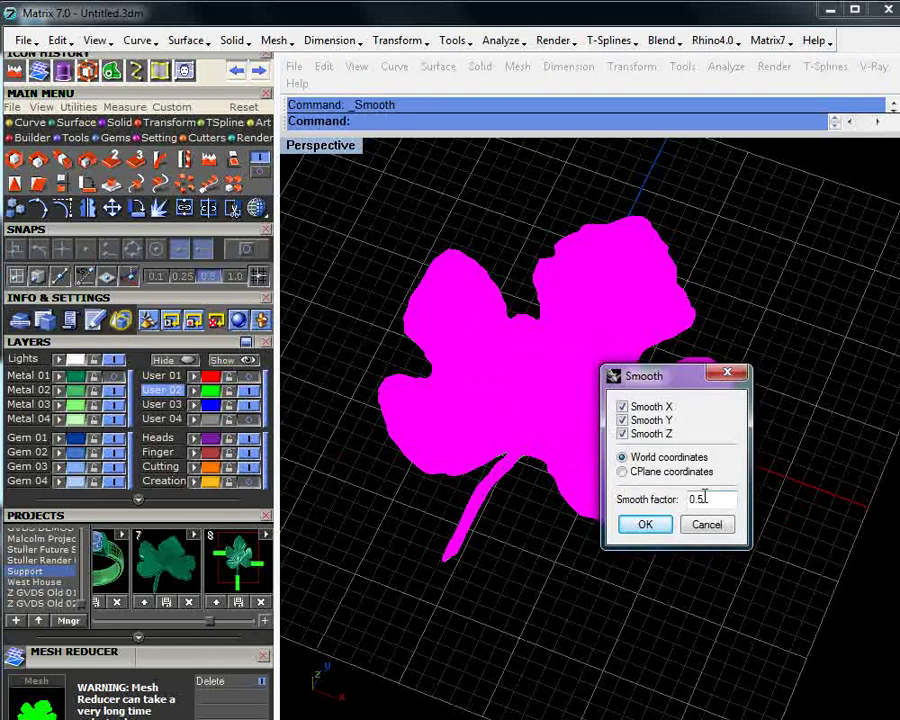
left_click(660, 522)
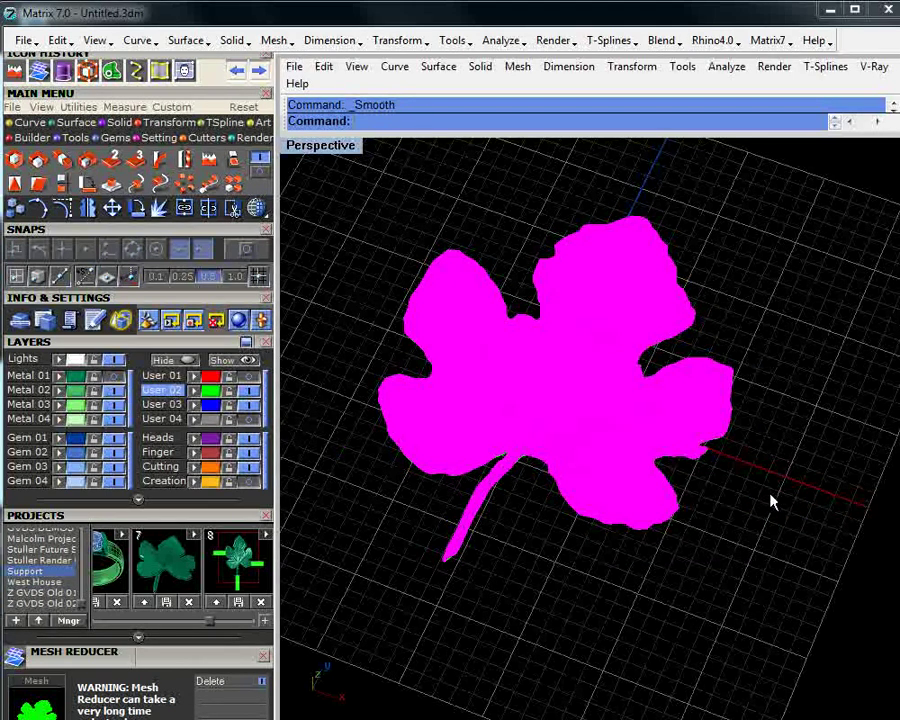
scroll(567, 381, "up", 5)
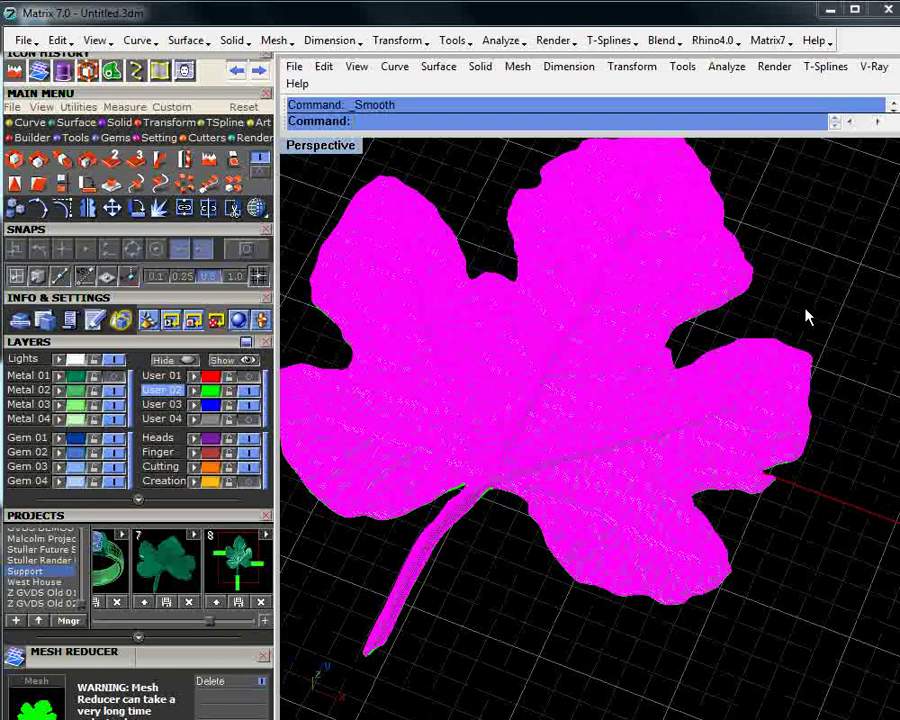
left_click(806, 315)
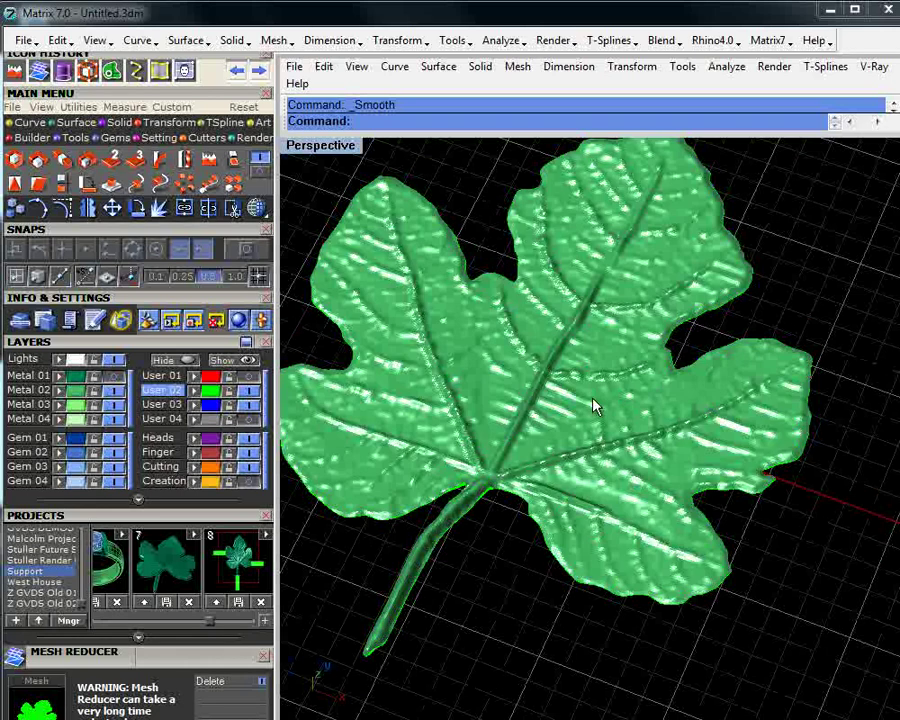
- Inspect the smoothed leaf mesh and show the Metal 01 layer holding the curved leaf surface
right_click_drag(594, 405, 454, 366)
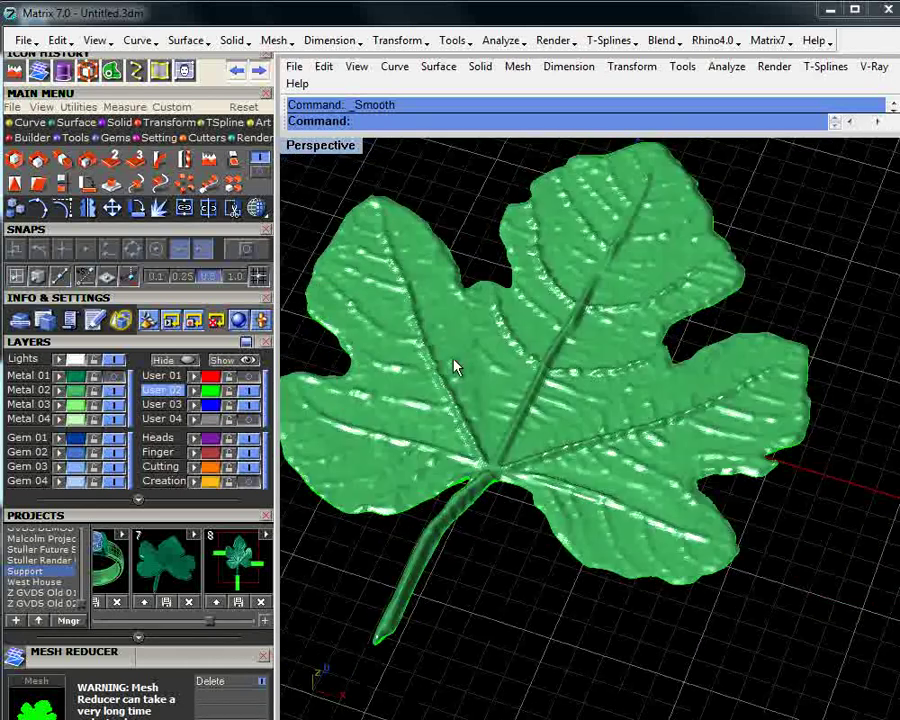
right_click_drag(488, 507, 760, 432)
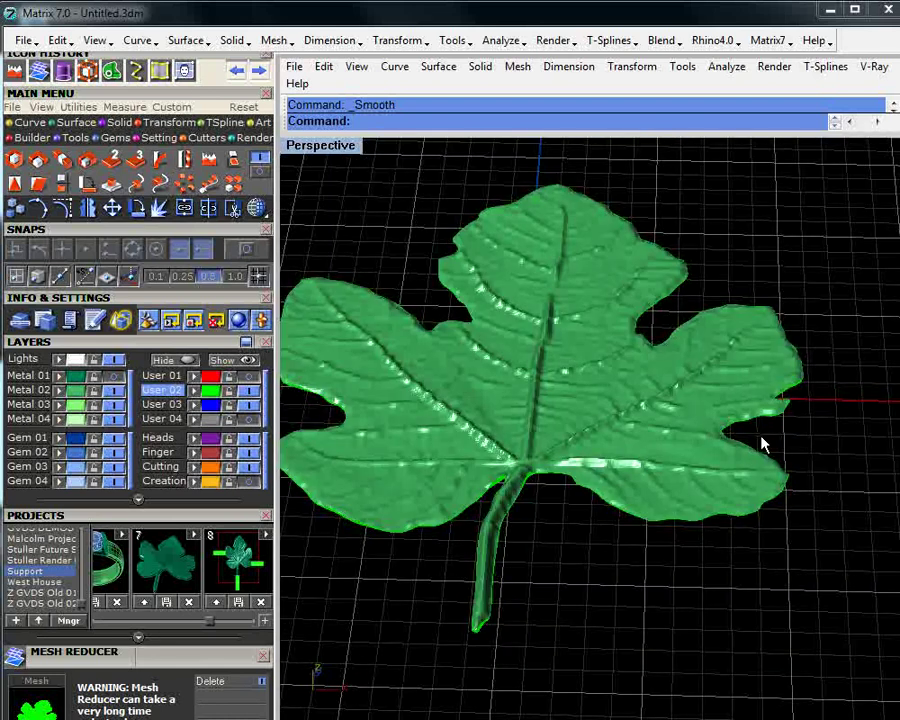
right_click_drag(652, 430, 574, 470)
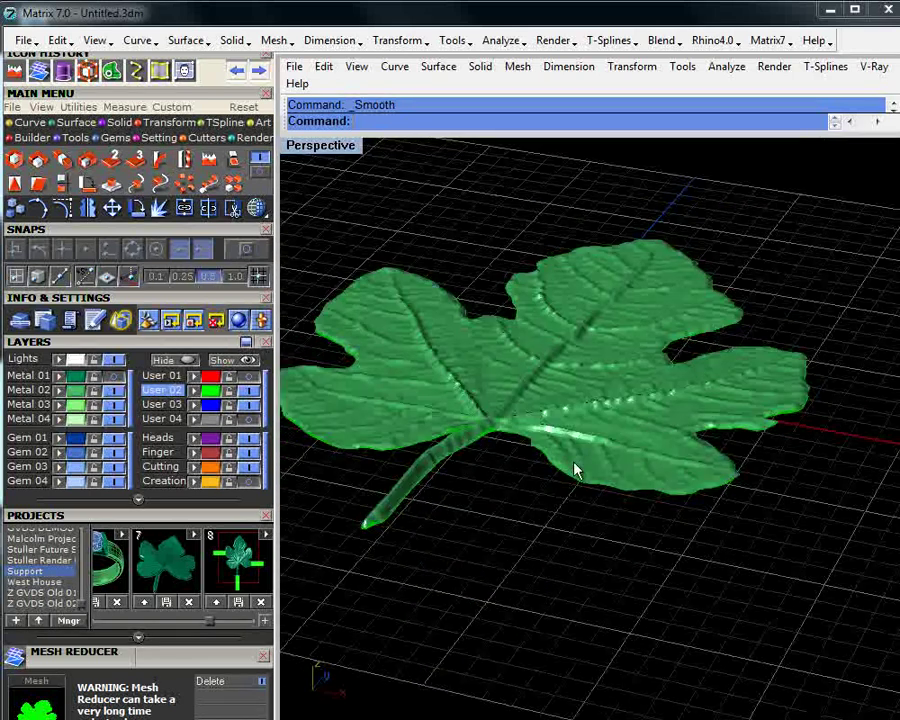
left_click(112, 376)
right_click_drag(478, 500, 611, 506)
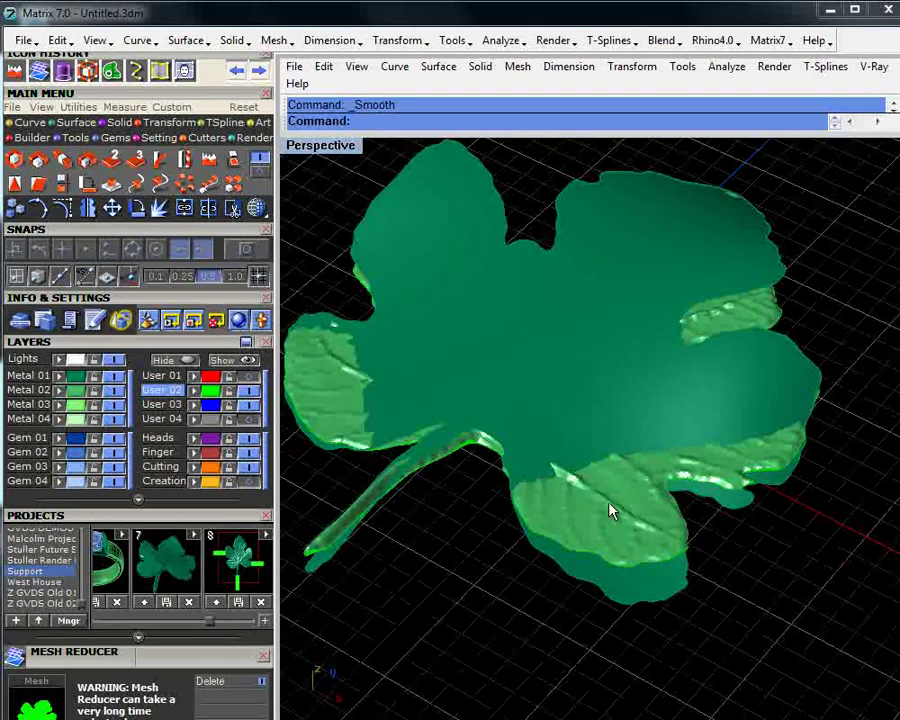
- Try applying the smoothed leaf mesh to the curved Metal 01 surface with Apply Mesh UVN at vertical scale 1, and undo it
left_click(612, 510)
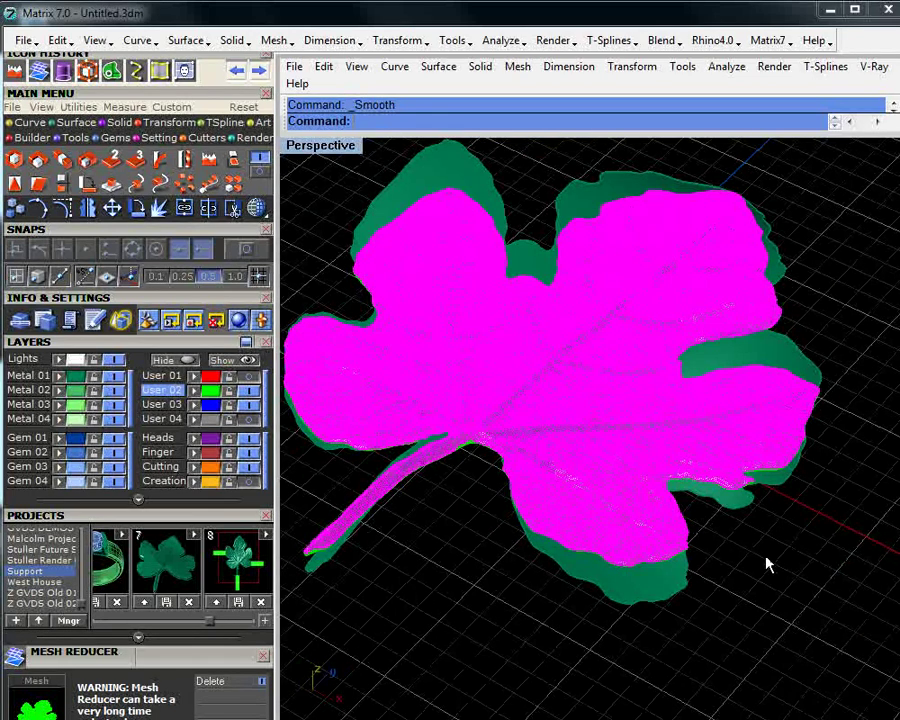
left_click(89, 112)
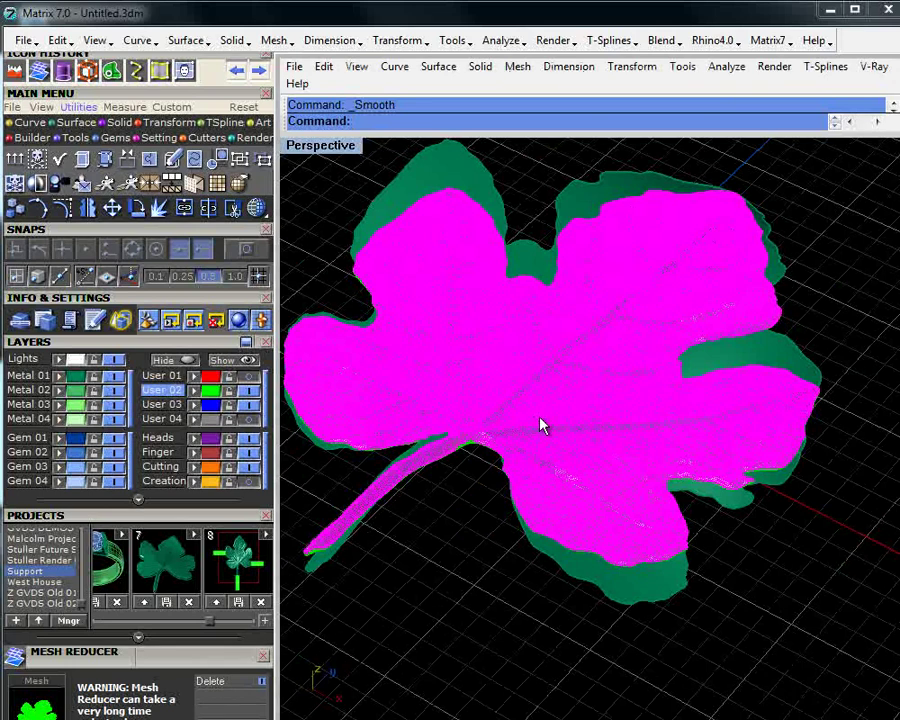
left_click(453, 156)
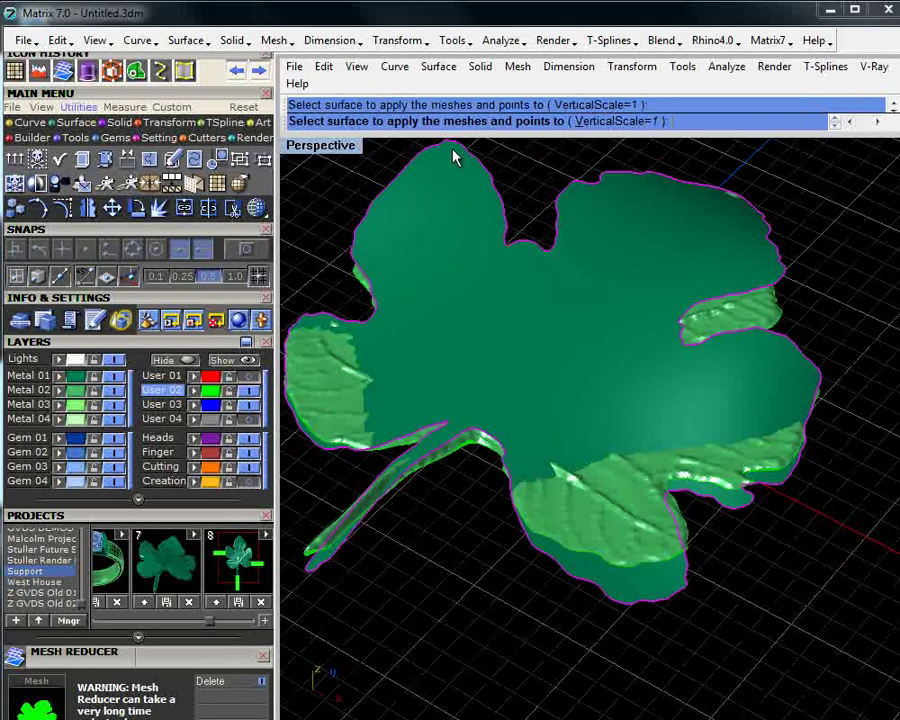
left_click(574, 229)
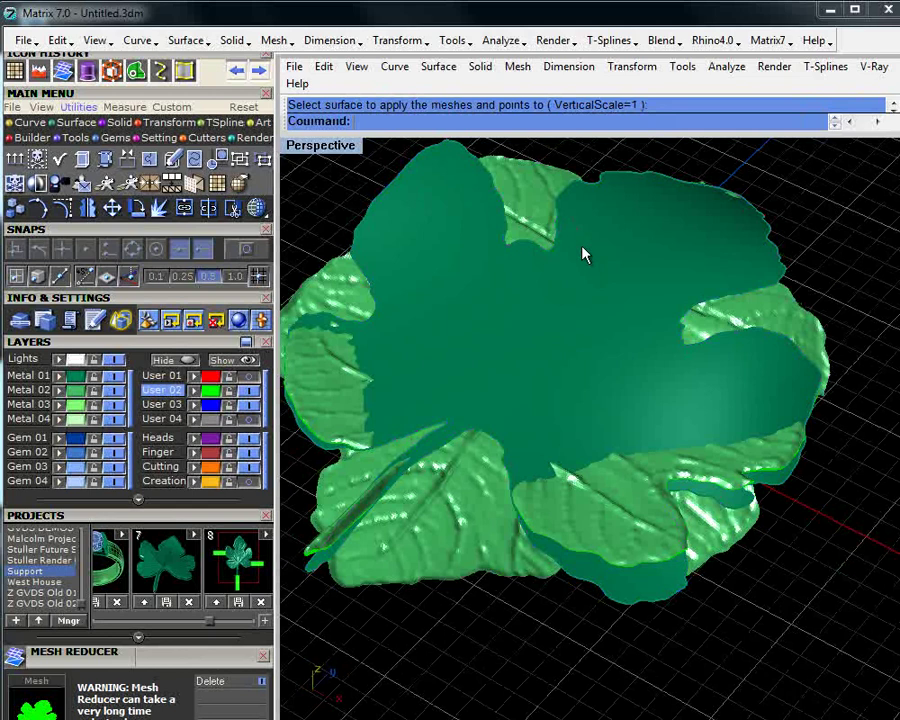
right_click_drag(585, 255, 629, 524)
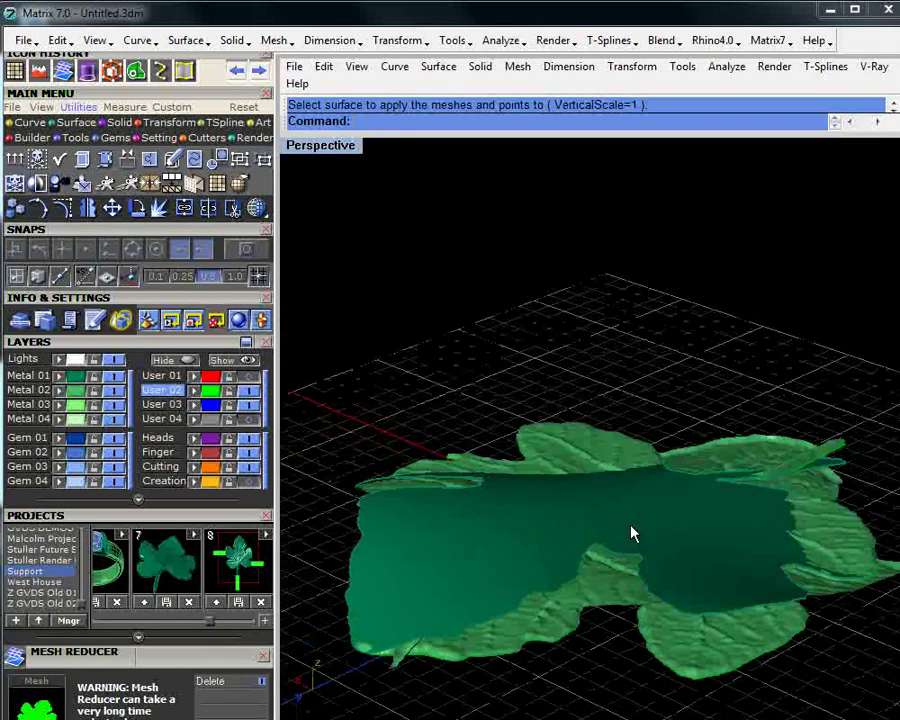
right_click_drag(679, 494, 653, 442)
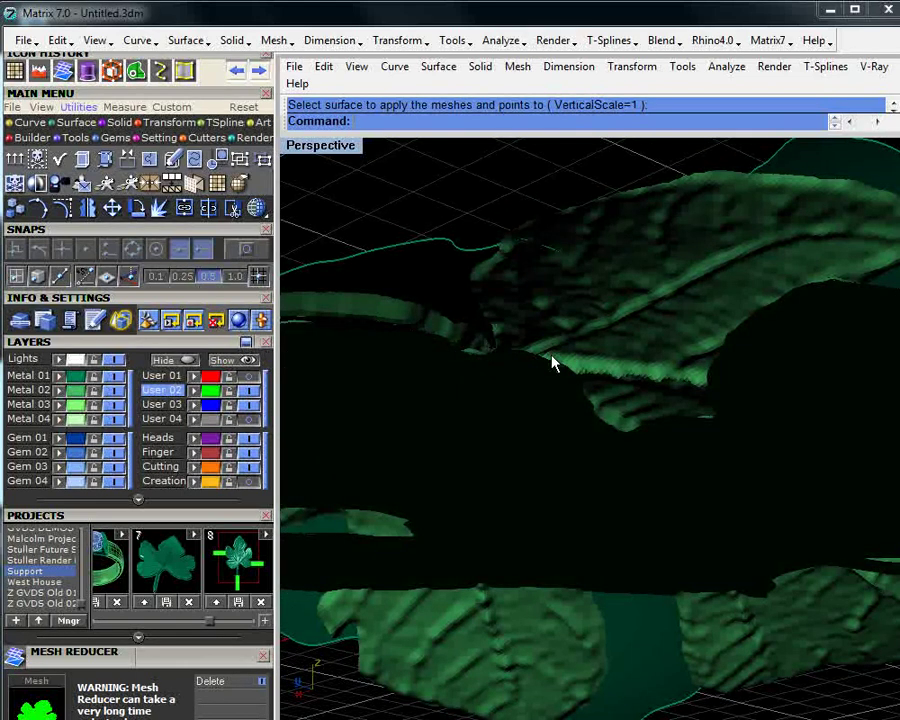
scroll(552, 362, "down", 4)
right_click_drag(609, 328, 612, 506)
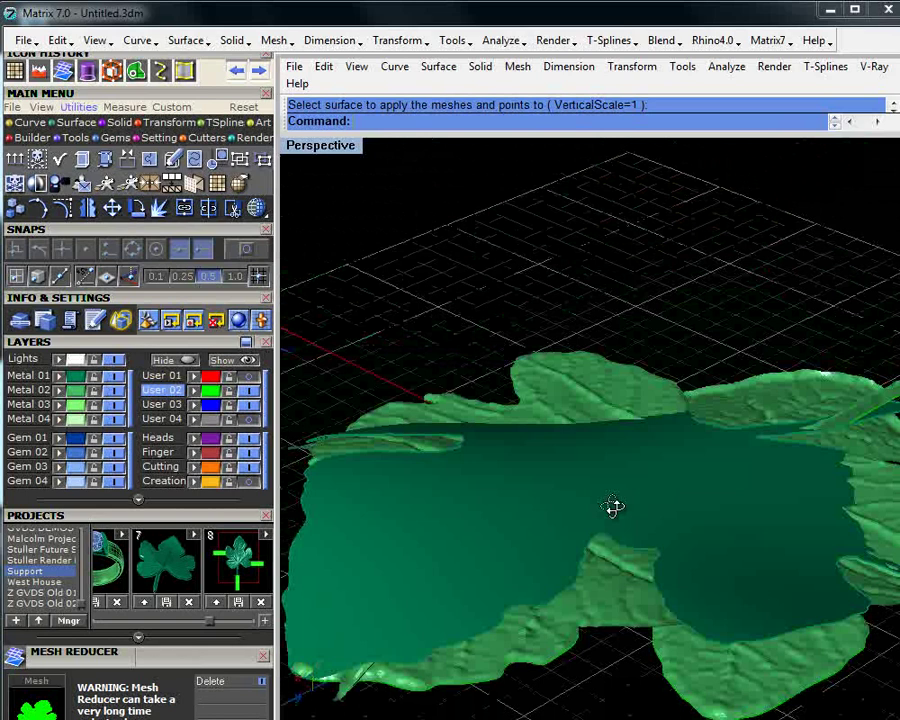
key("ctrl+z")
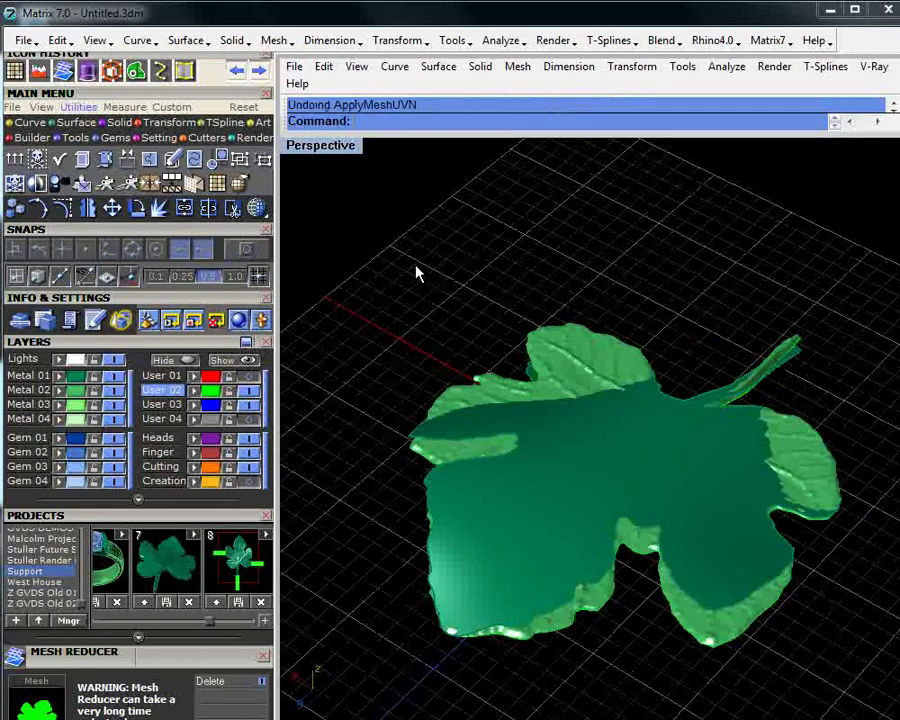
- Flip the normals of the curved leaf surface with the Dir command so they point upward
right_click_drag(613, 366, 636, 330)
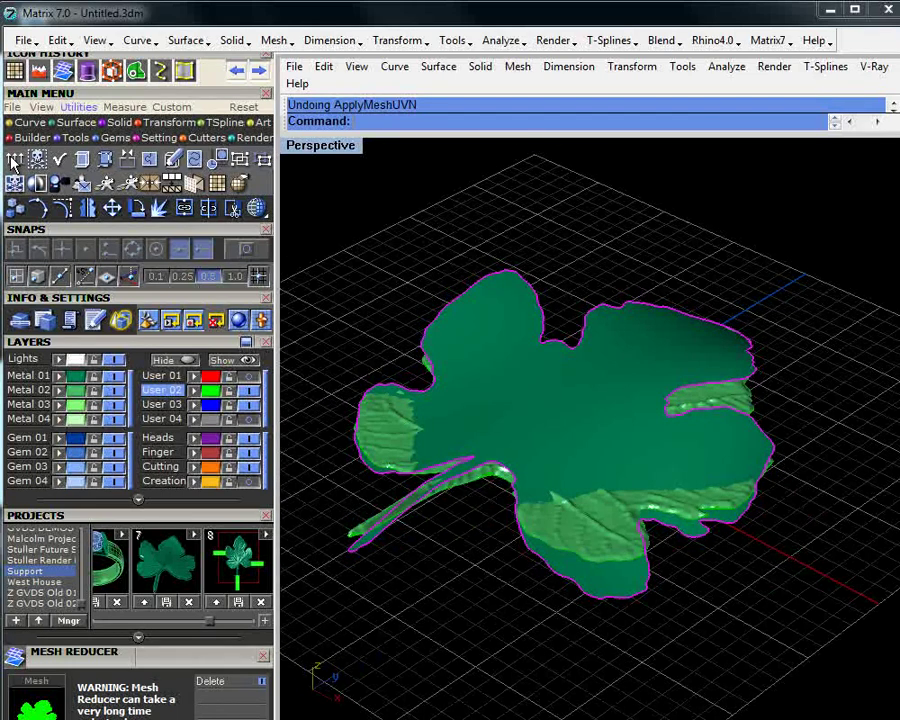
left_click(14, 160)
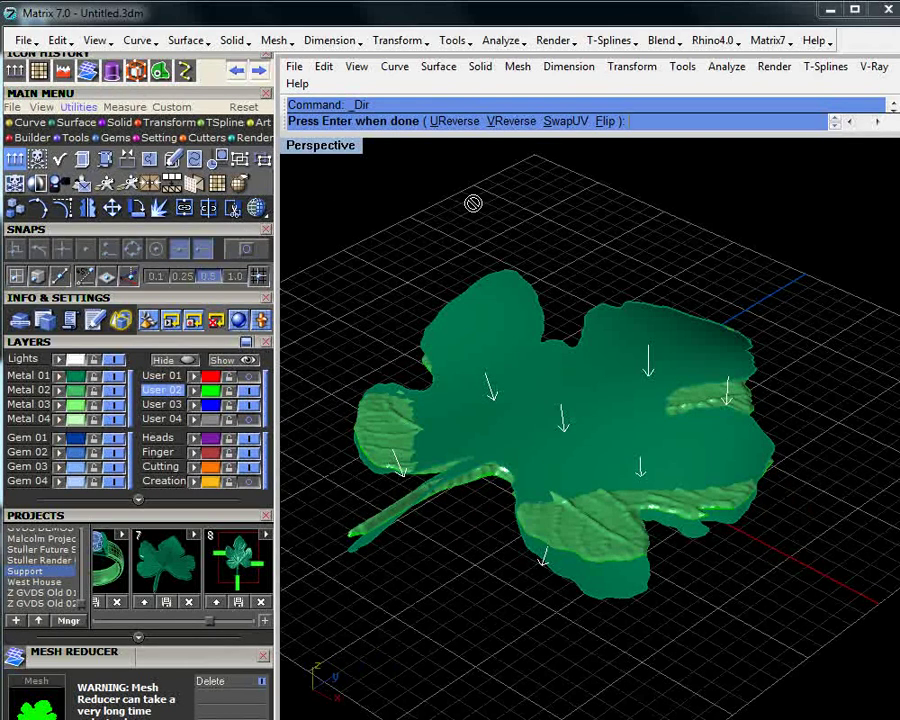
left_click(628, 334)
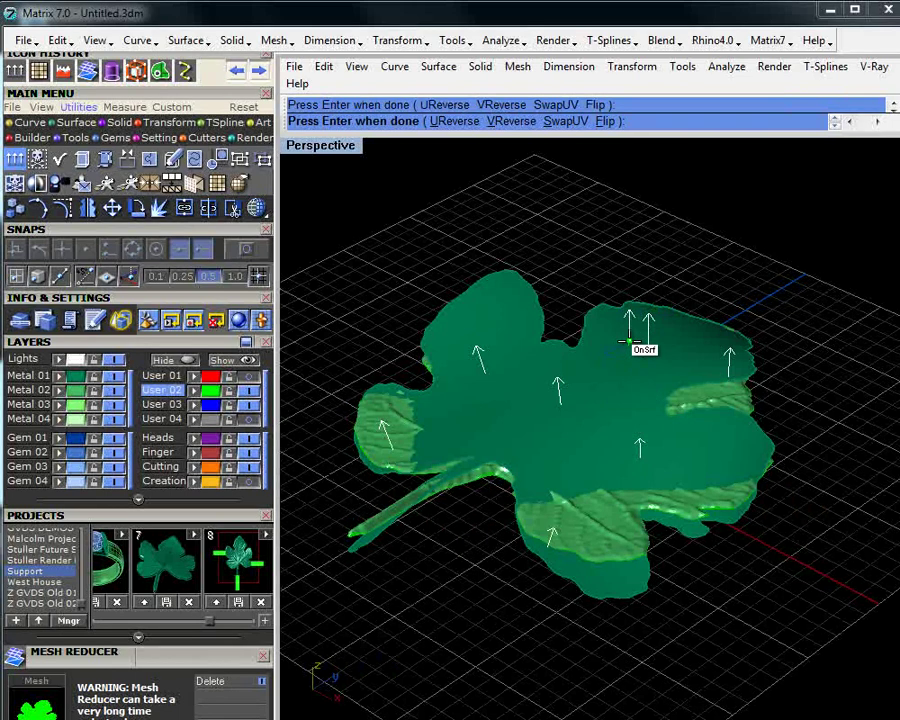
key("Return")
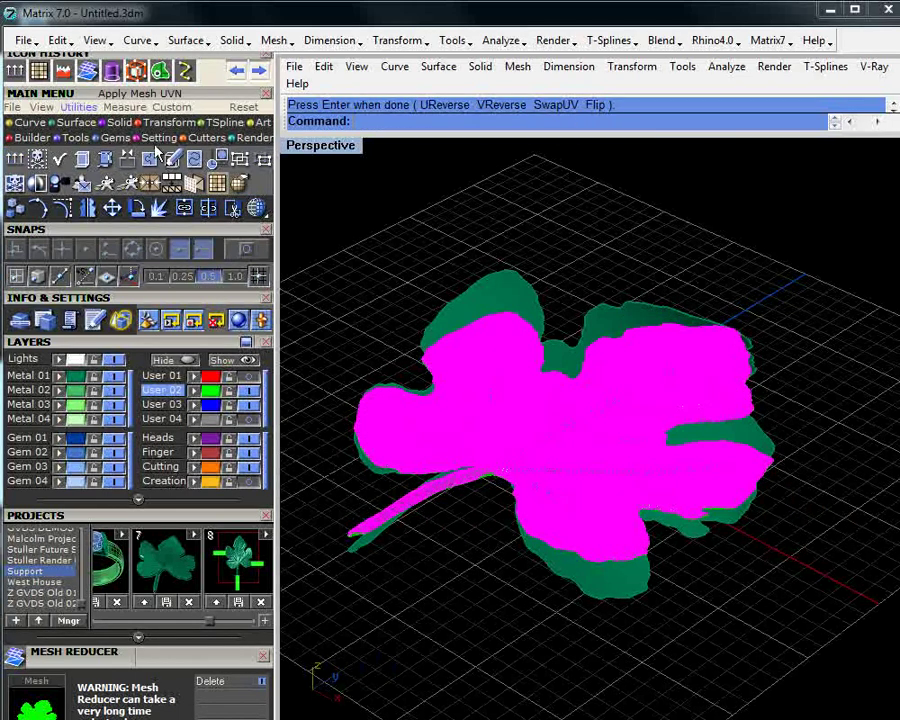
- Try Apply Mesh UVN with the leaf mesh on the flipped surface at vertical scale 1, and undo the application
left_click(40, 80)
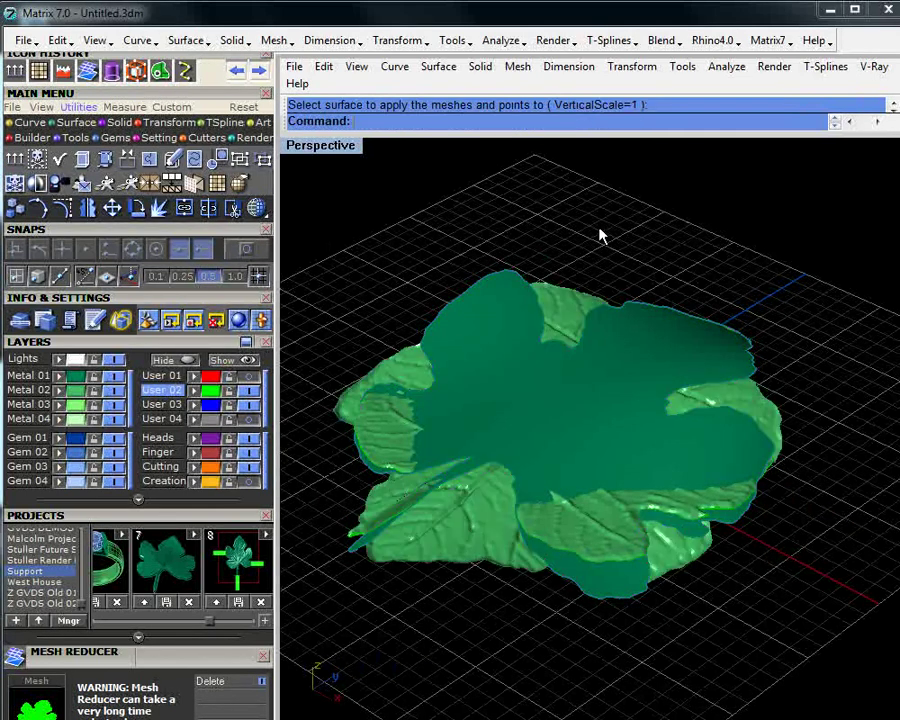
right_click_drag(600, 236, 404, 295)
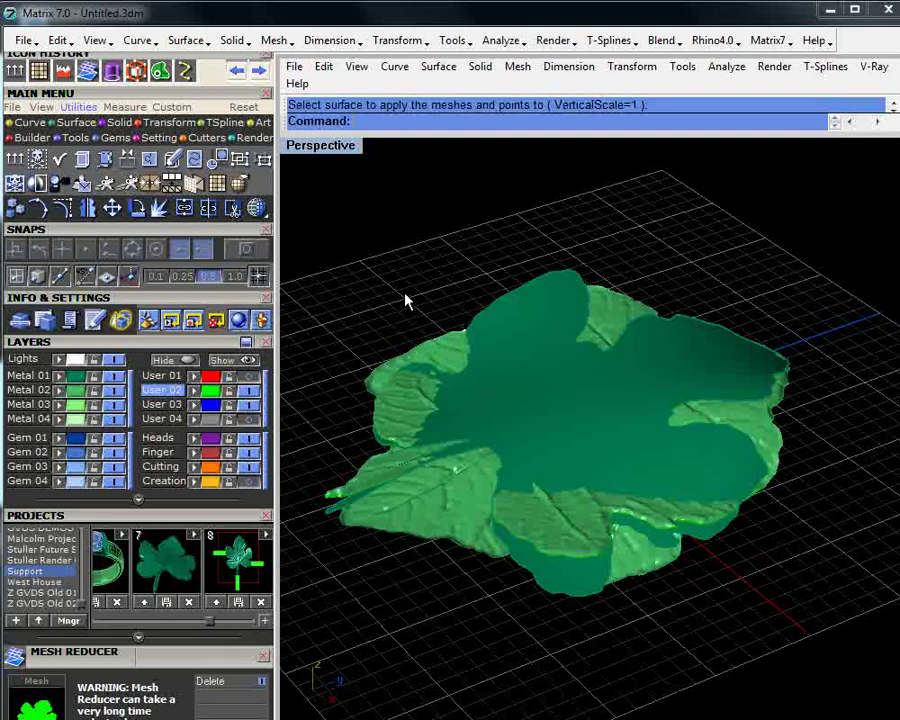
key("ctrl+z")
- Swap the U and V directions of the curved leaf surface with the Dir command
left_click(565, 289)
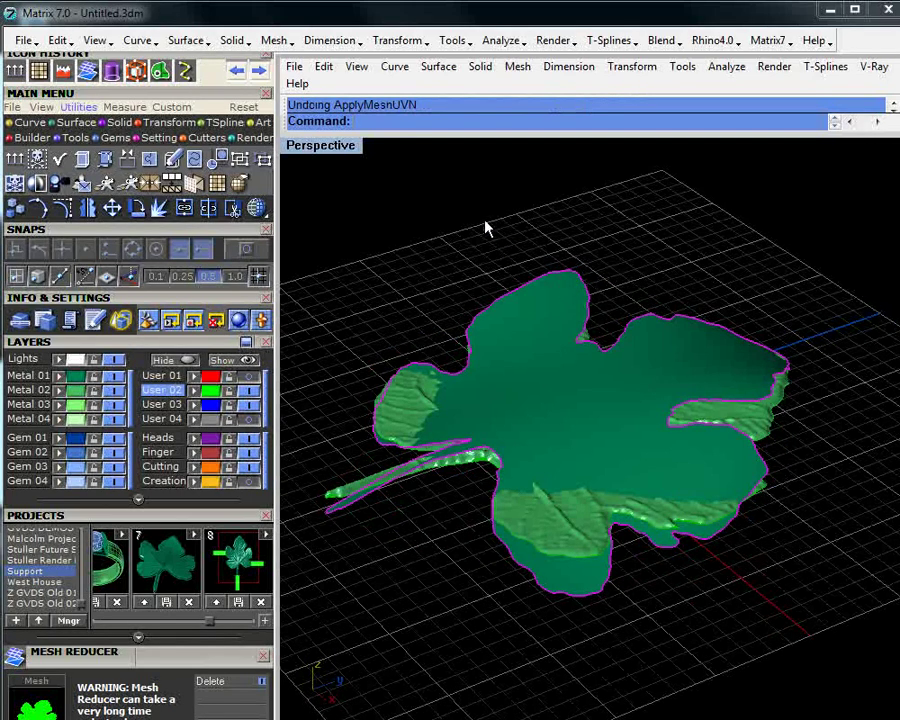
left_click(27, 178)
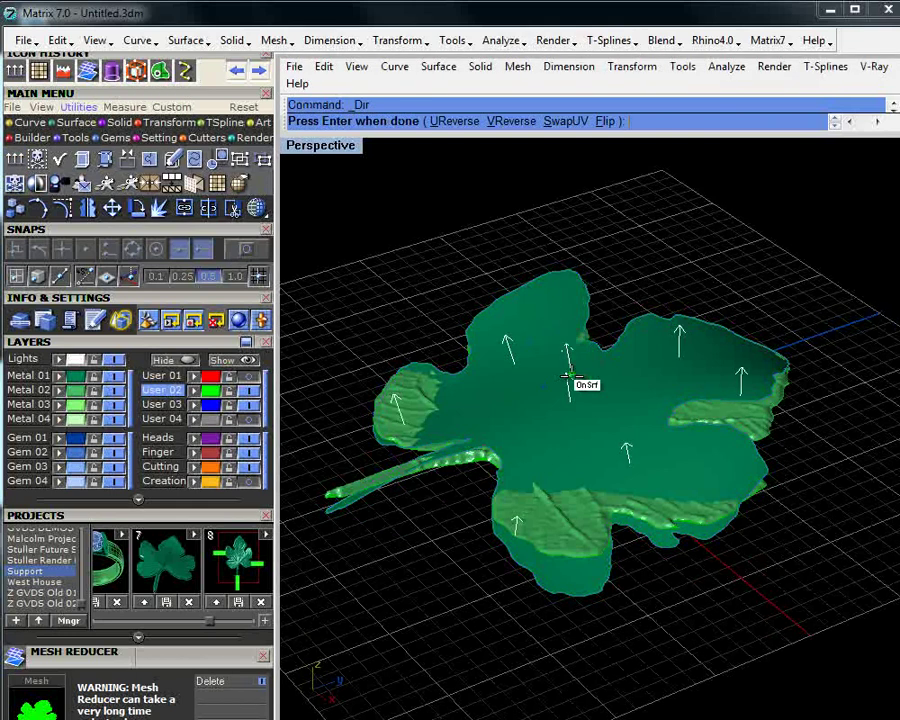
right_click_drag(568, 375, 622, 372)
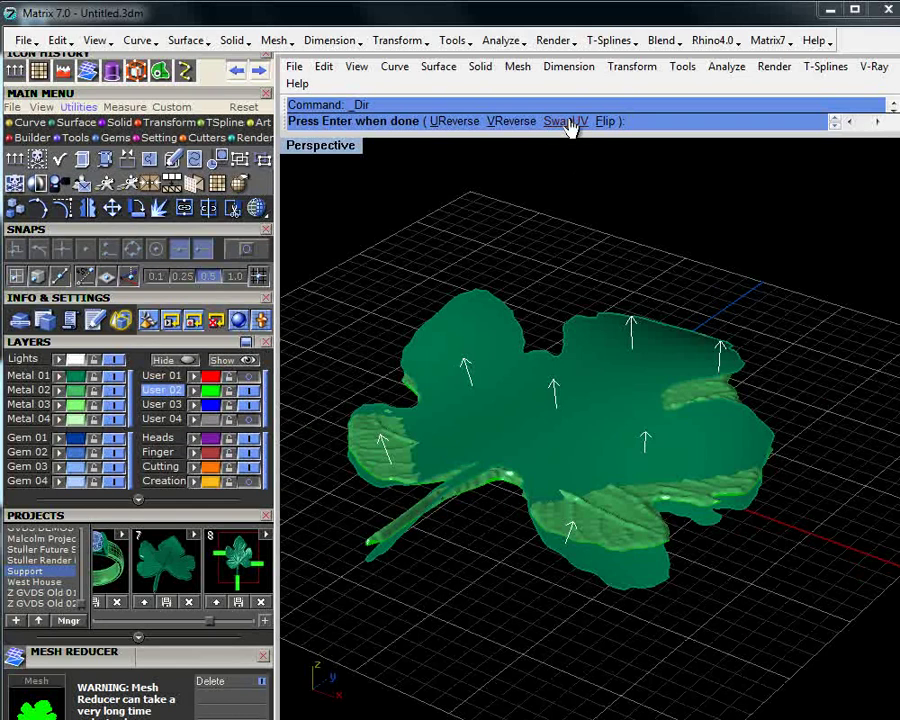
left_click(566, 121)
right_click(566, 205)
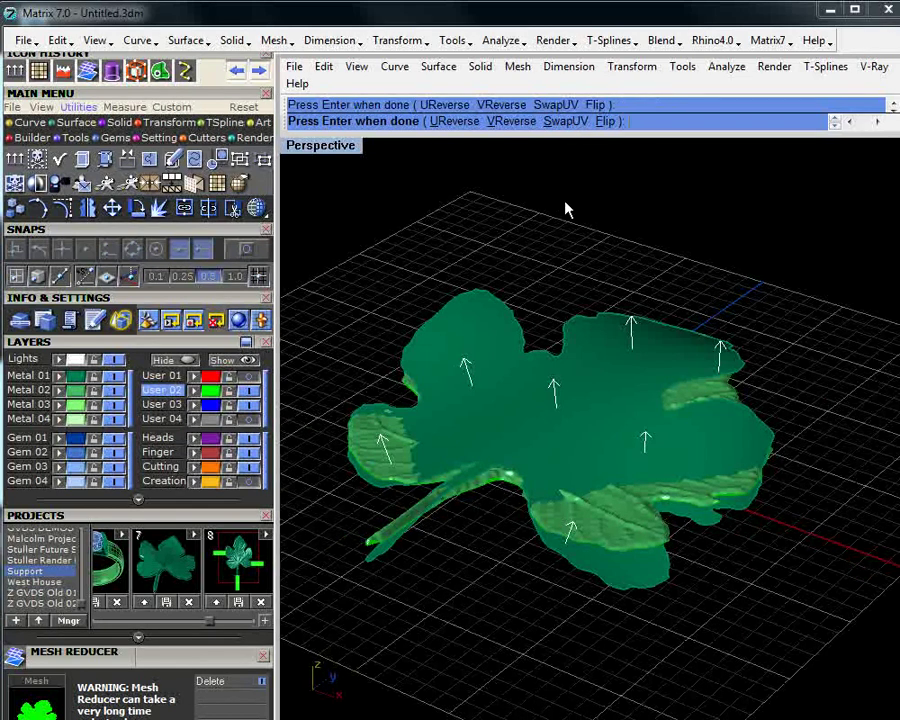
- Try mapping the leaf mesh onto the UV-swapped surface with Apply Mesh UVN at vertical scale 1, and undo the mapping
left_click(385, 466)
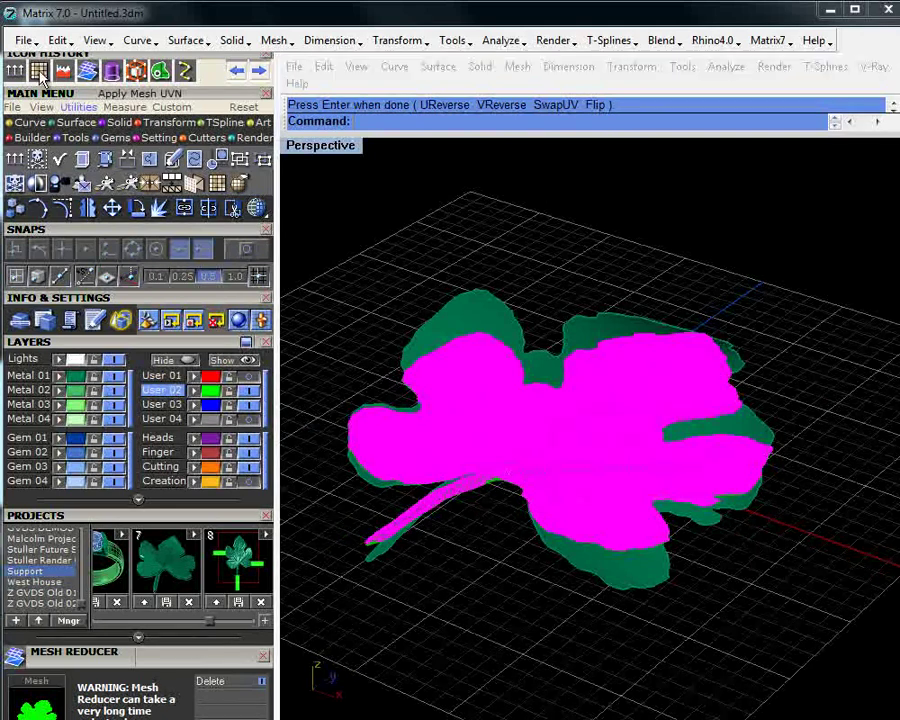
left_click(39, 70)
left_click(577, 323)
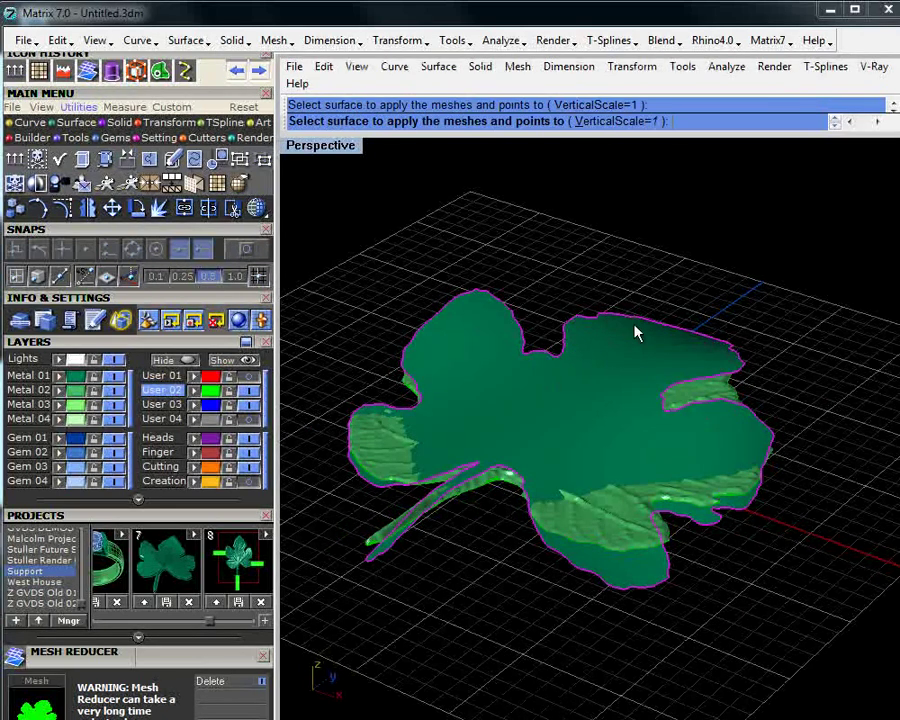
right_click(659, 234)
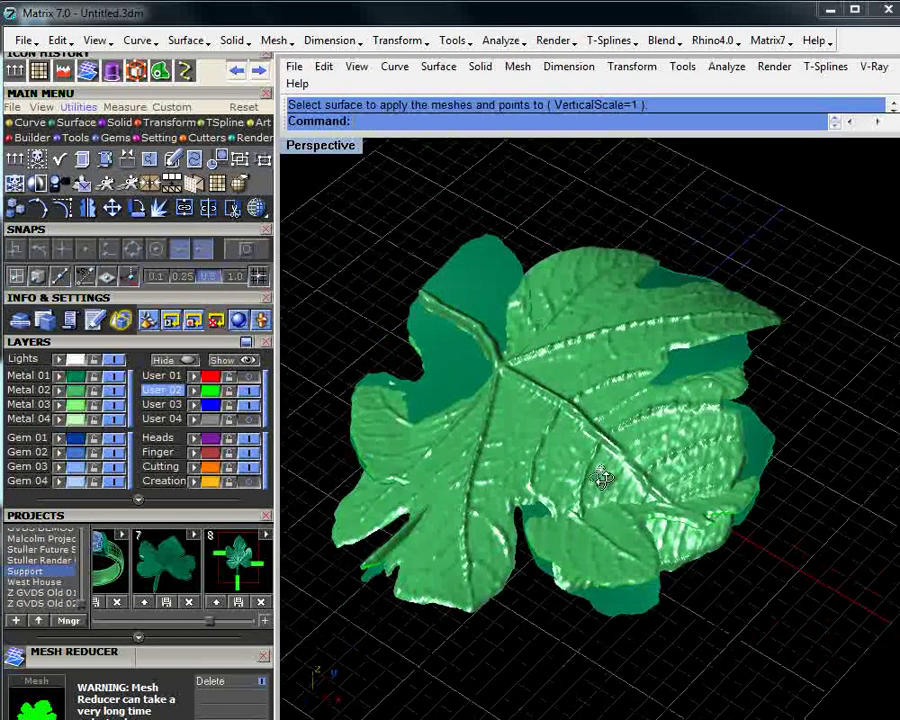
right_click_drag(604, 478, 596, 482)
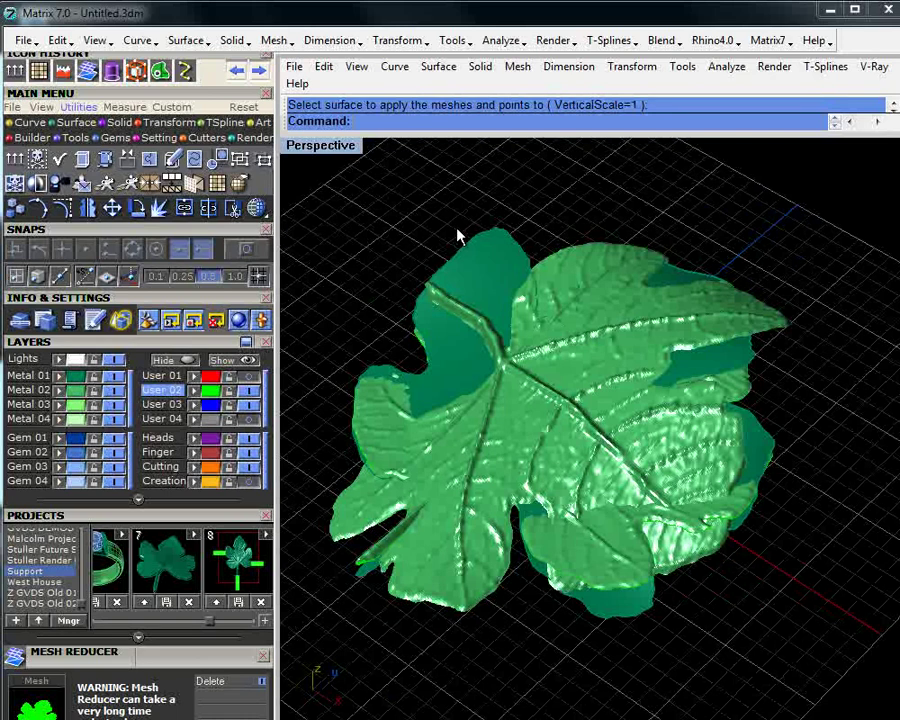
key("ctrl+z")
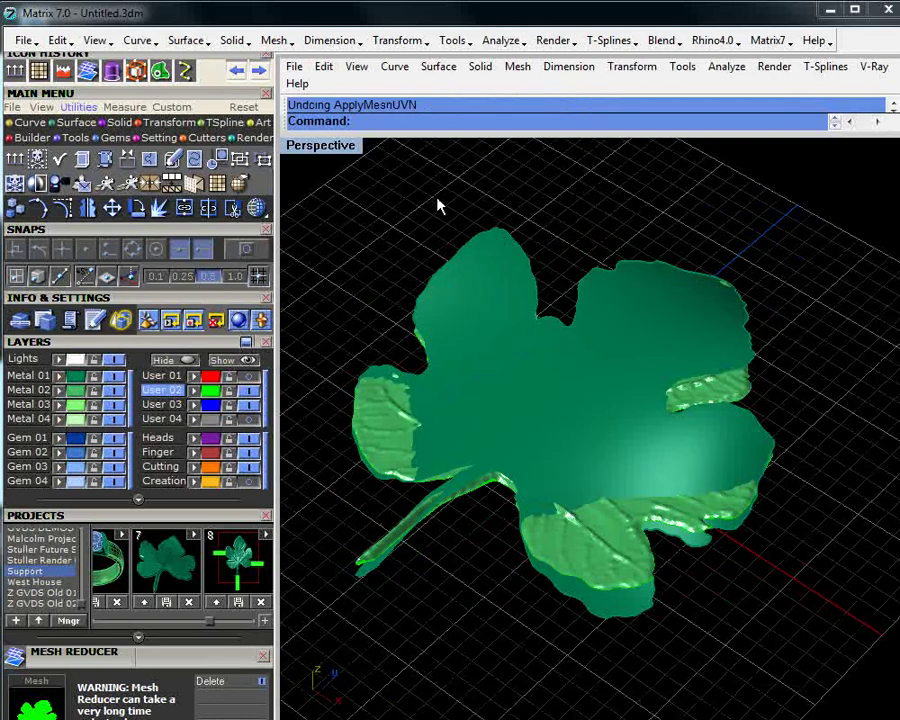
- Reverse the U direction of the curved leaf surface with the Dir command
left_click(500, 253)
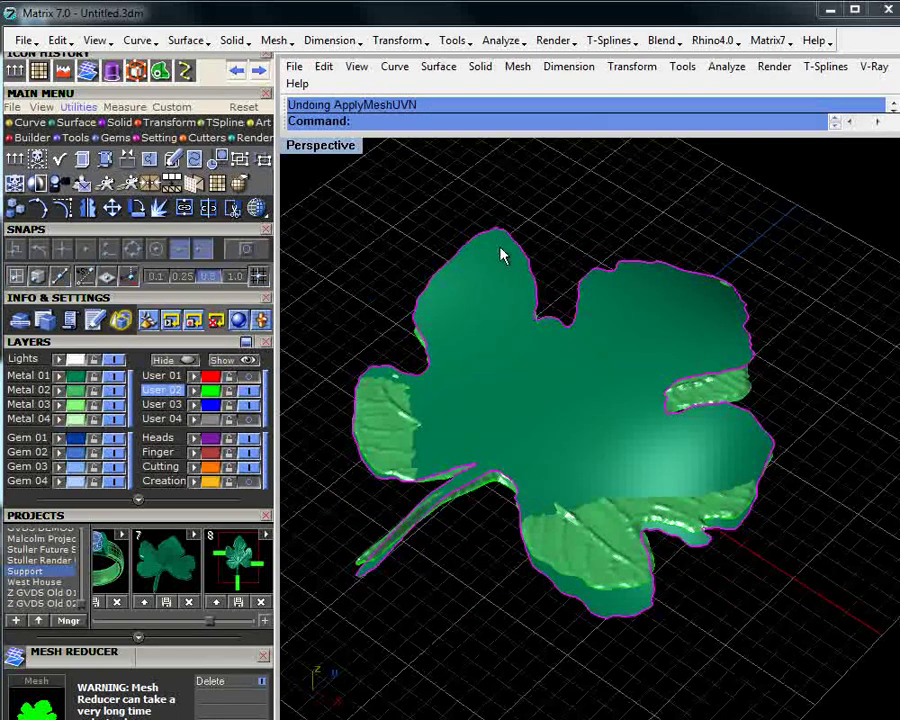
left_click(14, 186)
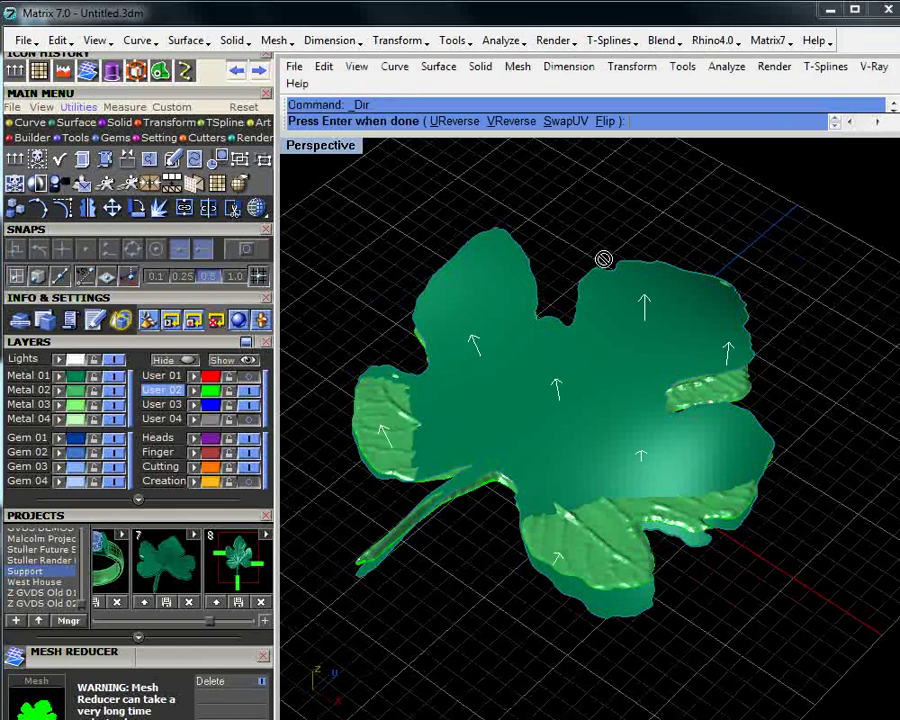
left_click(461, 122)
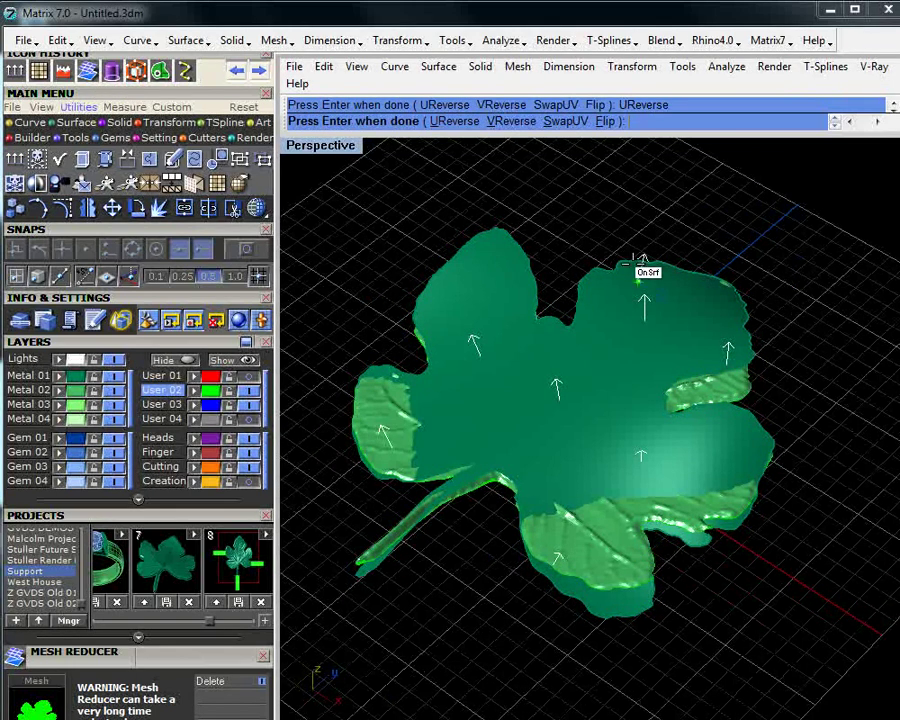
key("Return")
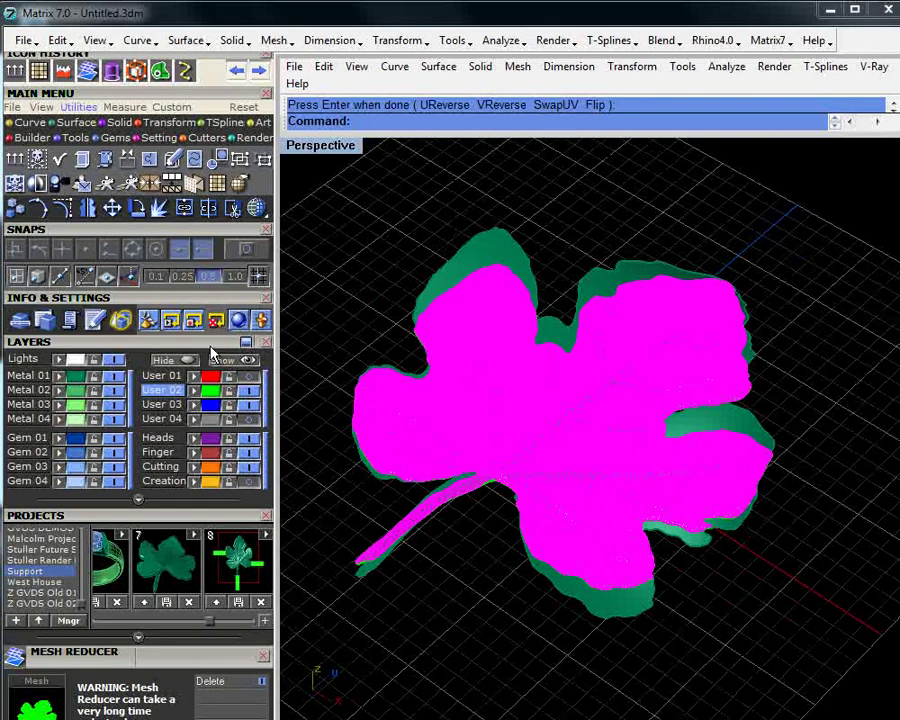
- Try Apply Mesh UVN with the leaf mesh on the U-reversed surface at vertical scale 1, and undo the mapping
left_click(48, 172)
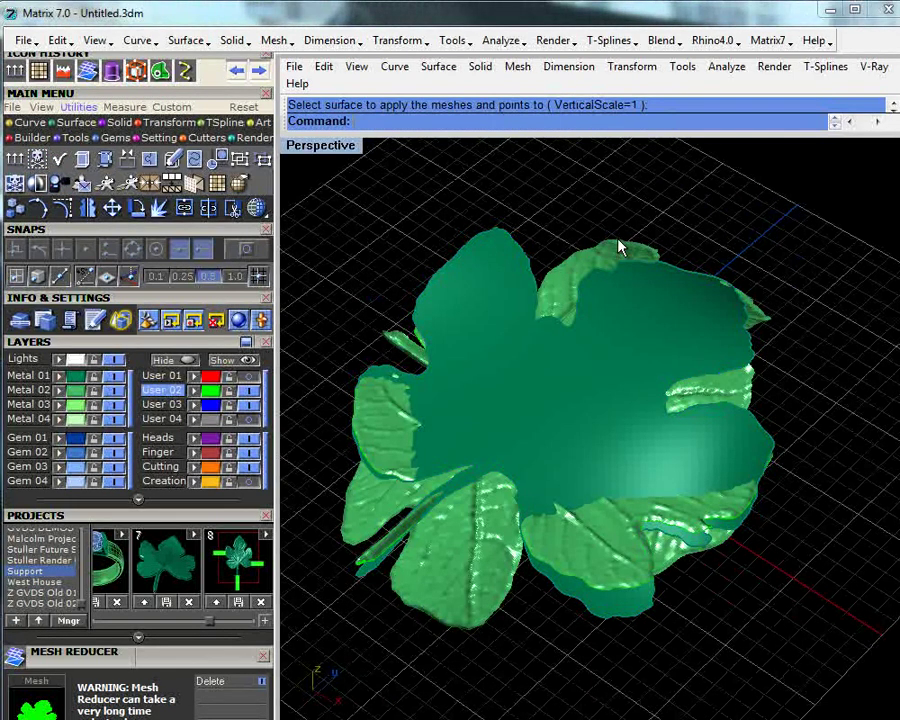
key("ctrl+z")
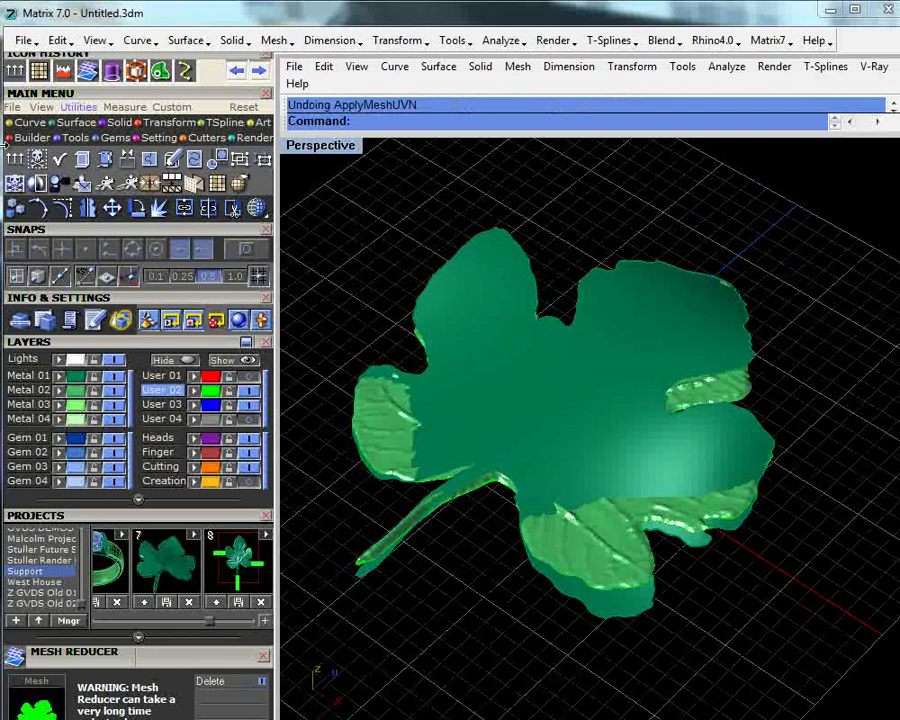
- Reverse both the U and V directions of the curved leaf surface with the Dir command
left_click(486, 236)
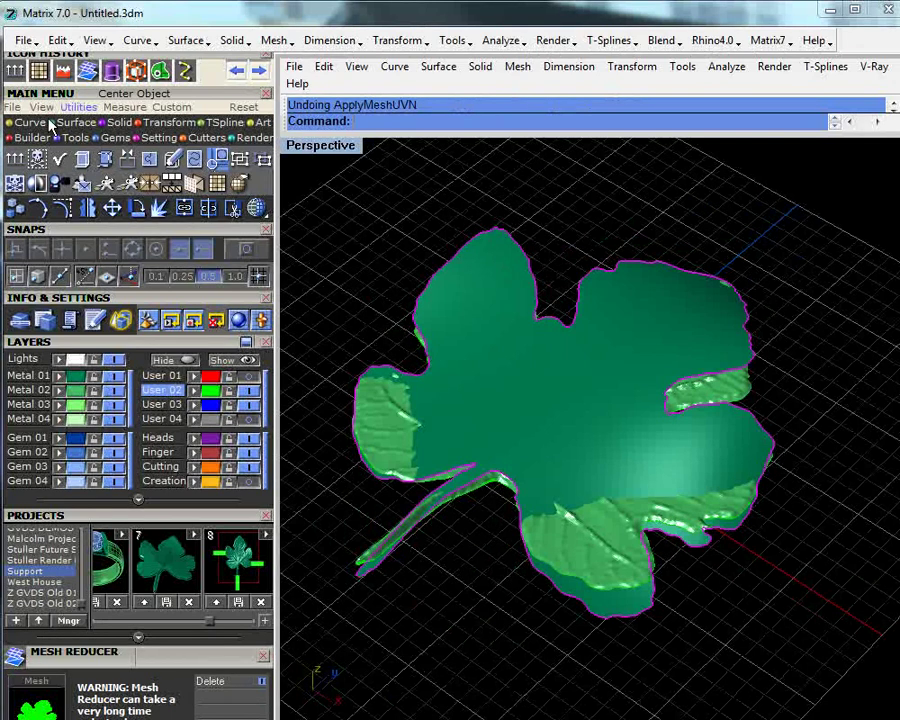
left_click(15, 158)
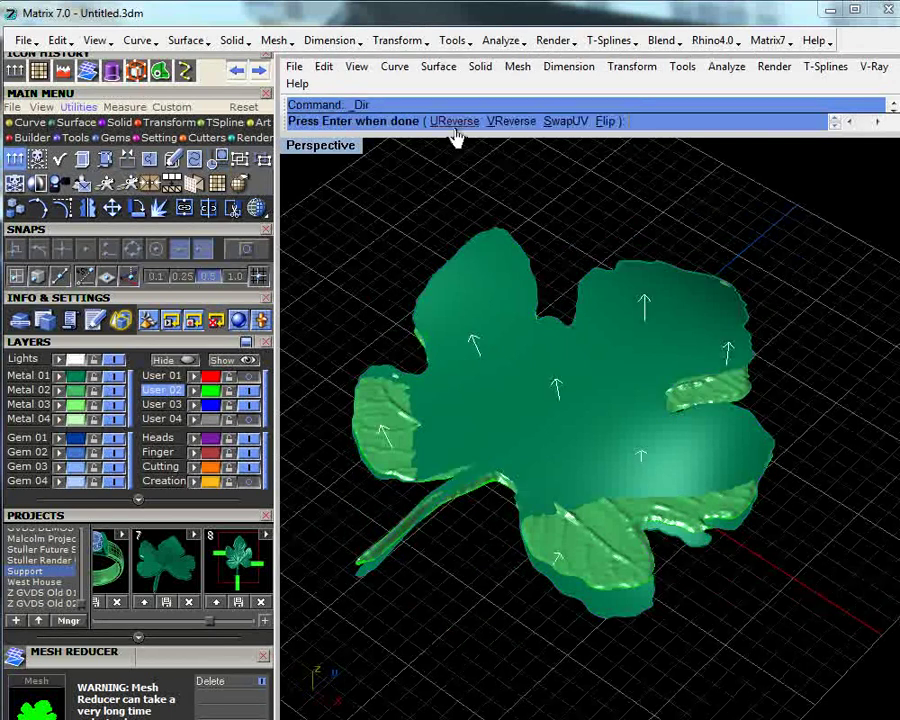
left_click(455, 123)
left_click(511, 124)
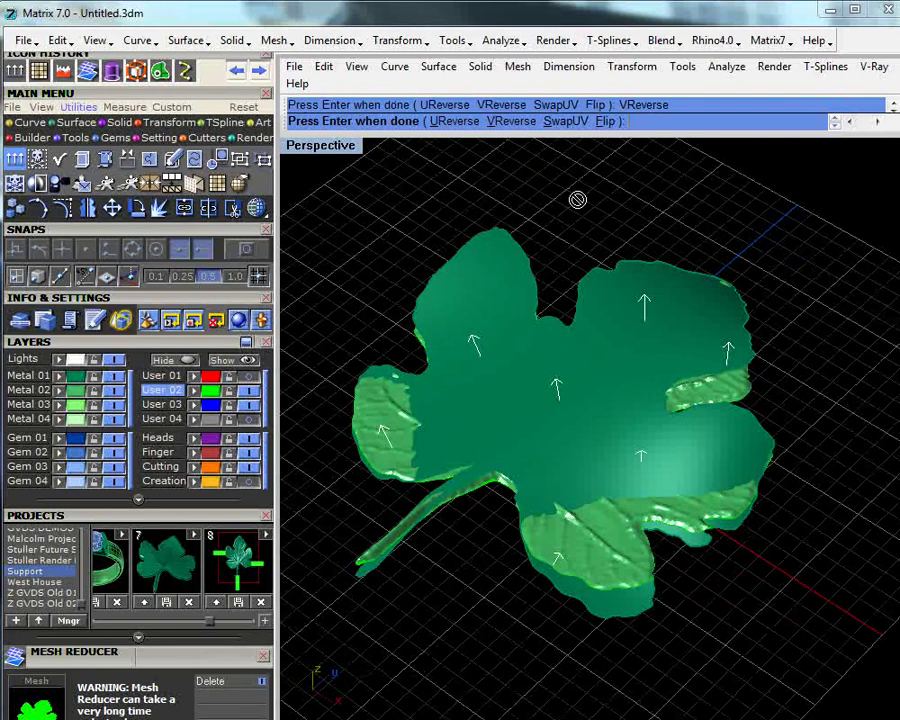
key("Return")
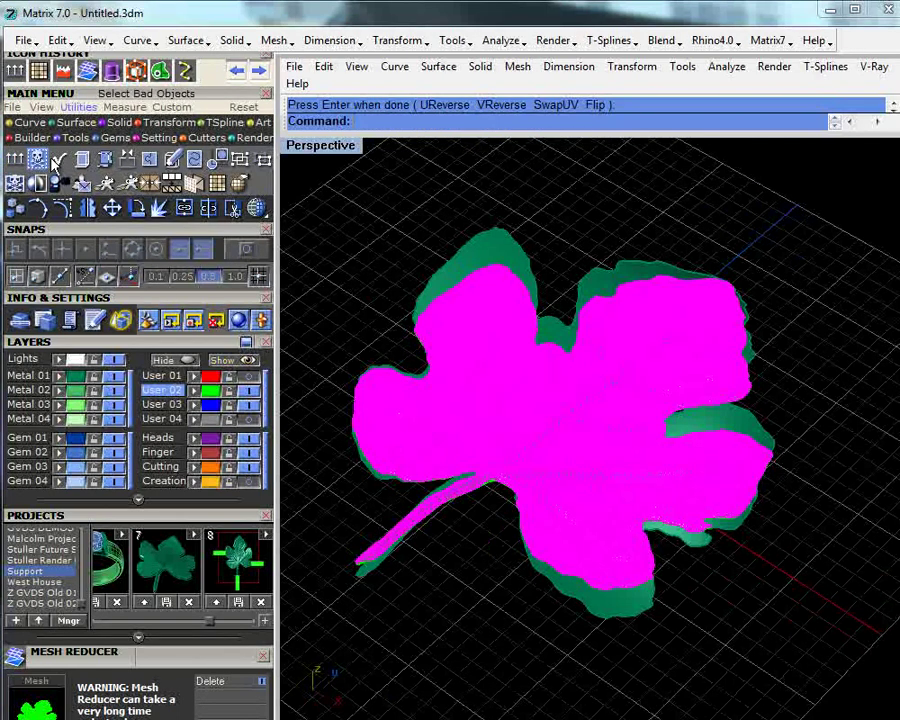
- Try mapping the leaf mesh onto the redirected surface with Apply Mesh UVN at vertical scale 1, and undo the mapping
left_click(38, 71)
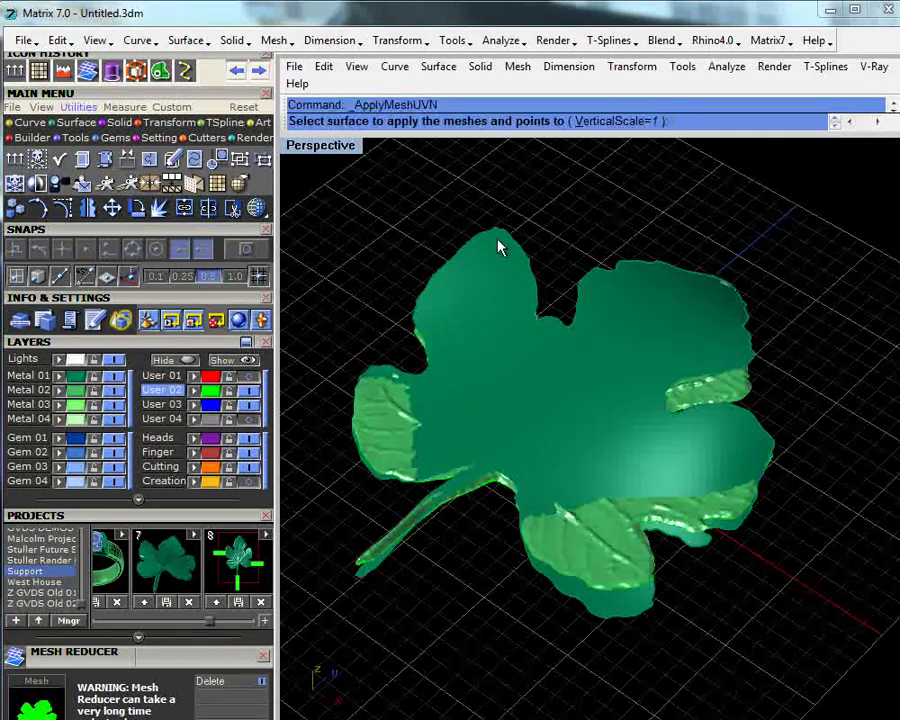
left_click(500, 240)
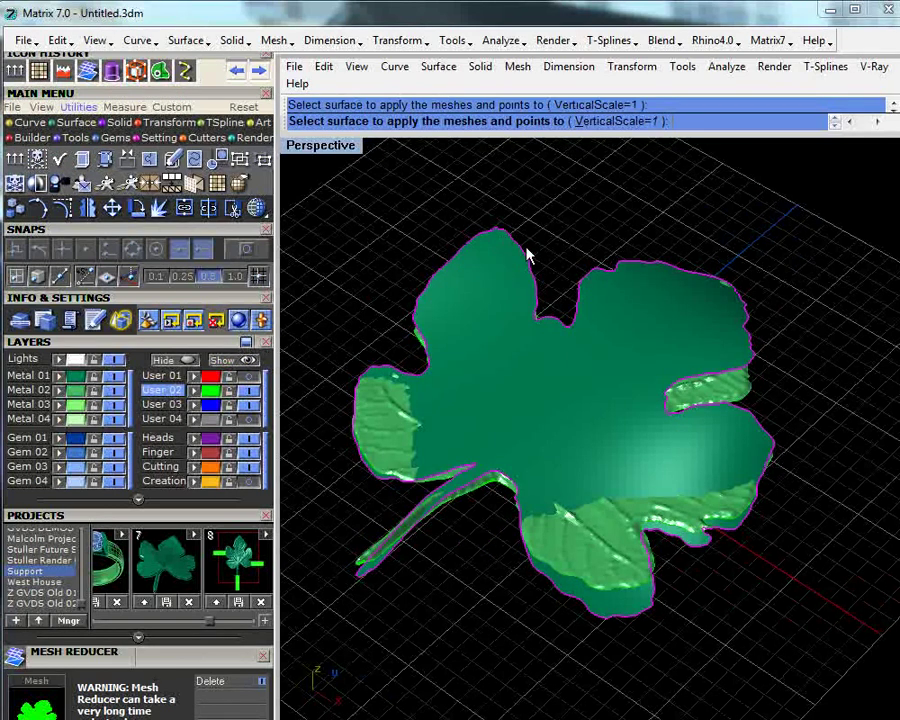
right_click(588, 230)
right_click_drag(588, 230, 599, 418)
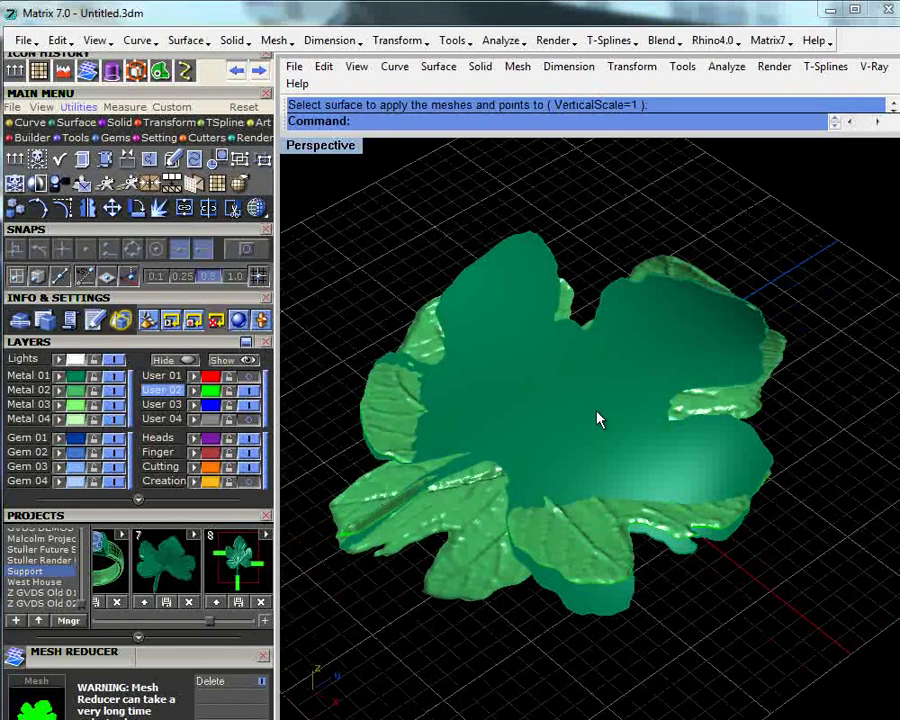
key("ctrl+z")
right_click_drag(599, 418, 620, 412)
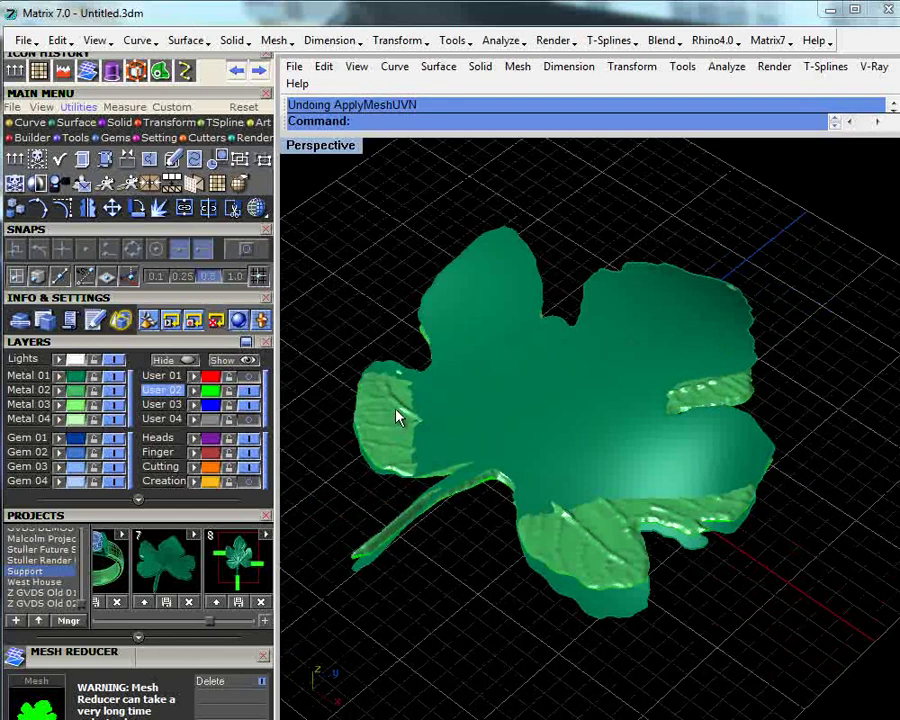
- Reverse only the V direction of the curved leaf surface with the Dir command
left_click(508, 249)
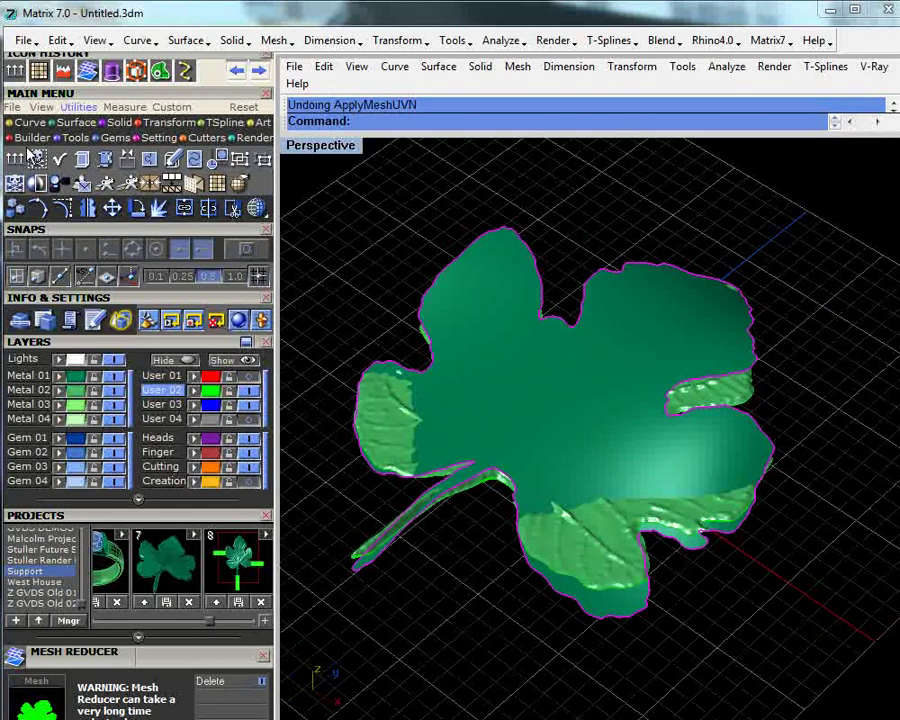
left_click(15, 159)
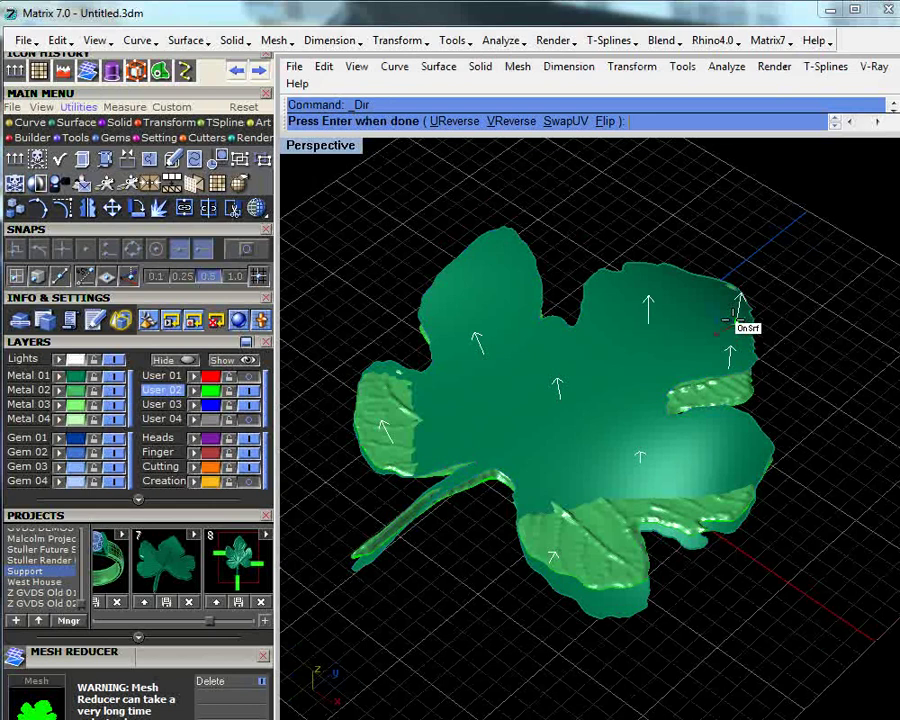
type("v")
key("Return")
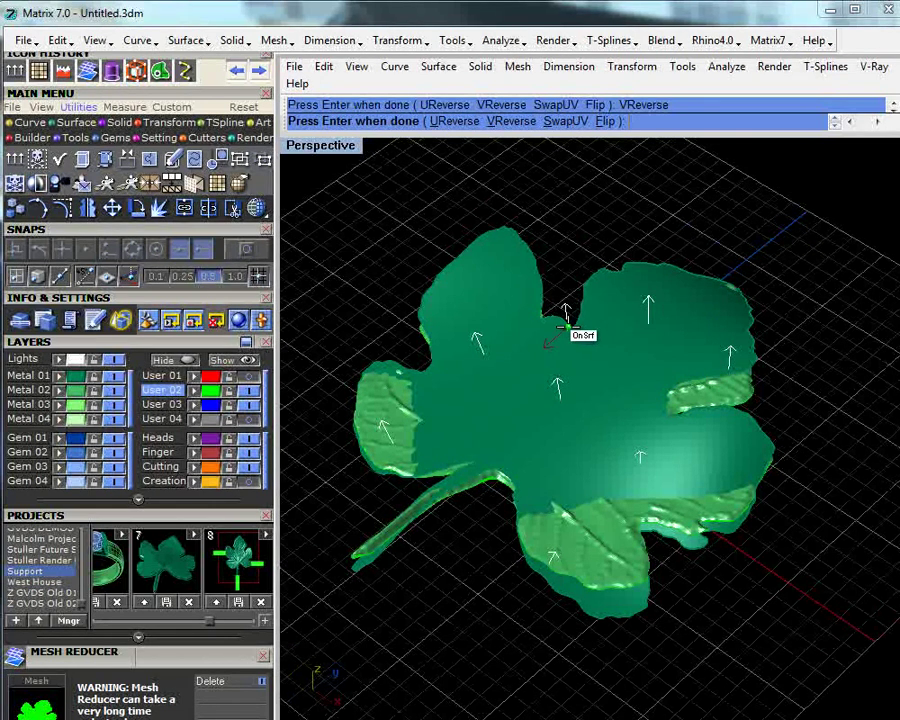
key("Return")
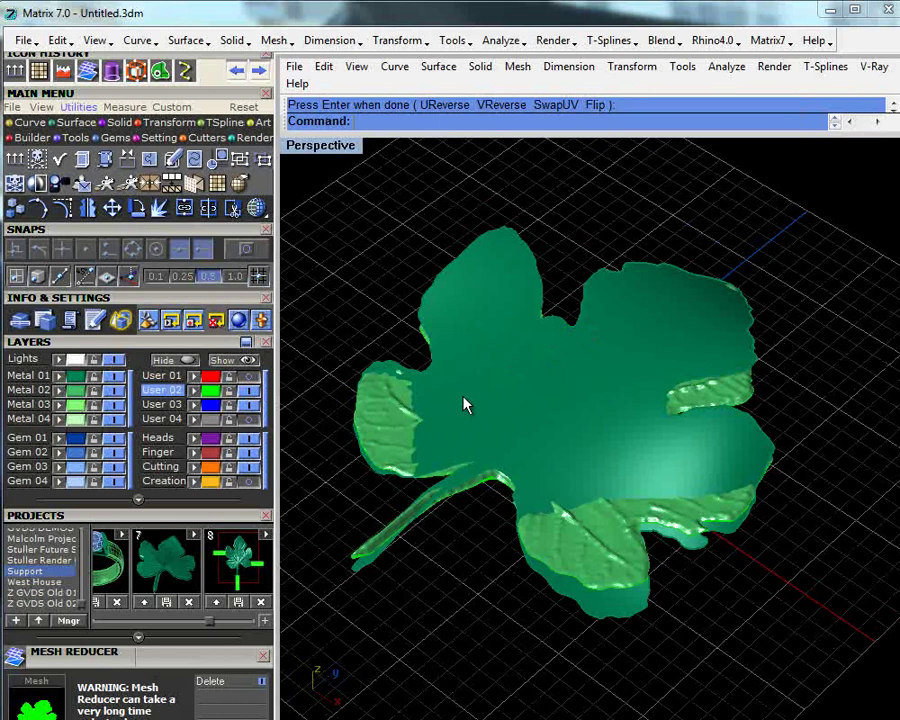
- Try applying the leaf mesh to the V-reversed surface with Apply Mesh UVN at vertical scale 1, and undo the application
left_click(394, 418)
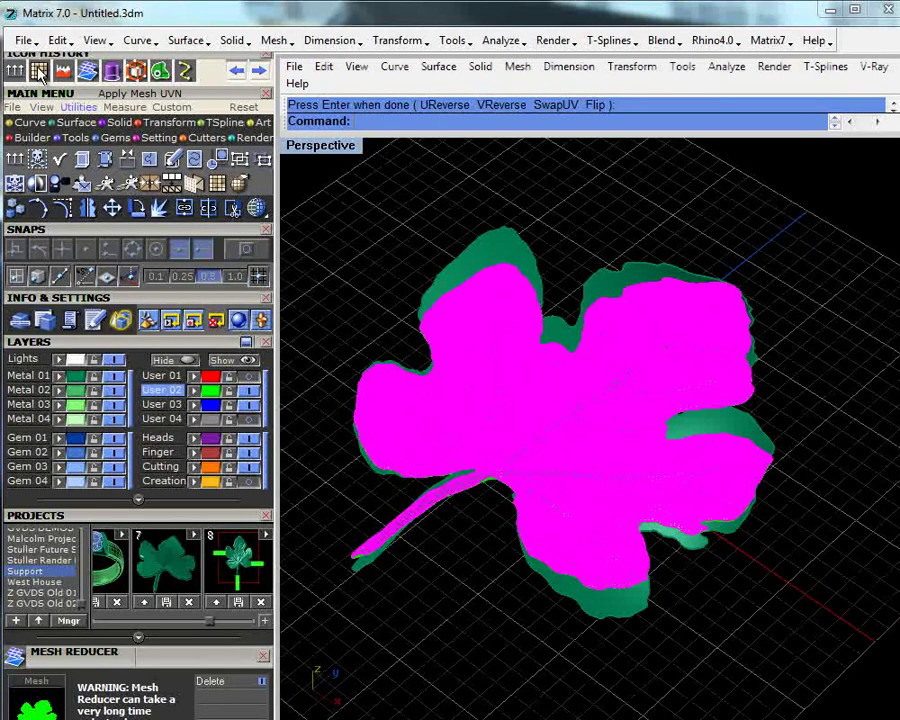
key("Return")
left_click(615, 238)
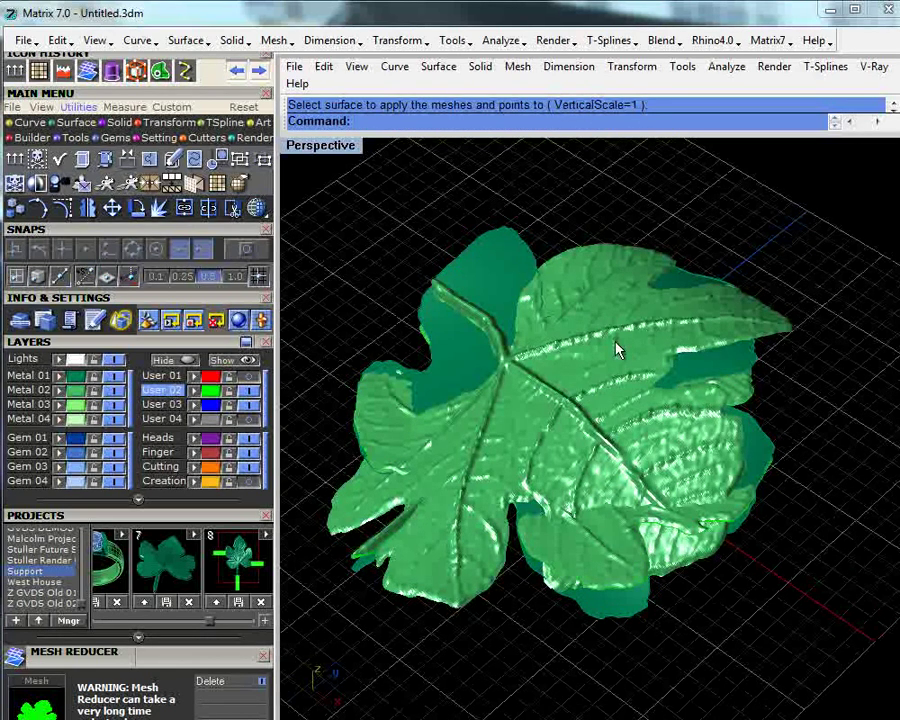
key("ctrl+z")
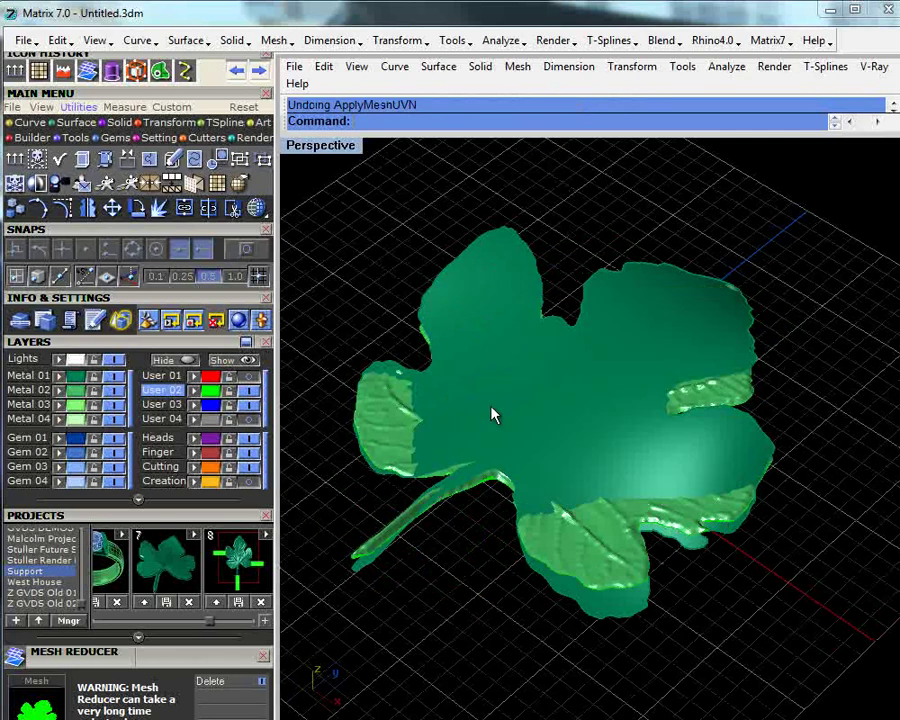
- Rotate the flat leaf mesh about its middle by roughly a quarter turn clockwise
left_click(424, 501)
key("r")
left_click(554, 413)
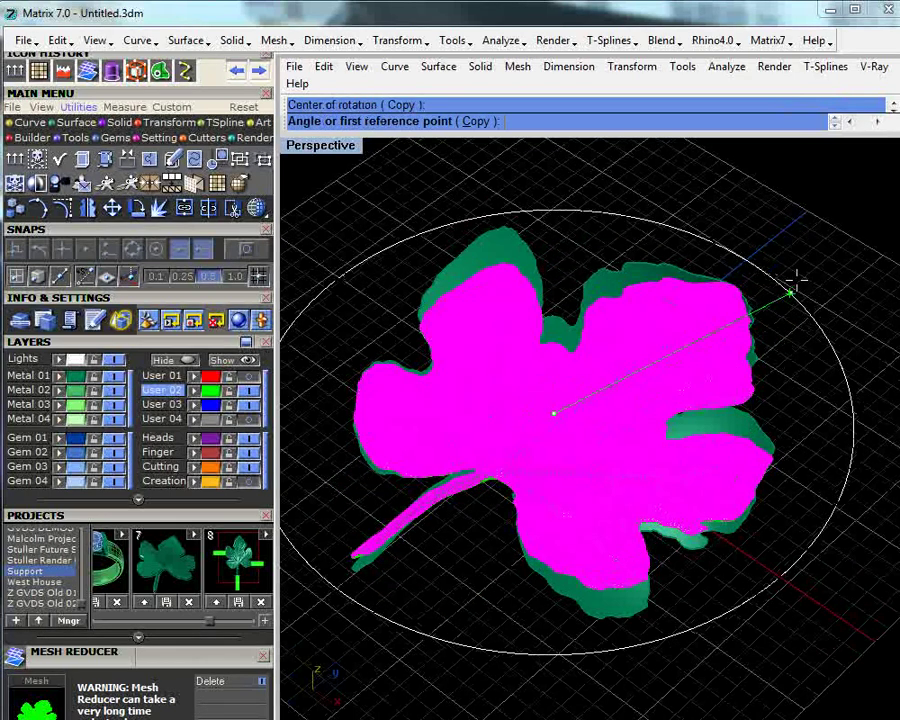
left_click(741, 263)
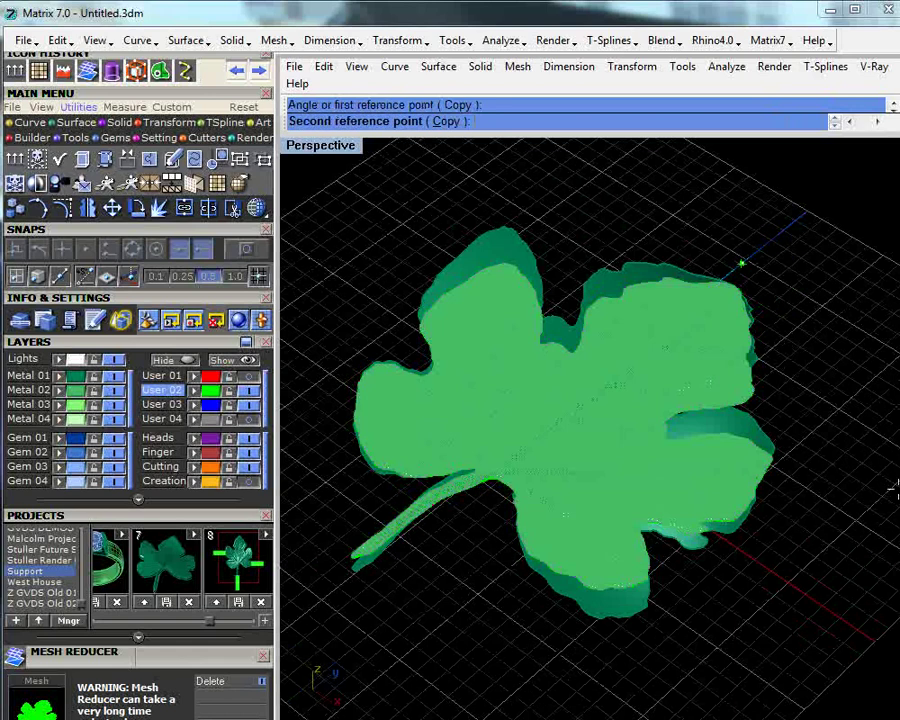
left_click(893, 487)
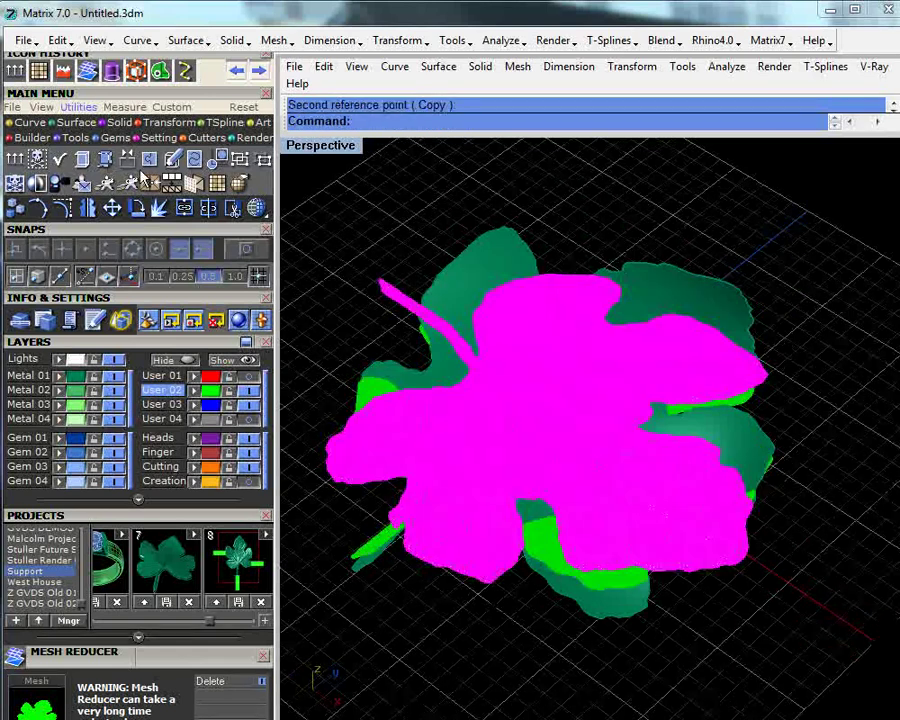
- Try Apply Mesh UVN with the clockwise-rotated leaf mesh at vertical scale 1, and undo both the mapping and the rotation
left_click(166, 170)
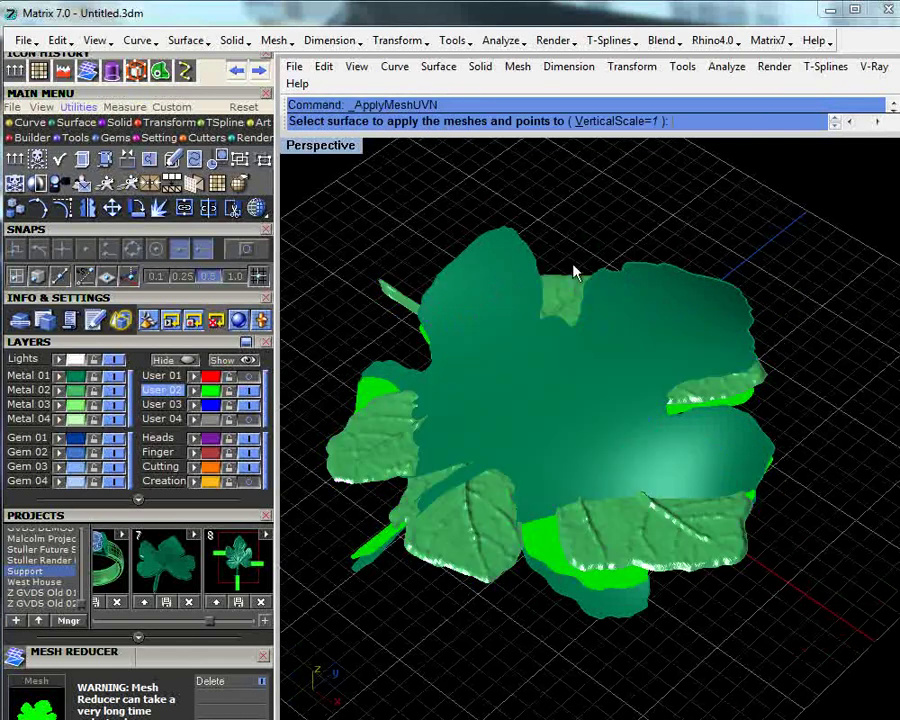
left_click(505, 238)
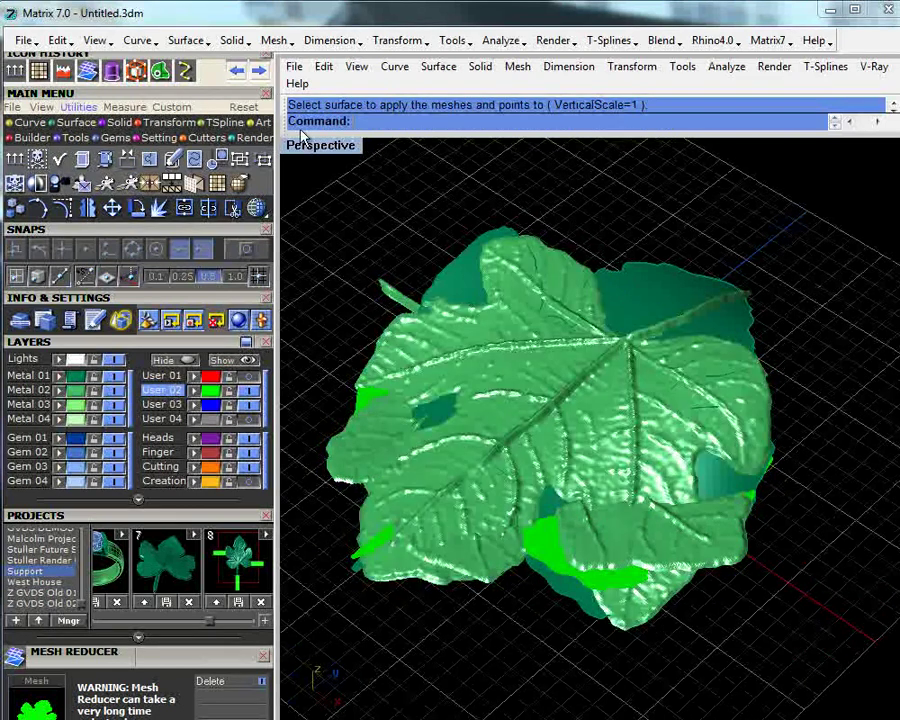
key("ctrl+z")
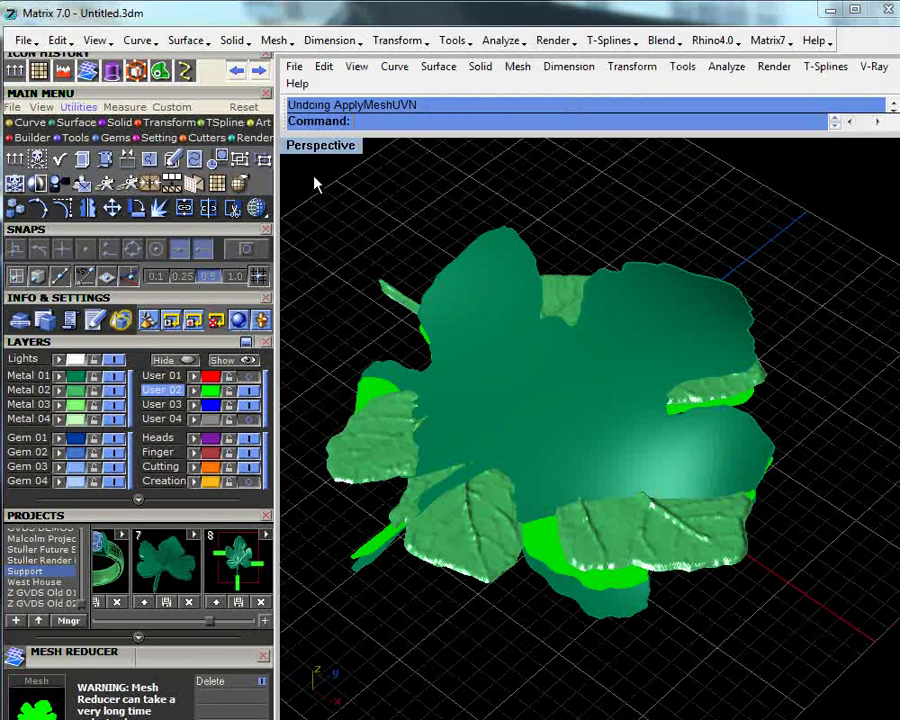
key("ctrl+z")
- Rotate the flat leaf mesh about its middle by roughly a quarter turn counterclockwise
left_click(139, 209)
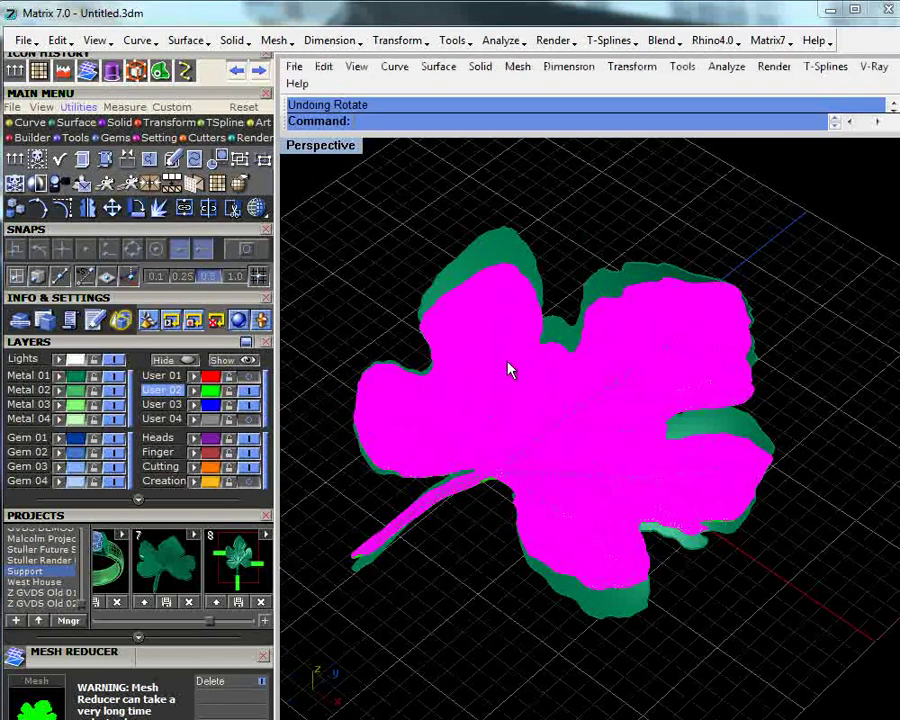
left_click(563, 413)
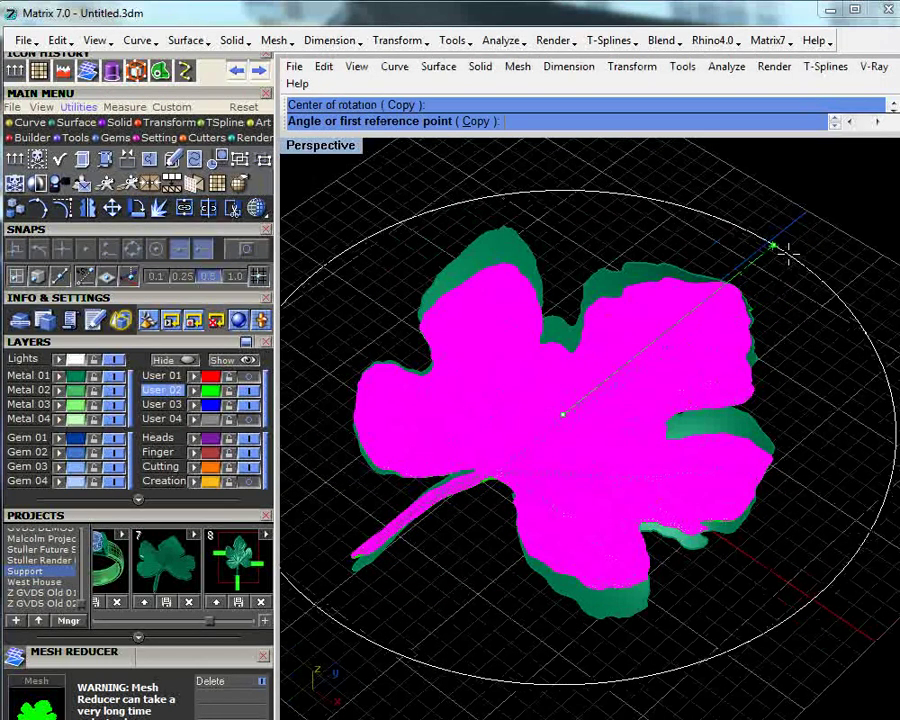
left_click(785, 251)
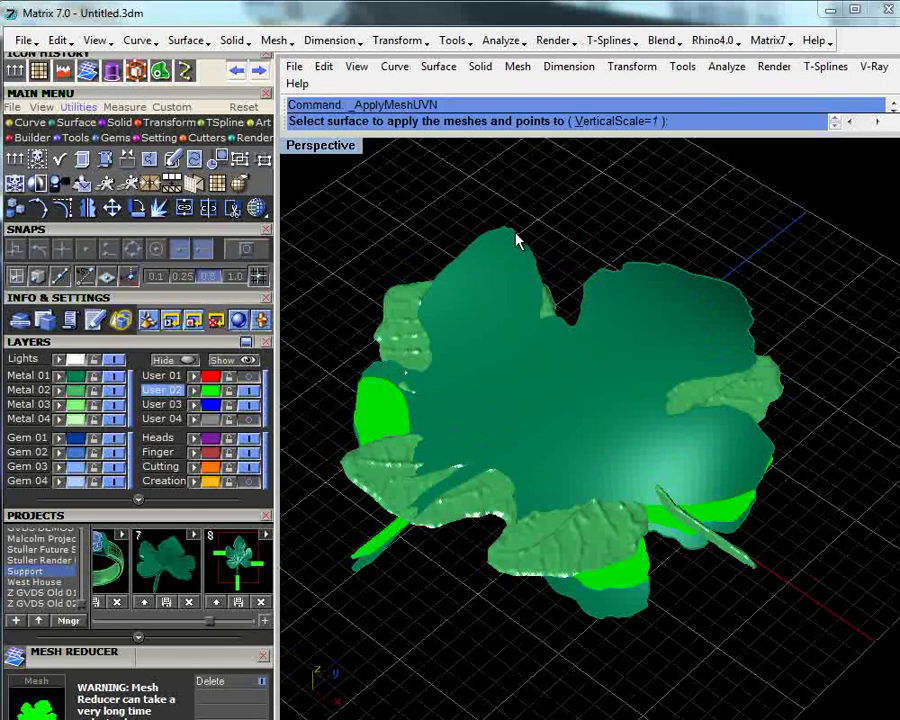
- Apply the rotated leaf mesh onto the curved leaf surface with Apply Mesh UVN at vertical scale 1
left_click(516, 240)
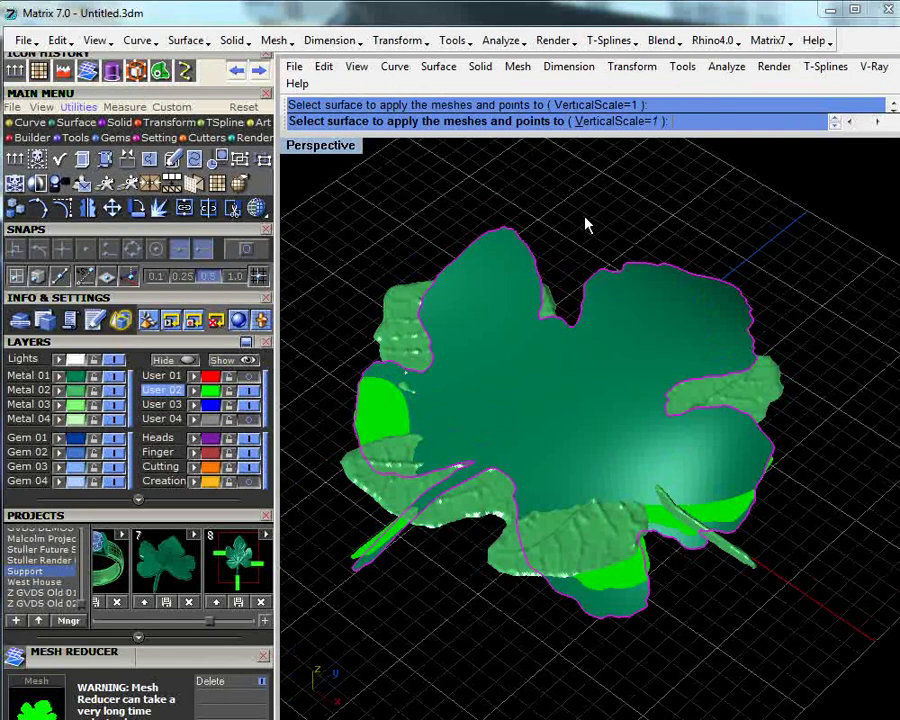
right_click_drag(585, 225, 623, 452)
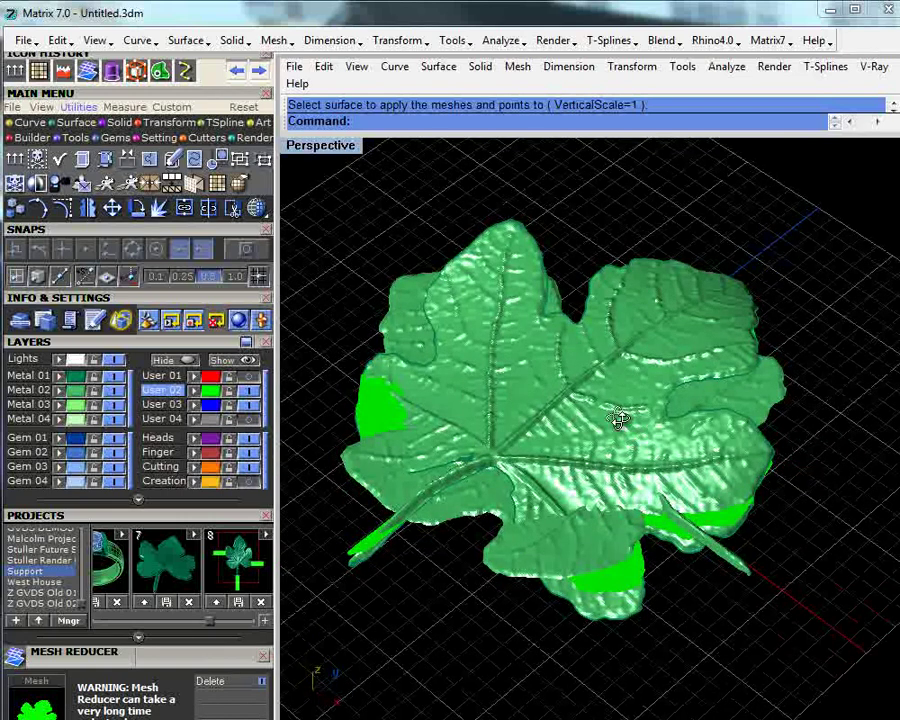
right_click_drag(619, 421, 760, 398)
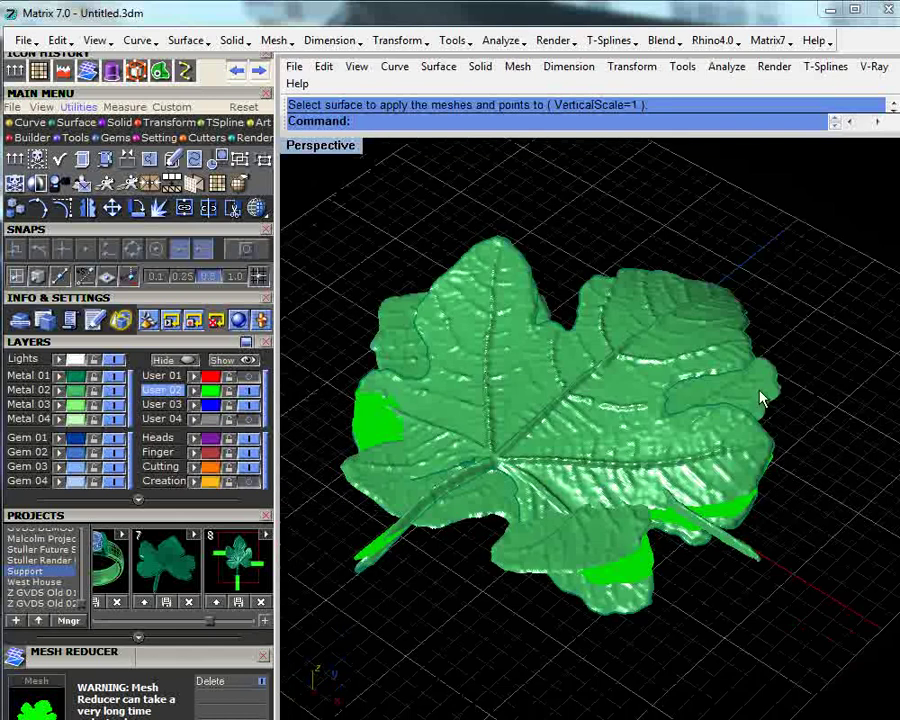
left_click(762, 394)
left_click(798, 420)
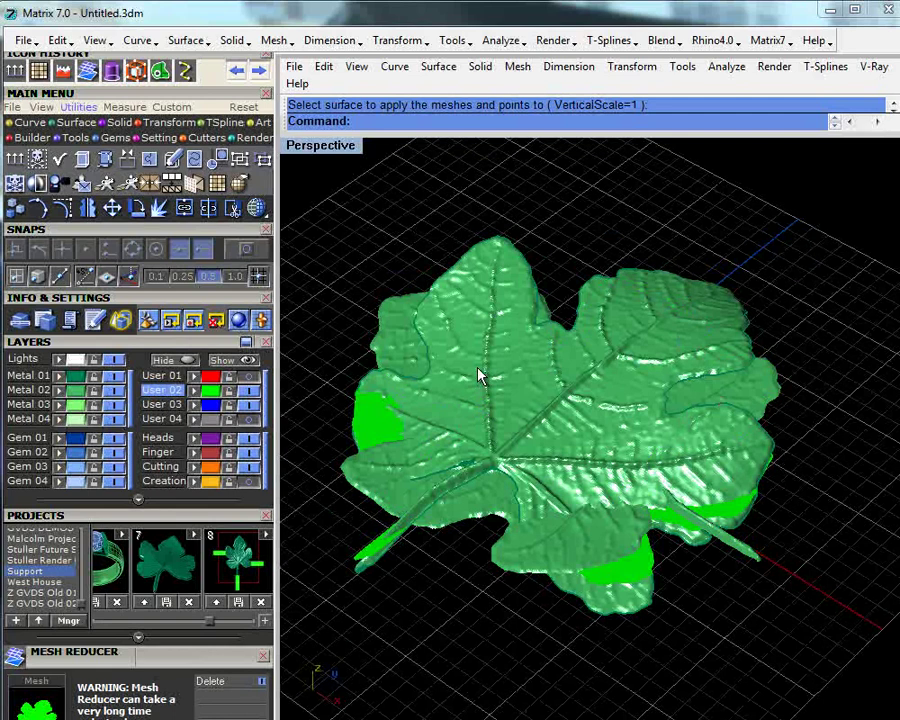
- Put the mapped leaf mesh on the Metal 01 layer, make it current, and turn off layers Metal 02 and User 02
right_click_drag(480, 374, 641, 342)
left_click(641, 342)
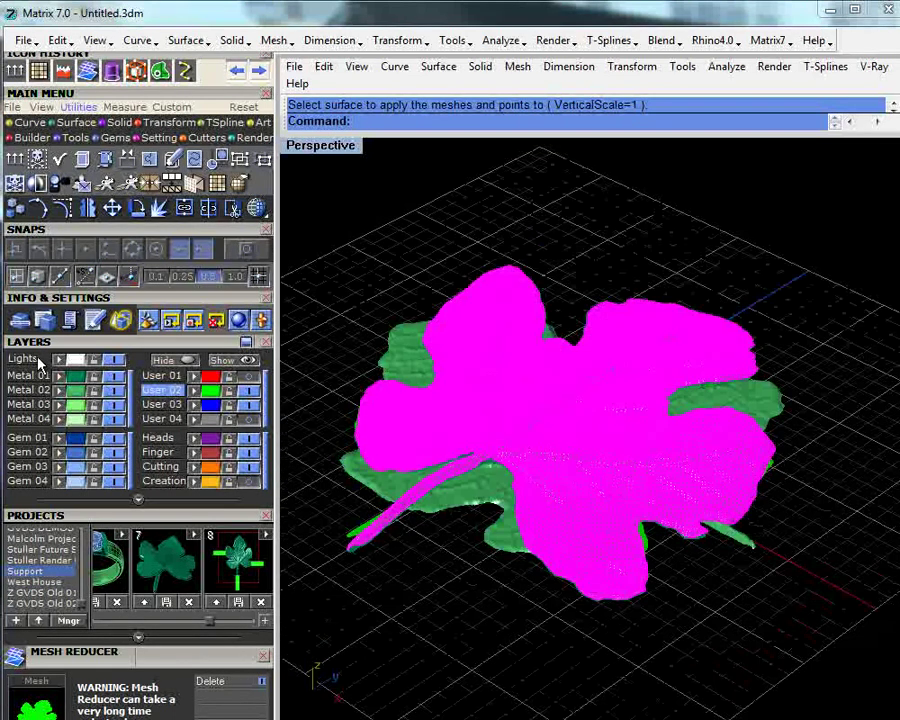
left_click(60, 375)
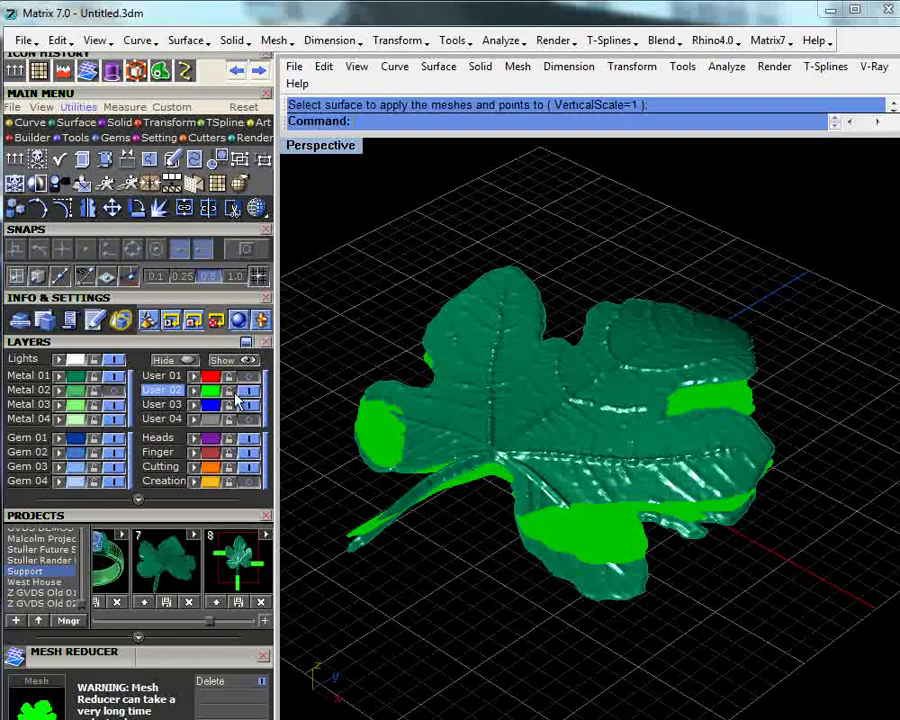
left_click(71, 377)
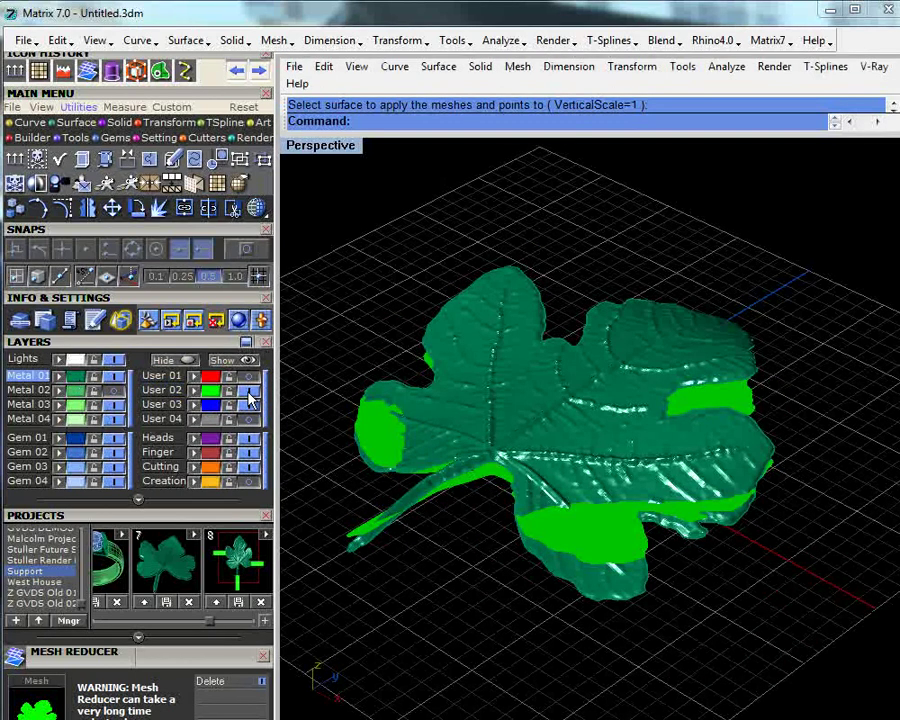
left_click(249, 392)
- Extrude the curved leaf surface straight down into a thin capped solid beneath the relief mesh with Solid Extrude All
right_click_drag(350, 430, 484, 309)
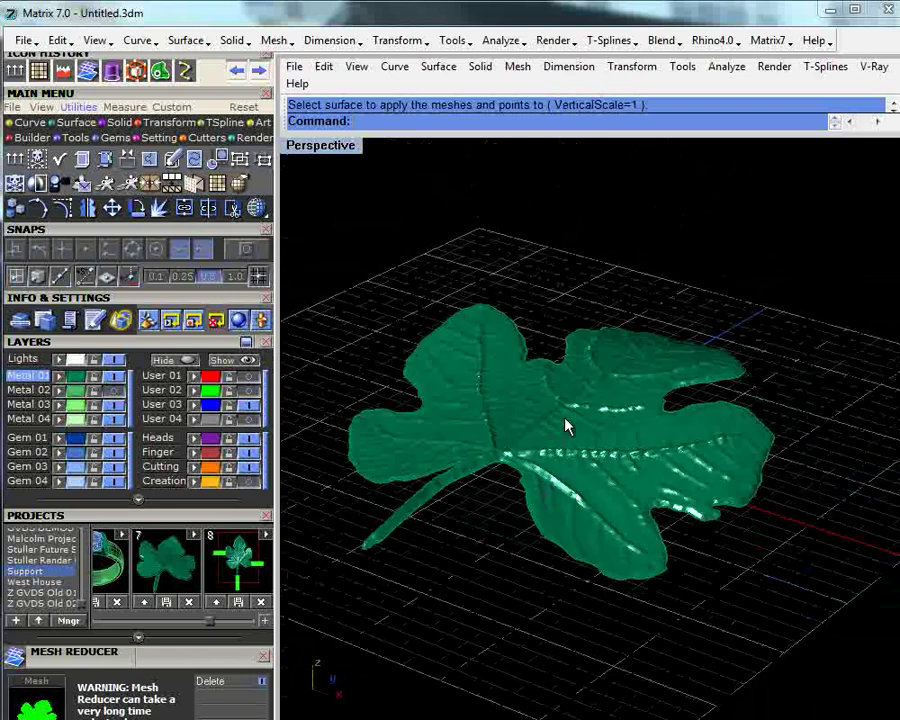
scroll(565, 450, "up", 3)
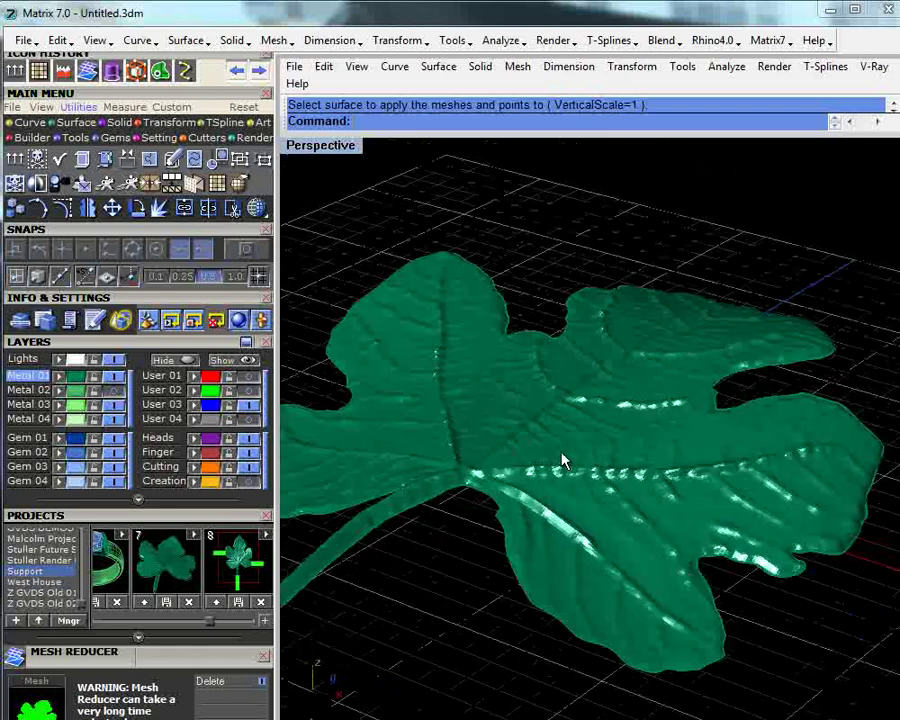
right_click_drag(565, 459, 547, 502)
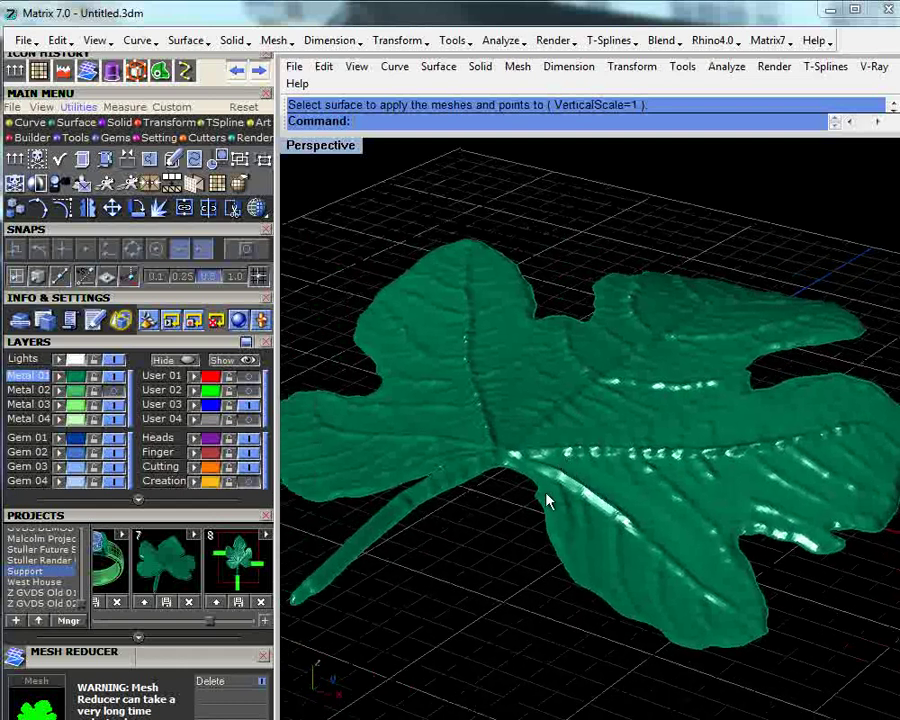
left_click(547, 502)
scroll(514, 428, "down", 3)
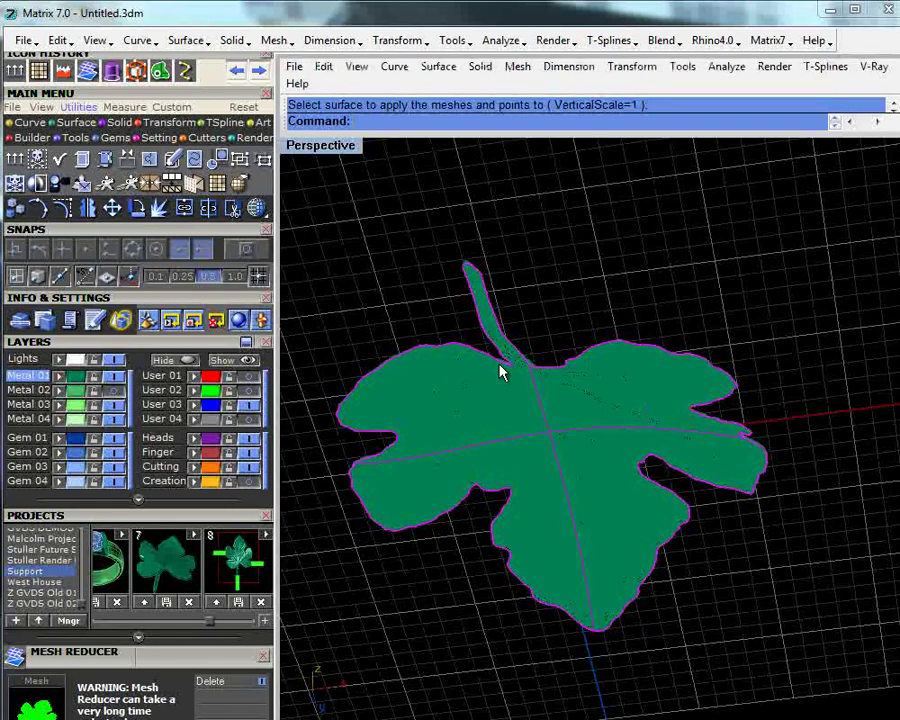
left_click(258, 207)
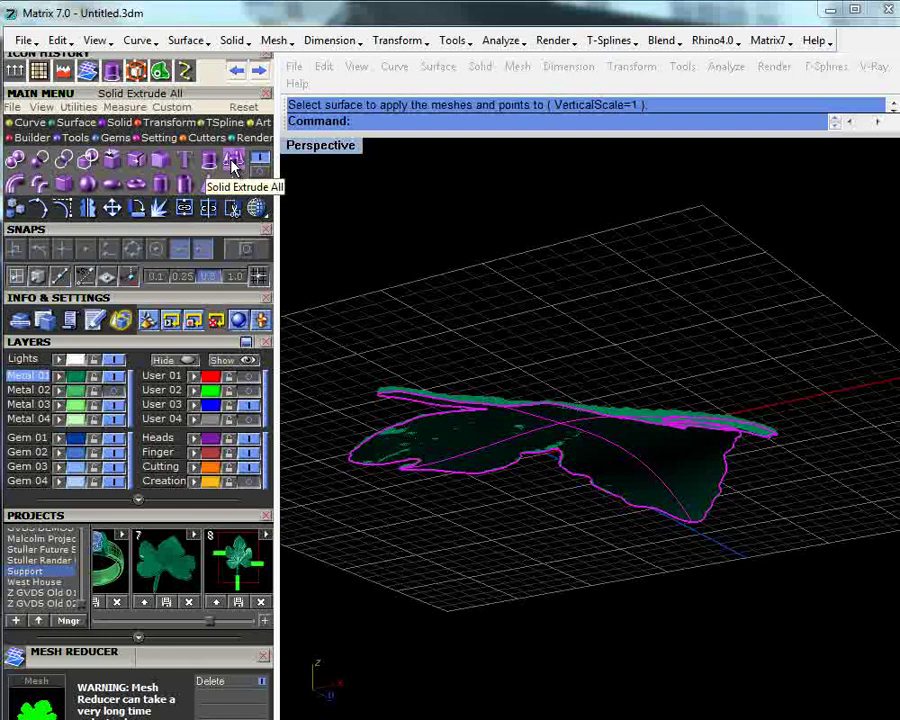
left_click(233, 163)
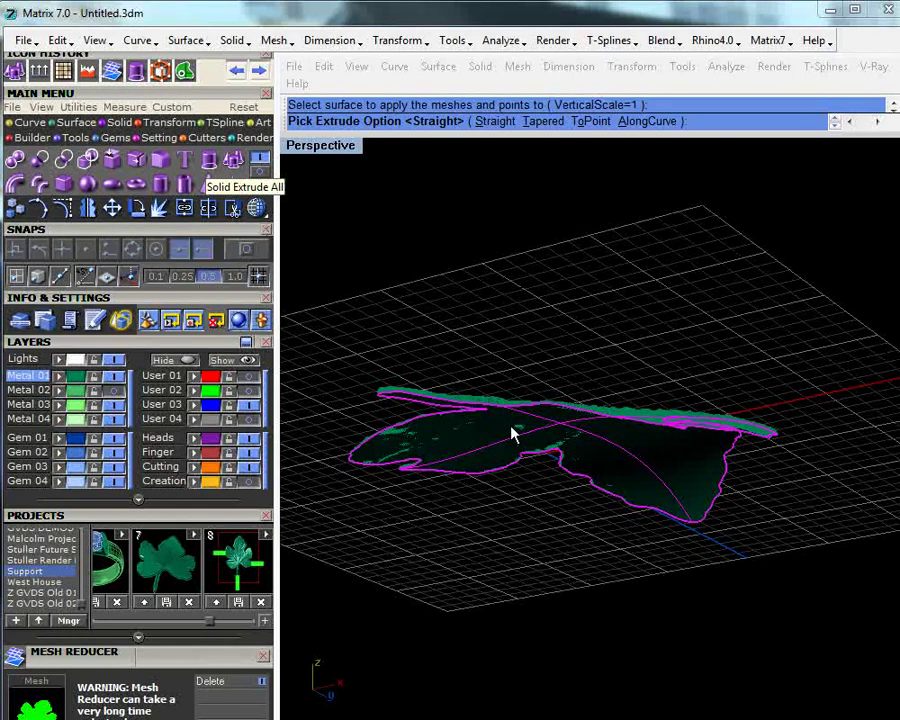
left_click(495, 121)
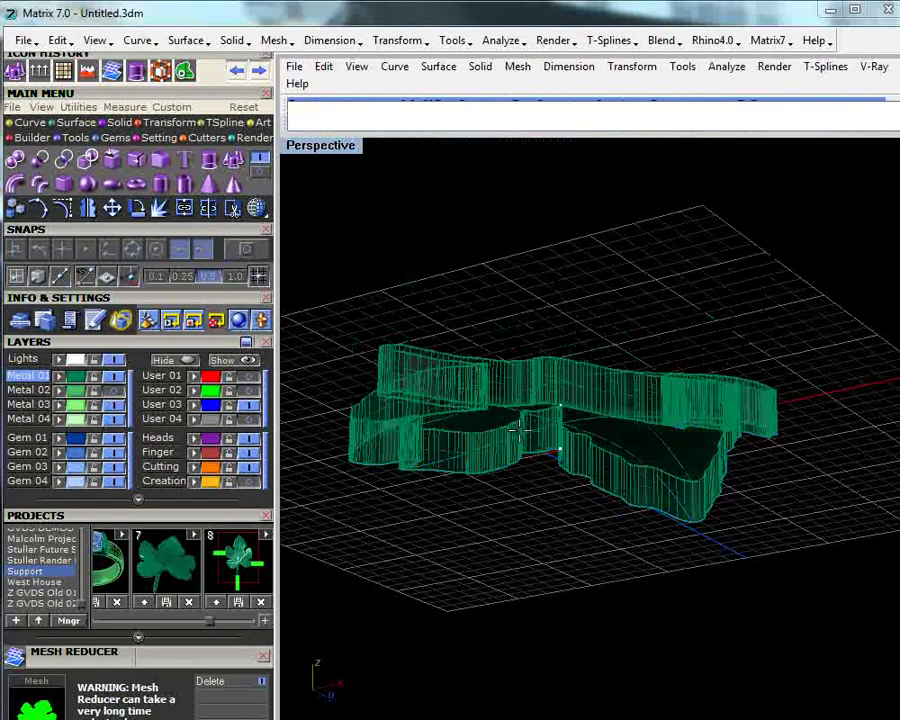
mouse_move(518, 448)
right_mouse_down()
mouse_move(508, 506)
mouse_move(528, 448)
right_mouse_up()
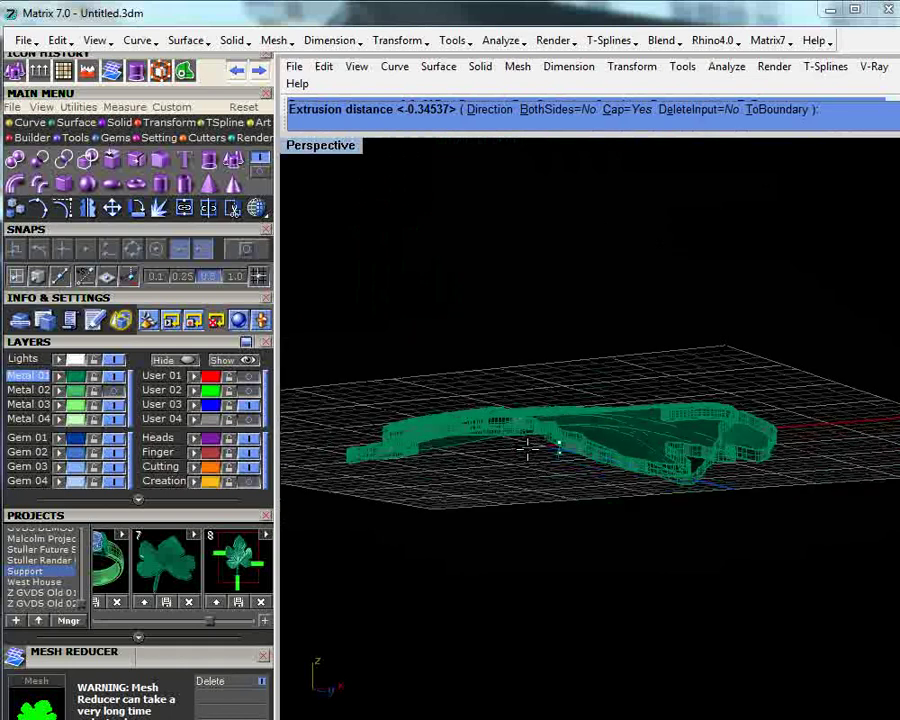
left_click(528, 448)
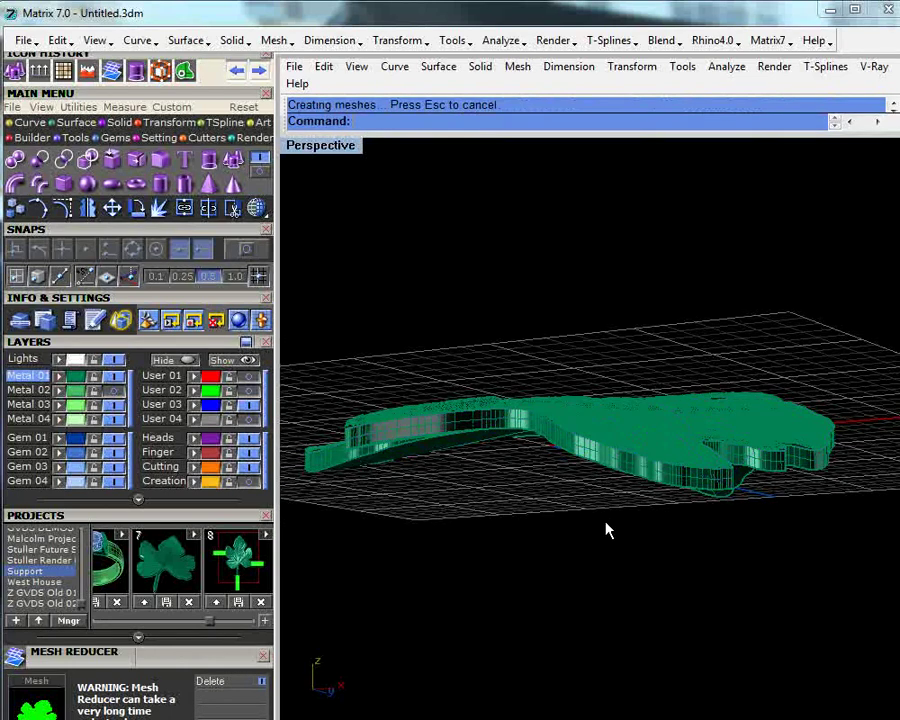
- Hide the relief mesh and delete the original curved leaf surface lying on top of the extruded solid
mouse_move(607, 530)
right_mouse_down()
mouse_move(497, 557)
mouse_move(536, 470)
right_mouse_up()
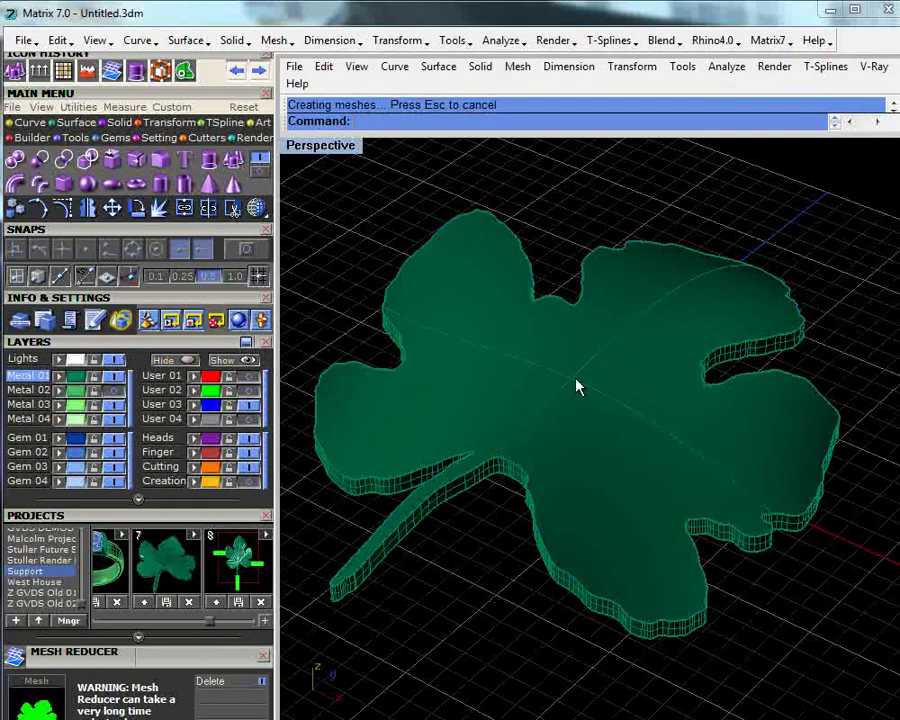
left_click(577, 387)
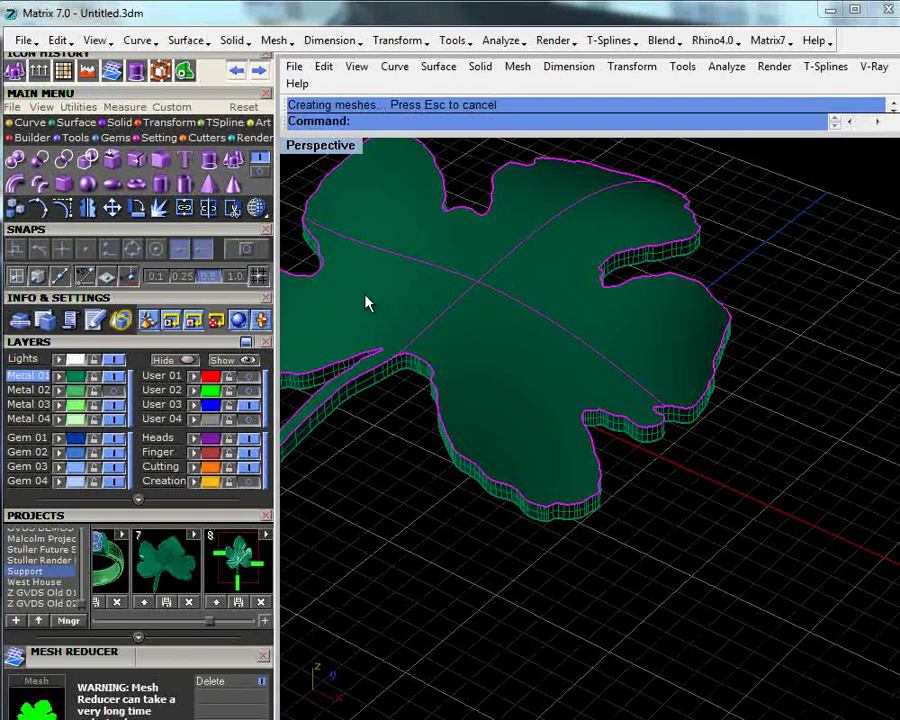
key("ctrl+z")
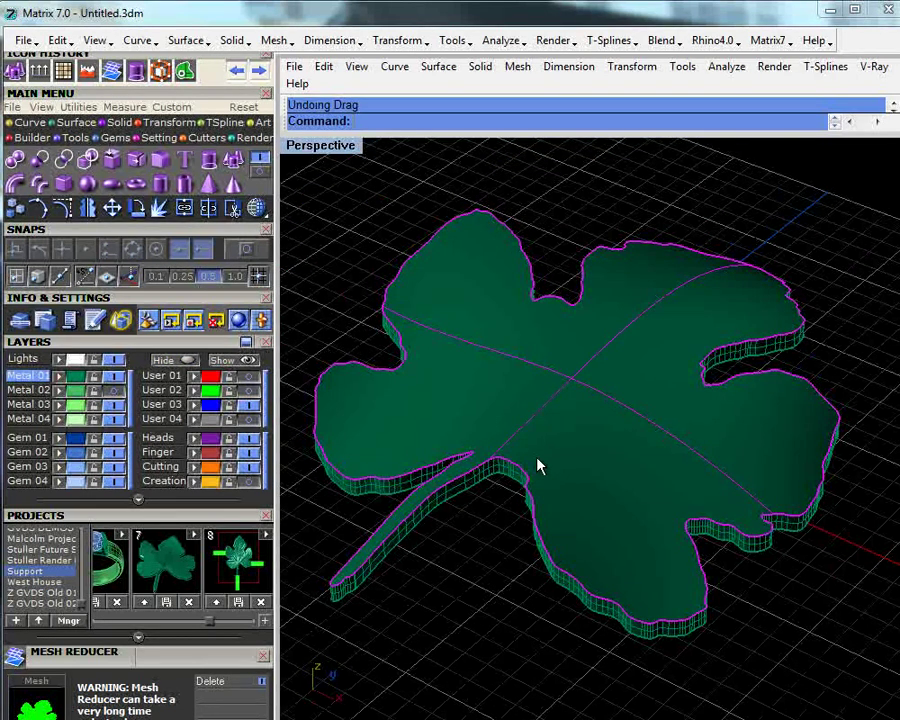
key("Delete")
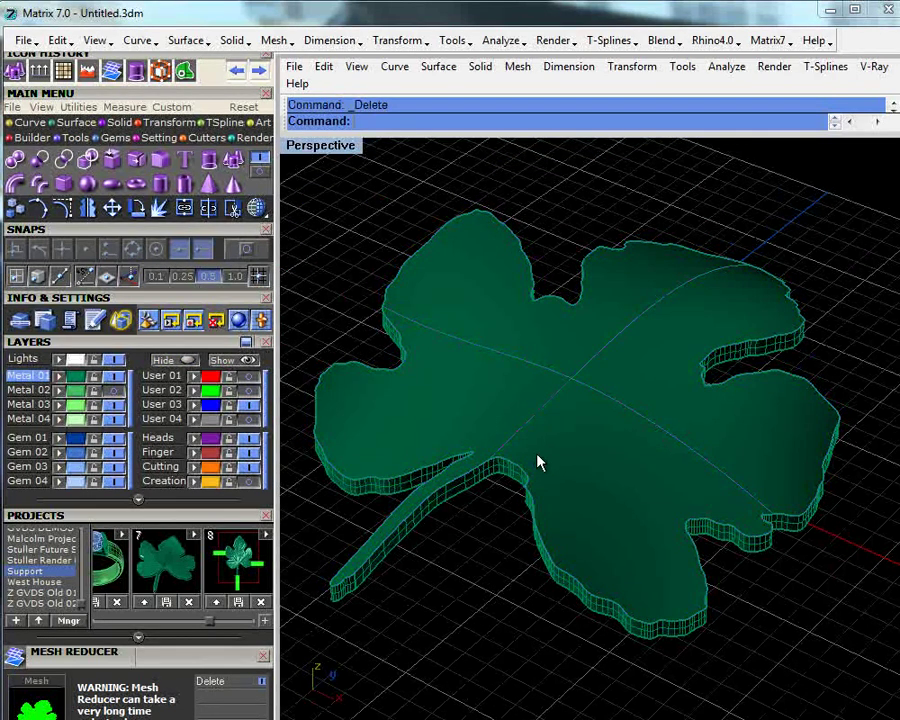
- Show the hidden relief mesh again and display the leaf in the Perspective view shaded without wireframe lines
left_click(222, 359)
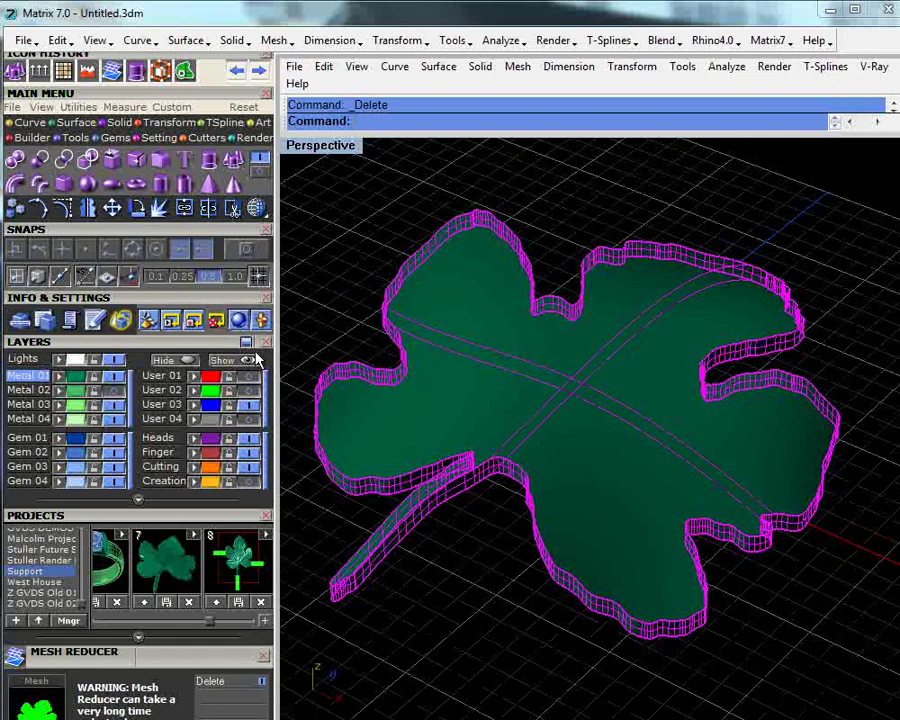
left_click(568, 188)
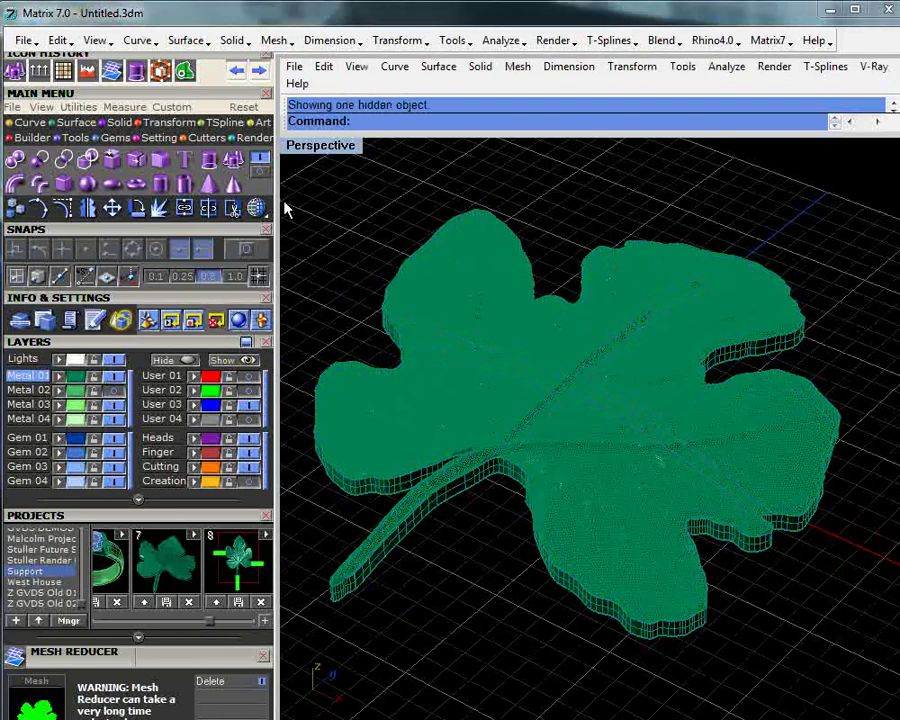
left_click(257, 208)
left_click(342, 382)
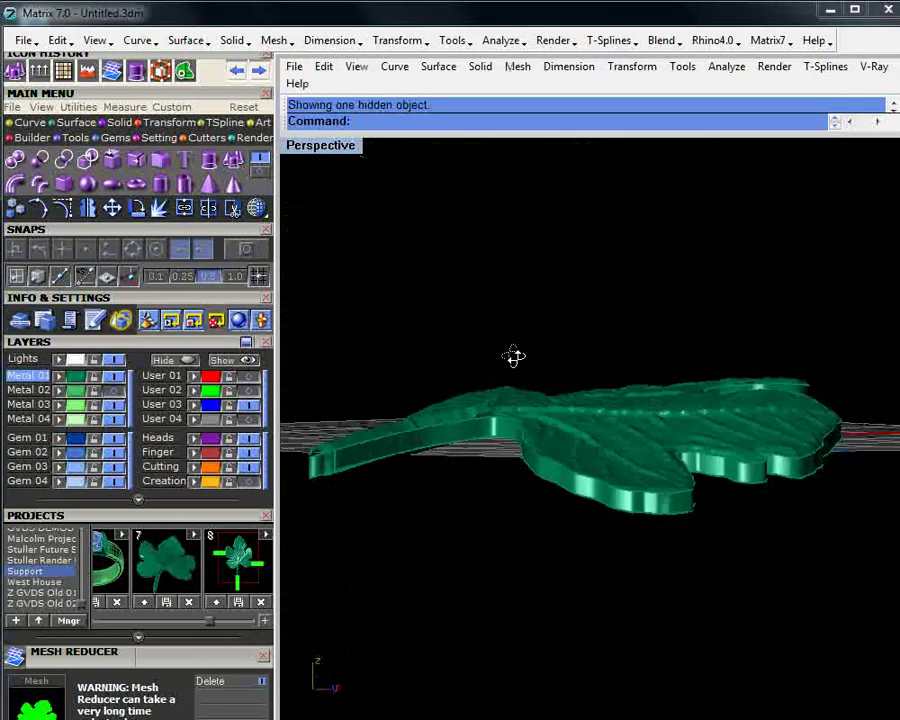